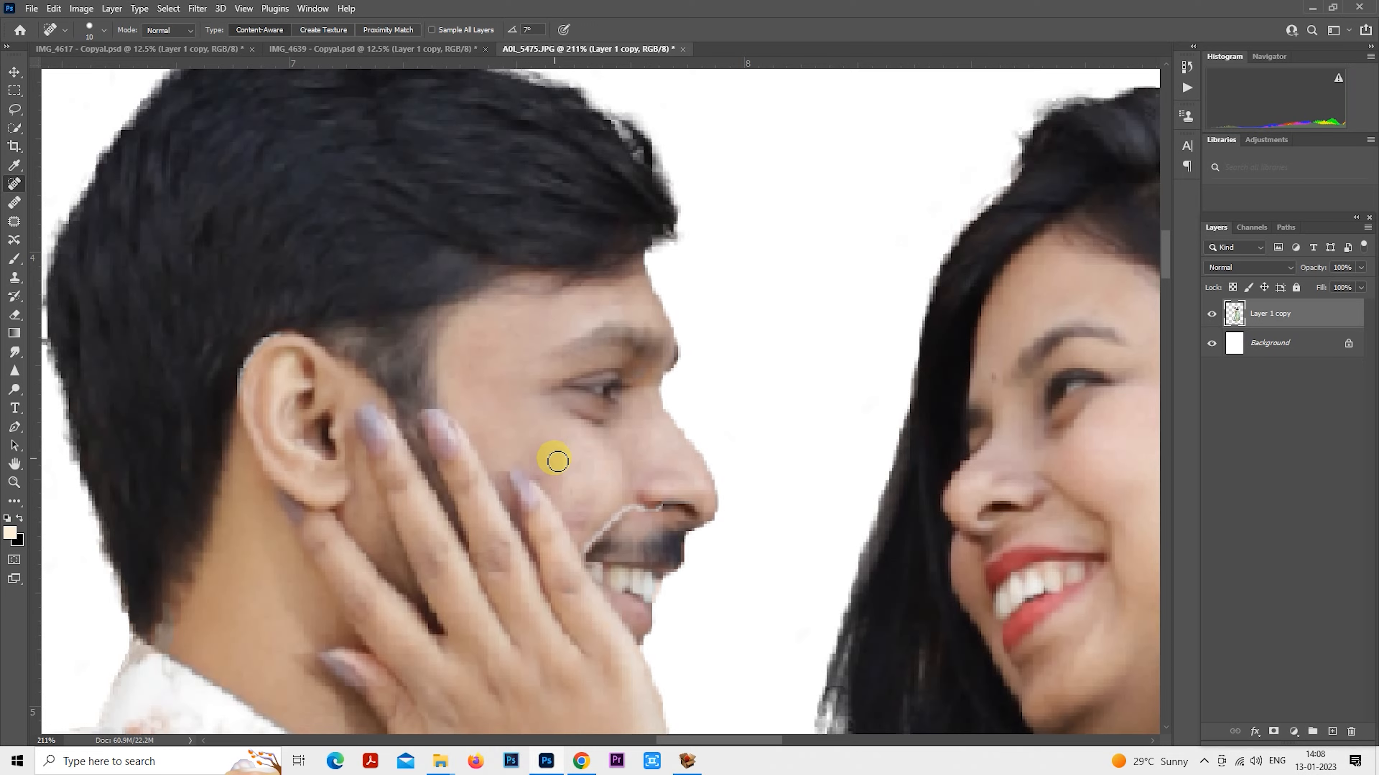
# Apply the SkinFiner skin-smoothing filter to the couple layer with its default settings.
pyautogui.click(196, 7)
pyautogui.click(386, 365)
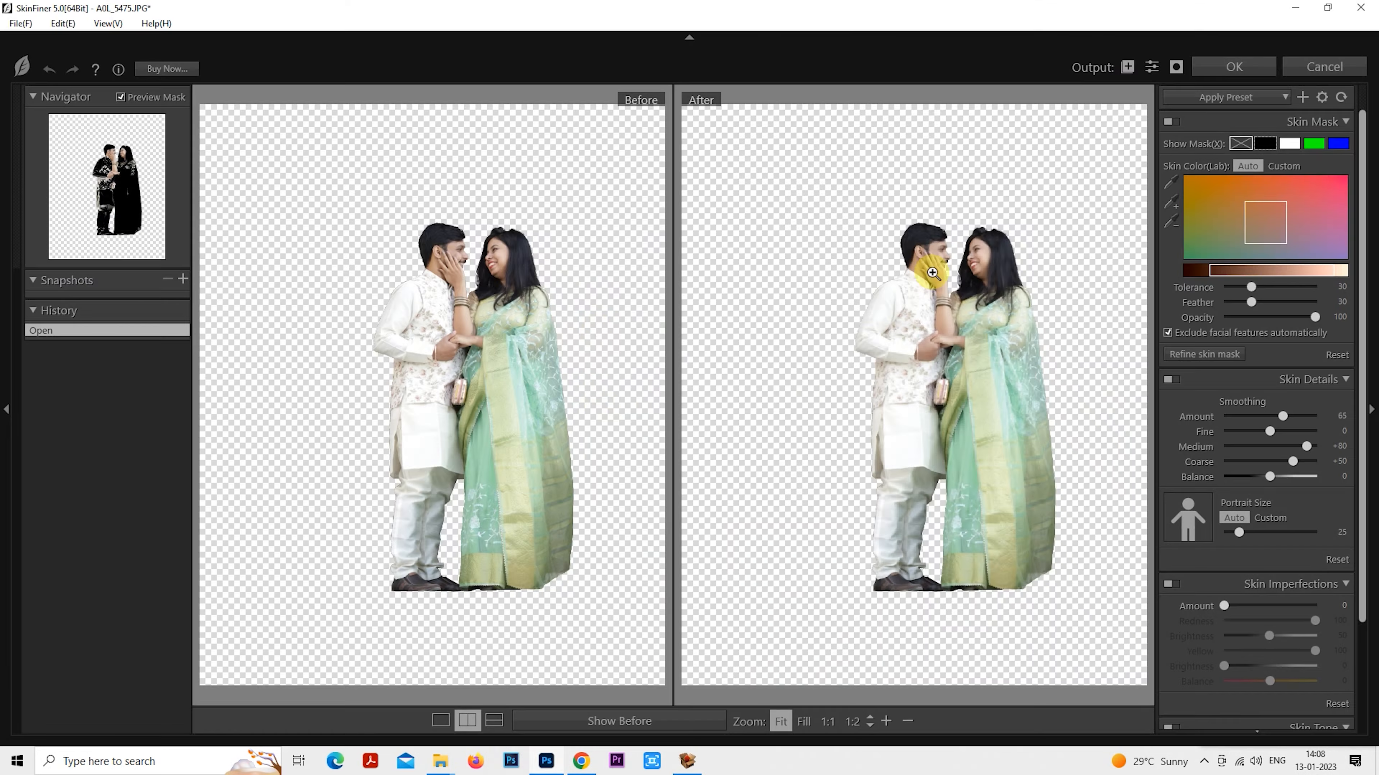
pyautogui.click(932, 271)
pyautogui.click(1235, 66)
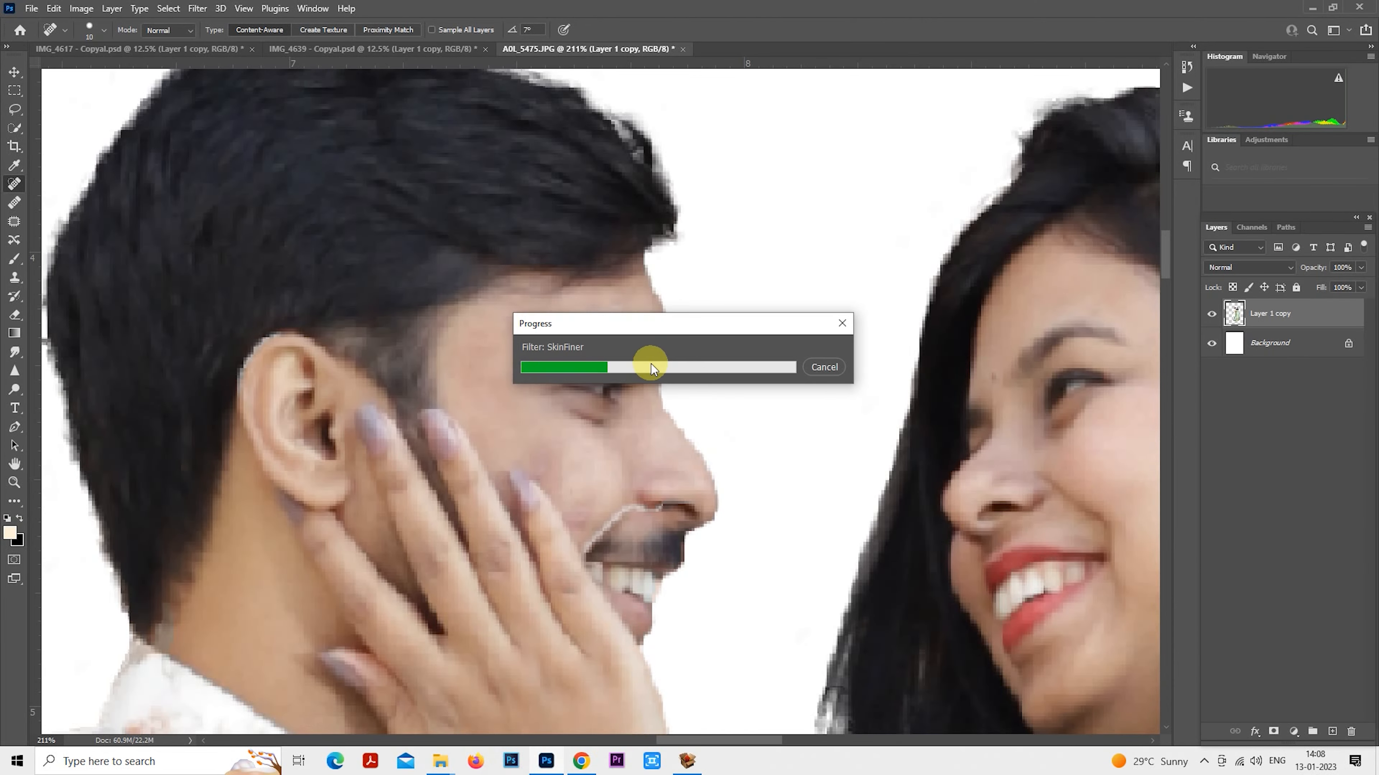
# Scale the couple down to about 65% with Free Transform and place them in the lower middle of the canvas.
pyautogui.scroll(-5, 651, 364)
pyautogui.scroll(-7, 658, 371)
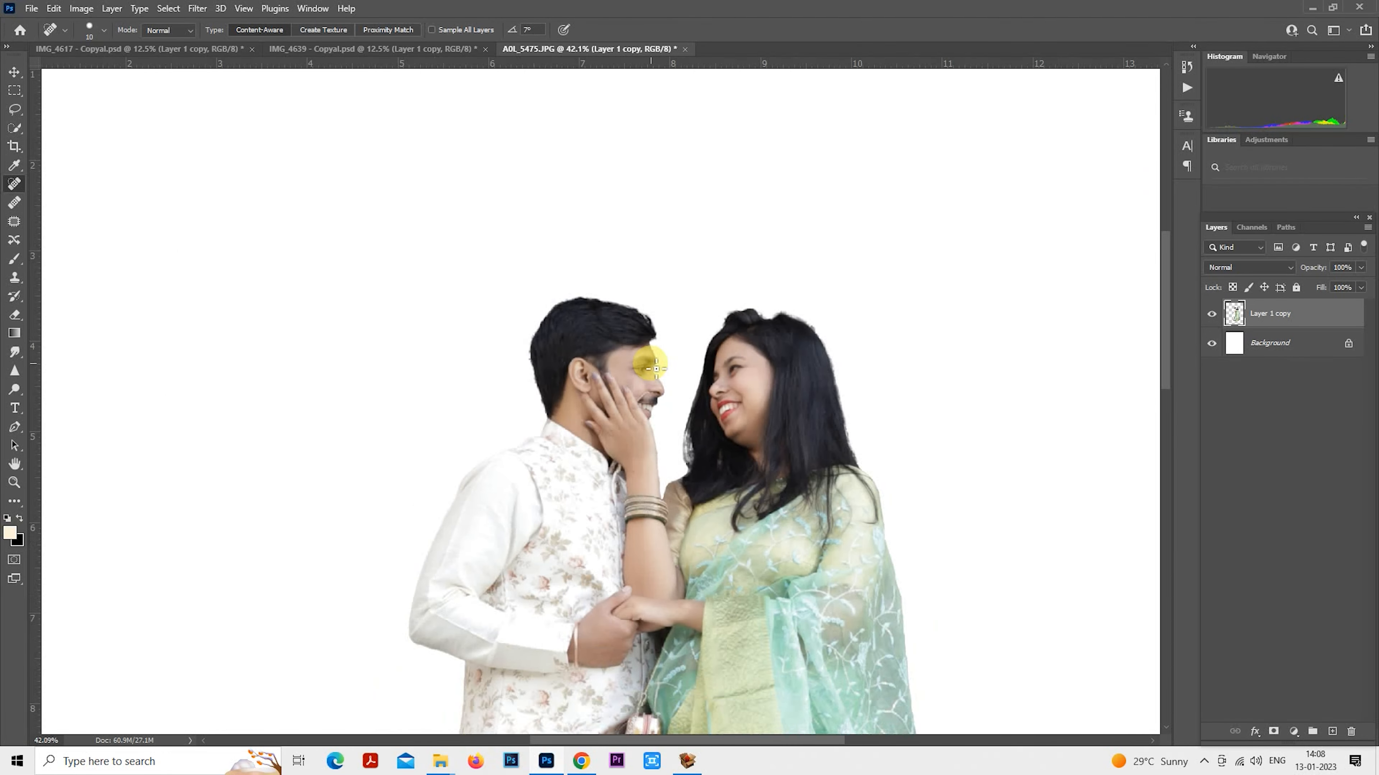
pyautogui.click(18, 100)
pyautogui.rightClick(595, 241)
pyautogui.click(654, 362)
pyautogui.moveTo(727, 251); pyautogui.dragTo(660, 364)
pyautogui.moveTo(627, 468); pyautogui.dragTo(625, 469)
pyautogui.click(718, 368)
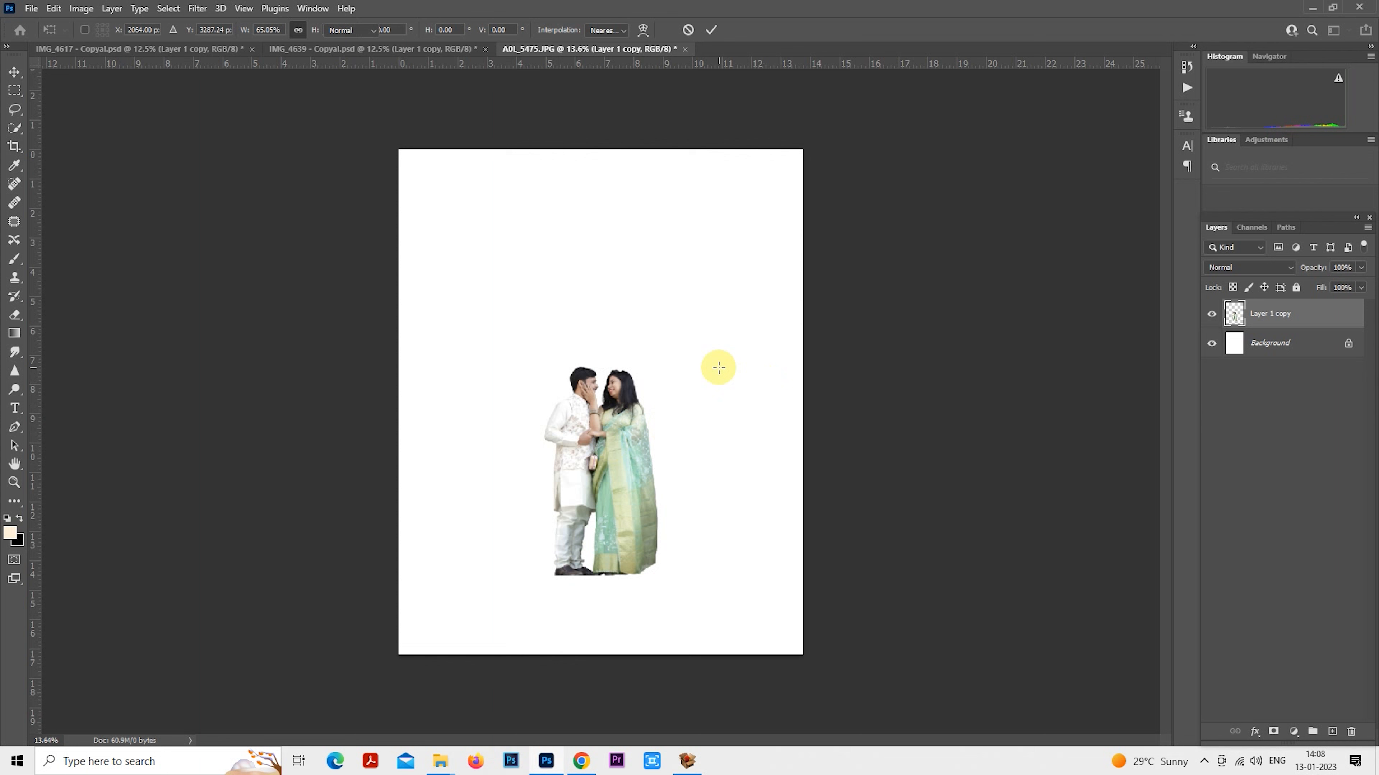
# Shrink the couple slightly further with Free Transform, keeping their feet near the same height on the canvas.
pyautogui.rightClick(564, 407)
pyautogui.click(610, 532)
pyautogui.moveTo(657, 361); pyautogui.dragTo(628, 414)
pyautogui.press('Return')
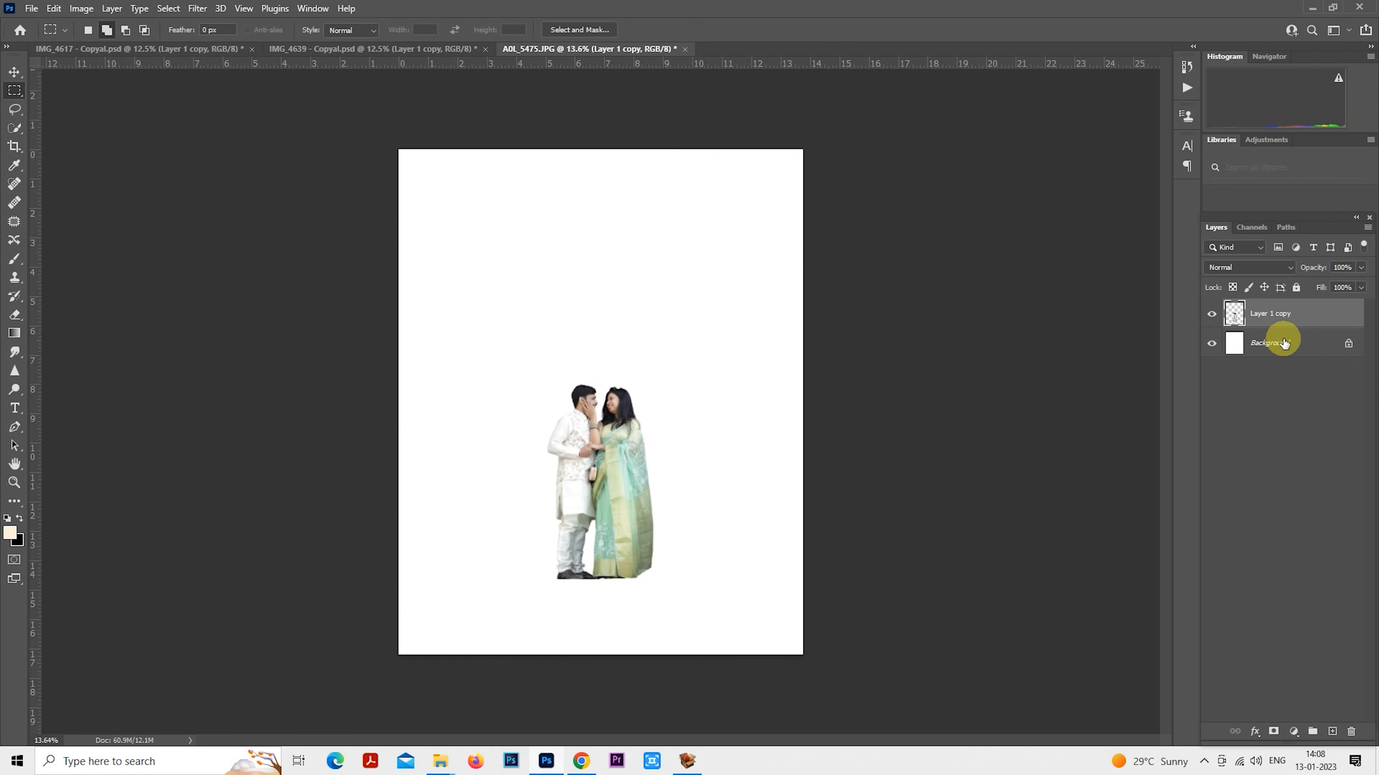
# Place the beach boardwalk photo from the aaedit folder directly above the Background layer, scaled to about 26%.
pyautogui.click(1277, 343)
pyautogui.moveTo(442, 770)
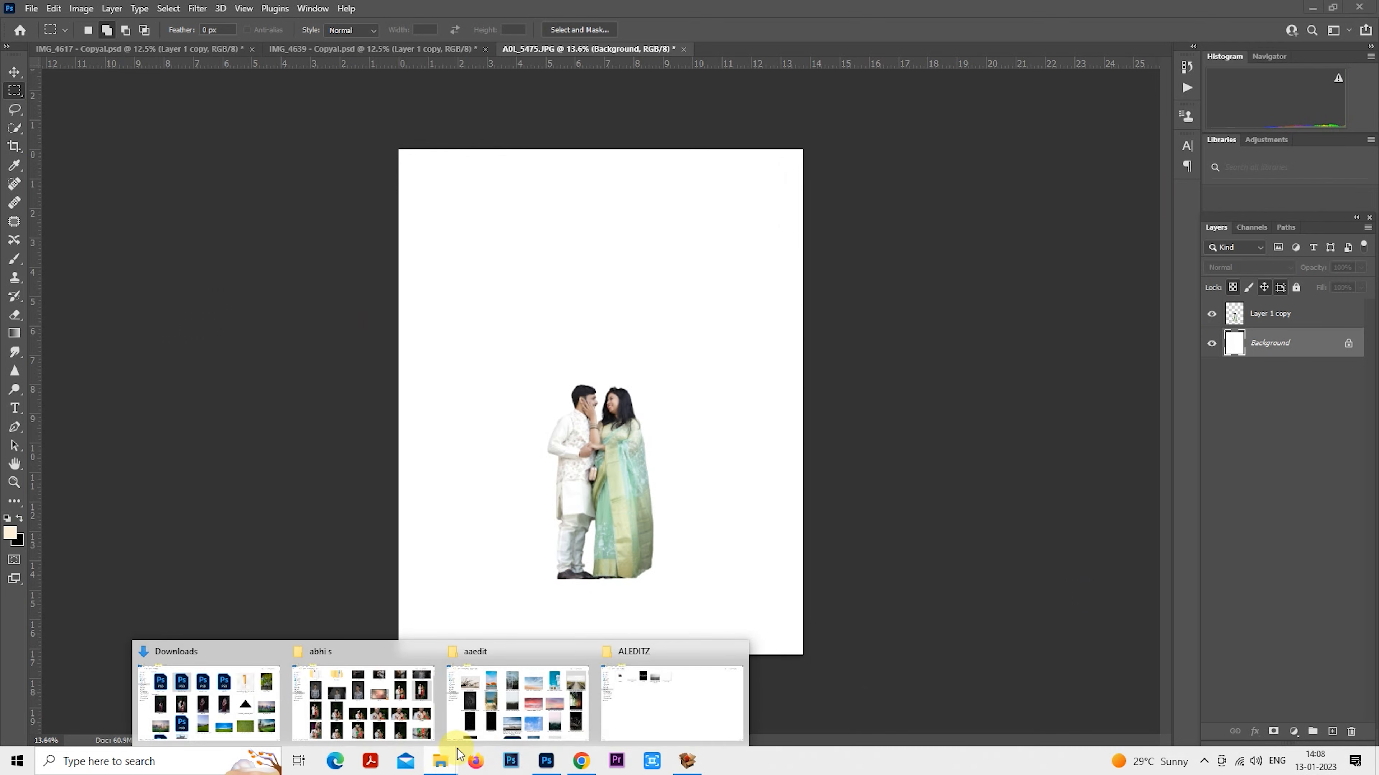
pyautogui.click(519, 700)
pyautogui.moveTo(1248, 190); pyautogui.dragTo(633, 665)
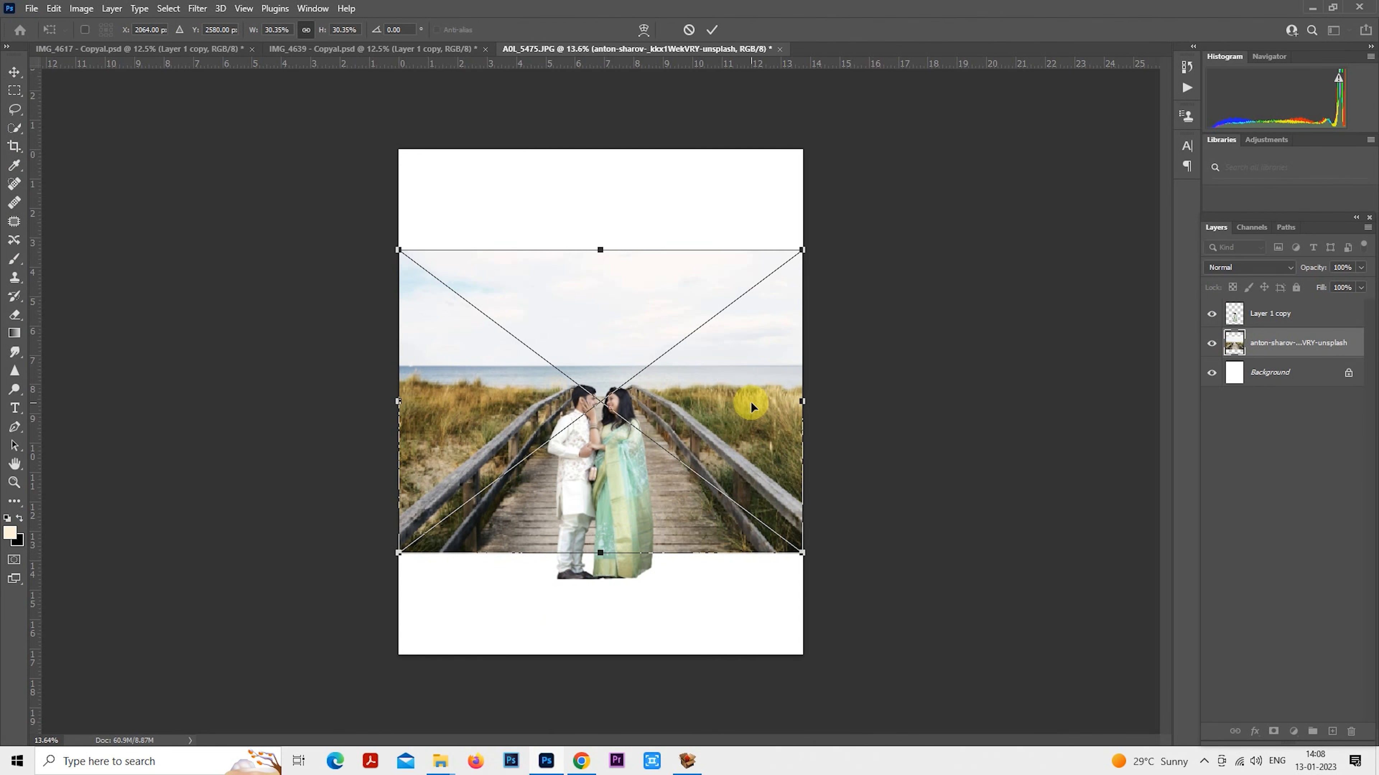
pyautogui.moveTo(798, 545); pyautogui.dragTo(775, 525)
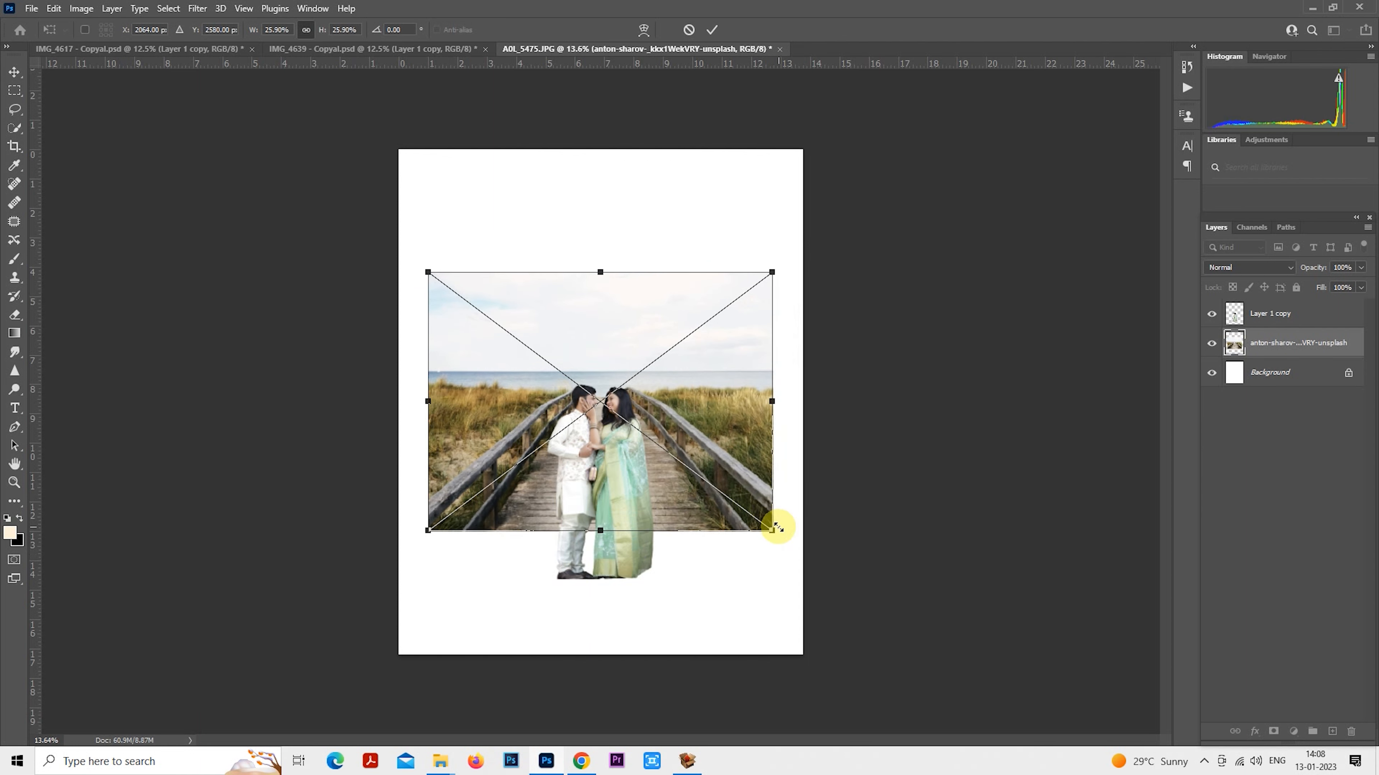
pyautogui.press('m')
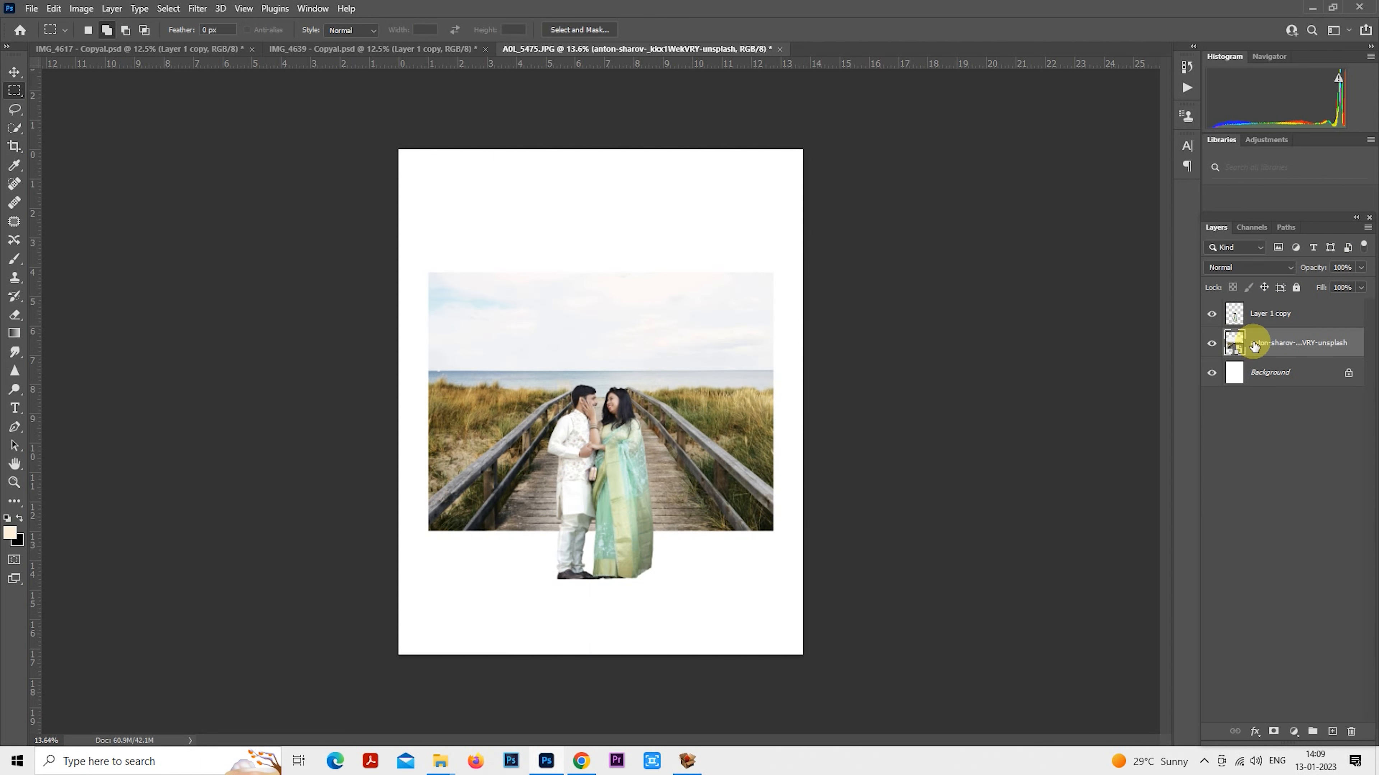
# Duplicate the boardwalk photo layer, rasterize the copy, and hide the couple layer and the original boardwalk layer.
pyautogui.hotkey('ctrl', 'j')
pyautogui.rightClick(1262, 344)
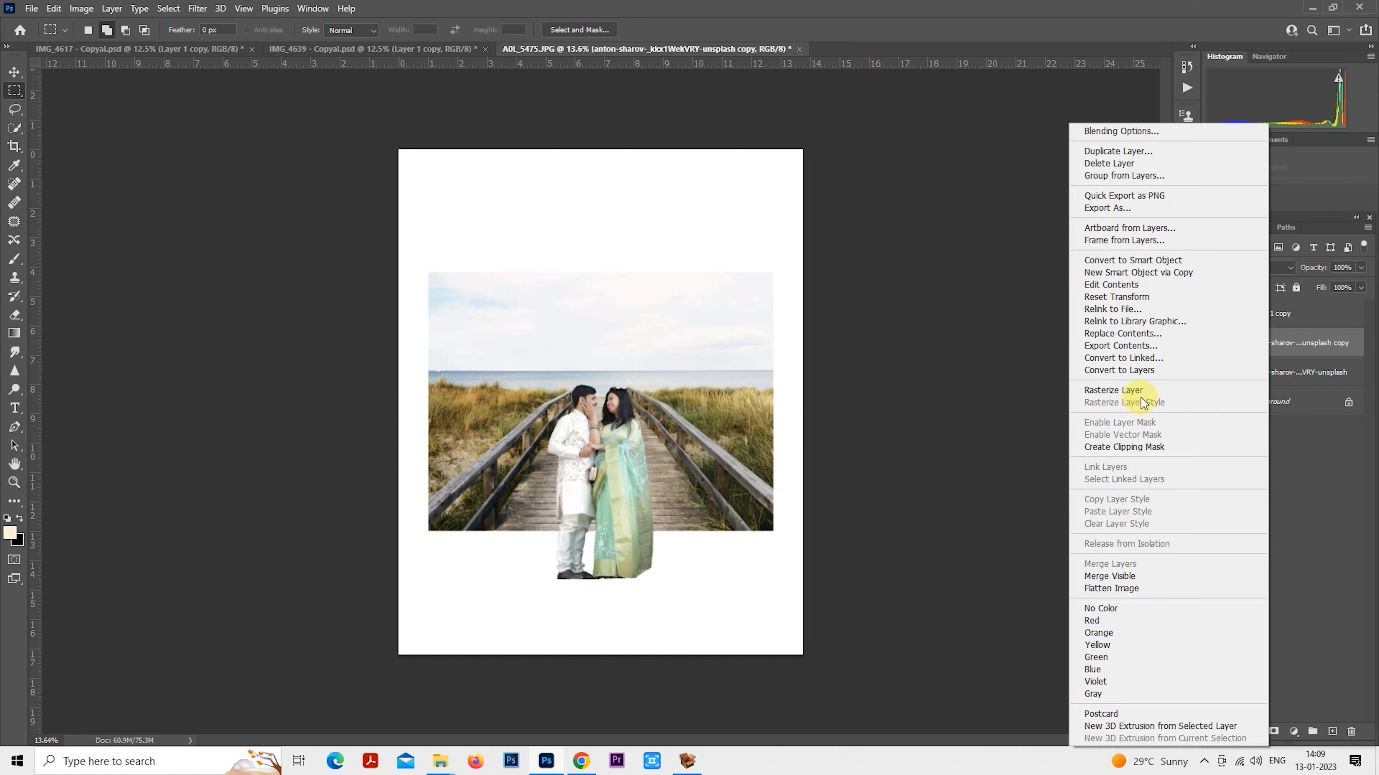
pyautogui.click(1140, 390)
pyautogui.click(1212, 313)
pyautogui.hotkey('ctrl', '0')
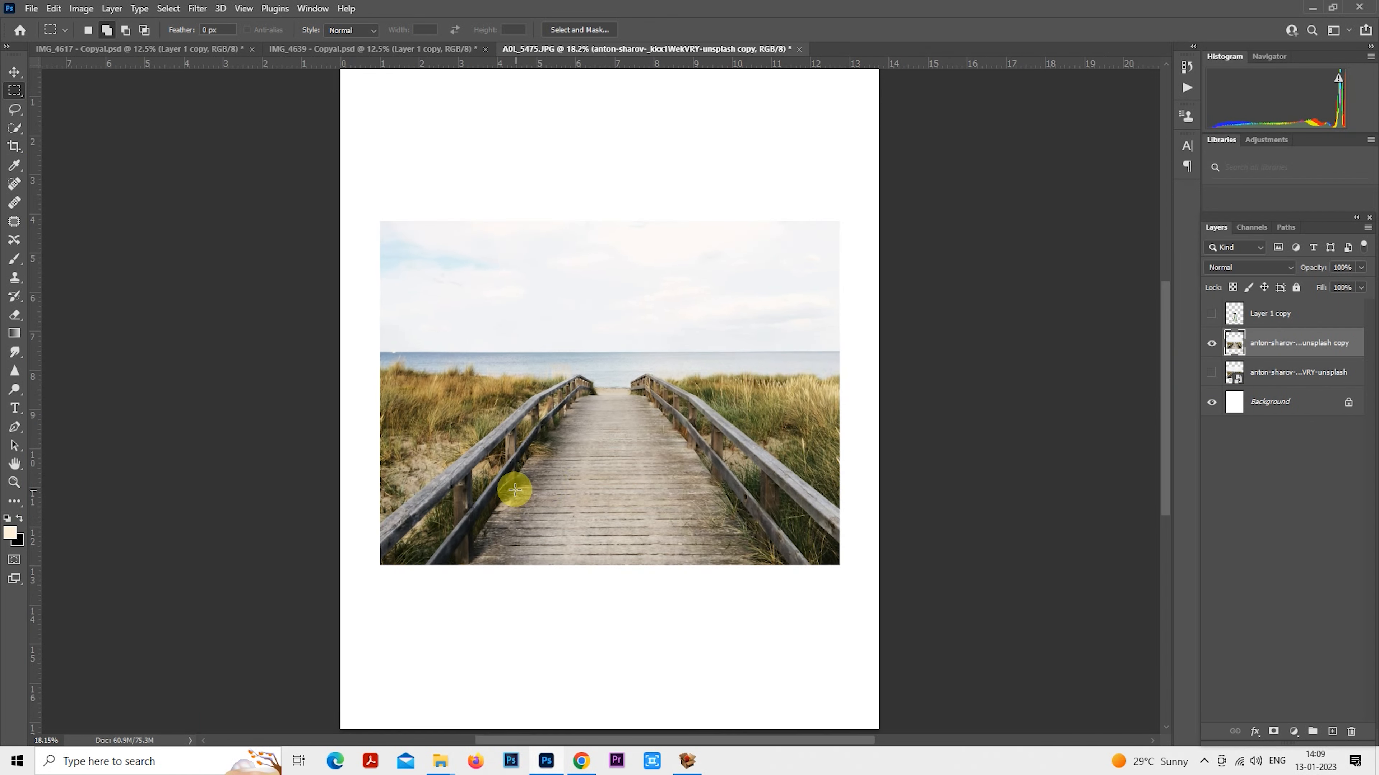
# Select the boardwalk photo from the horizon downward and compress that area vertically with Free Transform.
pyautogui.moveTo(321, 604); pyautogui.dragTo(993, 354)
pyautogui.rightClick(690, 359)
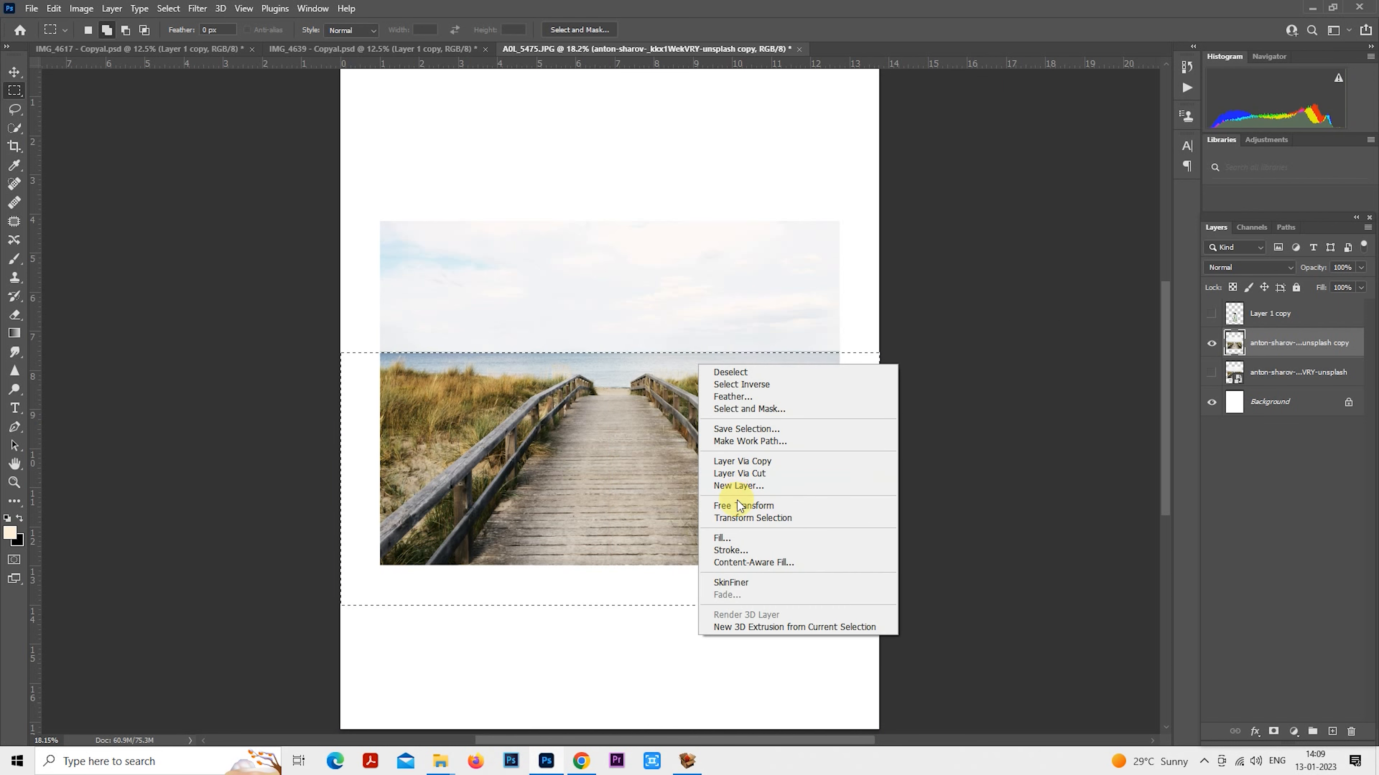
pyautogui.click(727, 507)
pyautogui.moveTo(610, 604); pyautogui.dragTo(610, 568)
pyautogui.press('Return')
pyautogui.hotkey('ctrl', 'd')
# Move the boardwalk photo lower on the canvas and stretch its sky area upward with Free Transform.
pyautogui.moveTo(673, 427); pyautogui.dragTo(662, 529)
pyautogui.moveTo(355, 296); pyautogui.dragTo(889, 453)
pyautogui.rightClick(584, 391)
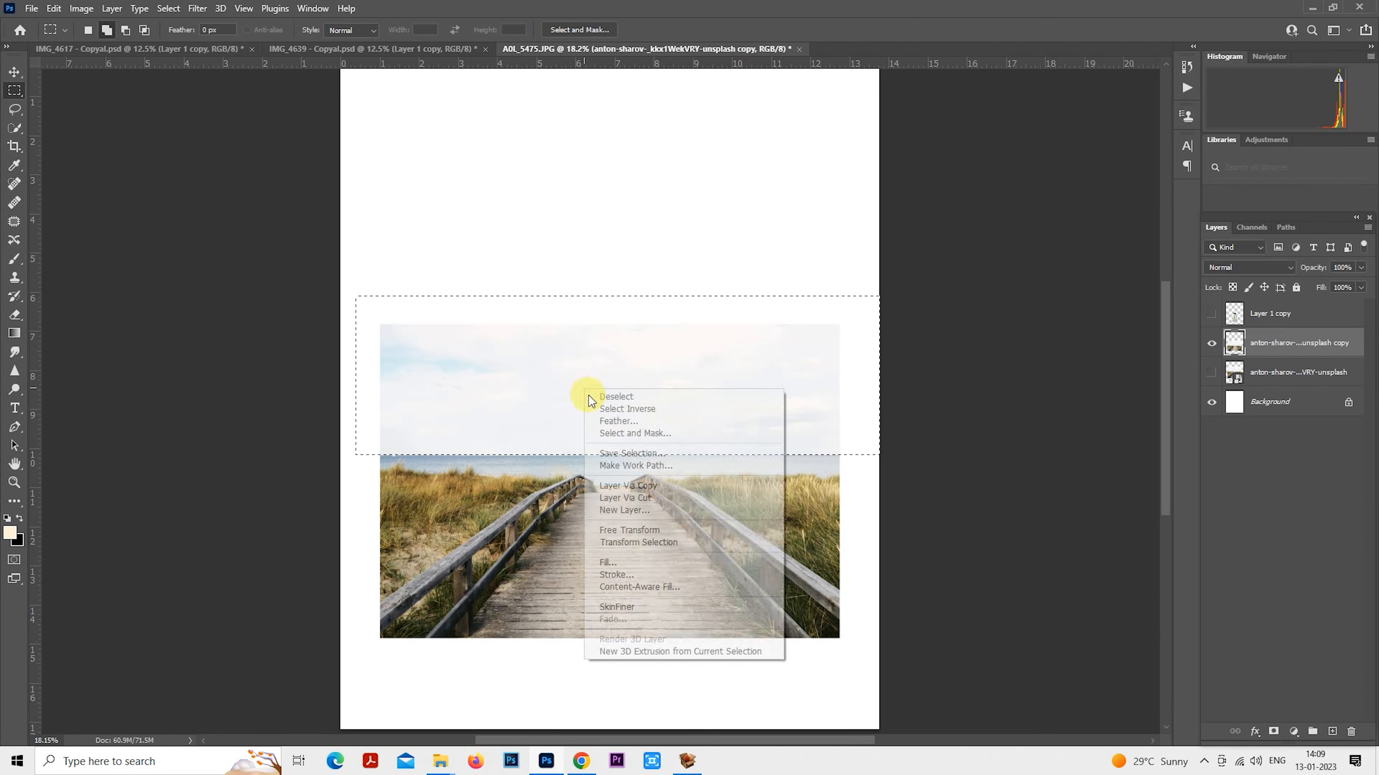
pyautogui.click(631, 530)
pyautogui.moveTo(617, 296); pyautogui.dragTo(616, 113)
pyautogui.press('Escape')
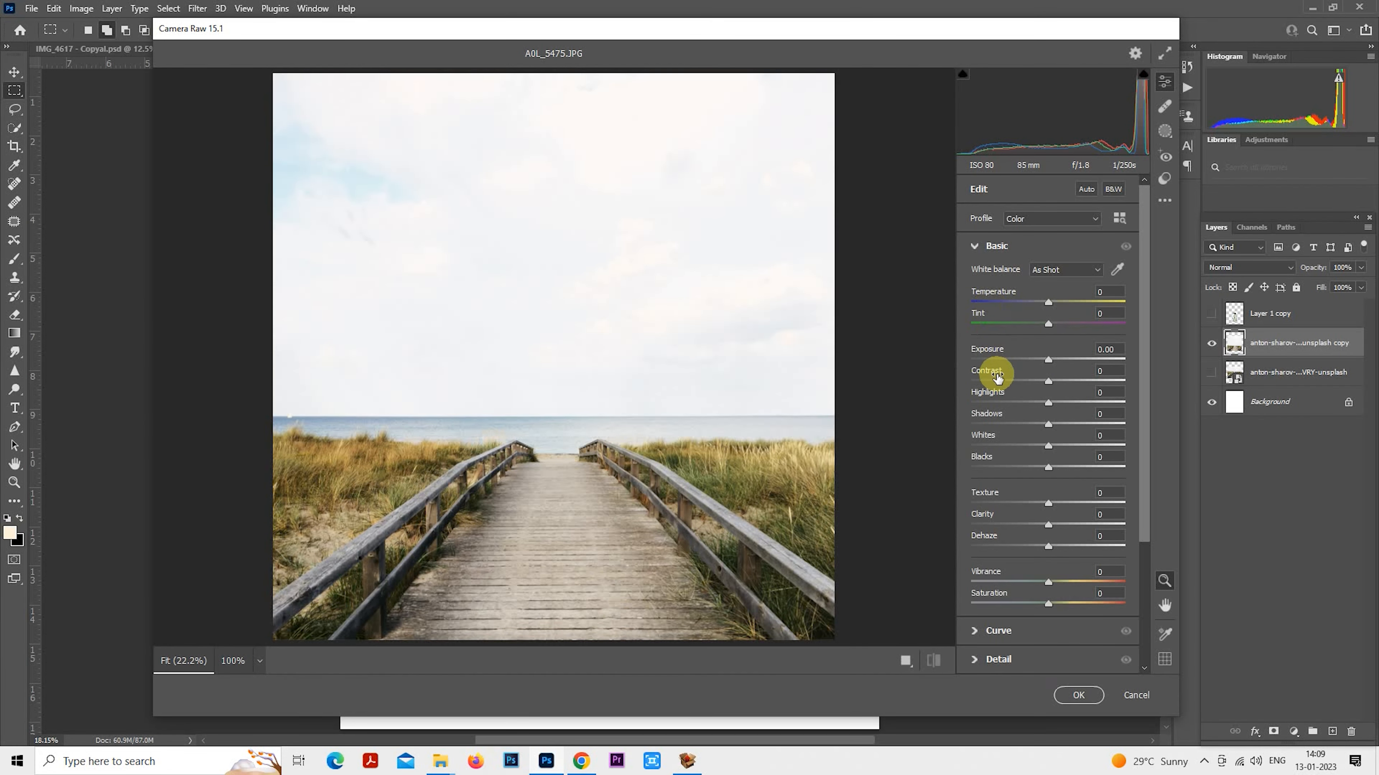
# In Camera Raw, set the boardwalk photo's Highlights to -100, Whites to -64 and Blacks to -20.
pyautogui.click(985, 403)
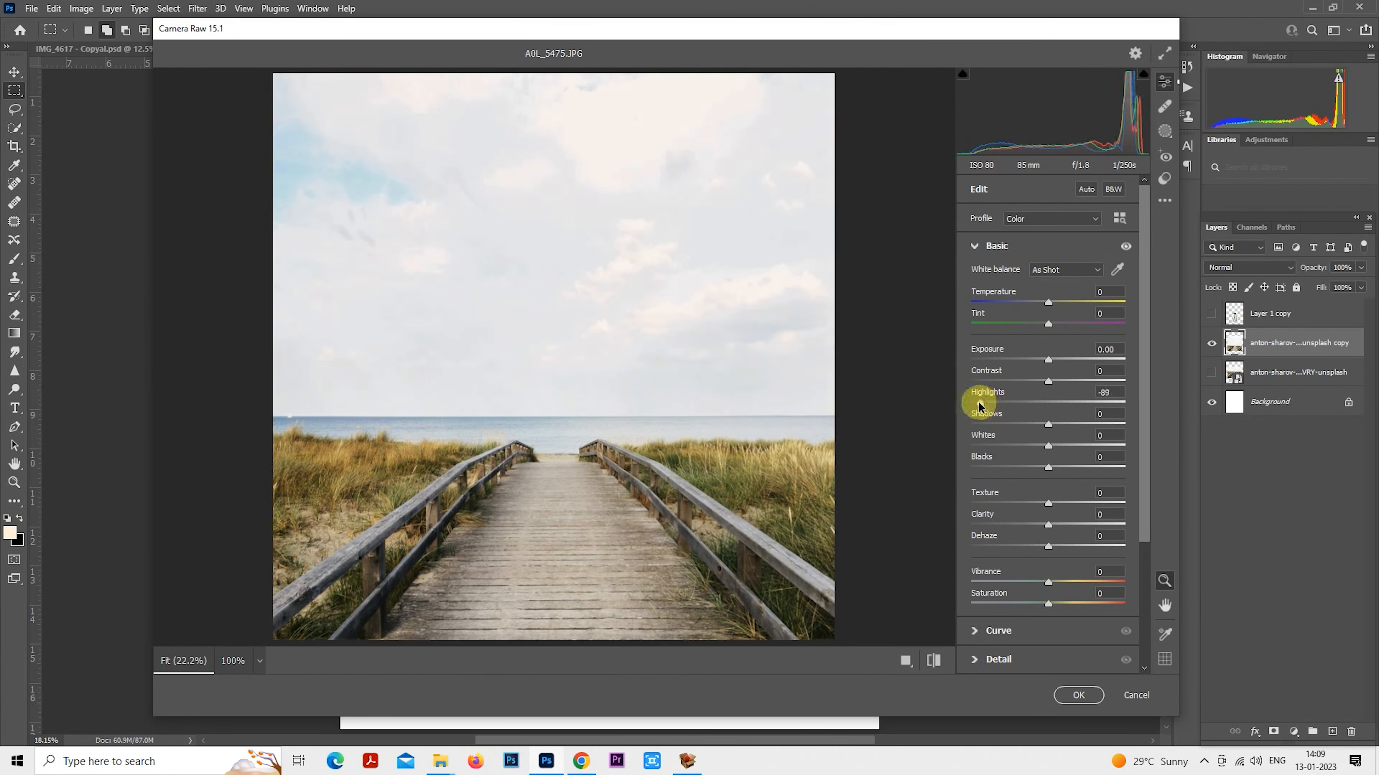
pyautogui.click(1000, 446)
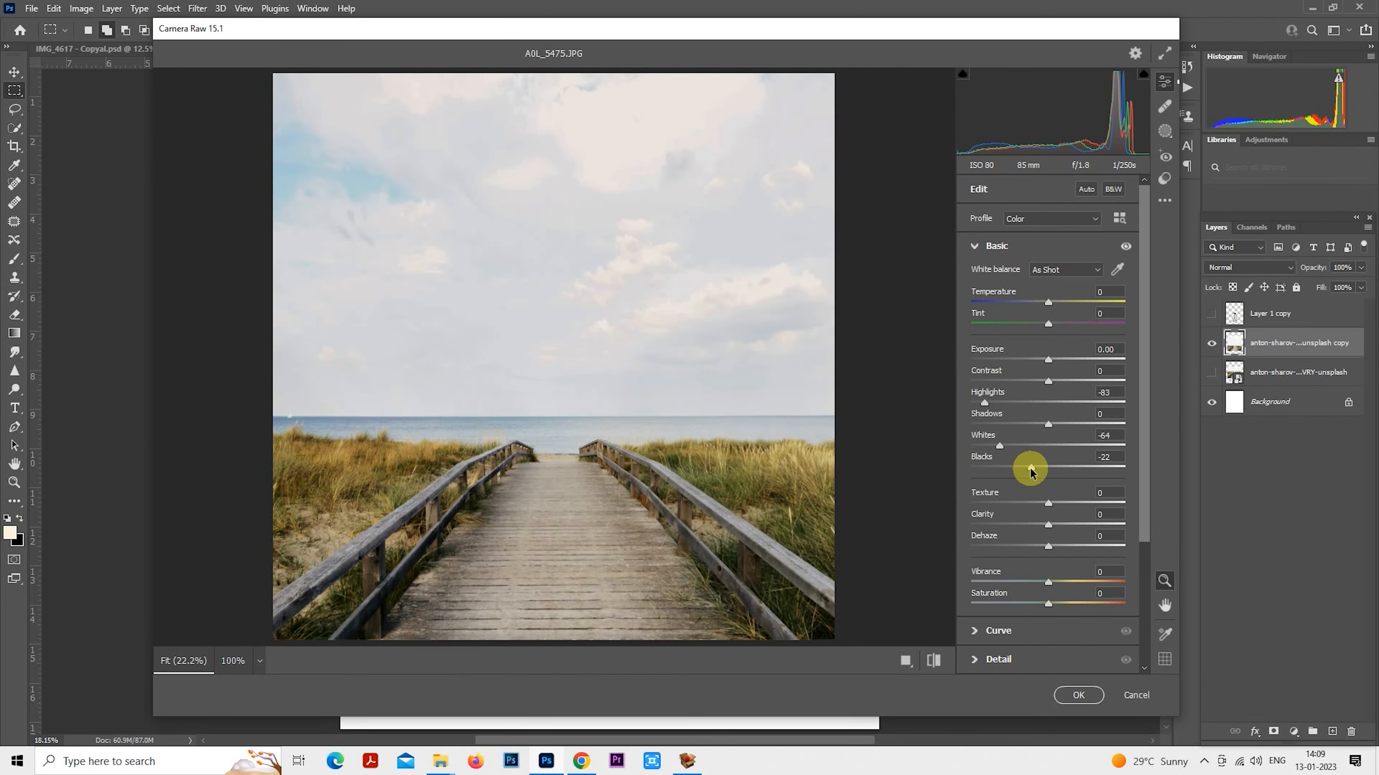
pyautogui.moveTo(984, 403); pyautogui.dragTo(964, 402)
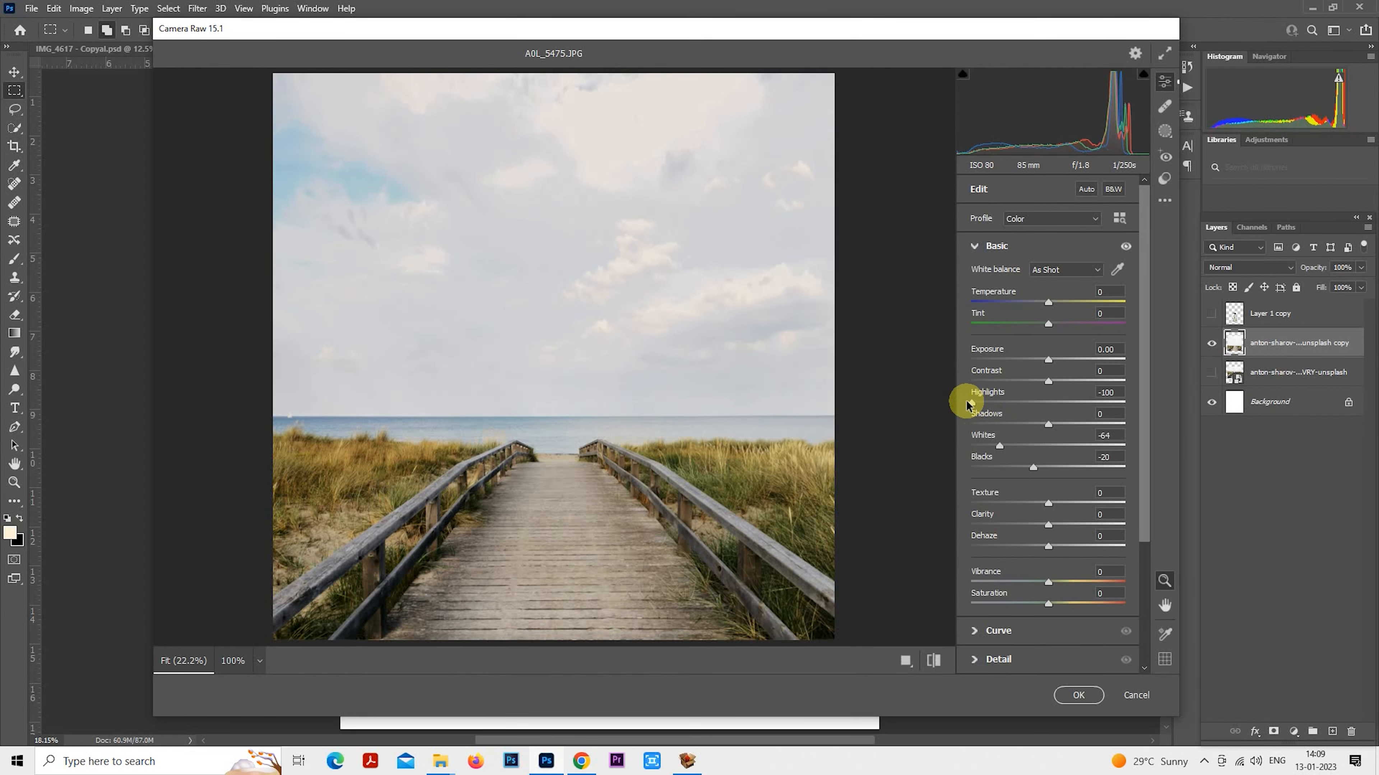
# Set Exposure to -0.15, Shadows to +45 and Vibrance to about +12, apply the Camera Raw edit and clear the selection.
pyautogui.moveTo(1048, 359); pyautogui.dragTo(1047, 360)
pyautogui.click(1072, 424)
pyautogui.moveTo(1072, 426); pyautogui.dragTo(1080, 421)
pyautogui.click(937, 664)
pyautogui.click(937, 664)
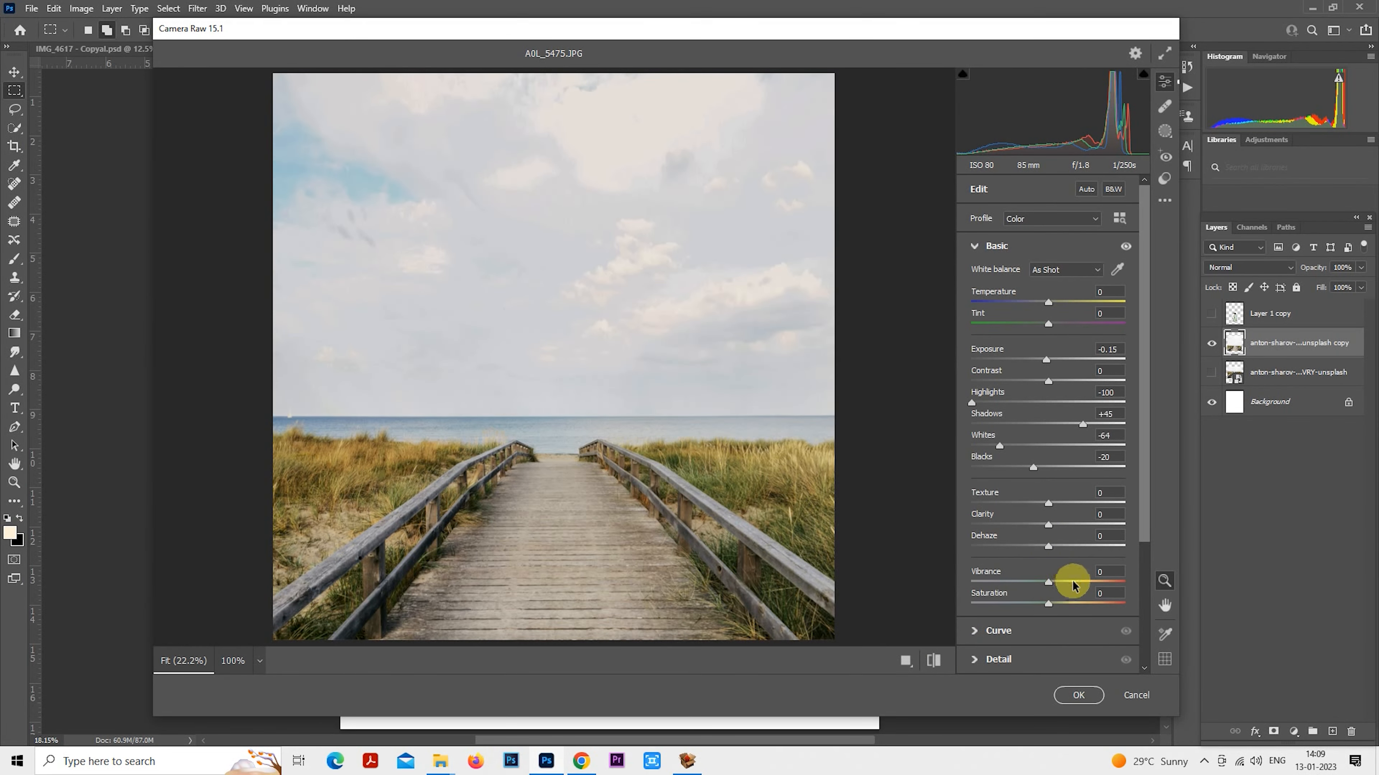
pyautogui.moveTo(1074, 583); pyautogui.dragTo(1093, 585)
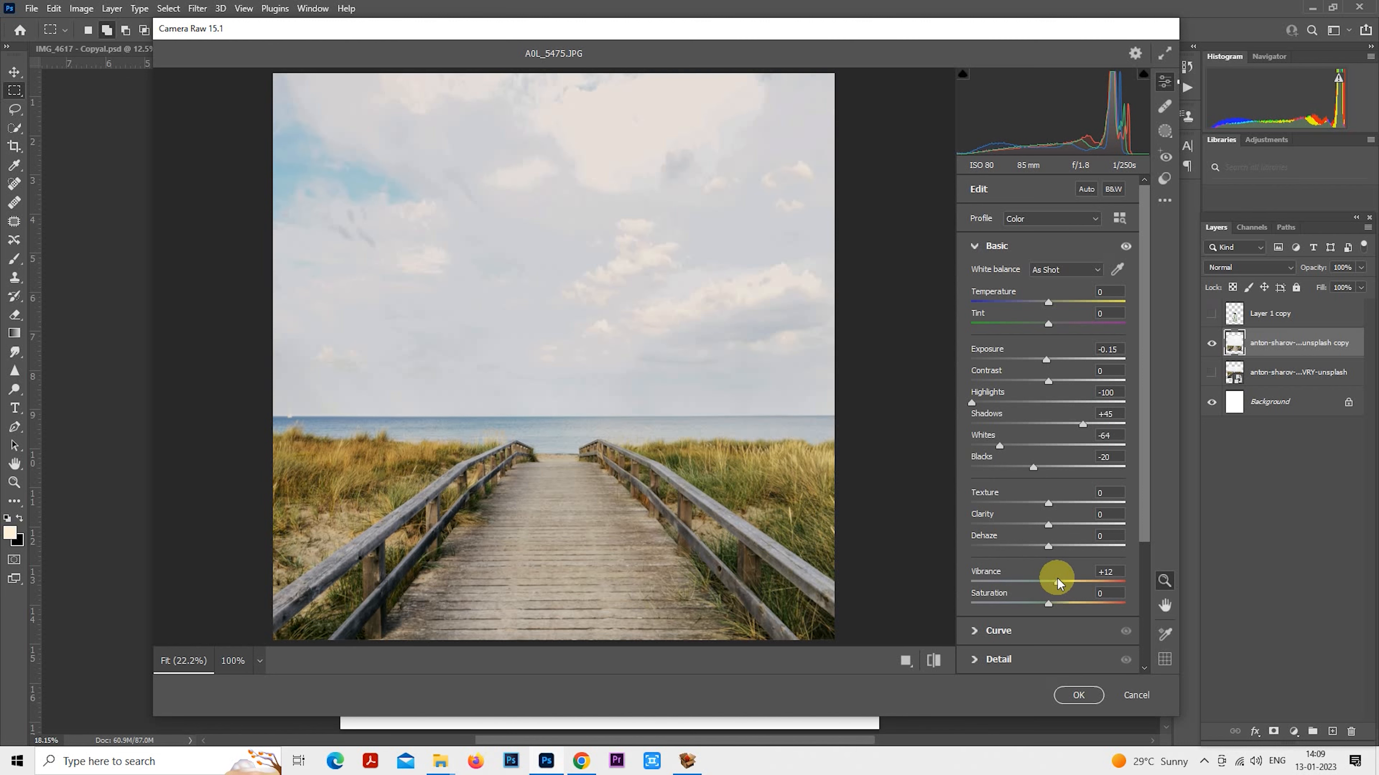
pyautogui.click(1078, 695)
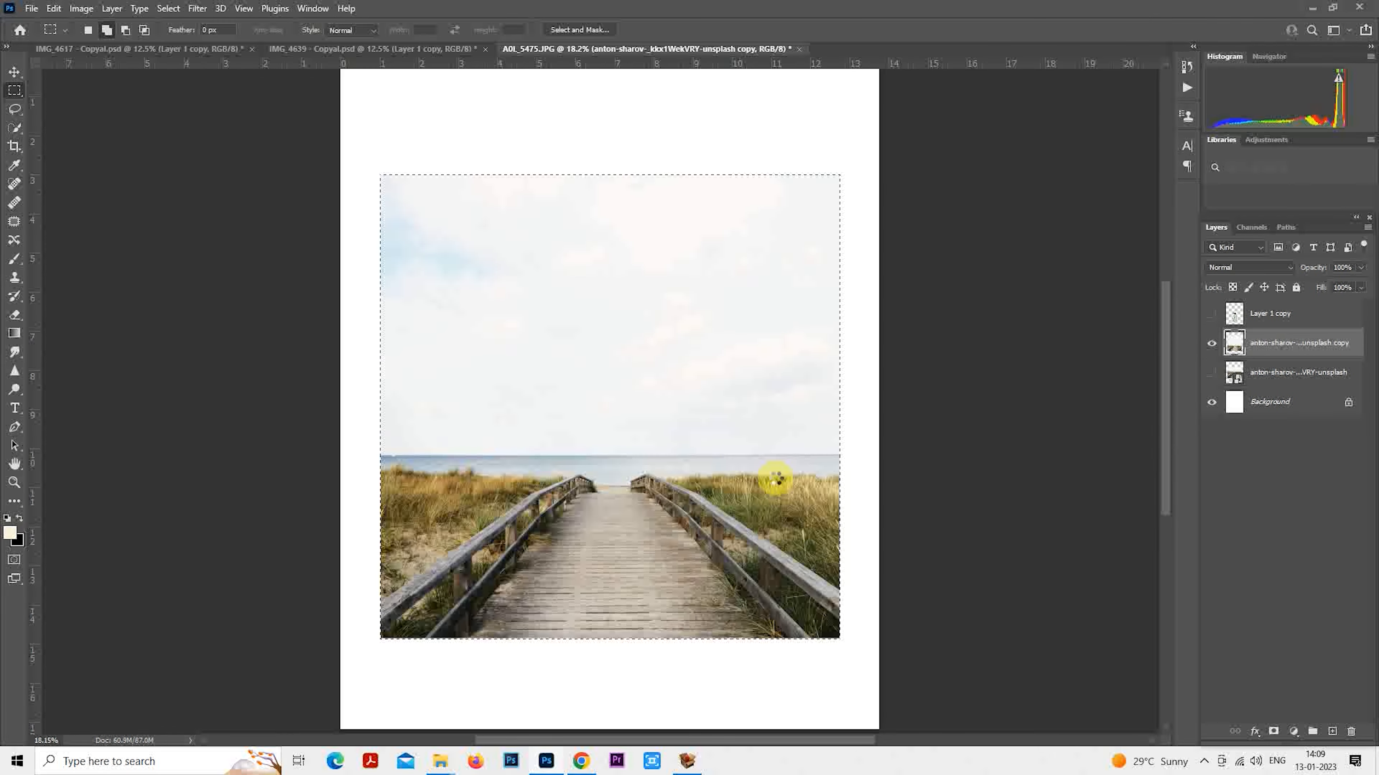
pyautogui.hotkey('ctrl', 'd')
# Enlarge the boardwalk photo to about 271% with Free Transform so that it fills the whole canvas.
pyautogui.scroll(-7, 735, 454)
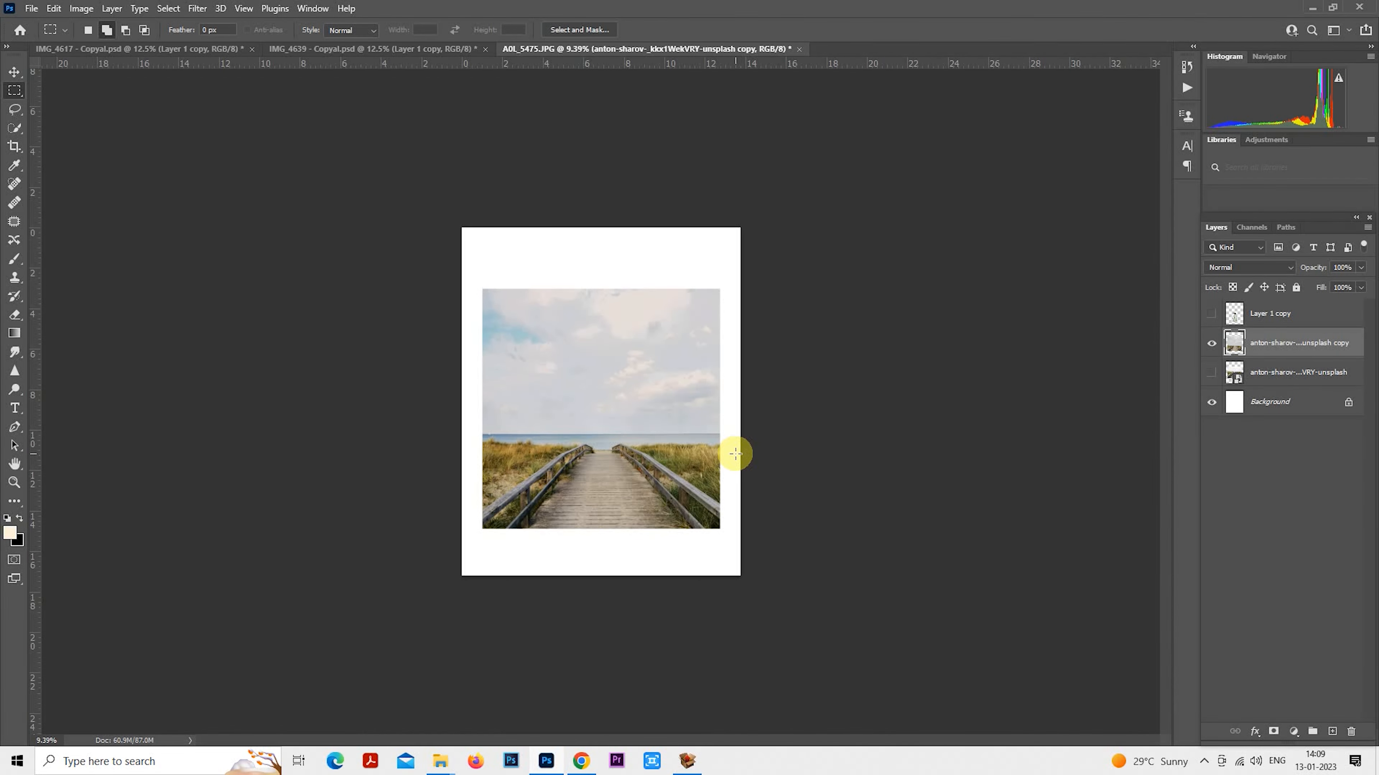
pyautogui.rightClick(661, 396)
pyautogui.click(708, 520)
pyautogui.moveTo(720, 530); pyautogui.dragTo(914, 745)
pyautogui.moveTo(960, 607); pyautogui.dragTo(971, 600)
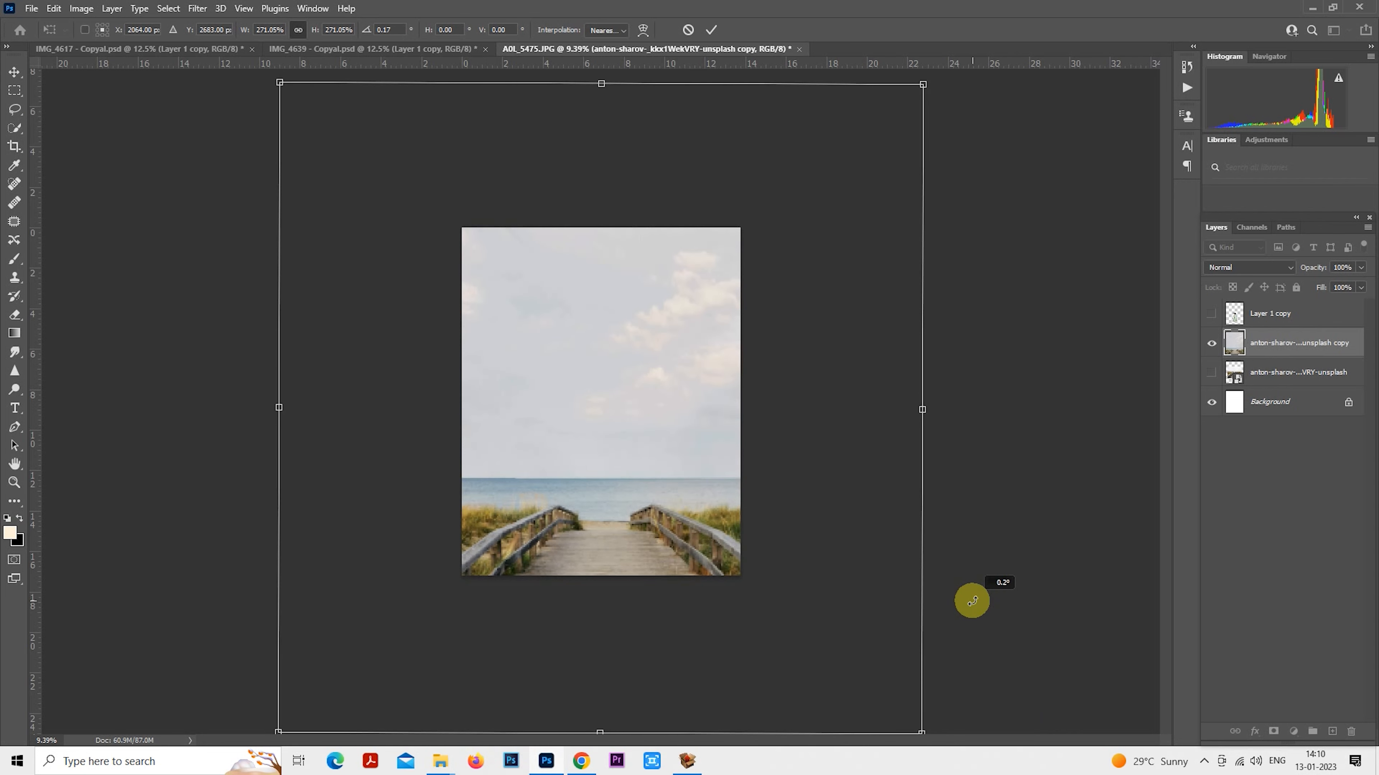
pyautogui.press('Return')
# Show the couple layer again, scale it to about 85% and stand the couple at the far end of the boardwalk.
pyautogui.scroll(2, 634, 509)
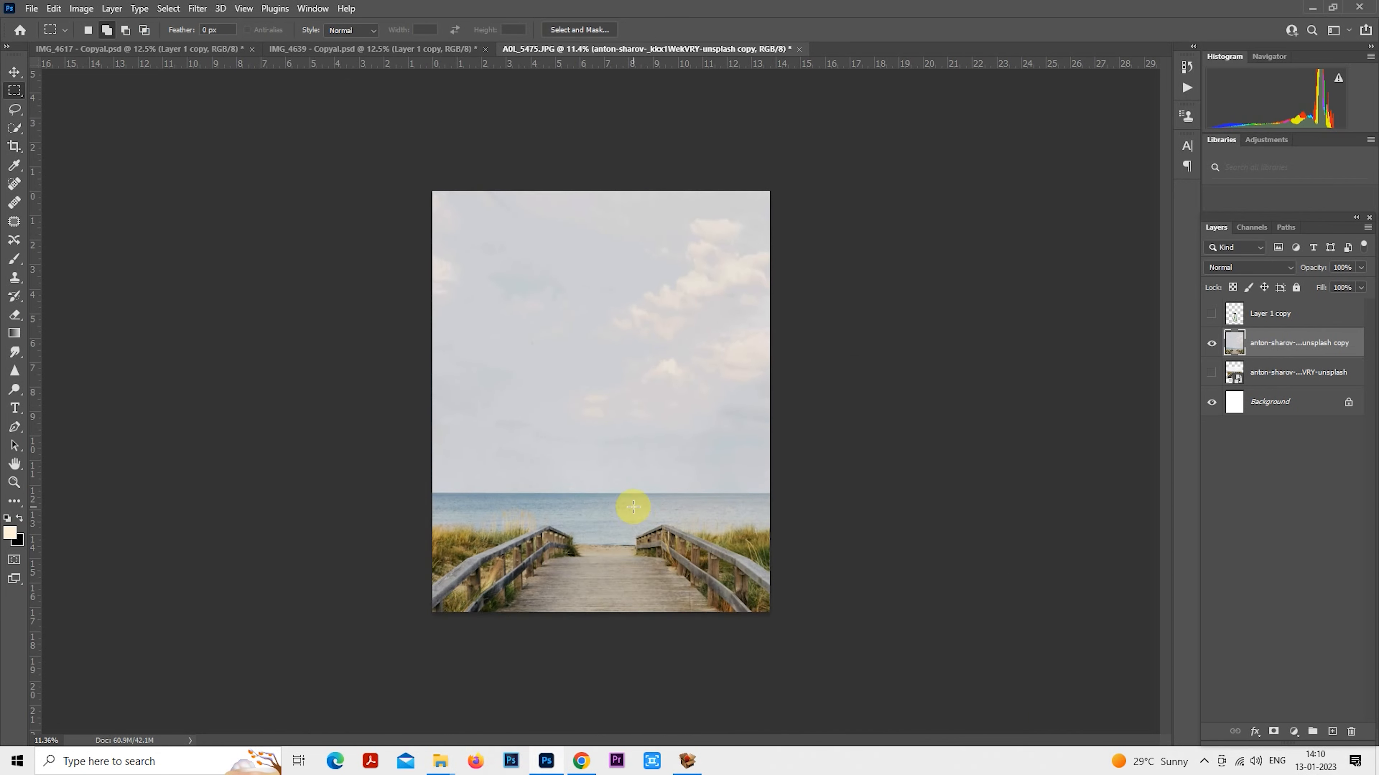
pyautogui.click(1212, 313)
pyautogui.click(1257, 319)
pyautogui.scroll(2, 543, 391)
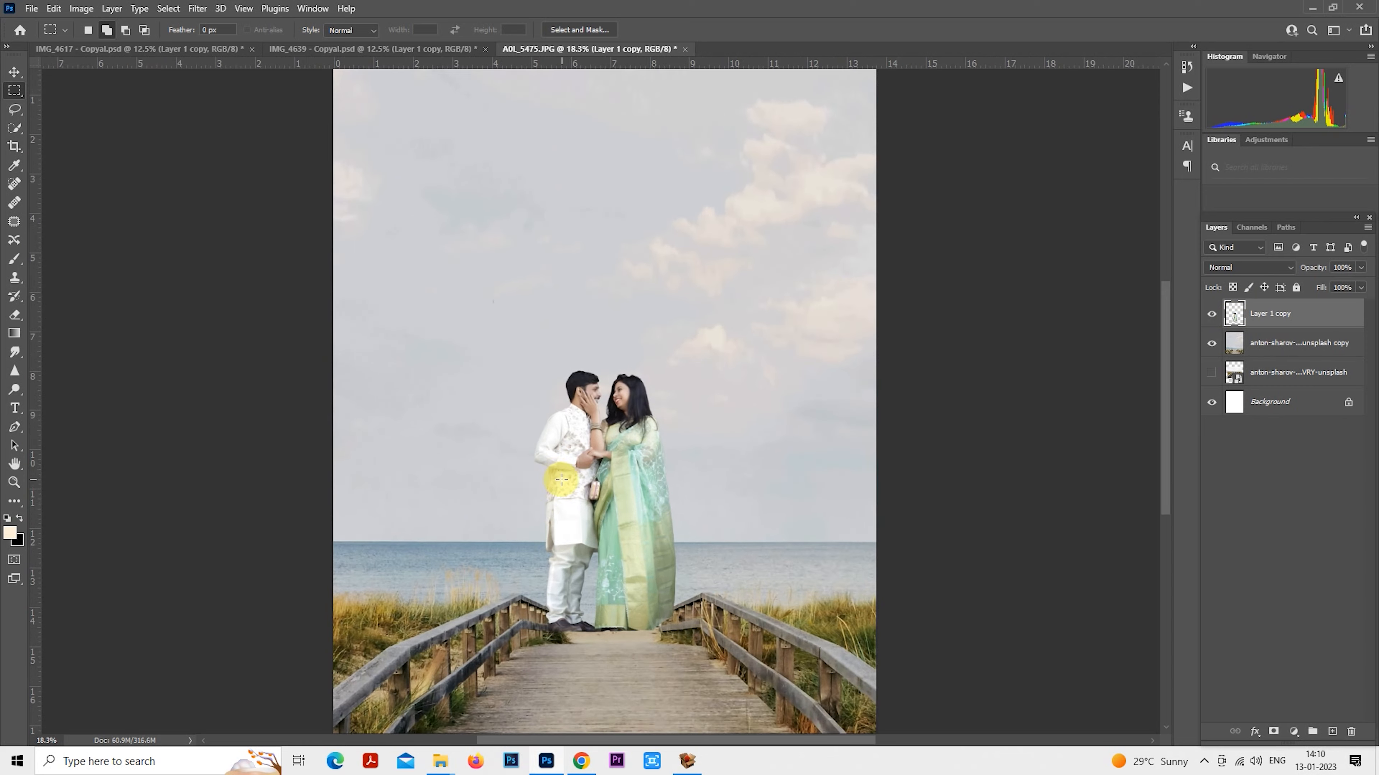
pyautogui.scroll(-1, 523, 400)
pyautogui.rightClick(569, 382)
pyautogui.click(645, 505)
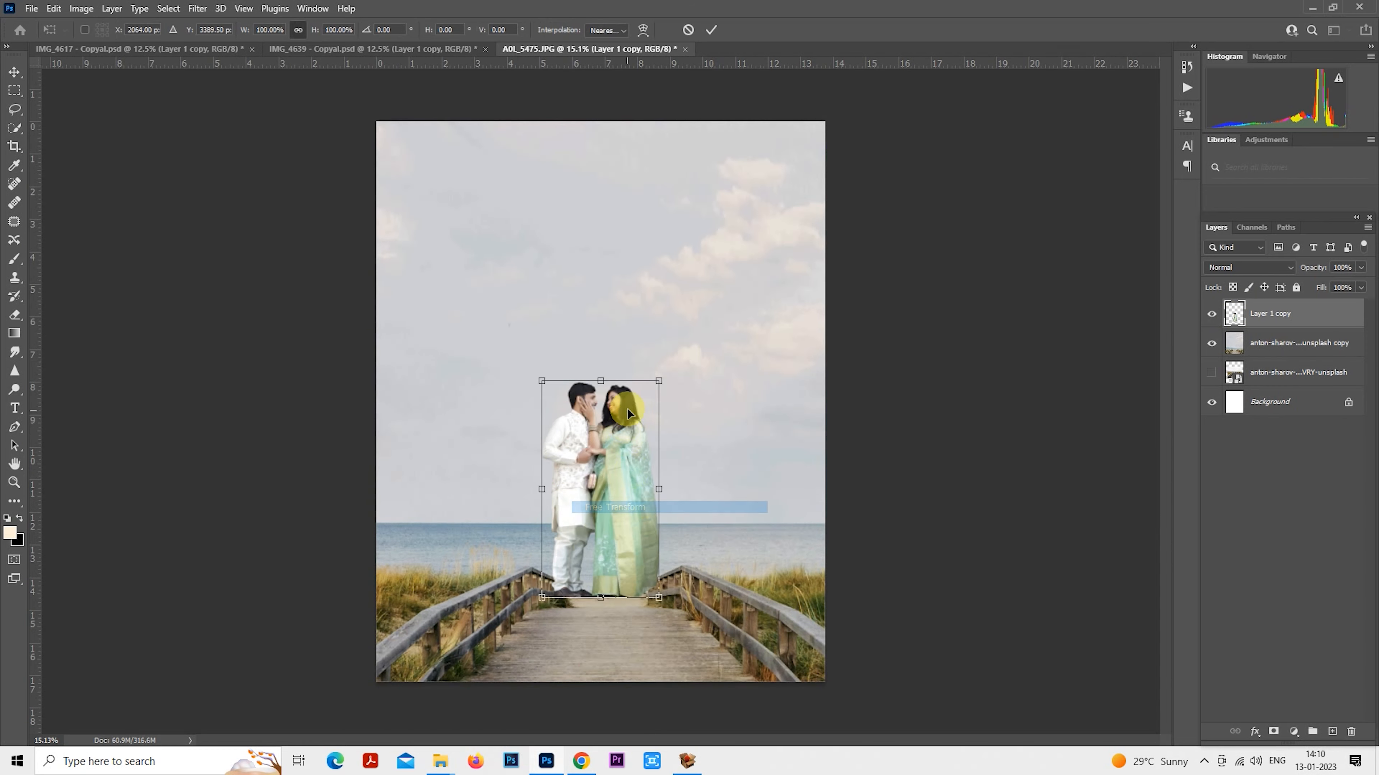
pyautogui.moveTo(656, 384); pyautogui.dragTo(615, 471)
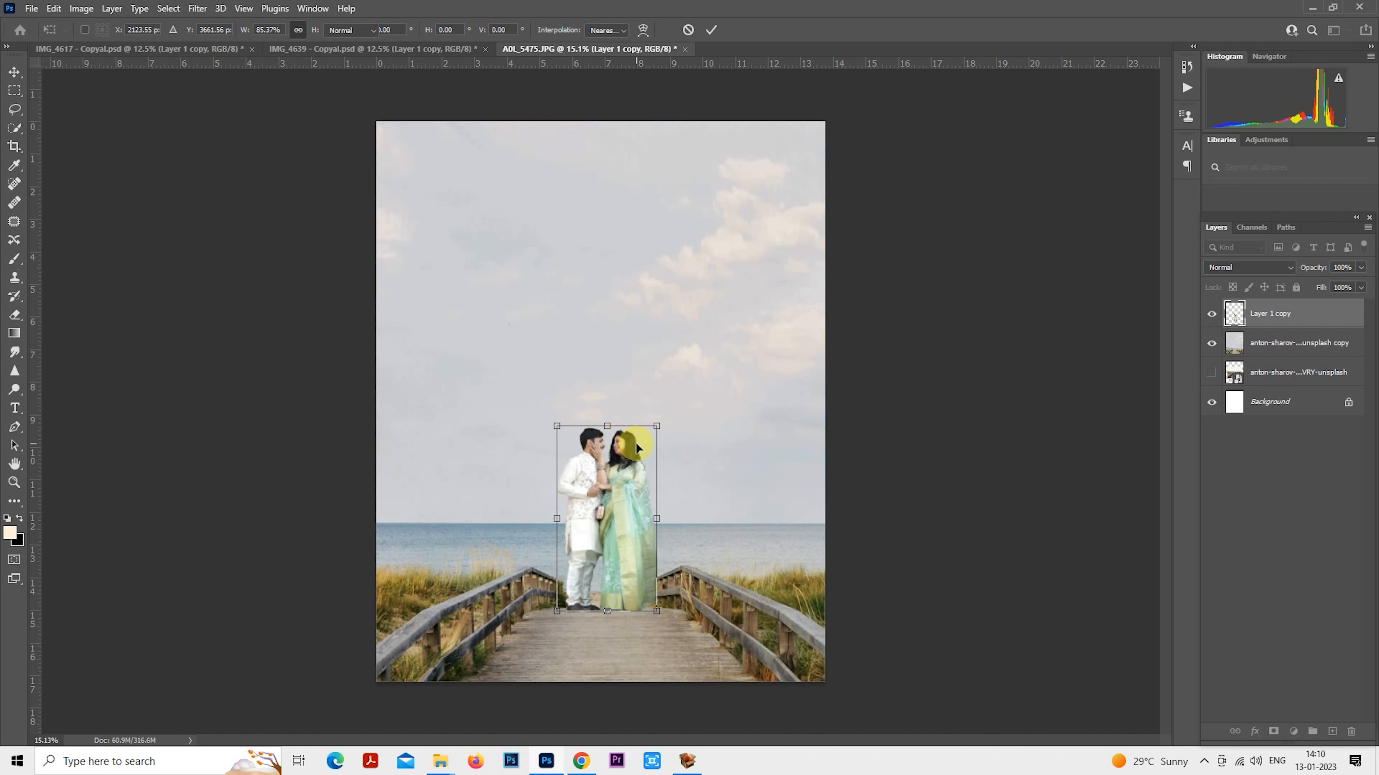
pyautogui.press('Return')
# Enlarge the boardwalk background layer to about 116% with Free Transform, keeping it behind the couple.
pyautogui.scroll(-6, 638, 486)
pyautogui.click(1245, 349)
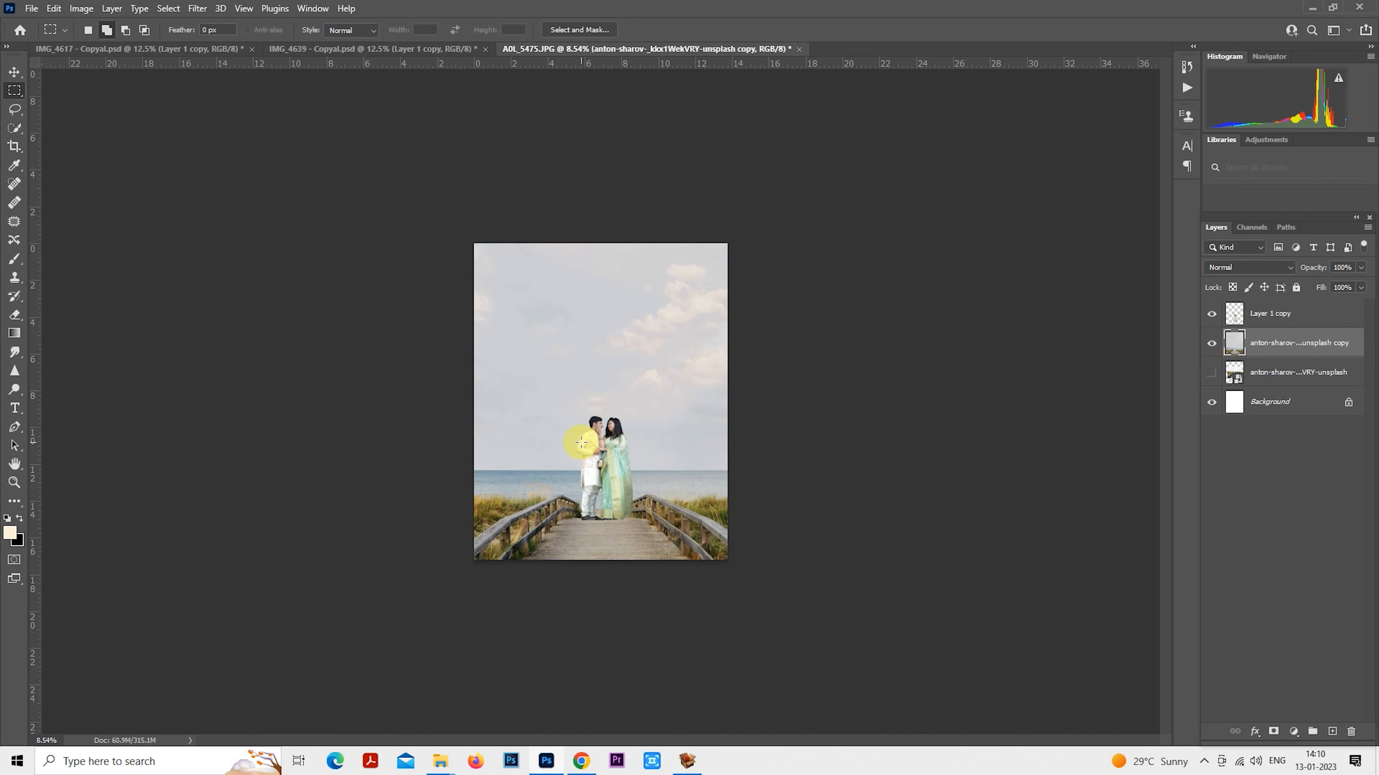
pyautogui.rightClick(581, 443)
pyautogui.click(688, 566)
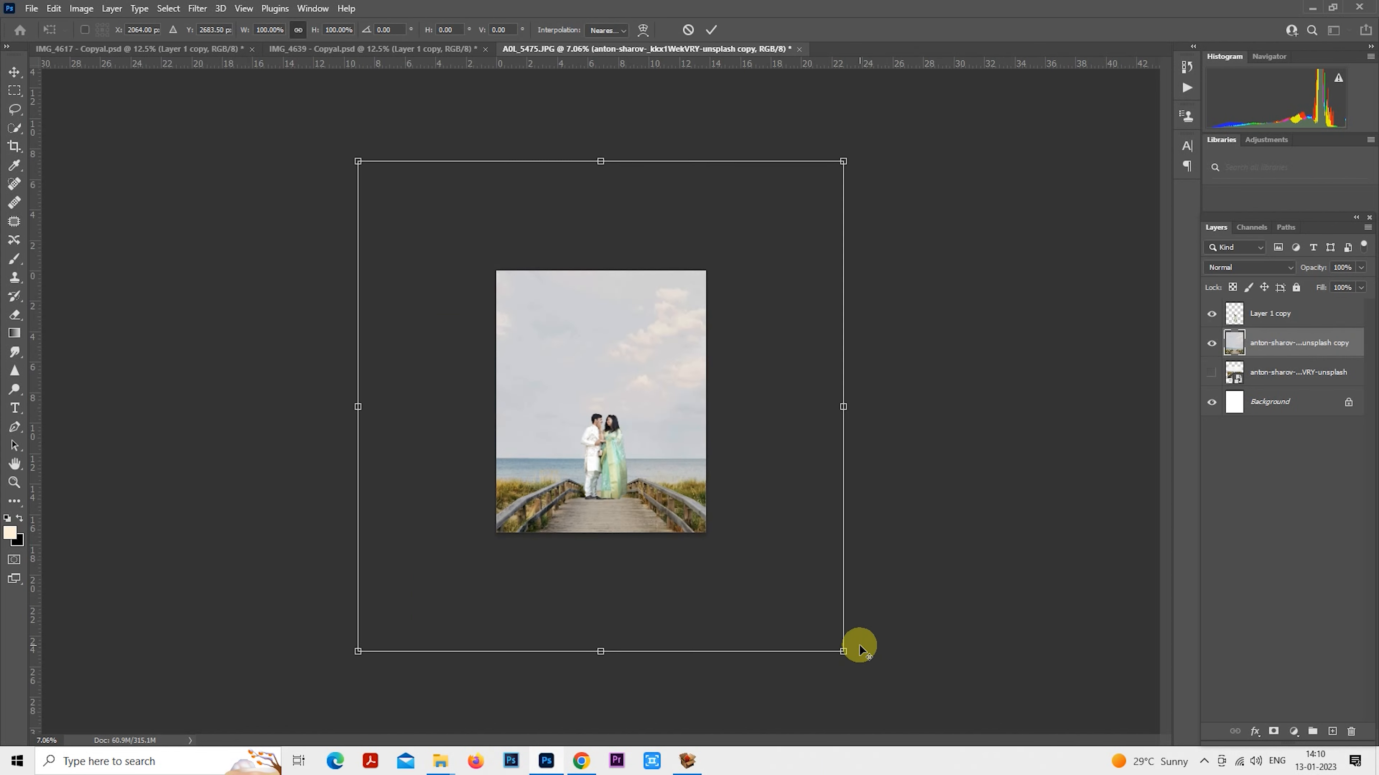
pyautogui.moveTo(842, 652); pyautogui.dragTo(882, 691)
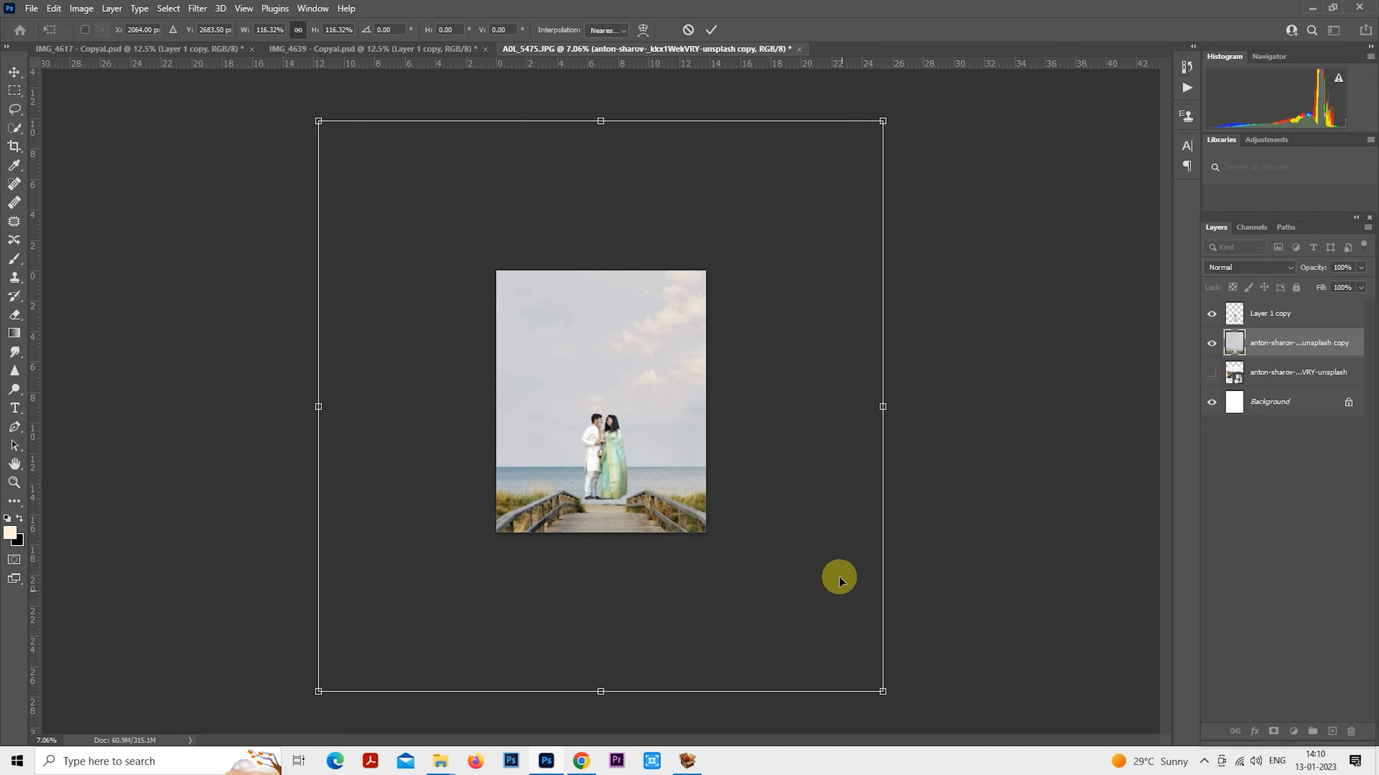
pyautogui.moveTo(839, 576); pyautogui.dragTo(840, 570)
pyautogui.press('Return')
pyautogui.press('m')
pyautogui.hotkey('ctrl', '0')
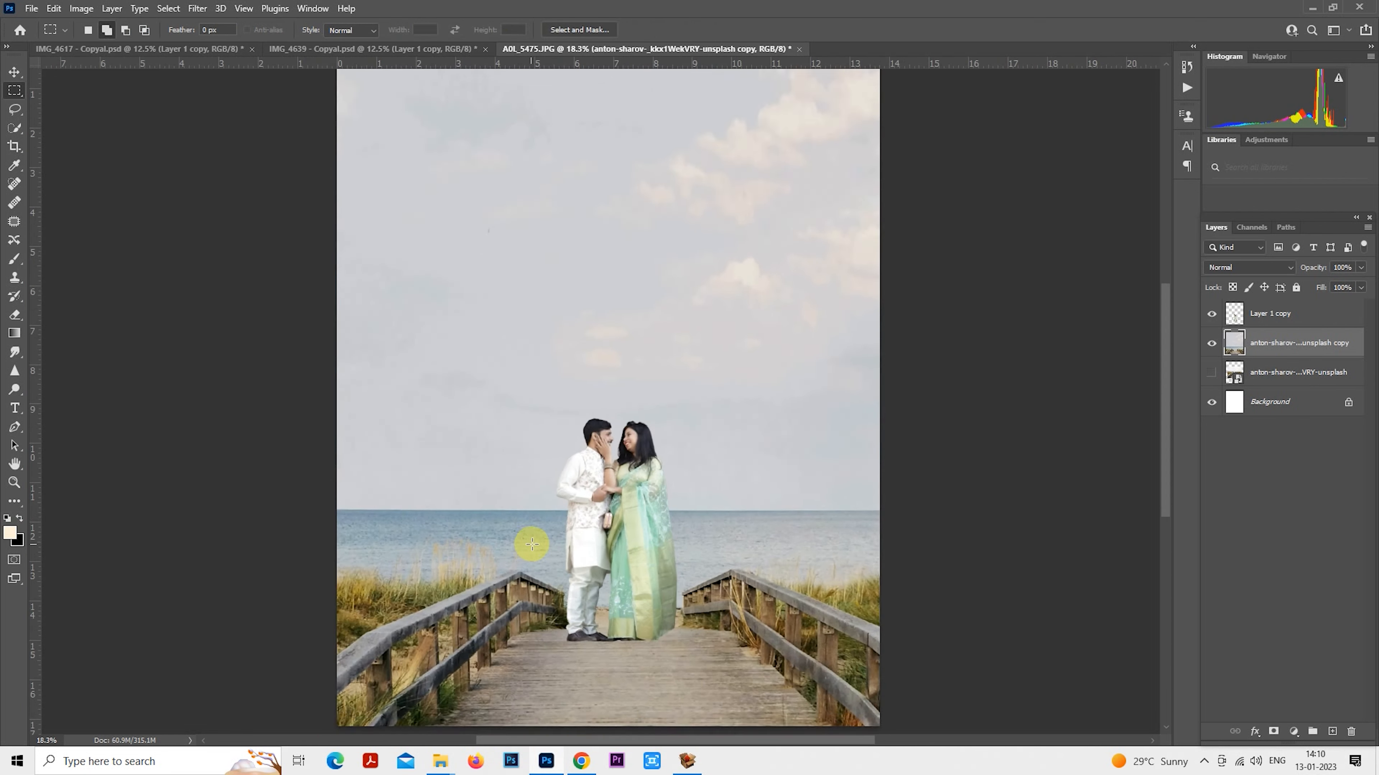
# Scale the couple layer to about 98% and shift it slightly right to centre the couple between the boardwalk railings.
pyautogui.scroll(4, 532, 544)
pyautogui.moveTo(594, 497); pyautogui.dragTo(608, 312)
pyautogui.click(1265, 320)
pyautogui.moveTo(696, 427); pyautogui.dragTo(601, 415)
pyautogui.rightClick(565, 313)
pyautogui.click(649, 436)
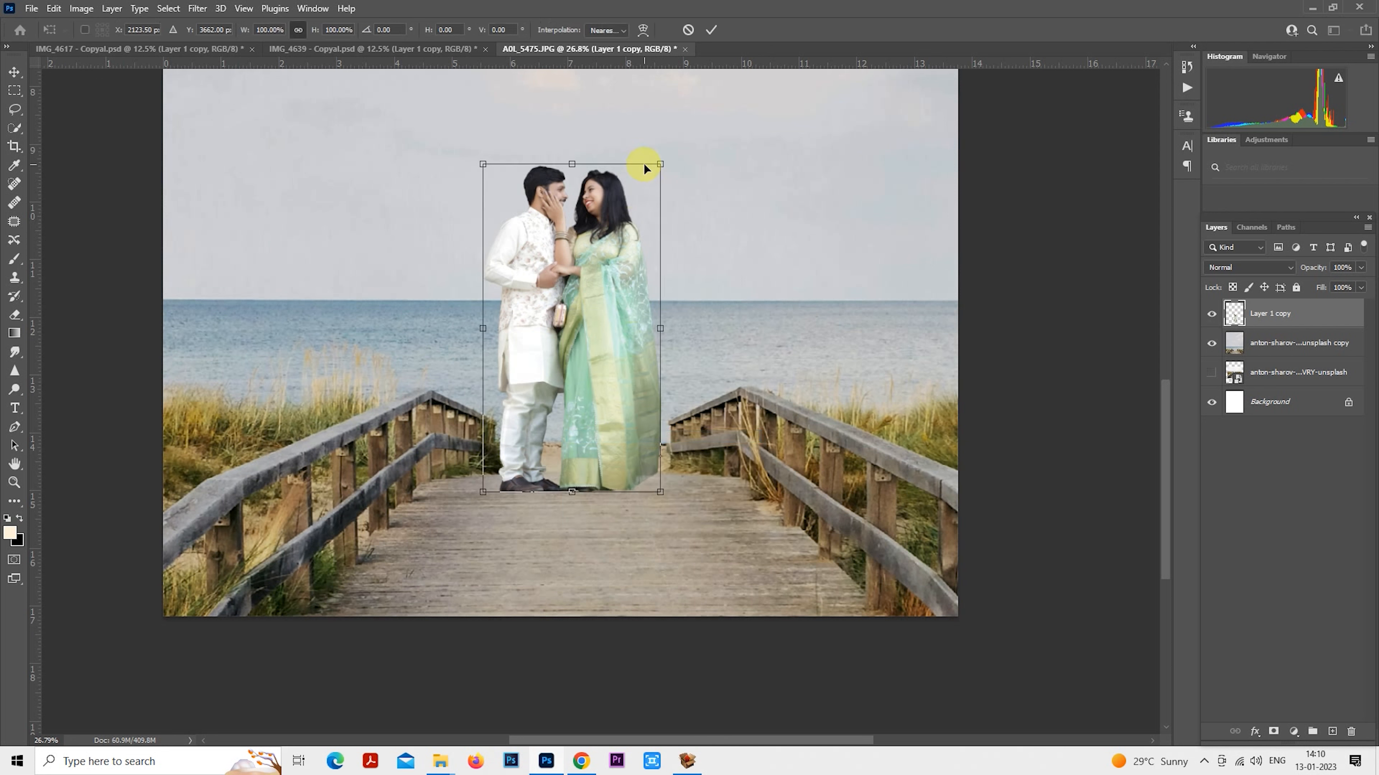
pyautogui.moveTo(660, 164); pyautogui.dragTo(656, 171)
pyautogui.moveTo(603, 236); pyautogui.dragTo(614, 233)
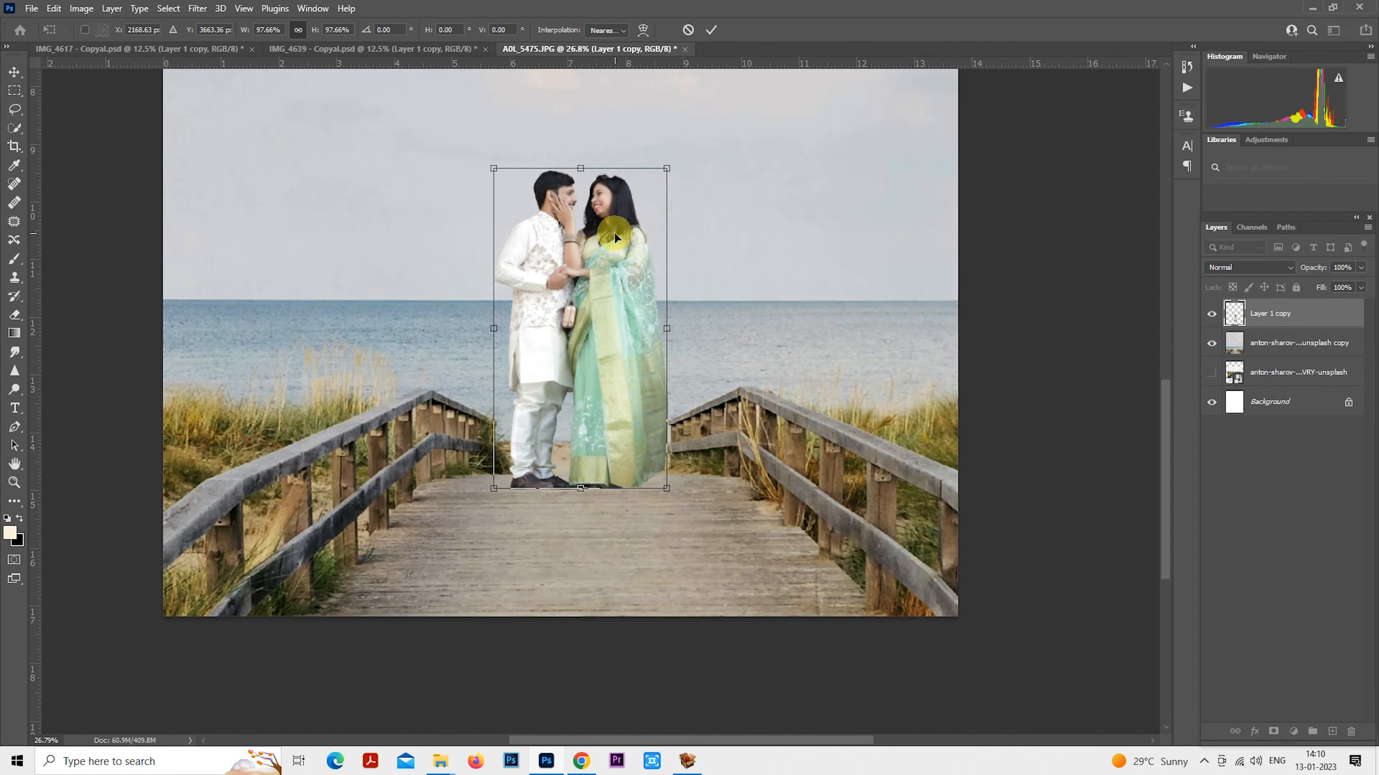
pyautogui.press('Return')
pyautogui.press('m')
pyautogui.scroll(5, 596, 305)
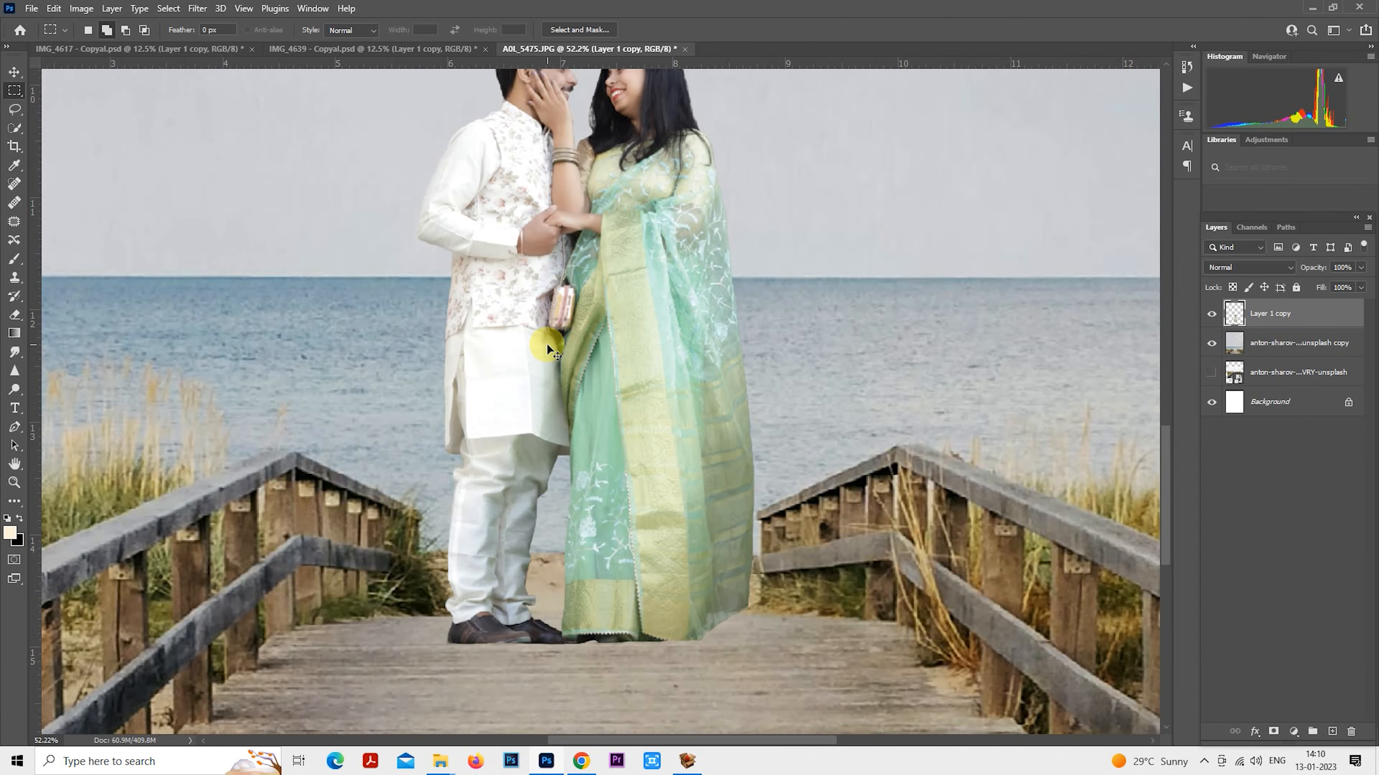
pyautogui.scroll(-5, 547, 343)
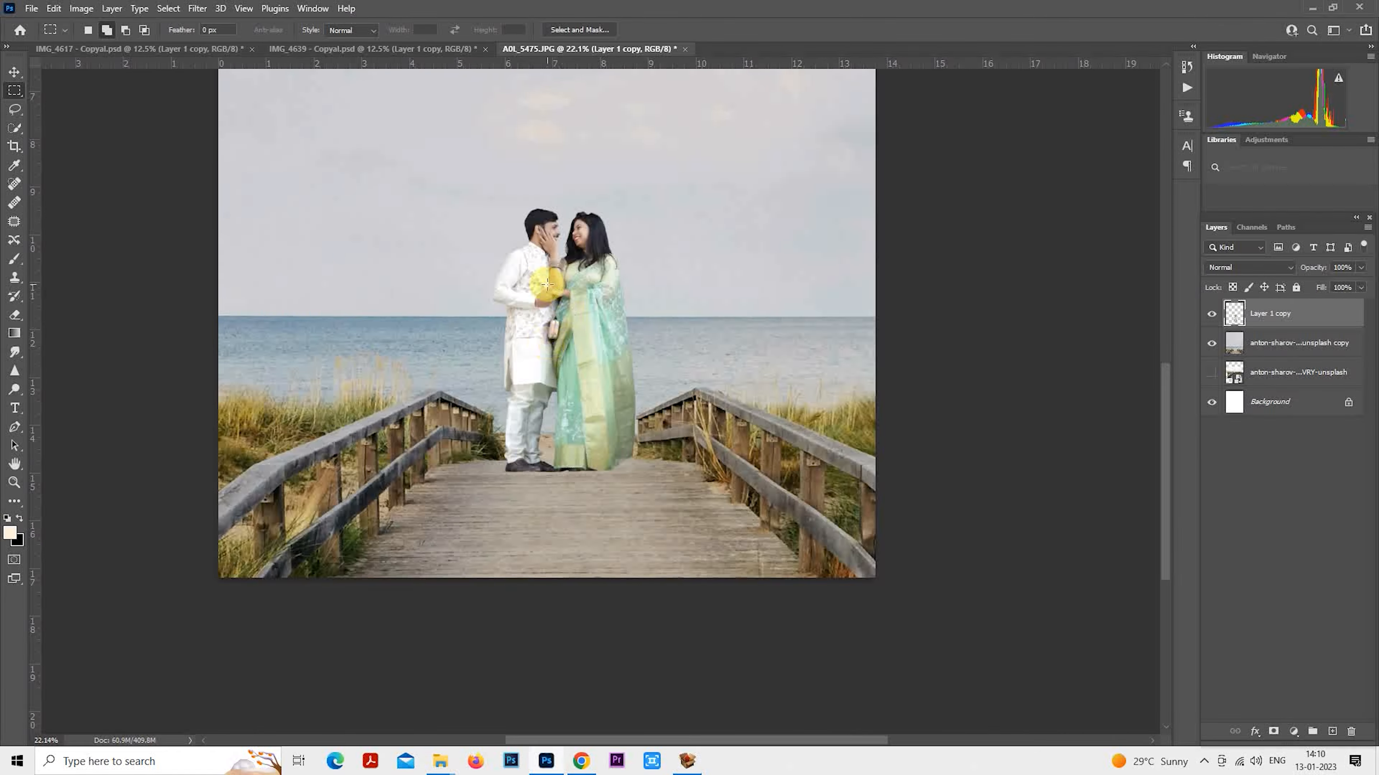
pyautogui.scroll(-2, 566, 371)
pyautogui.scroll(-1, 616, 476)
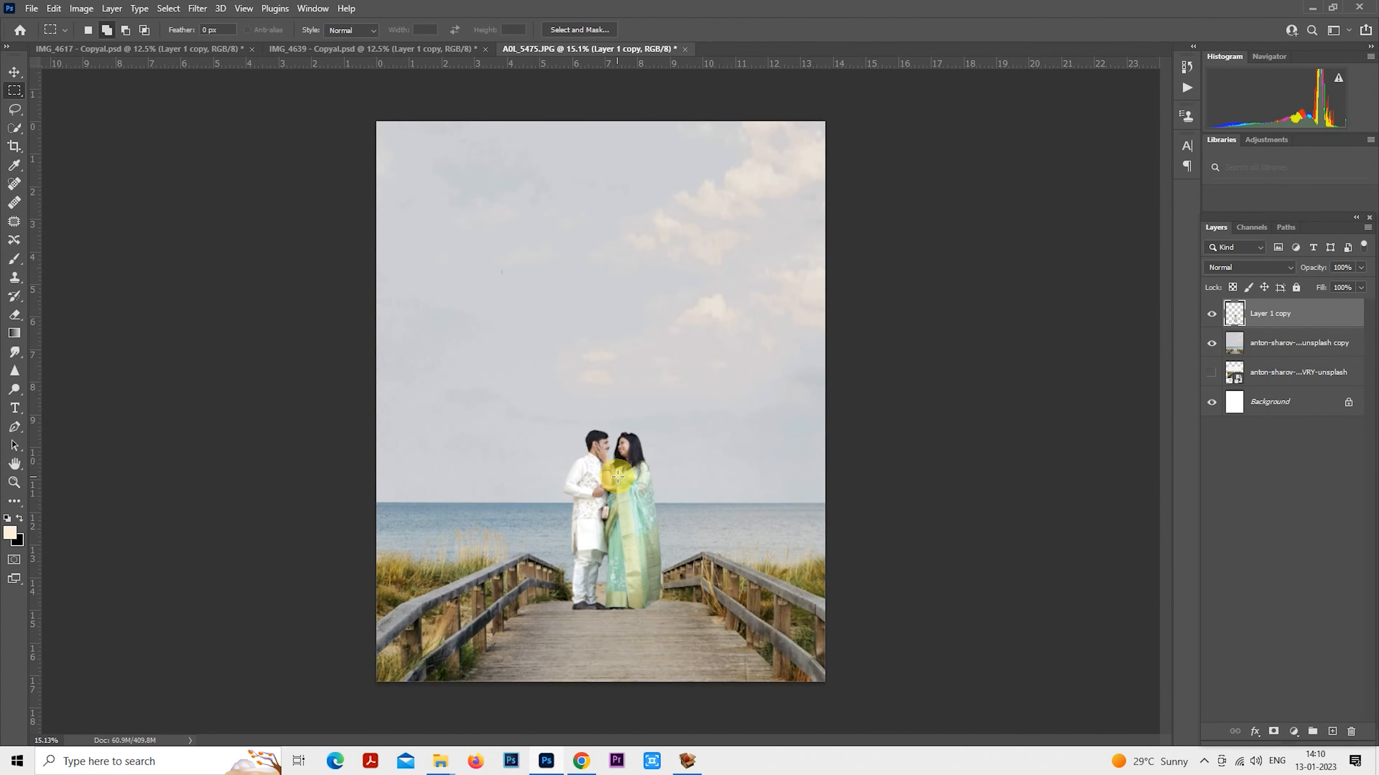
# Copy the canvas-sized area of the boardwalk background to a new layer and enlarge that copy slightly with Free Transform.
pyautogui.scroll(1, 645, 536)
pyautogui.moveTo(646, 538); pyautogui.dragTo(639, 538)
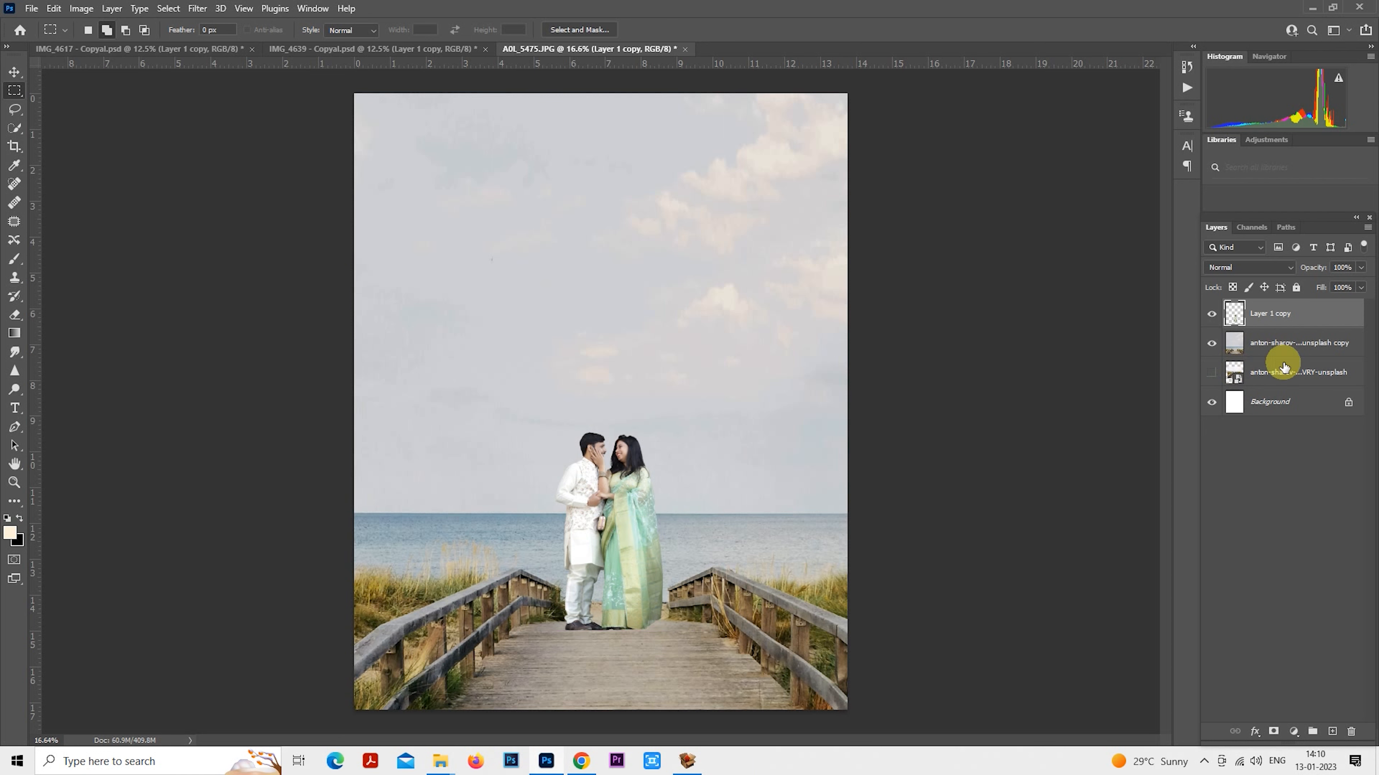
pyautogui.click(1270, 342)
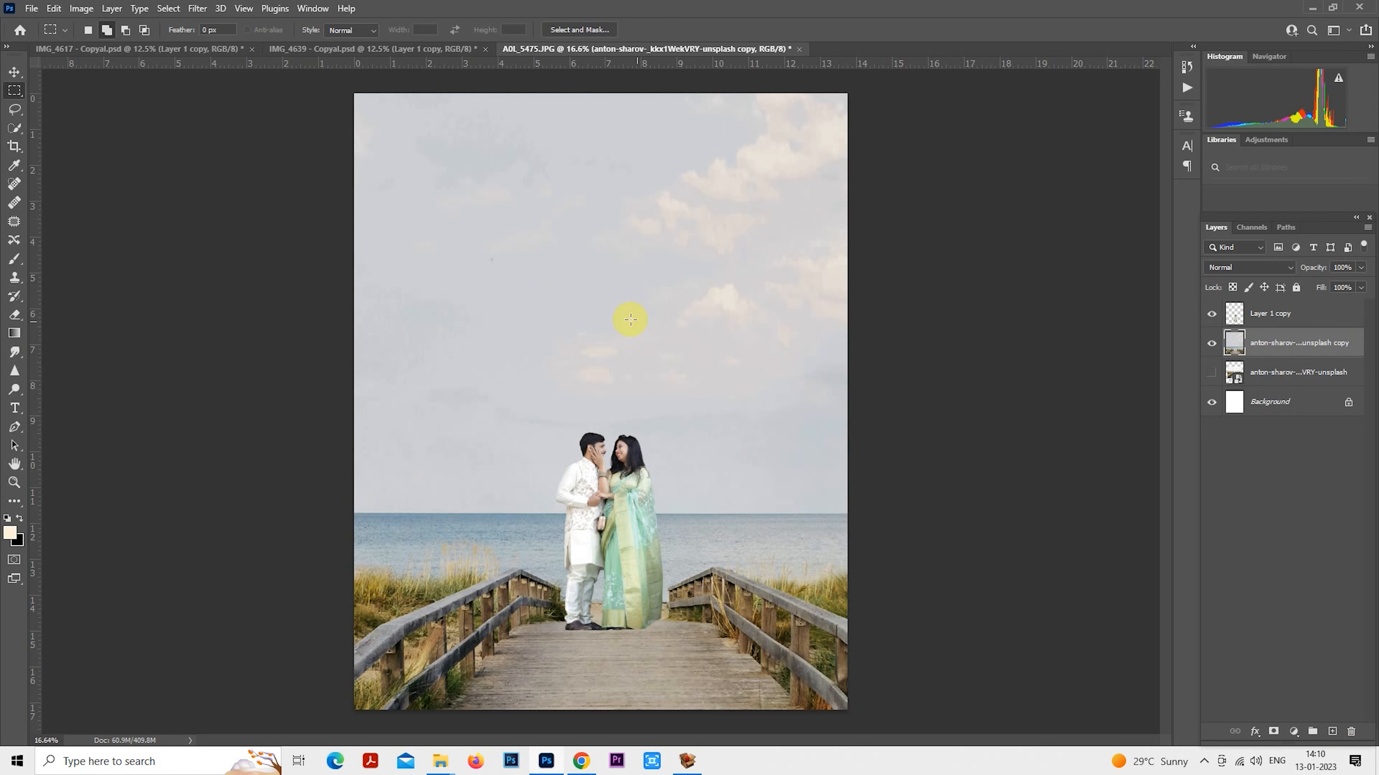
pyautogui.scroll(-2, 717, 341)
pyautogui.moveTo(350, 126); pyautogui.dragTo(922, 739)
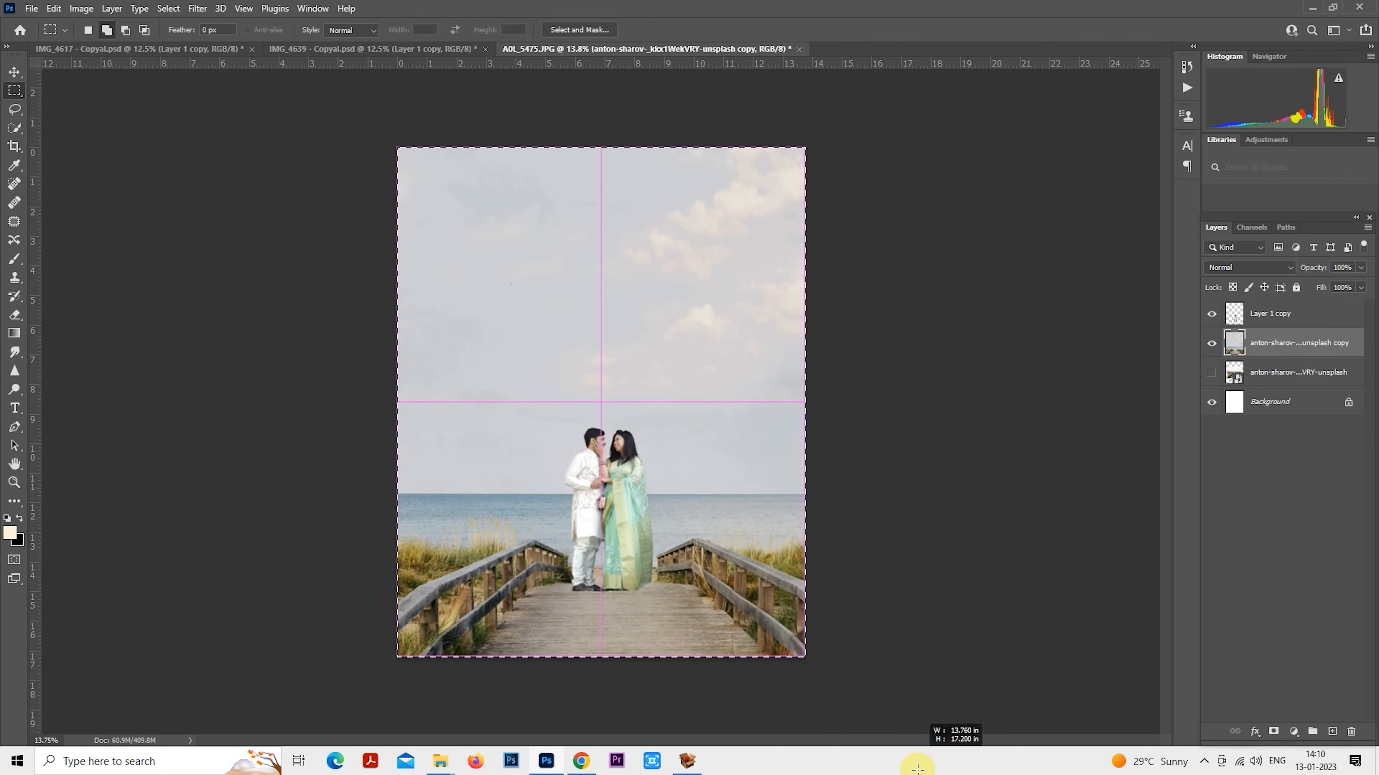
pyautogui.hotkey('ctrl', 'j')
pyautogui.rightClick(577, 247)
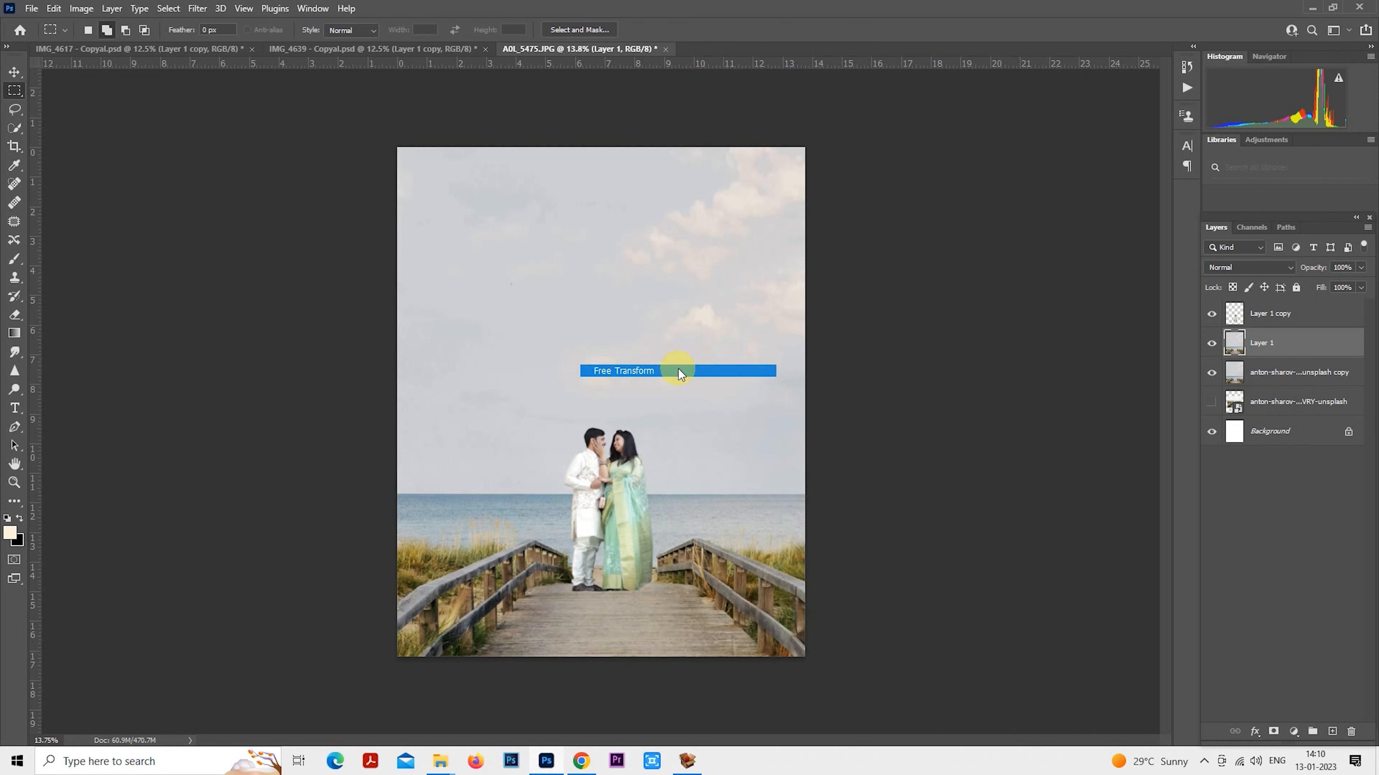
pyautogui.click(679, 371)
pyautogui.moveTo(804, 656); pyautogui.dragTo(810, 658)
pyautogui.press('Return')
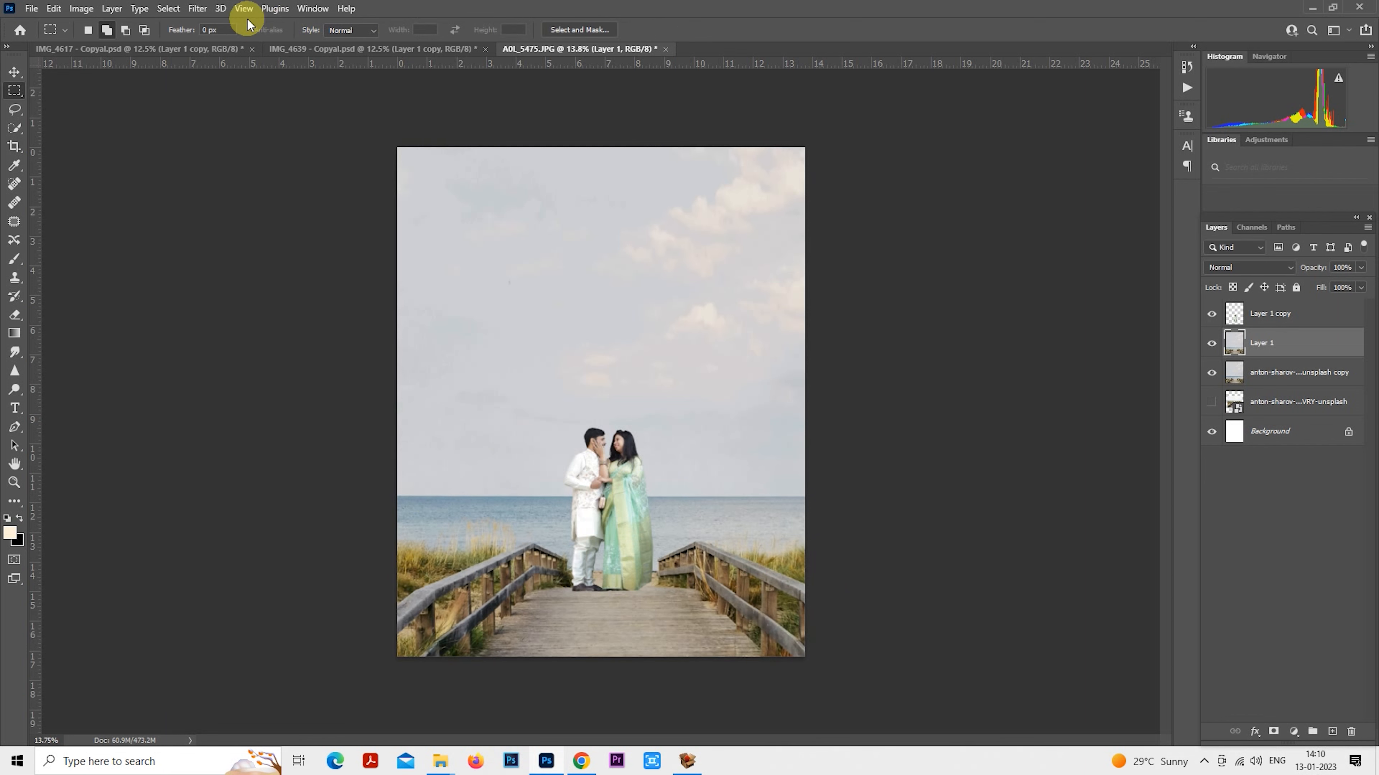
# Apply a 50 px Tilt-Shift blur to the copied background, centring the sharp zone on the lower boardwalk so the sea and sky blur.
pyautogui.click(197, 8)
pyautogui.moveTo(269, 221)
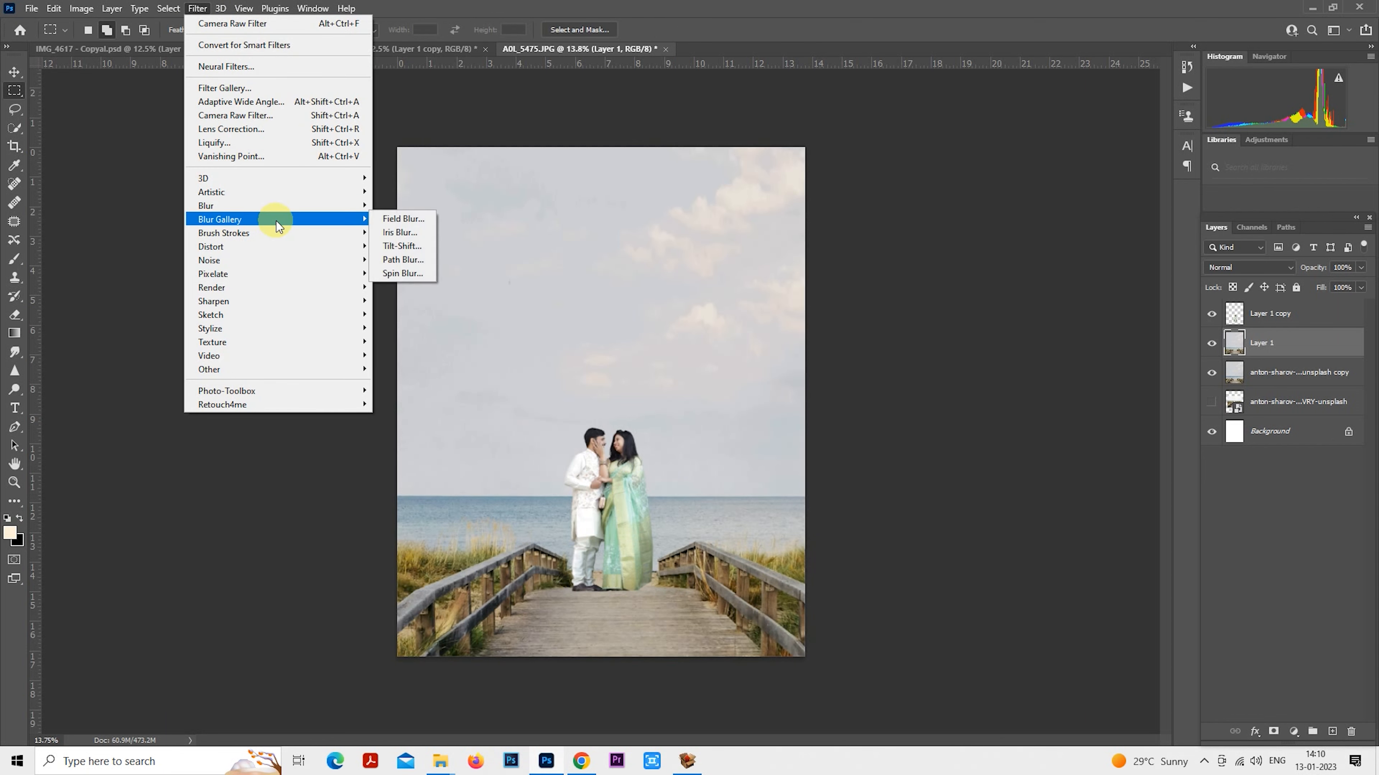
pyautogui.click(422, 247)
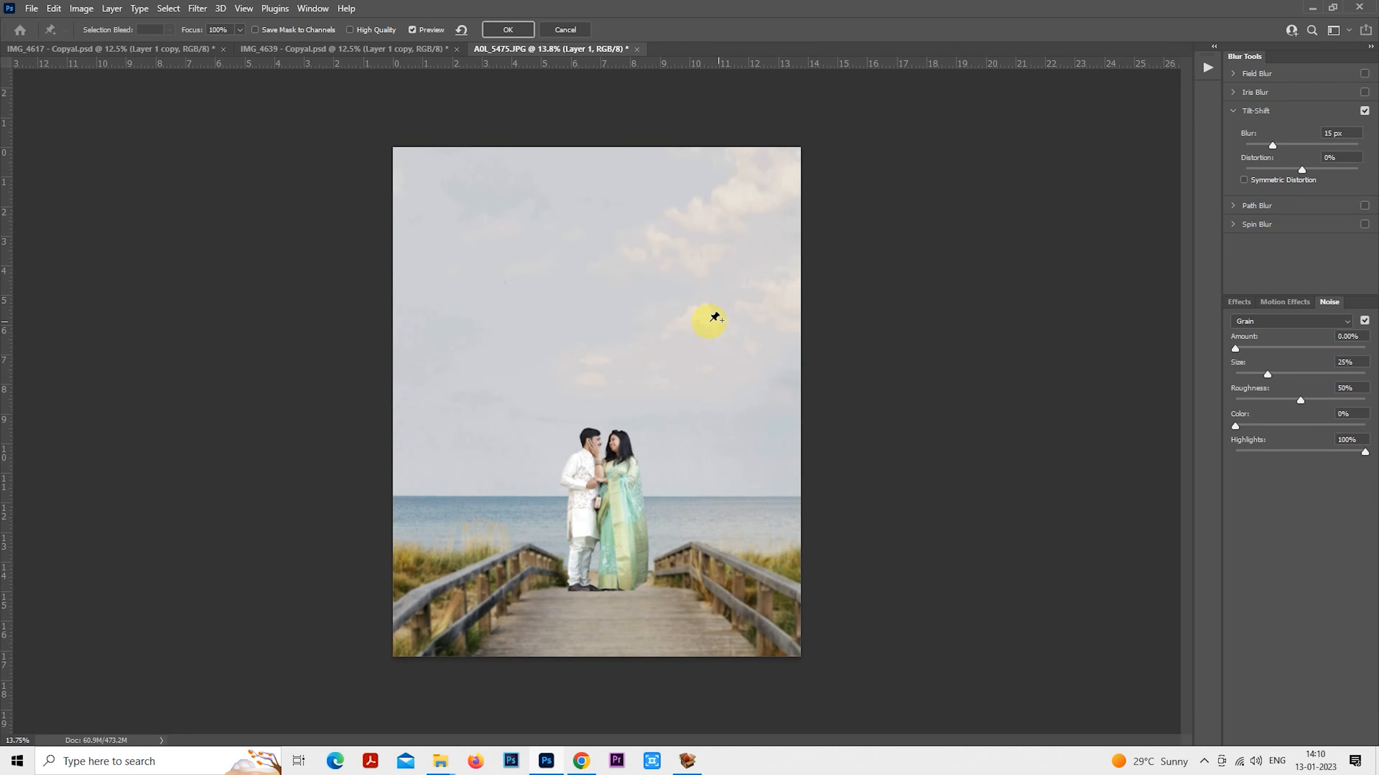
pyautogui.moveTo(664, 453); pyautogui.dragTo(669, 663)
pyautogui.moveTo(665, 426); pyautogui.dragTo(670, 636)
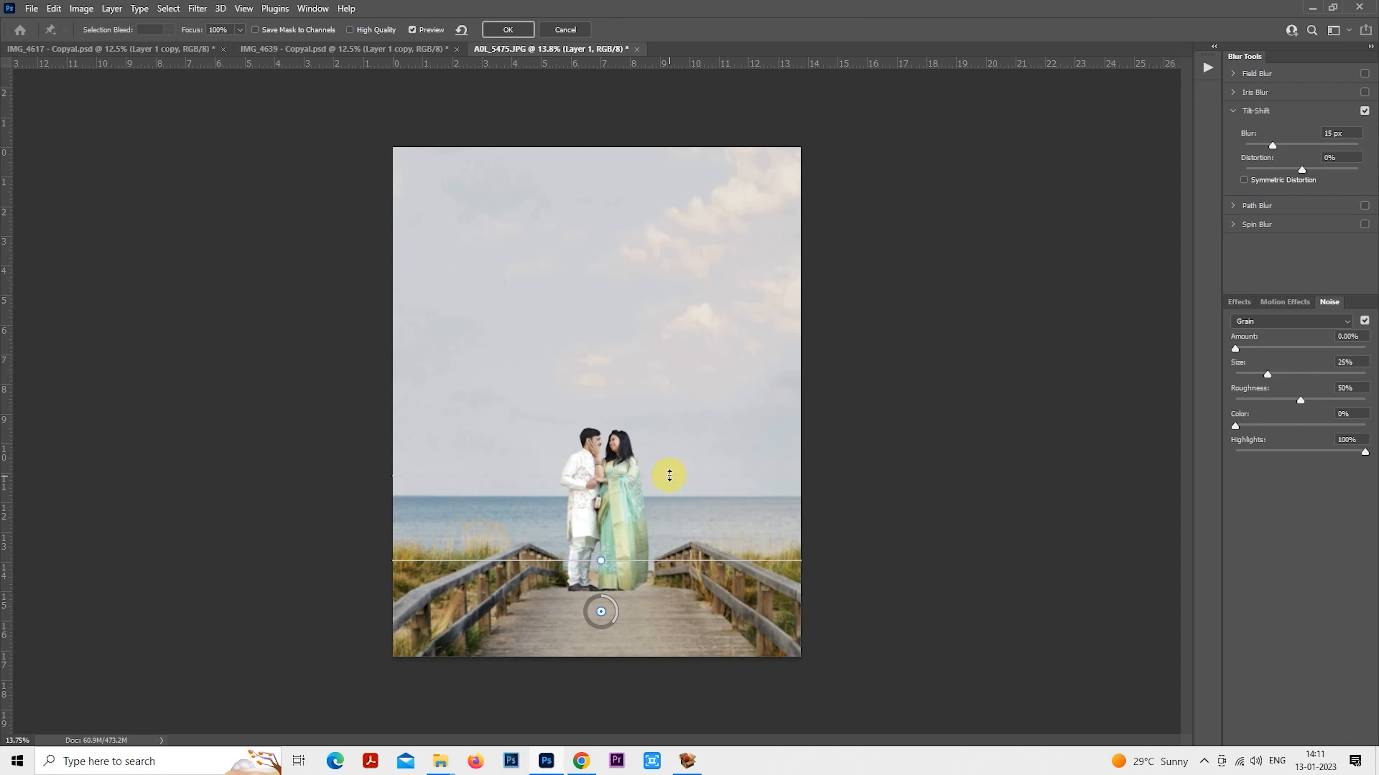
pyautogui.moveTo(673, 589); pyautogui.dragTo(675, 595)
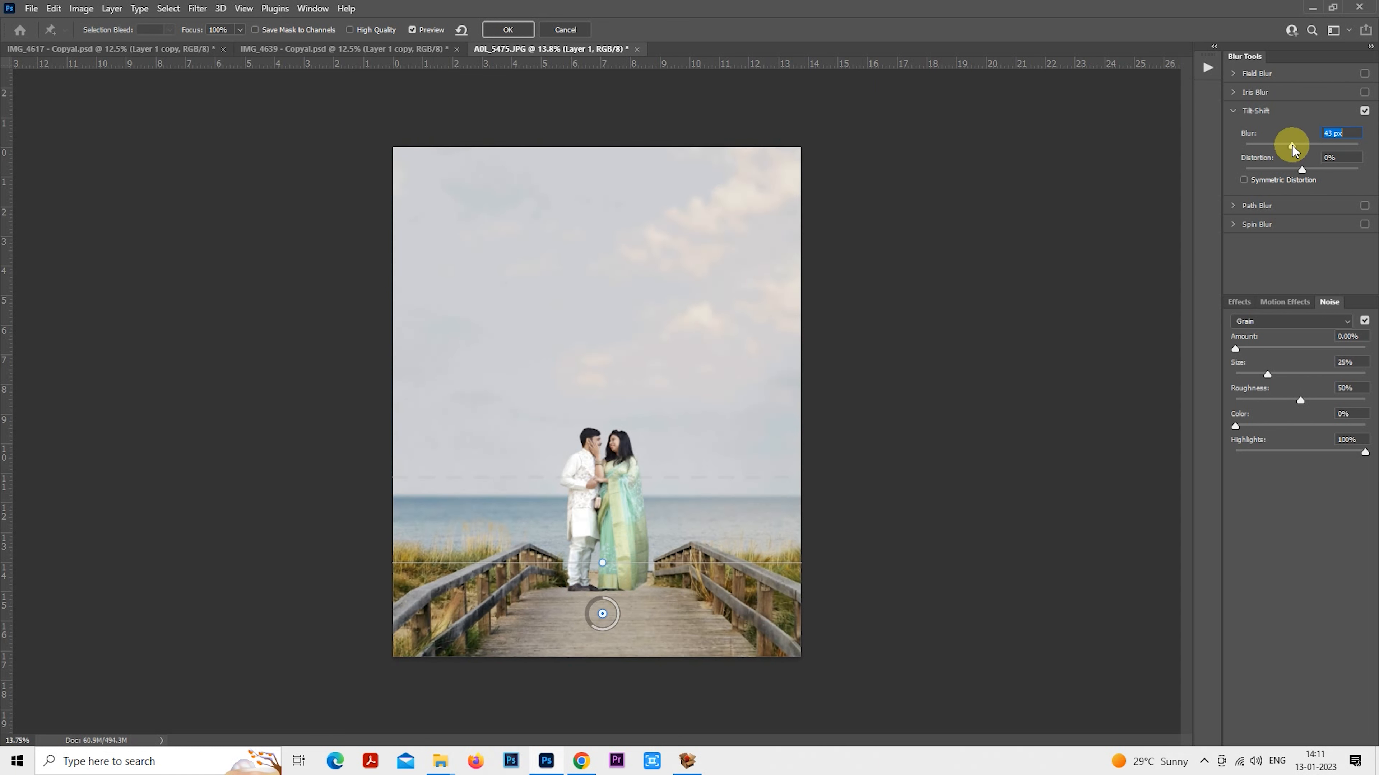
pyautogui.moveTo(1299, 145); pyautogui.dragTo(1296, 146)
pyautogui.click(1364, 110)
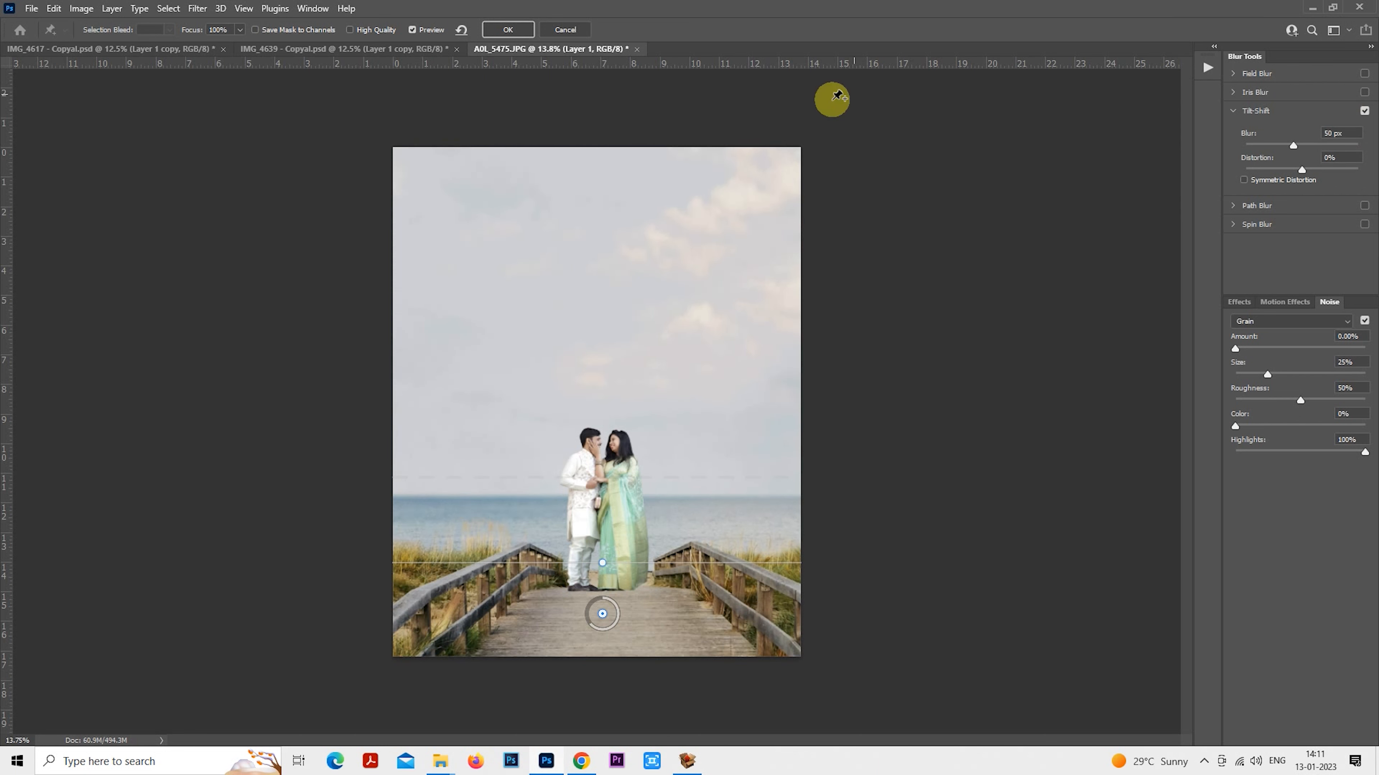
pyautogui.click(516, 28)
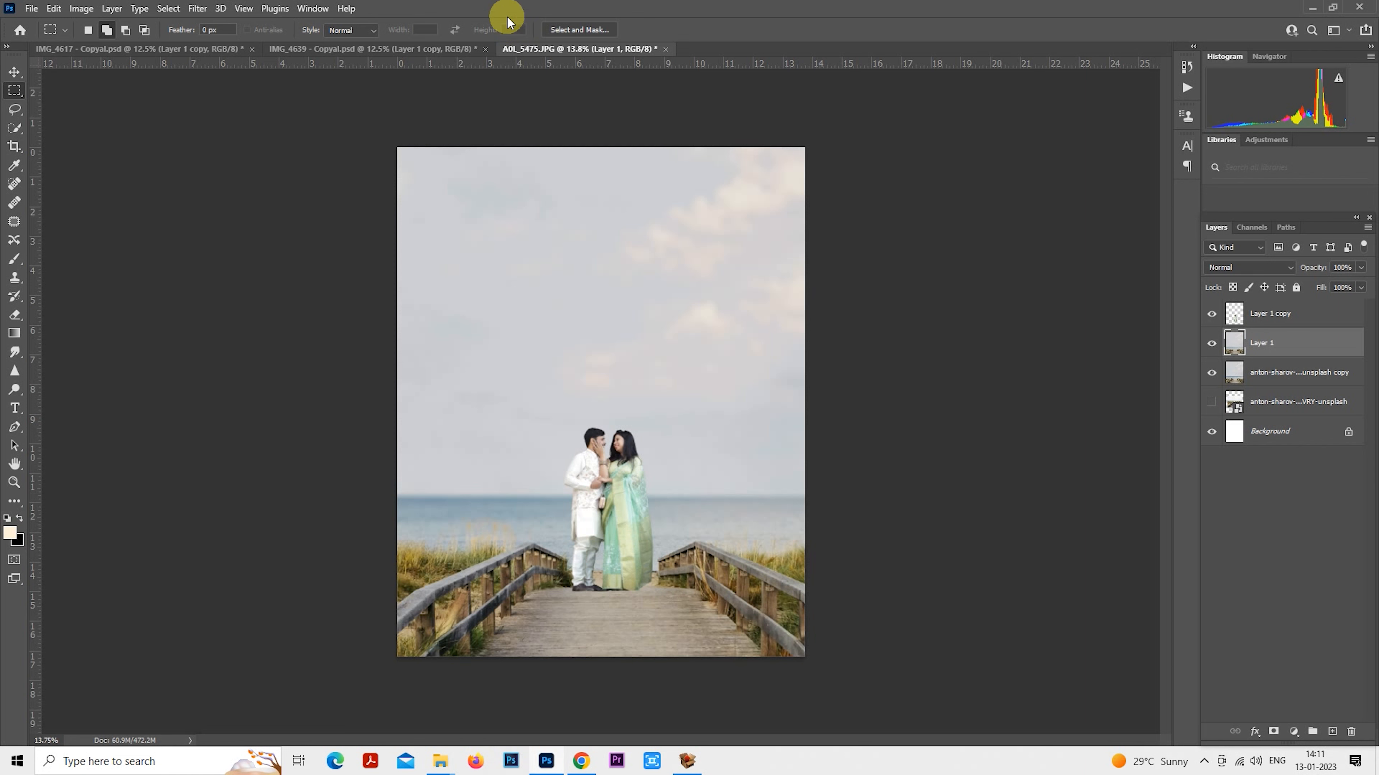
# Add a new layer between the couple and the blurred background and prepare the Brush tool with black as the foreground colour.
pyautogui.click(1268, 319)
pyautogui.click(1277, 354)
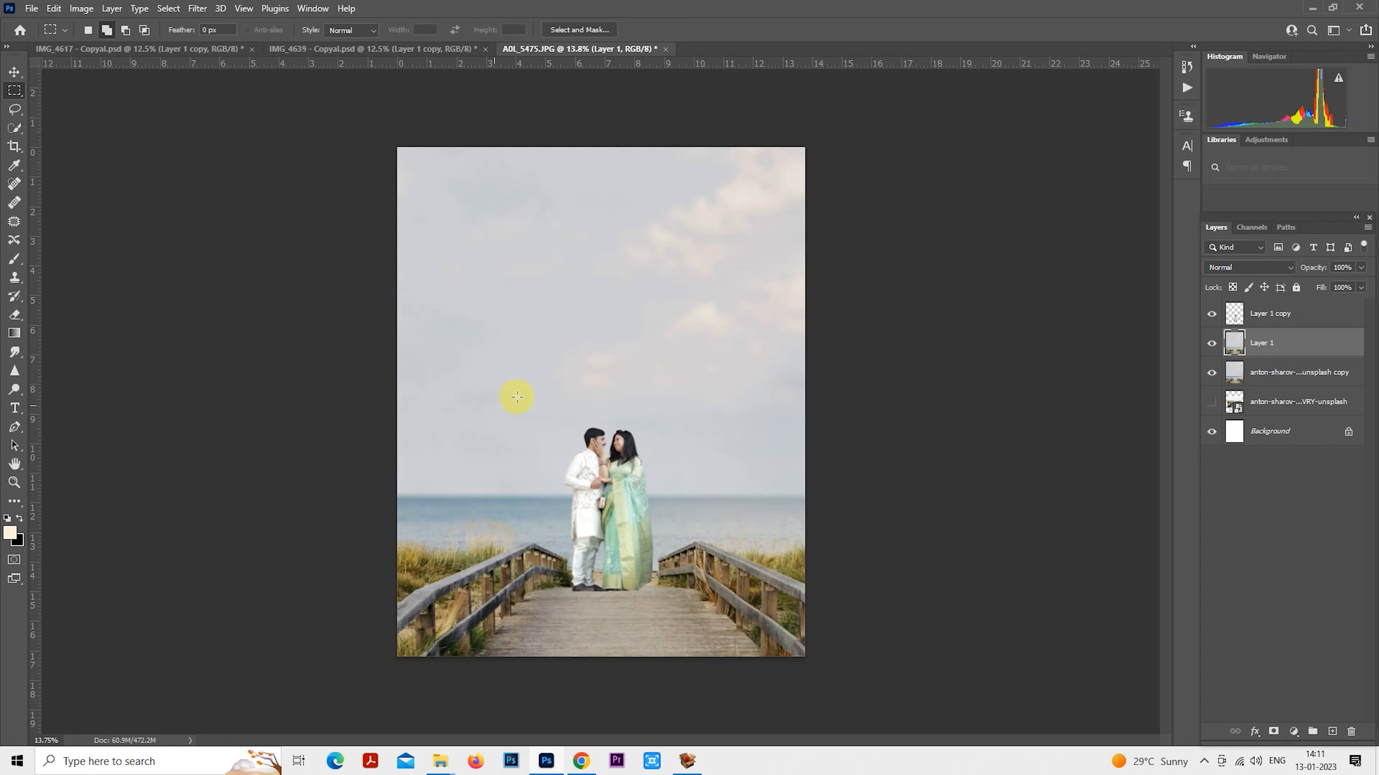
pyautogui.click(1332, 733)
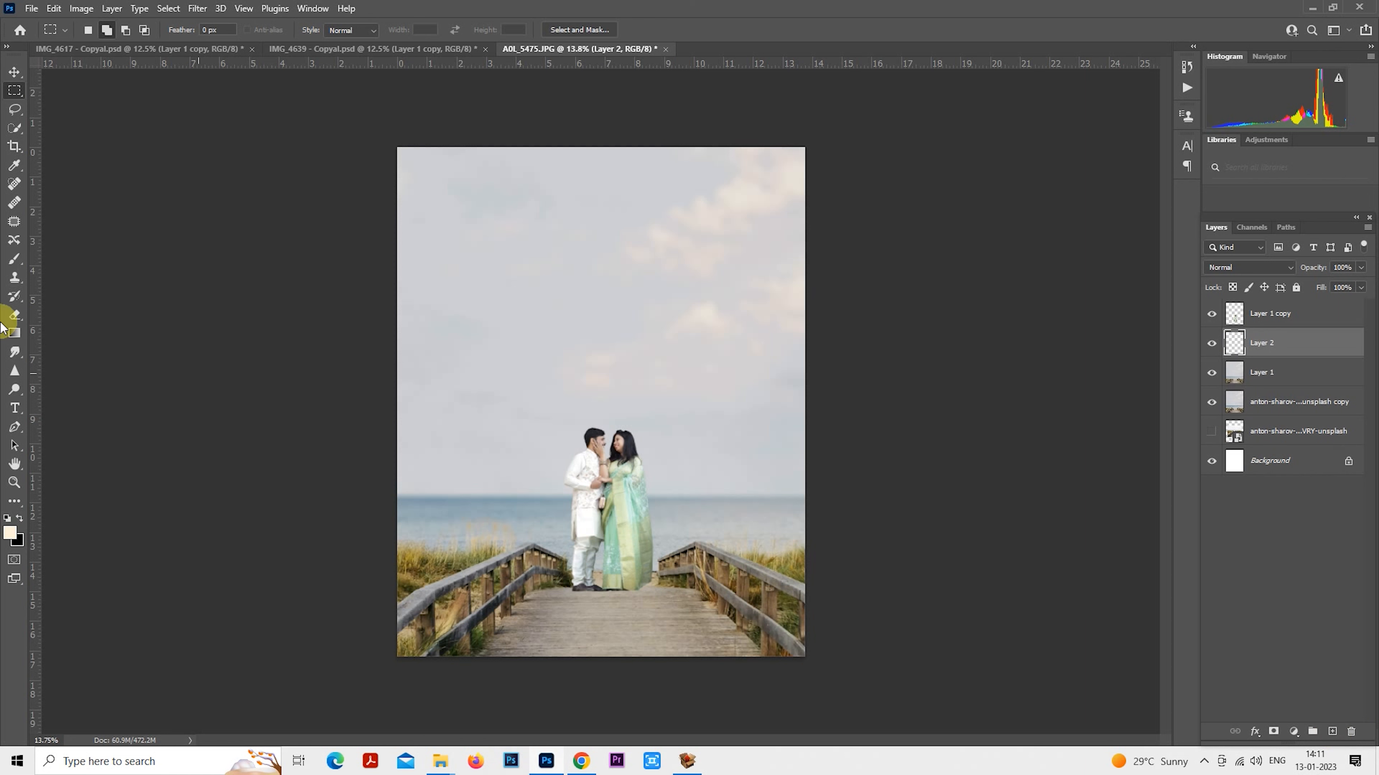
pyautogui.click(14, 260)
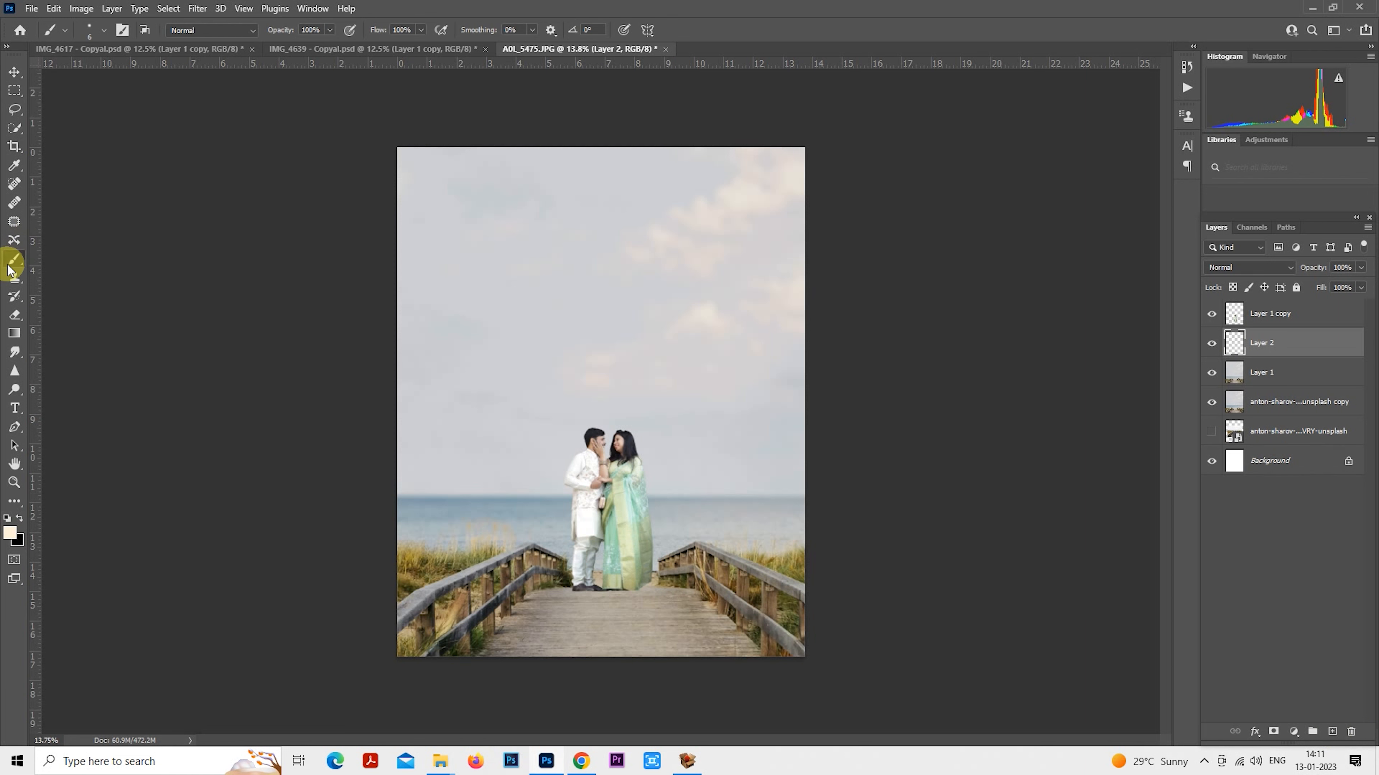
pyautogui.click(104, 30)
pyautogui.click(194, 208)
pyautogui.click(140, 555)
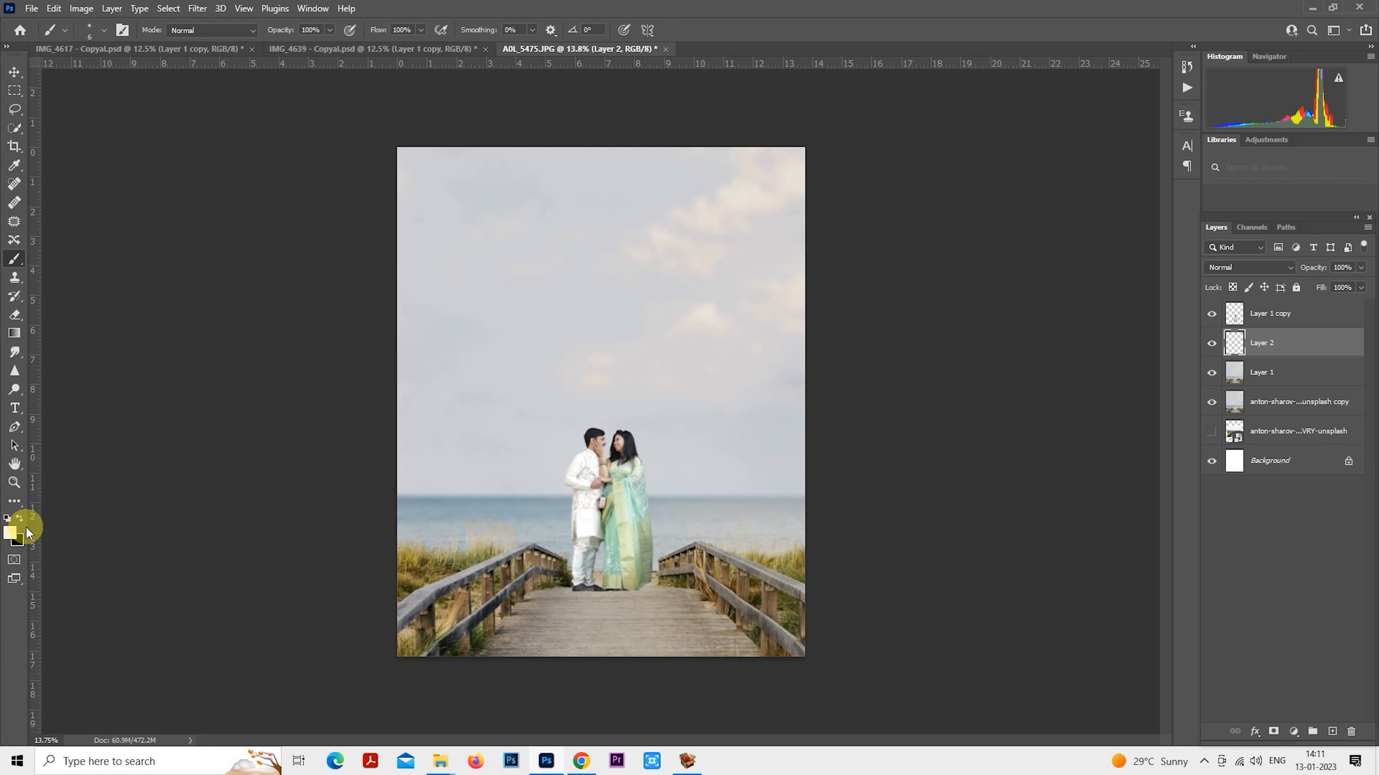
pyautogui.click(19, 519)
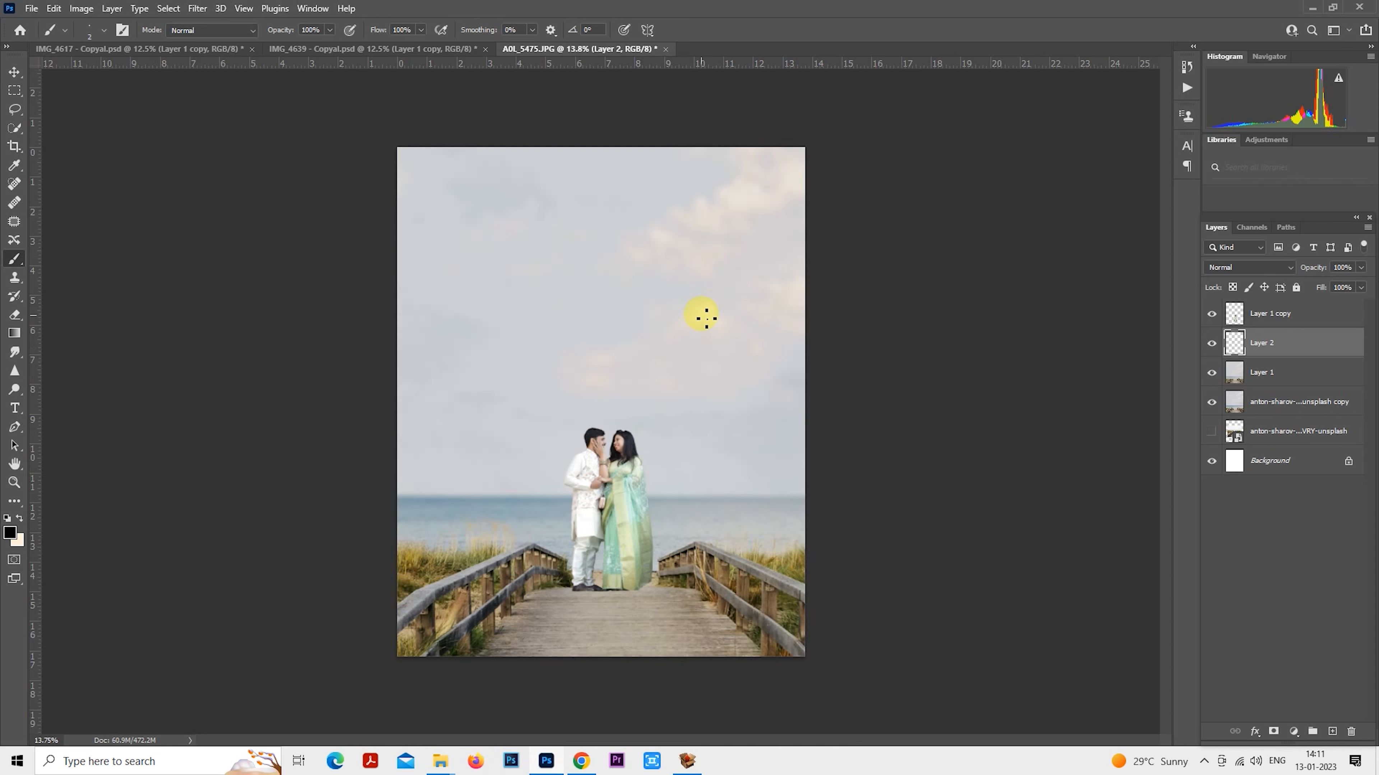
# Paint a thin black contact shadow on the new layer along the shoe soles and the saree hem, enlarging the brush as needed.
pyautogui.scroll(3, 648, 552)
pyautogui.scroll(6, 619, 634)
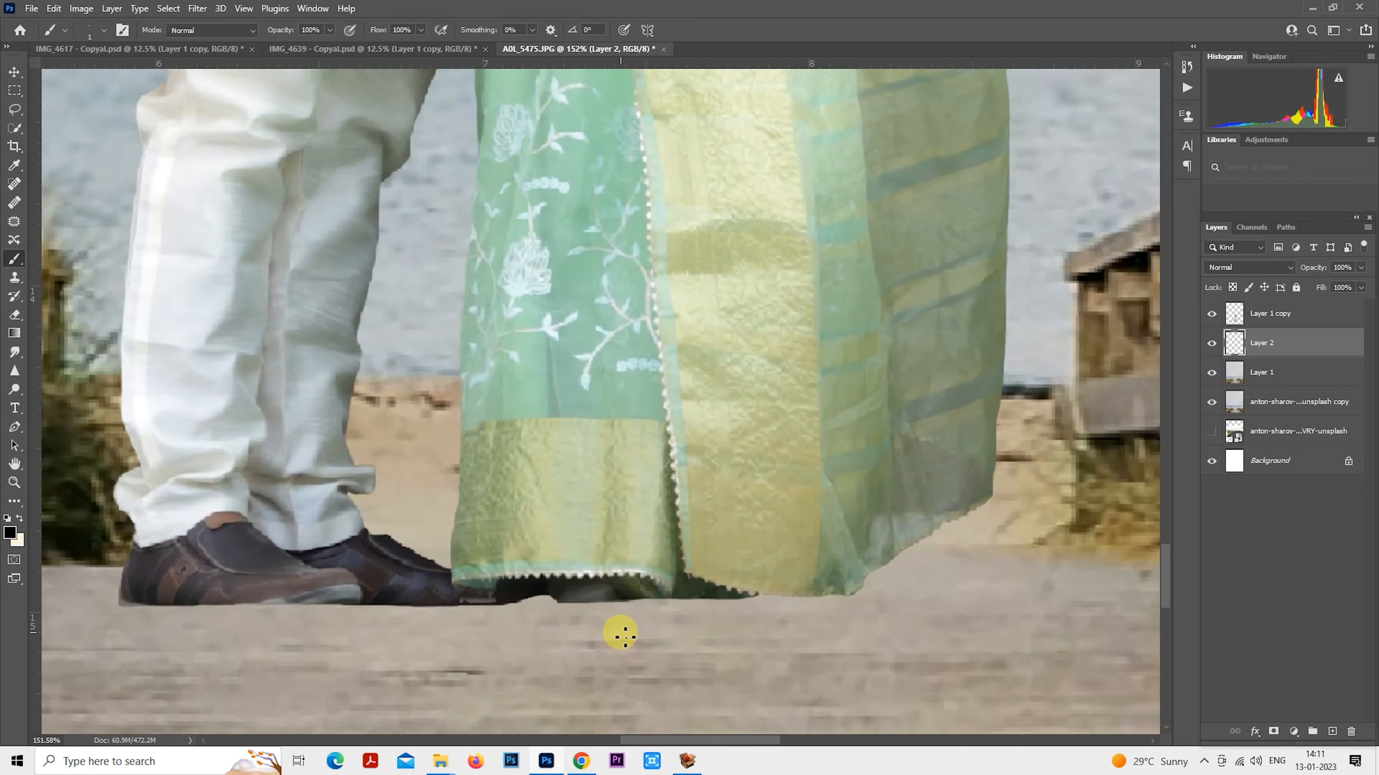
pyautogui.scroll(1, 588, 478)
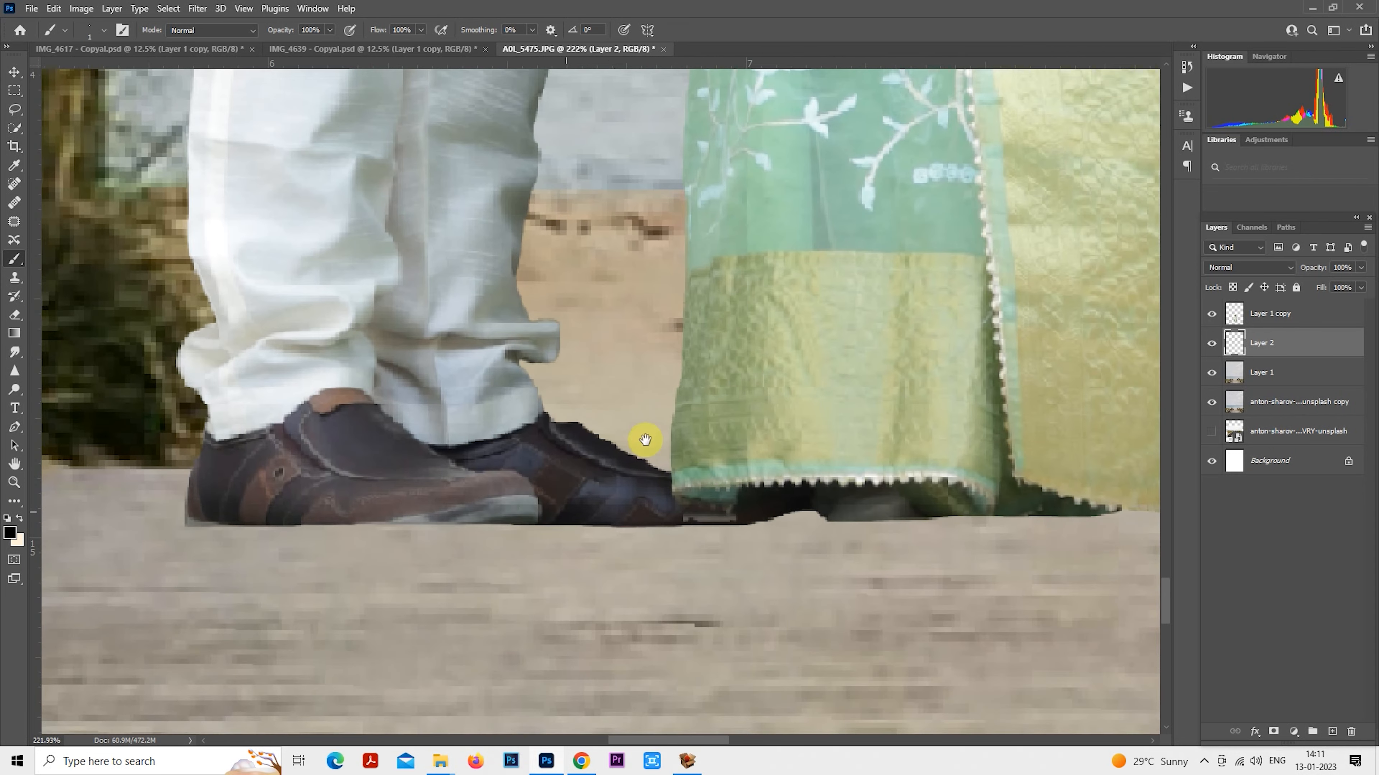
pyautogui.moveTo(584, 477); pyautogui.dragTo(651, 437)
pyautogui.press(']')
pyautogui.press(']')
pyautogui.press(']')
pyautogui.press(']')
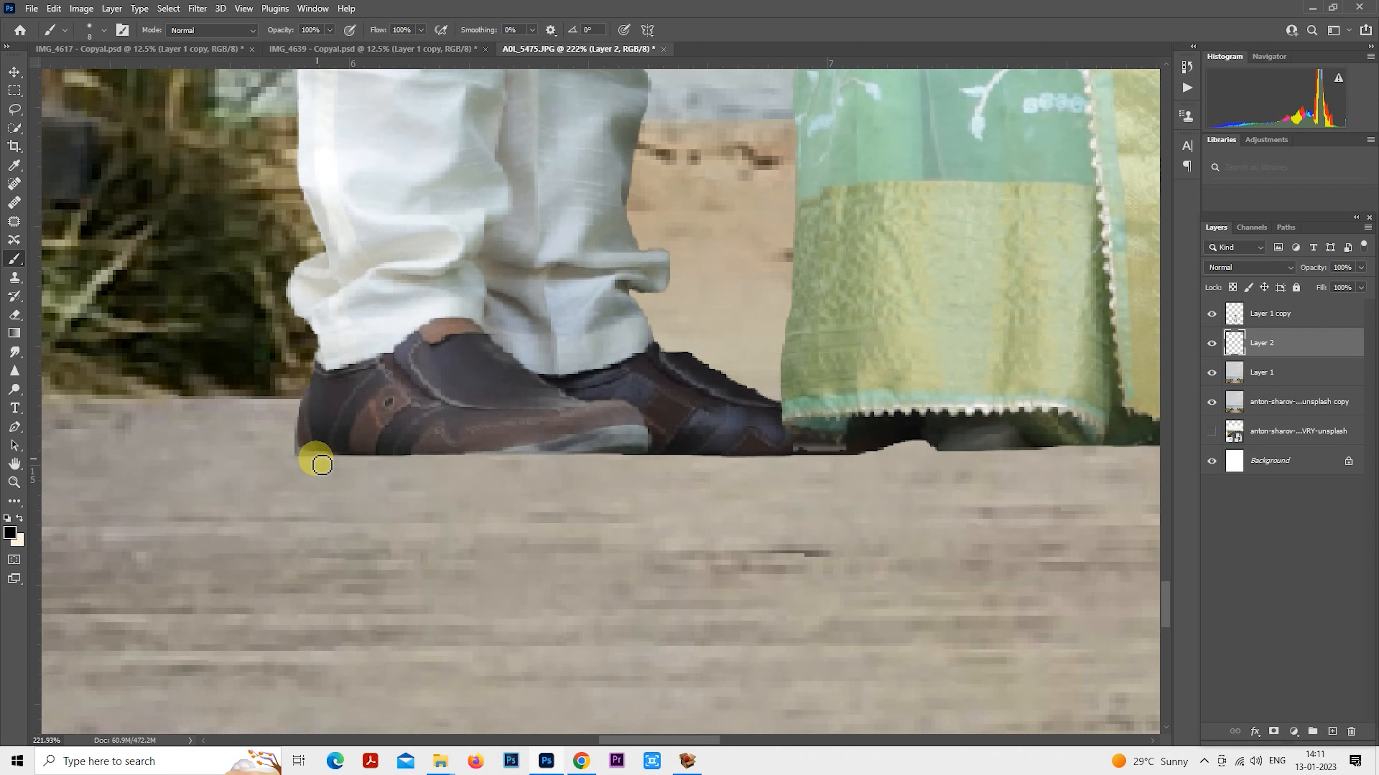
pyautogui.moveTo(315, 454)
pyautogui.mouseDown()
pyautogui.moveTo(567, 440)
pyautogui.moveTo(449, 449)
pyautogui.moveTo(513, 447)
pyautogui.moveTo(632, 424)
pyautogui.moveTo(526, 440)
pyautogui.moveTo(607, 446)
pyautogui.moveTo(527, 450)
pyautogui.moveTo(994, 428)
pyautogui.moveTo(377, 412)
pyautogui.moveTo(582, 401)
pyautogui.moveTo(391, 417)
pyautogui.moveTo(507, 420)
pyautogui.moveTo(650, 395)
pyautogui.moveTo(448, 416)
pyautogui.moveTo(729, 400)
pyautogui.moveTo(601, 410)
pyautogui.moveTo(814, 379)
pyautogui.moveTo(809, 394)
pyautogui.moveTo(846, 400)
pyautogui.moveTo(568, 410)
pyautogui.moveTo(764, 385)
pyautogui.mouseUp()
pyautogui.press(']')
pyautogui.press(']')
pyautogui.press(']')
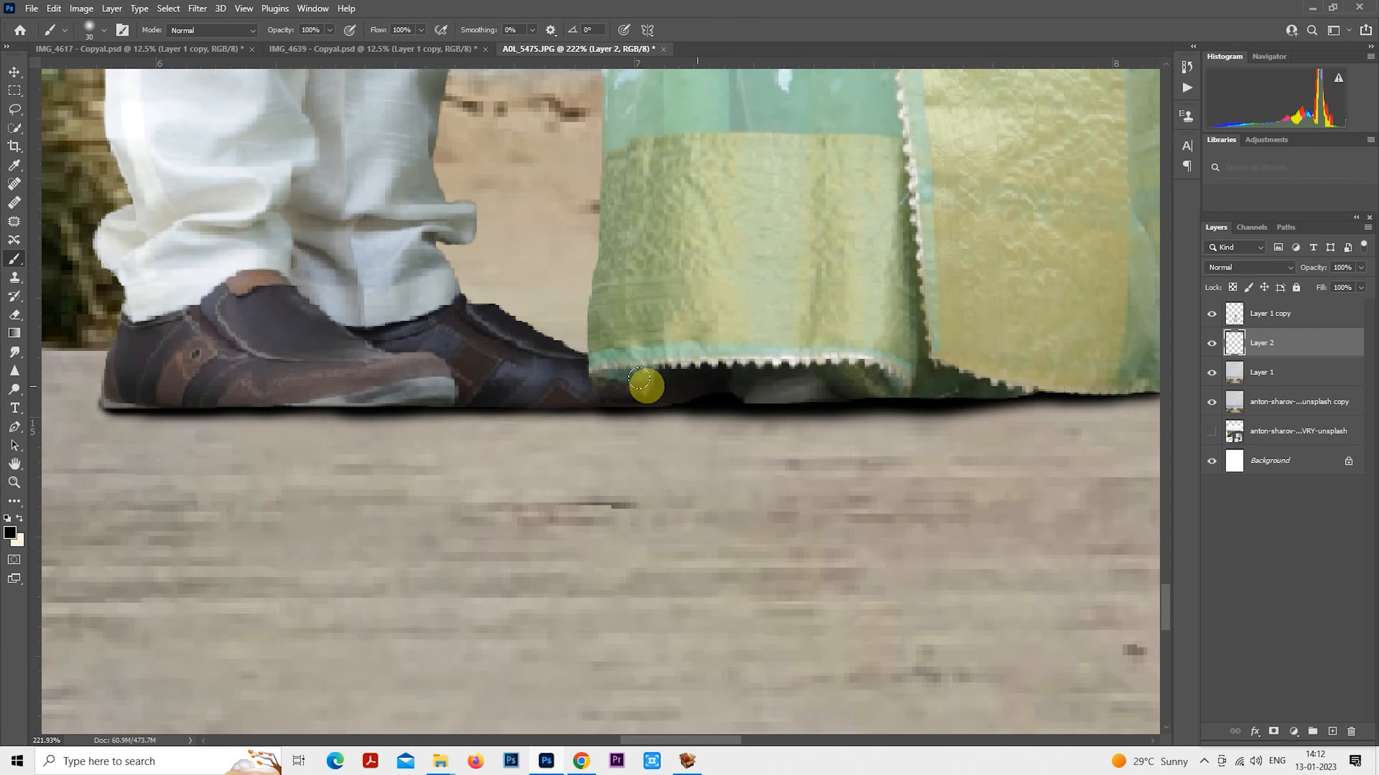
pyautogui.moveTo(622, 386)
pyautogui.mouseDown()
pyautogui.moveTo(1068, 365)
pyautogui.moveTo(974, 380)
pyautogui.moveTo(1063, 372)
pyautogui.mouseUp()
pyautogui.moveTo(546, 374); pyautogui.dragTo(688, 387)
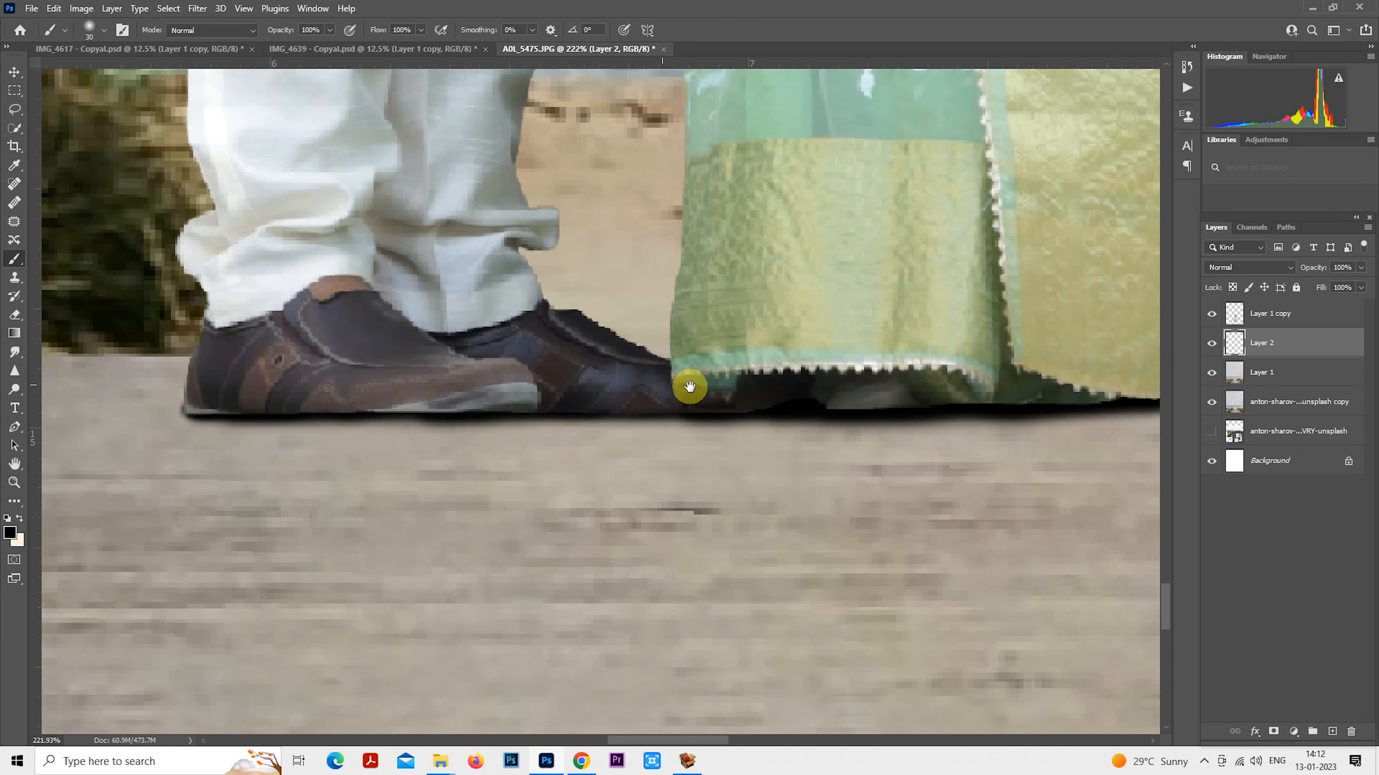
# Strengthen the black contact shadow beneath the man's shoes with another soft brush stroke towards the saree hem.
pyautogui.scroll(4, 333, 430)
pyautogui.press('[')
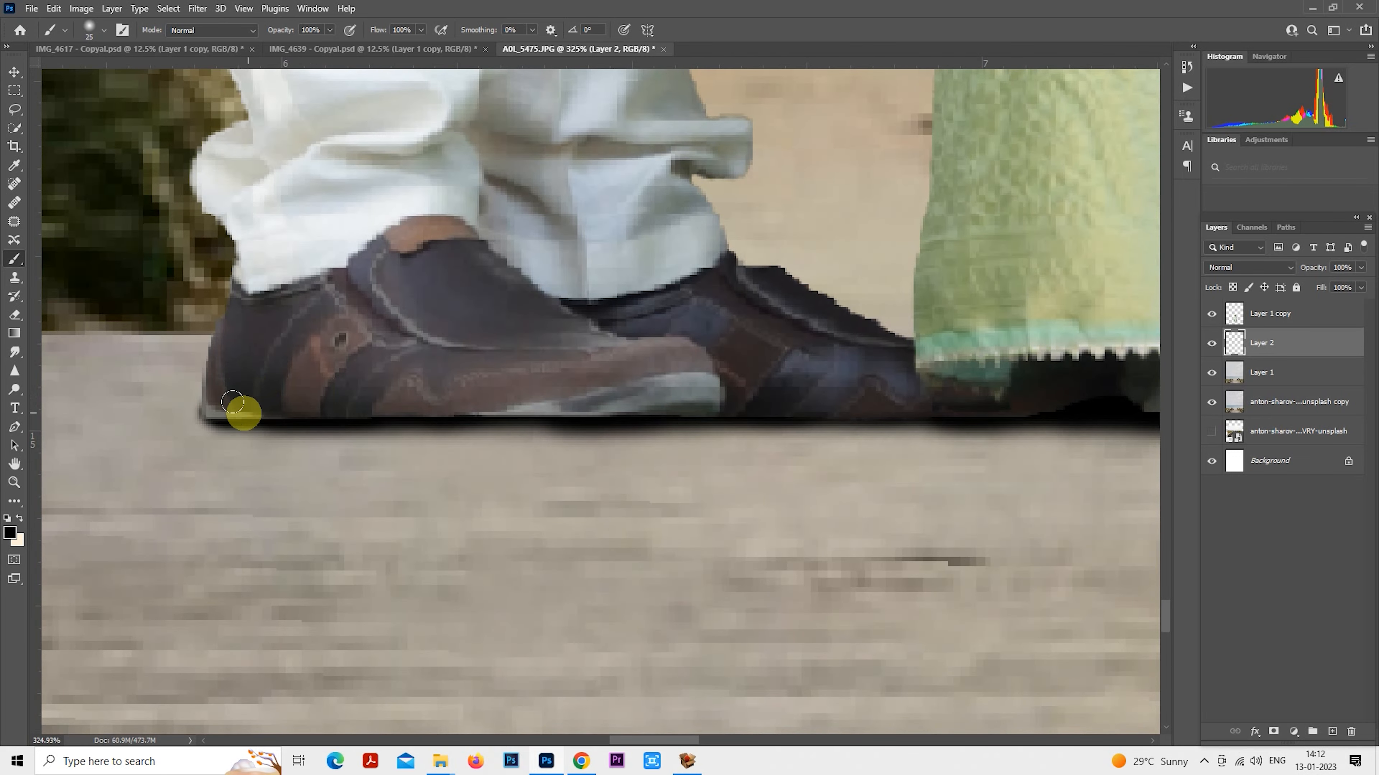
pyautogui.press(']')
pyautogui.moveTo(211, 423)
pyautogui.mouseDown()
pyautogui.moveTo(869, 403)
pyautogui.moveTo(809, 413)
pyautogui.moveTo(779, 403)
pyautogui.moveTo(1006, 397)
pyautogui.mouseUp()
pyautogui.press(']')
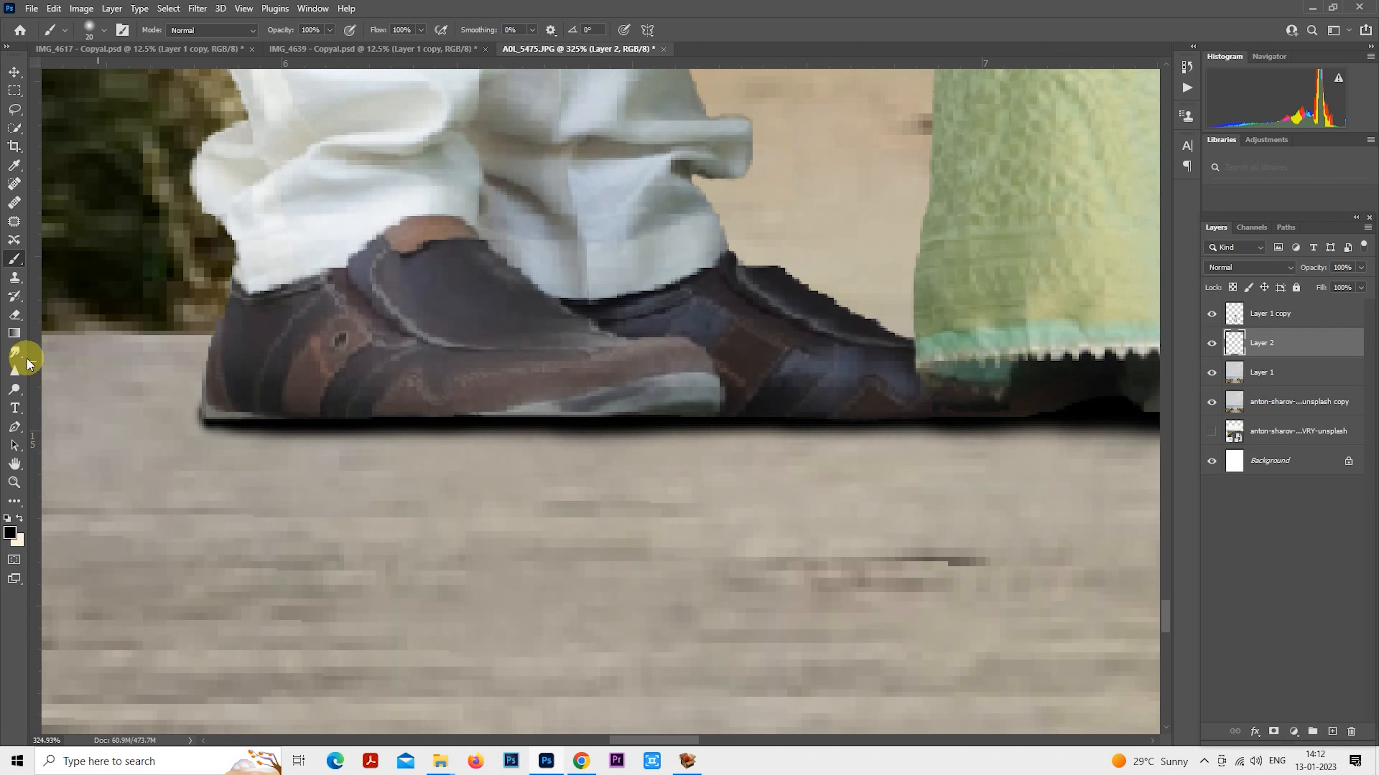
# Lower the opacity of the painted contact-shadow layer and add a new empty layer above it.
pyautogui.click(15, 316)
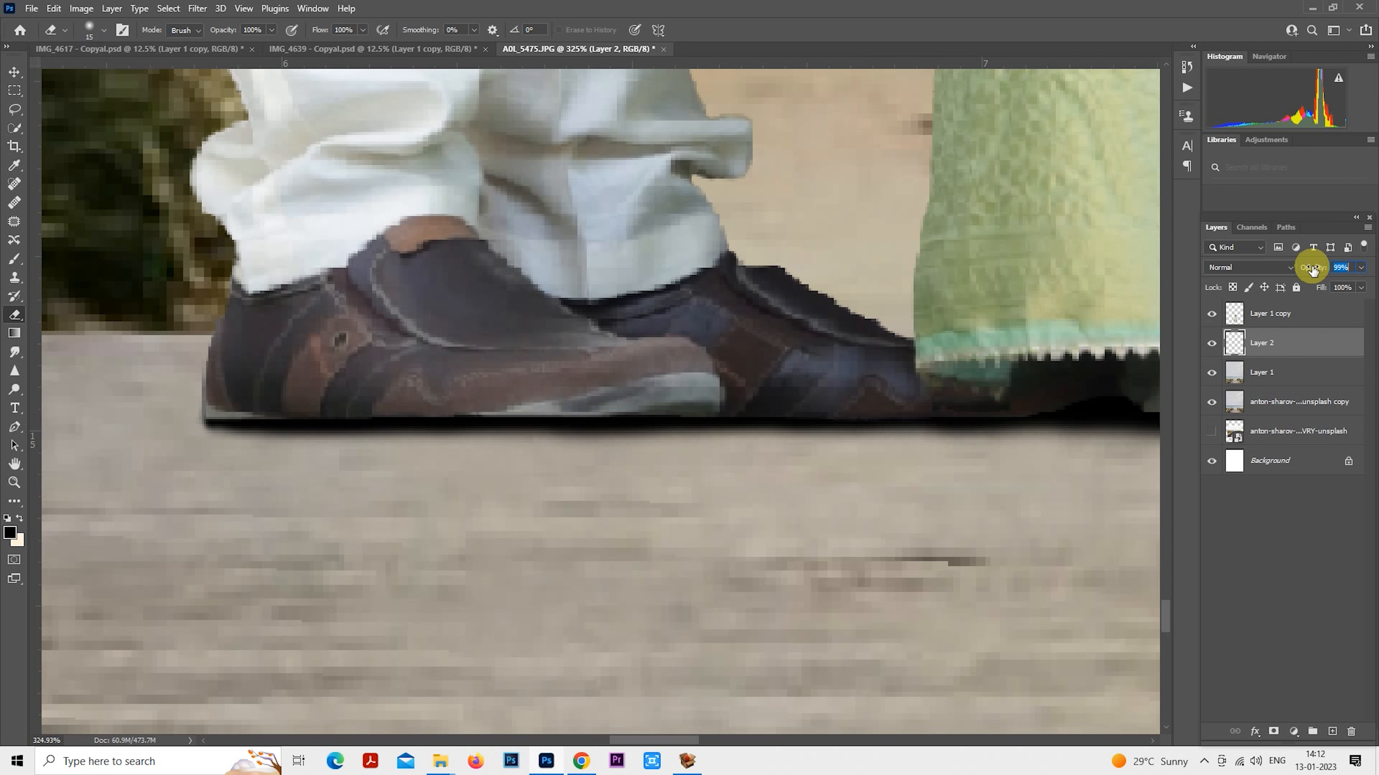
pyautogui.moveTo(1316, 268); pyautogui.dragTo(1286, 271)
pyautogui.scroll(-6, 610, 477)
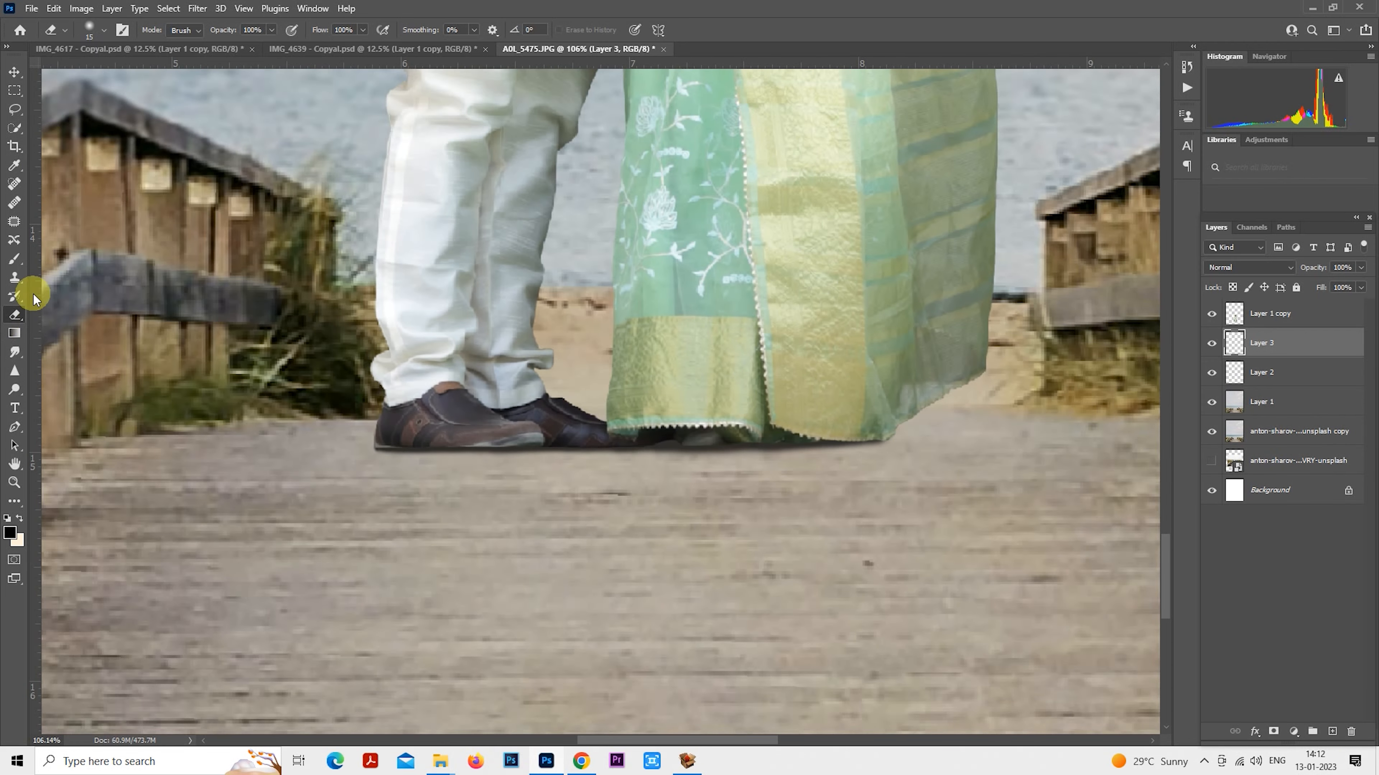
# Paint one soft black dab with a 150 px brush on the boardwalk just below the couple's feet.
pyautogui.click(15, 259)
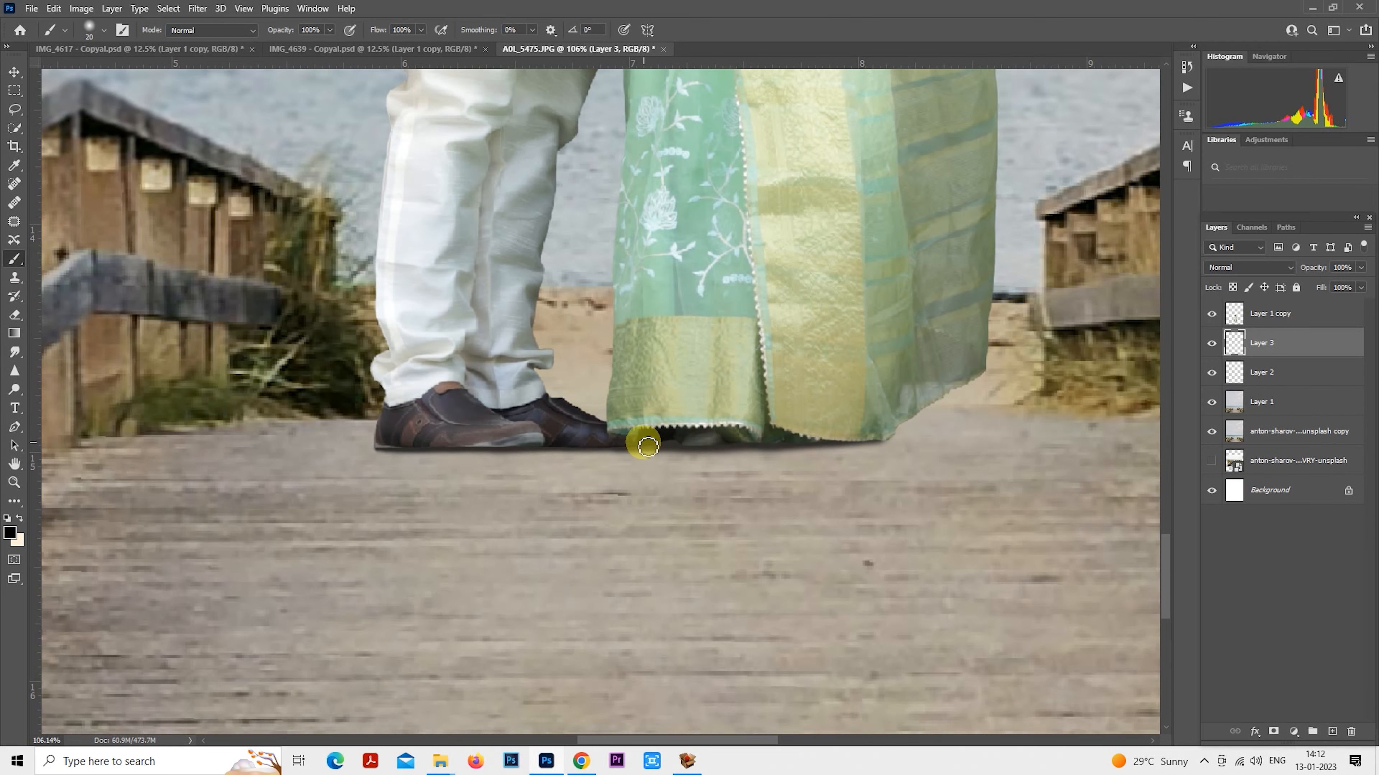
pyautogui.press(']')
pyautogui.click(662, 515)
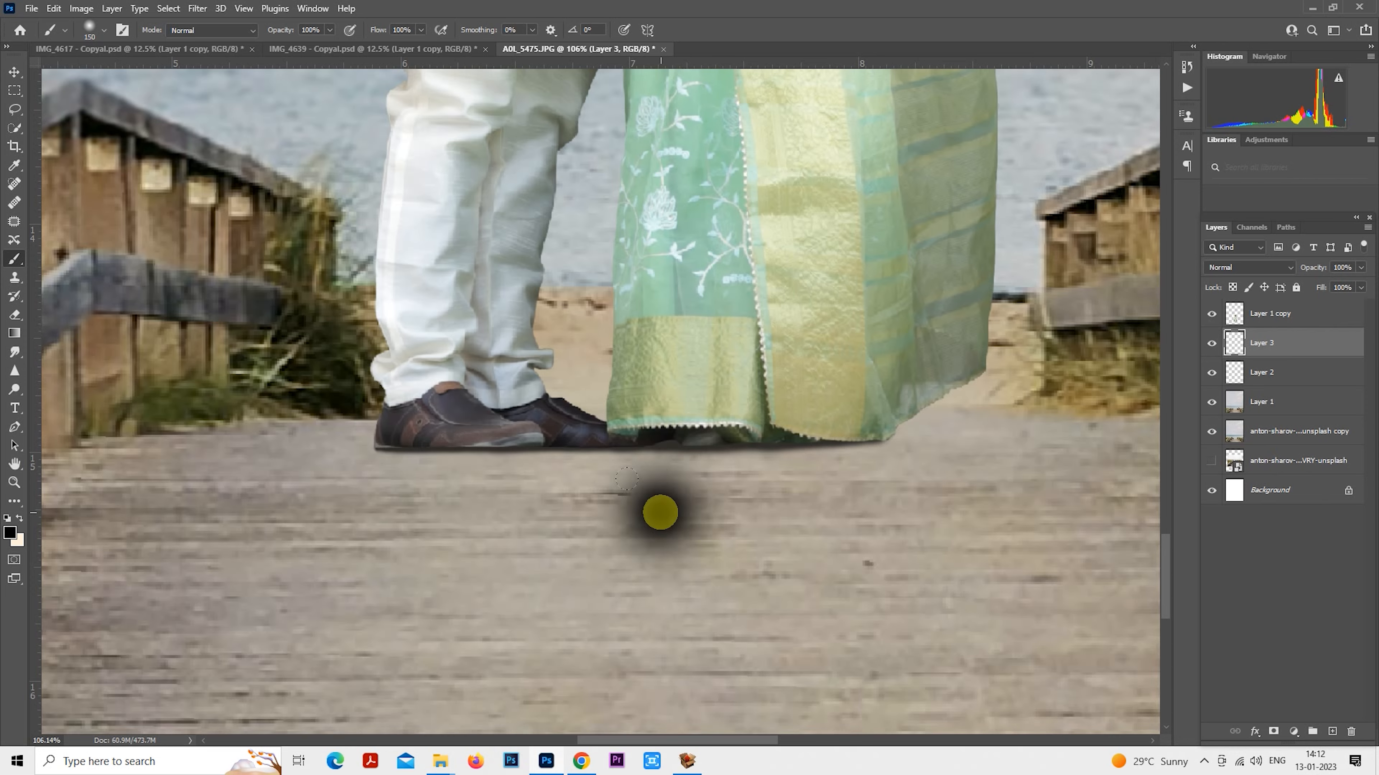
# Flatten and widen the black dab into a thin soft shadow with Free Transform and place it under the saree hem.
pyautogui.scroll(-3, 659, 511)
pyautogui.click(15, 90)
pyautogui.scroll(2, 510, 464)
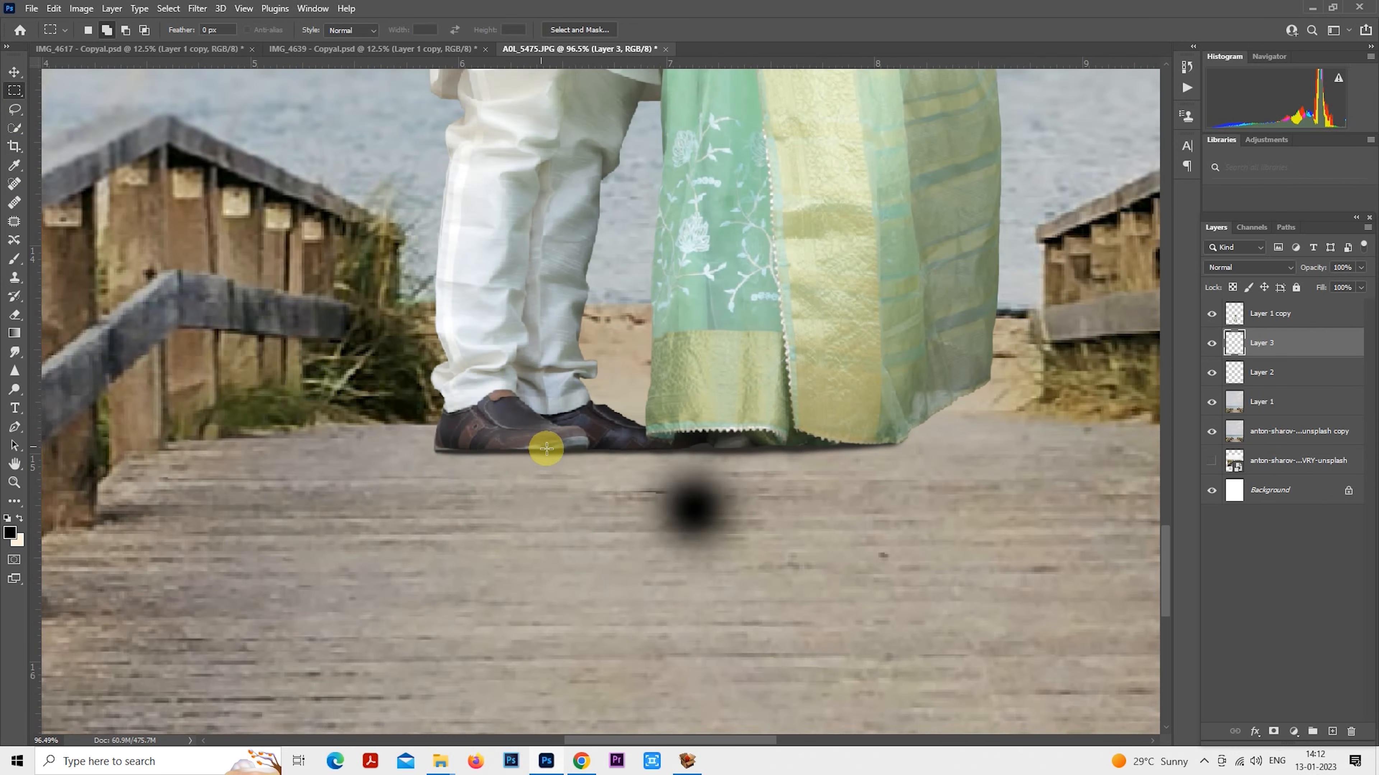
pyautogui.rightClick(576, 454)
pyautogui.click(654, 576)
pyautogui.moveTo(775, 509); pyautogui.dragTo(1030, 509)
pyautogui.moveTo(1030, 425); pyautogui.dragTo(809, 507)
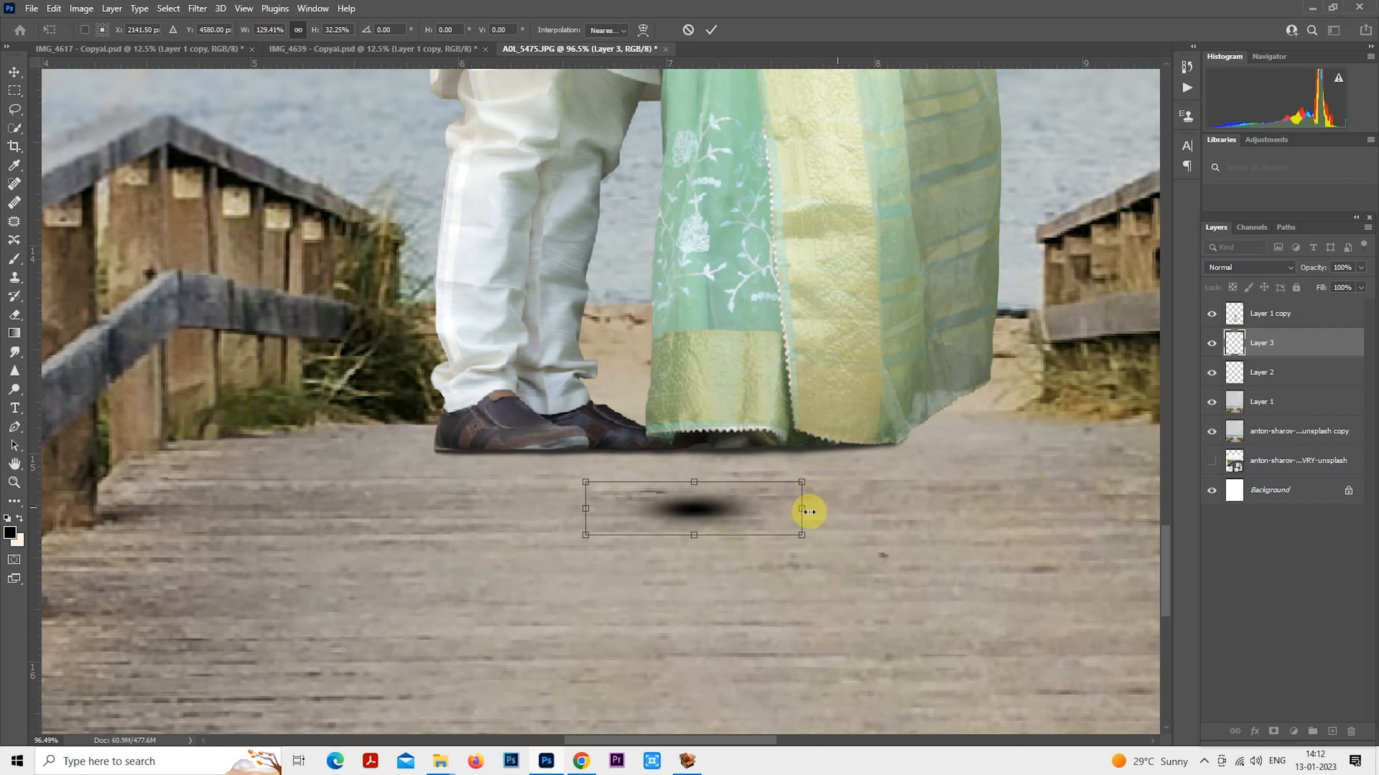
pyautogui.moveTo(686, 483); pyautogui.dragTo(693, 493)
pyautogui.moveTo(803, 508); pyautogui.dragTo(864, 509)
pyautogui.moveTo(694, 493); pyautogui.dragTo(926, 451)
pyautogui.press('Return')
pyautogui.press('m')
pyautogui.scroll(1, 925, 450)
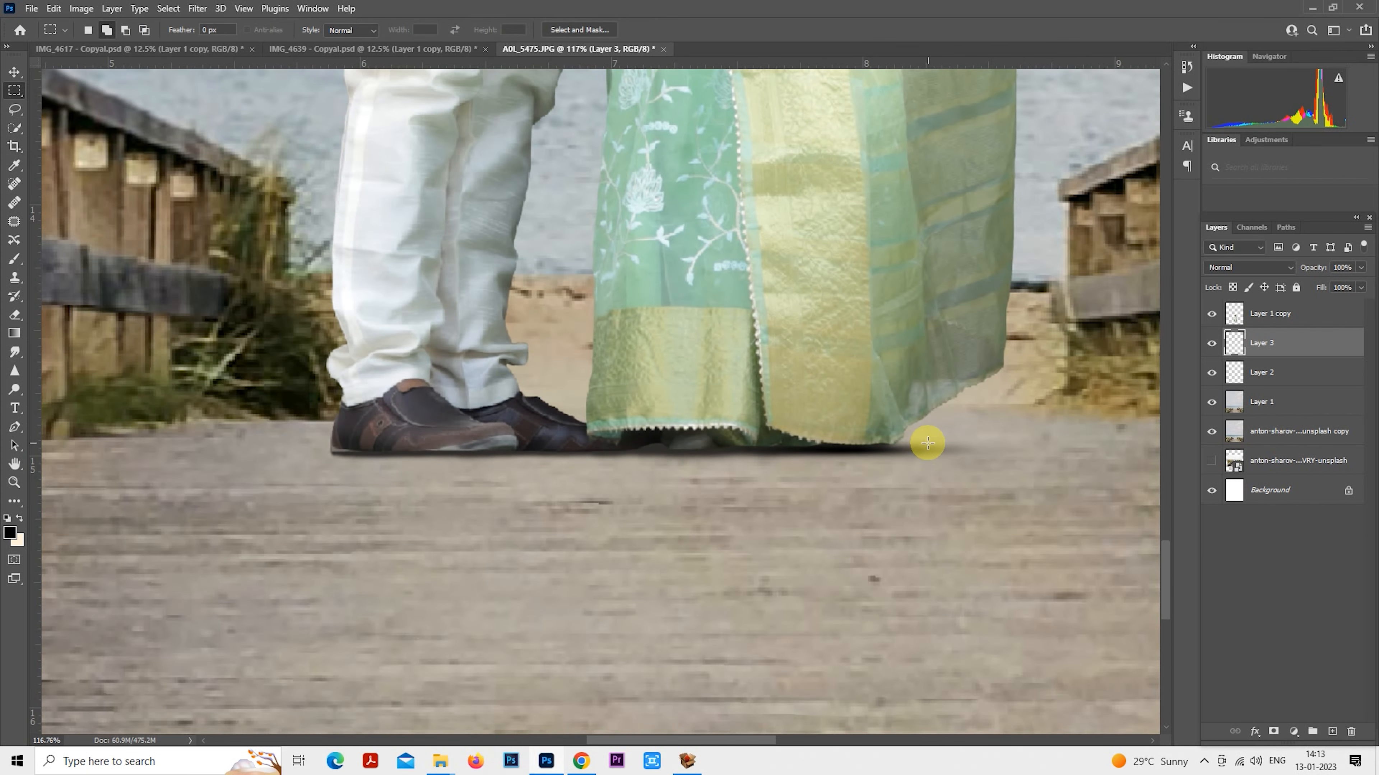
# Duplicate the flattened soft shadow and place the copy beneath the man's shoes.
pyautogui.scroll(-1, 928, 442)
pyautogui.rightClick(886, 393)
pyautogui.click(955, 519)
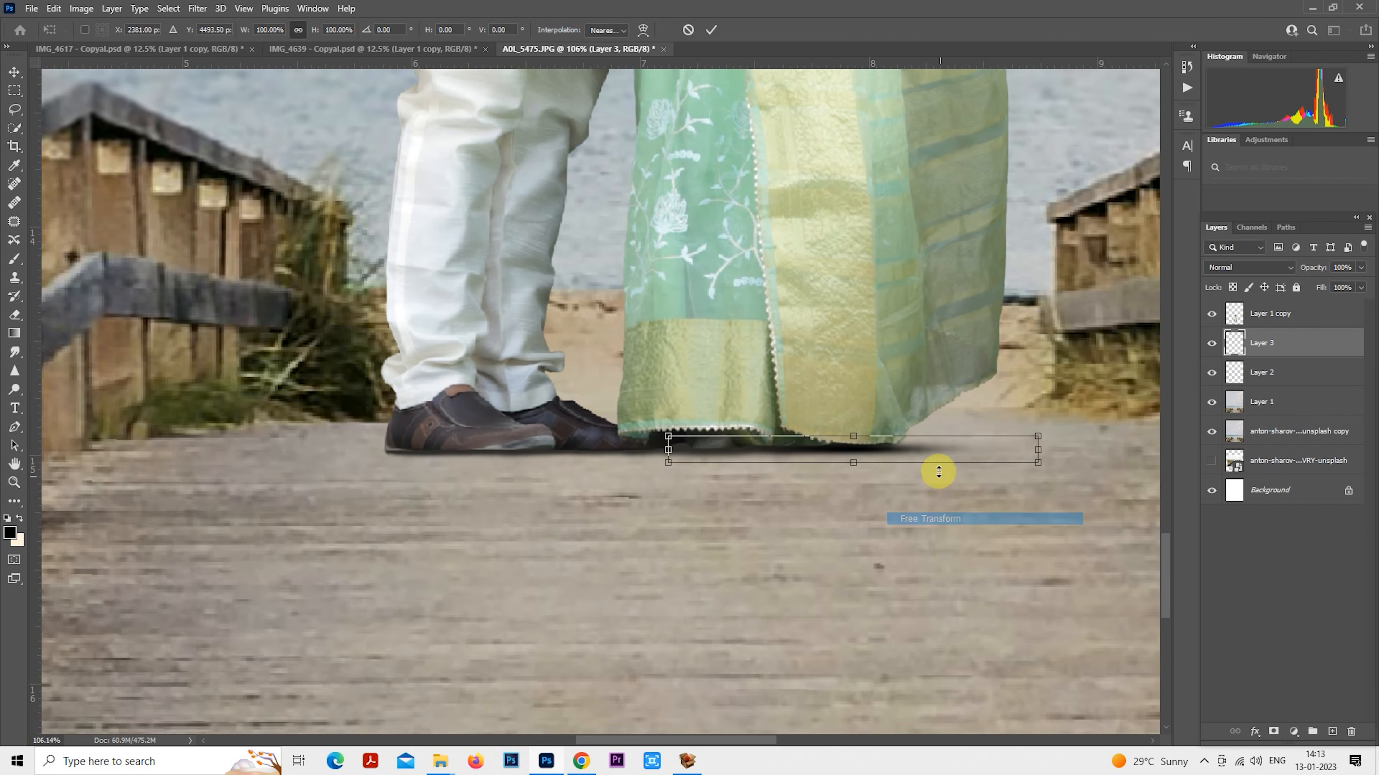
pyautogui.moveTo(937, 451); pyautogui.dragTo(518, 474)
pyautogui.press('Return')
pyautogui.press('m')
pyautogui.scroll(-6, 446, 470)
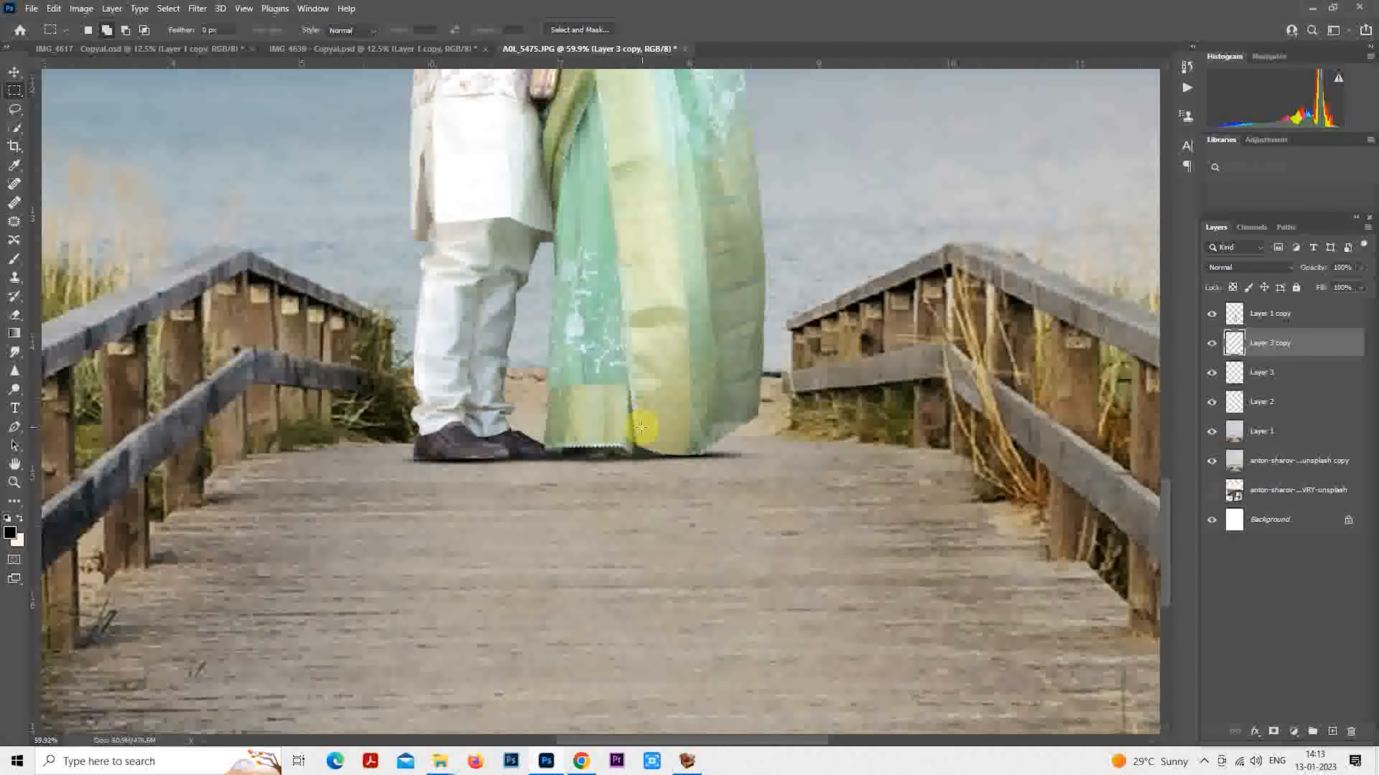
# Select the saree's soft shadow layer again and adjust its placement under the trailing edge of the hem with Free Transform.
pyautogui.scroll(6, 735, 488)
pyautogui.click(1244, 372)
pyautogui.scroll(3, 572, 514)
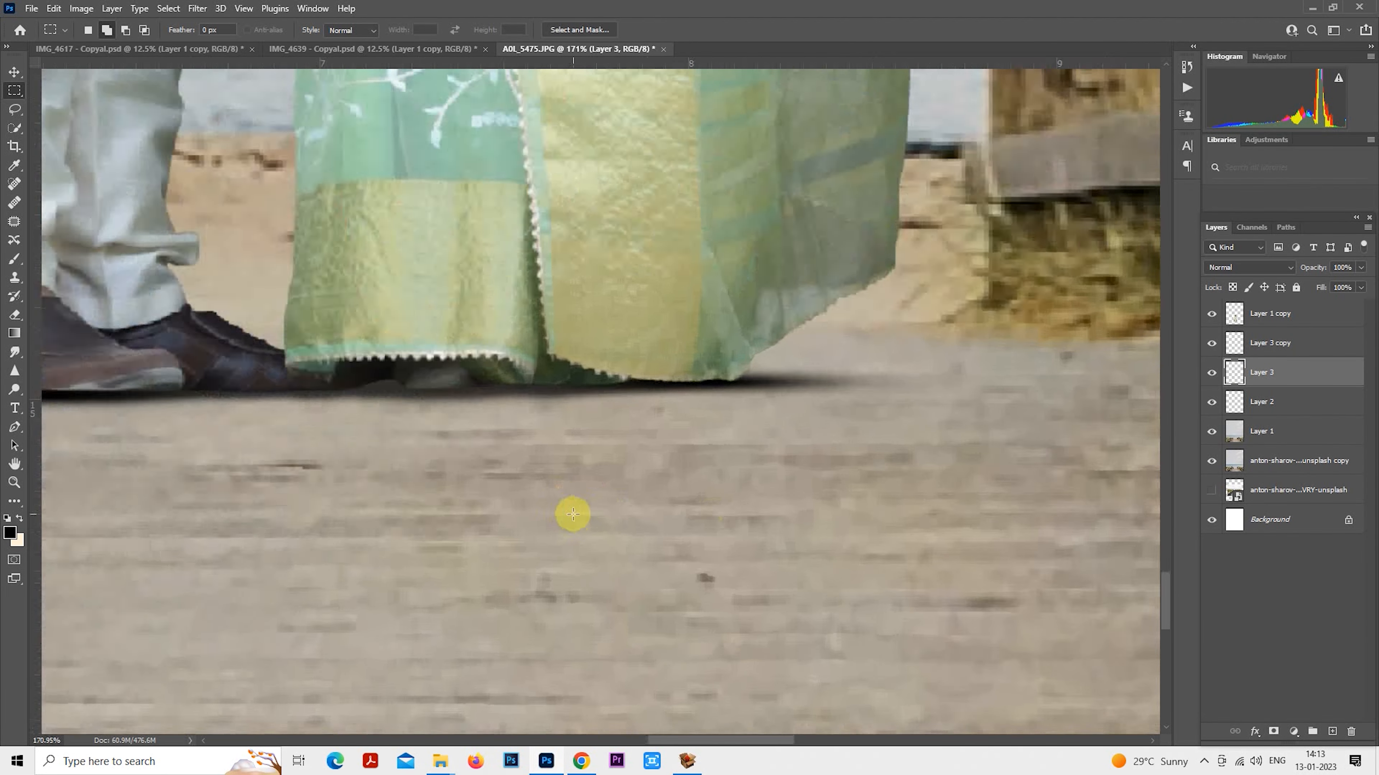
pyautogui.moveTo(686, 456); pyautogui.dragTo(678, 444)
pyautogui.scroll(2, 649, 389)
pyautogui.rightClick(671, 326)
pyautogui.click(722, 450)
pyautogui.moveTo(732, 387); pyautogui.dragTo(826, 388)
pyautogui.press('Return')
pyautogui.scroll(-5, 754, 424)
pyautogui.scroll(-3, 754, 423)
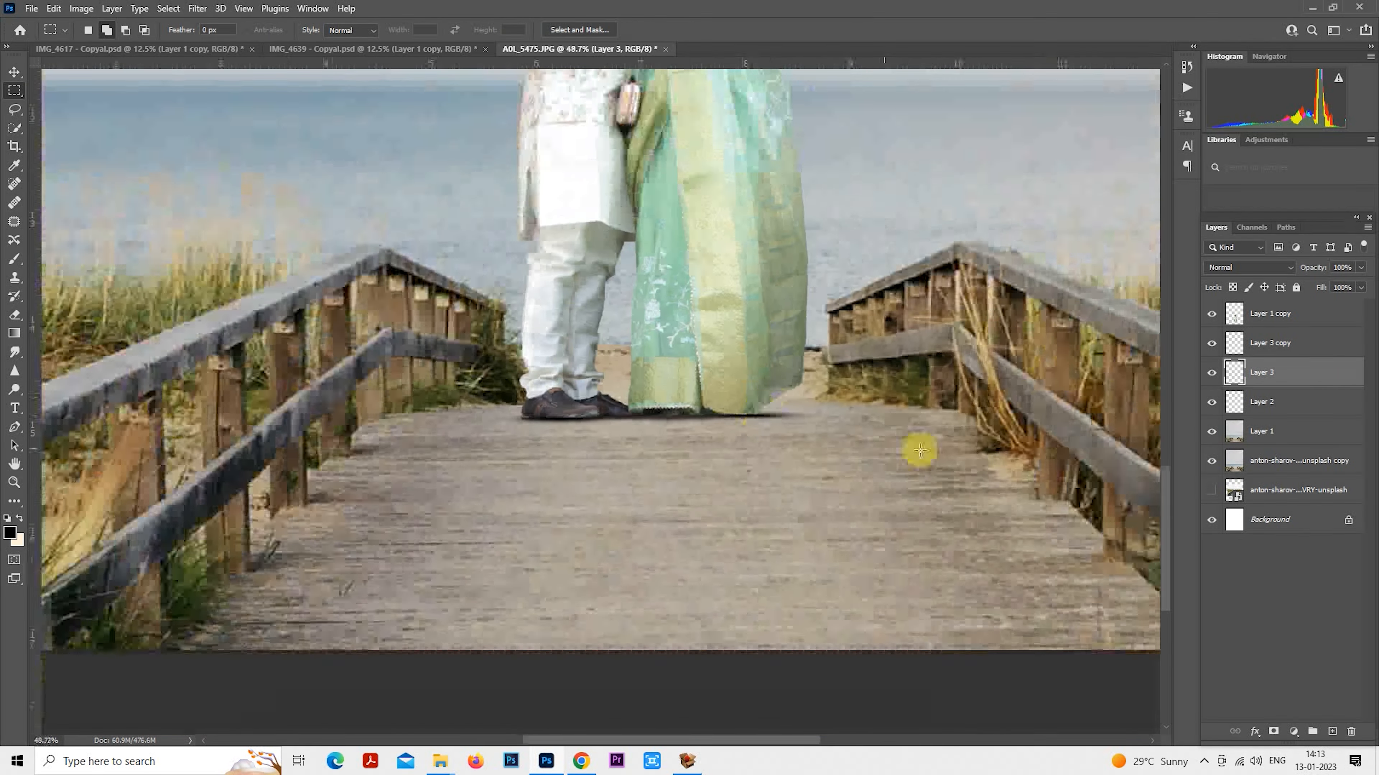
# Lower the opacity of the two soft shadow layers, Layer 2 and Layer 3, together to 58%.
pyautogui.keyDown('shift'); pyautogui.click(1262, 401); pyautogui.keyUp('shift')
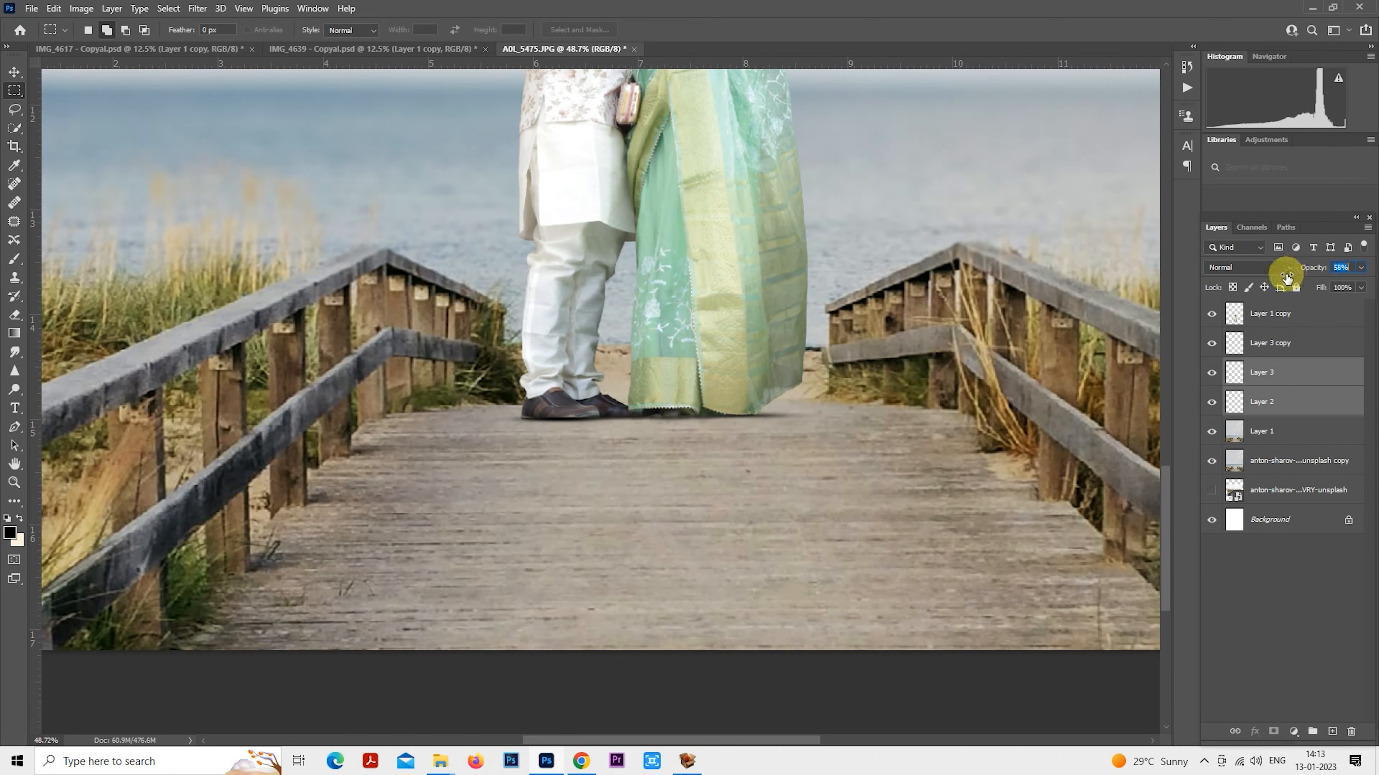
pyautogui.scroll(5, 923, 370)
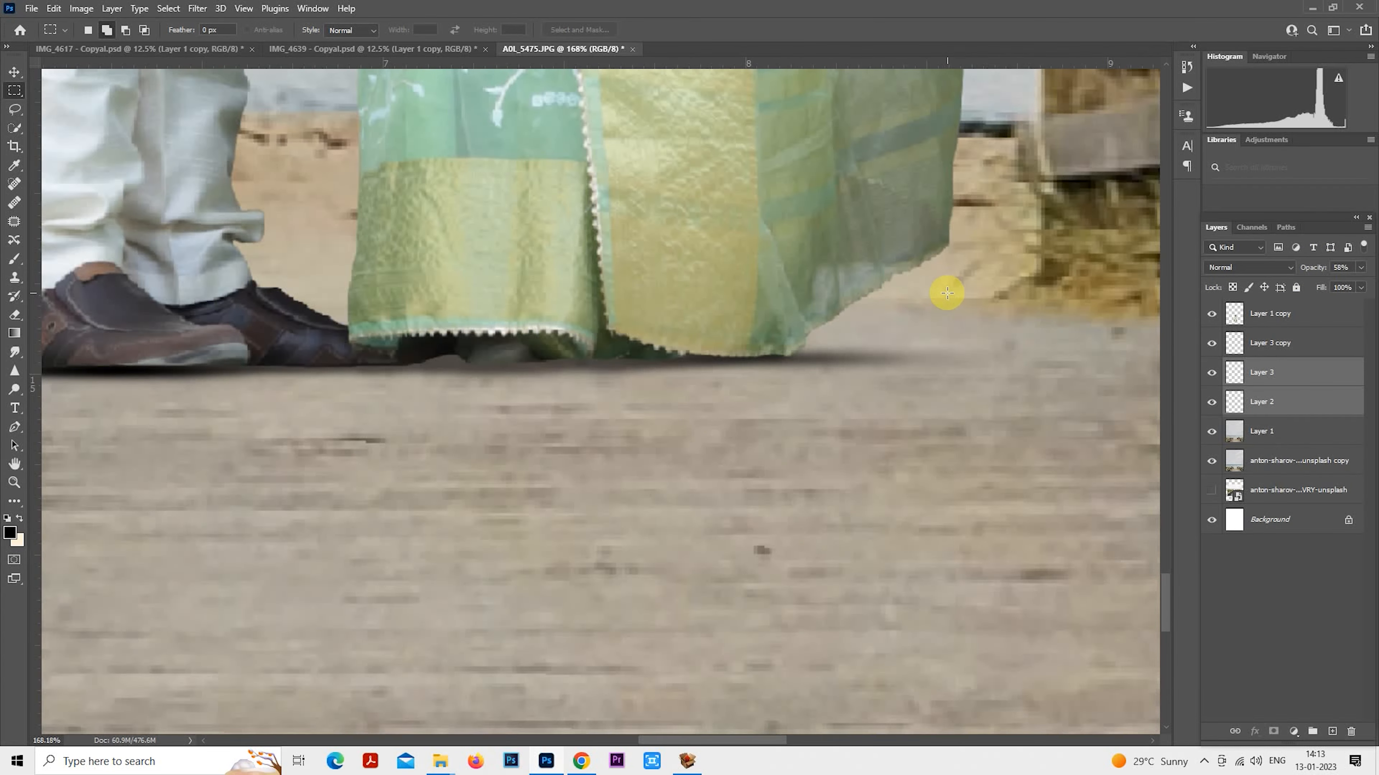
pyautogui.moveTo(940, 306); pyautogui.dragTo(924, 317)
# Select the saree's soft shadow layer, Layer 3, and nudge it slightly so it sits under the hem's trailing edge.
pyautogui.click(1221, 373)
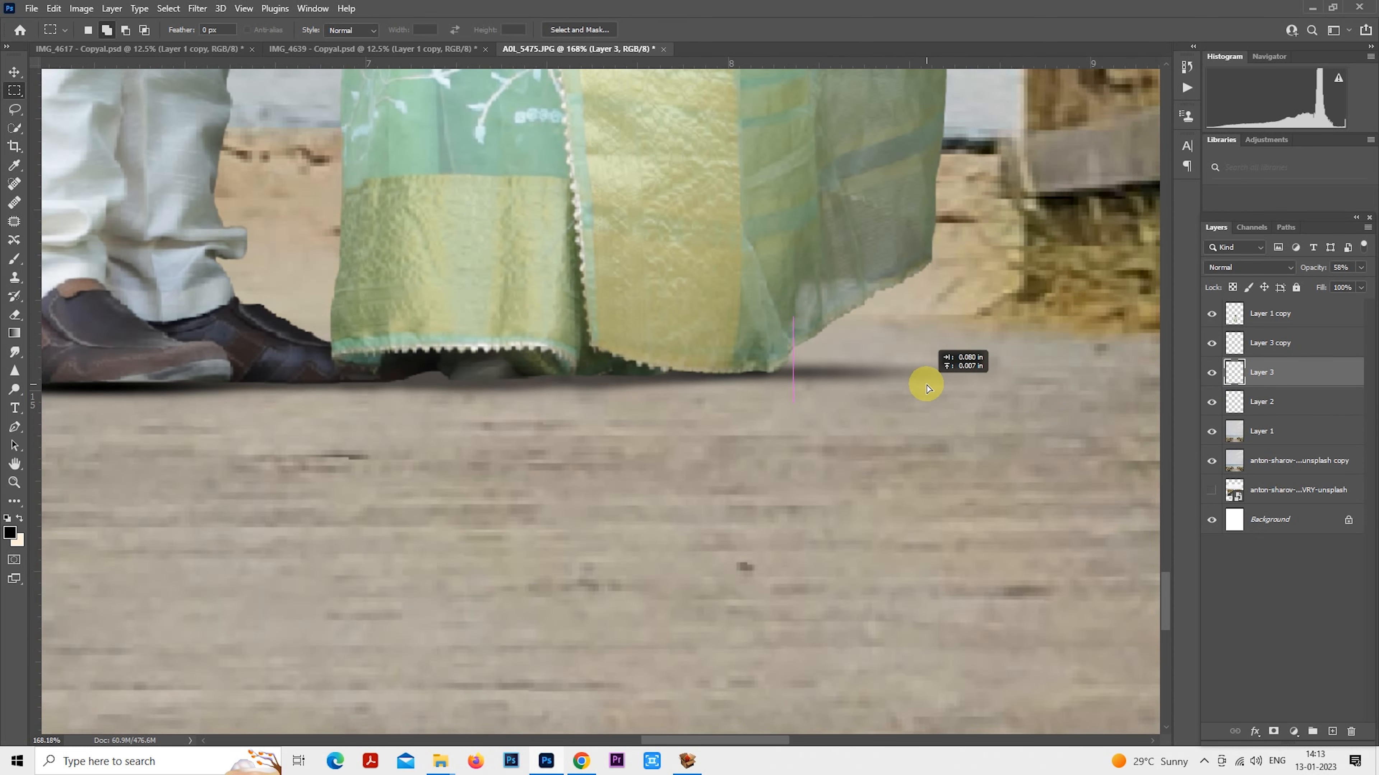
pyautogui.scroll(3, 928, 380)
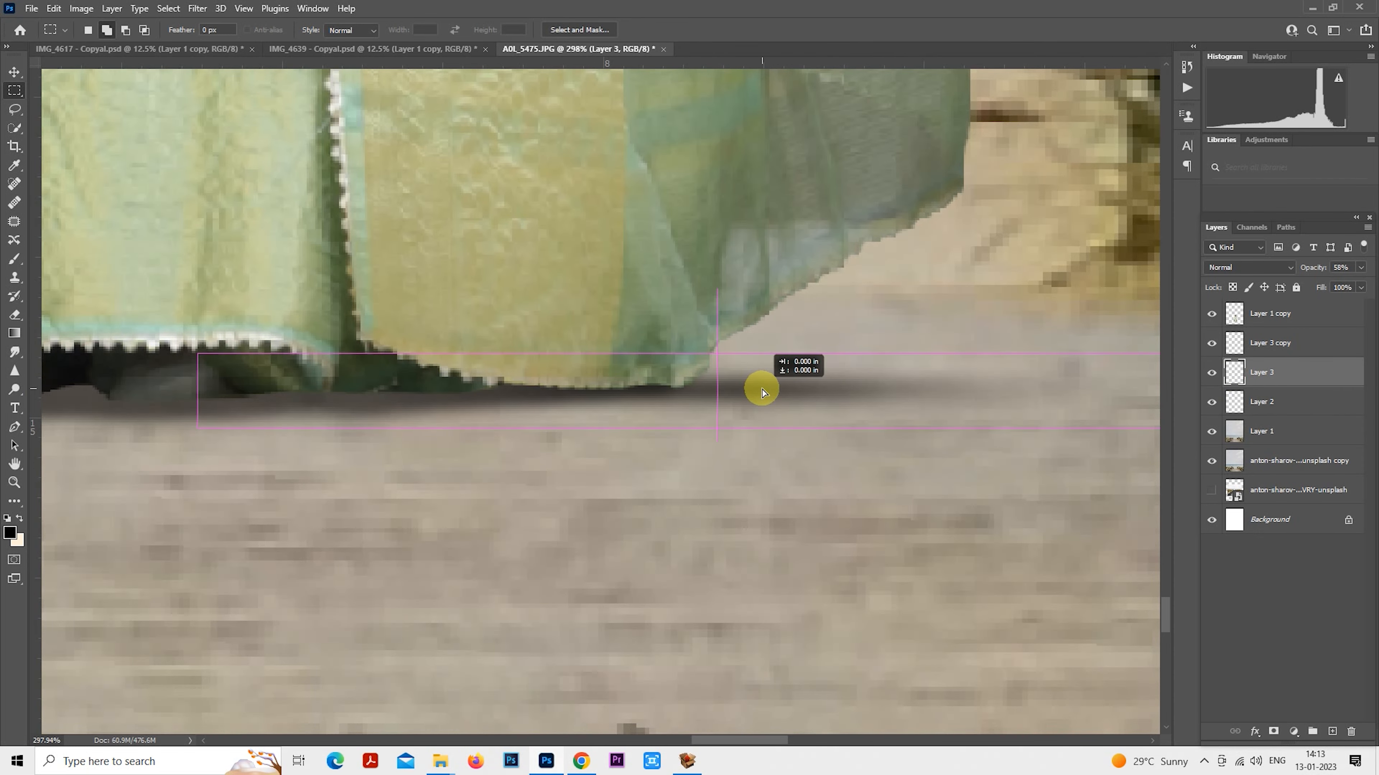
pyautogui.scroll(-8, 763, 393)
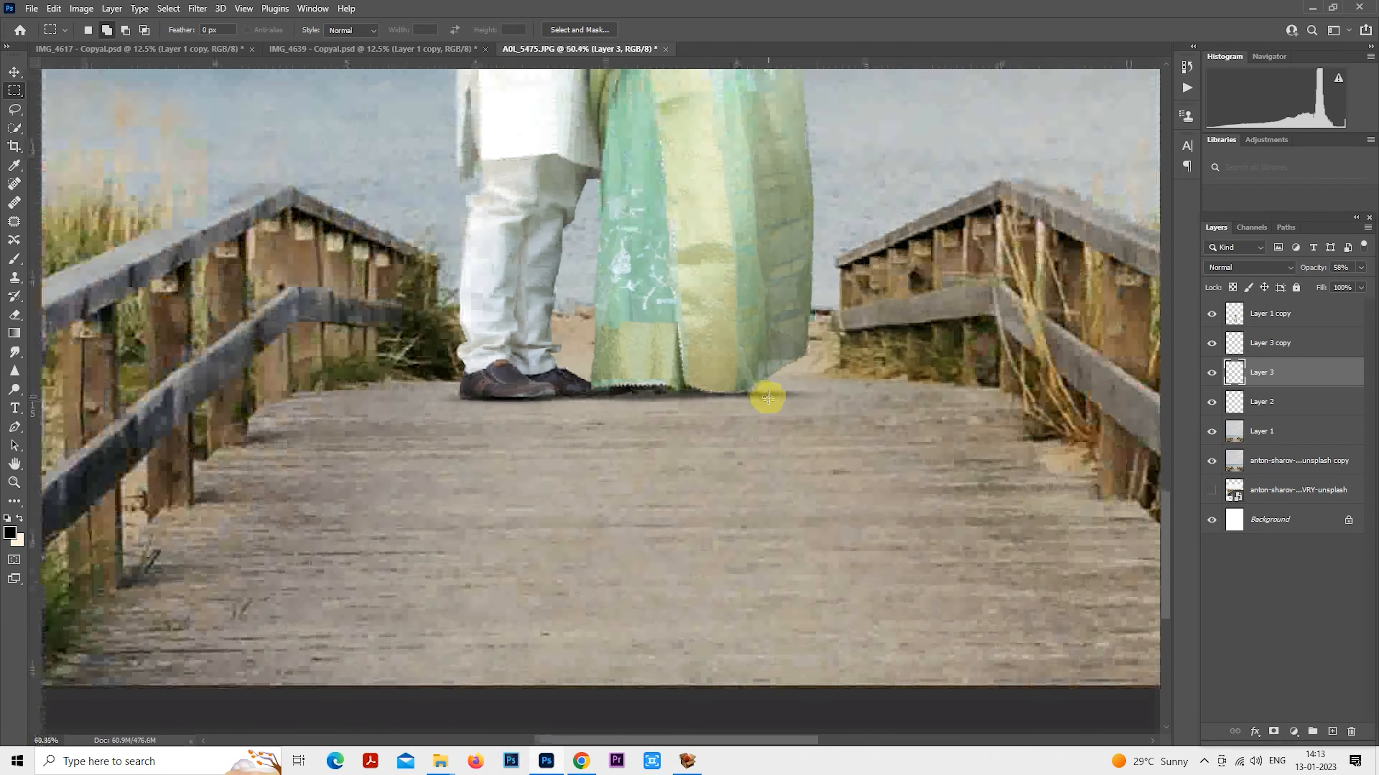
pyautogui.scroll(-5, 765, 394)
pyautogui.scroll(1, 769, 384)
pyautogui.scroll(-3, 792, 334)
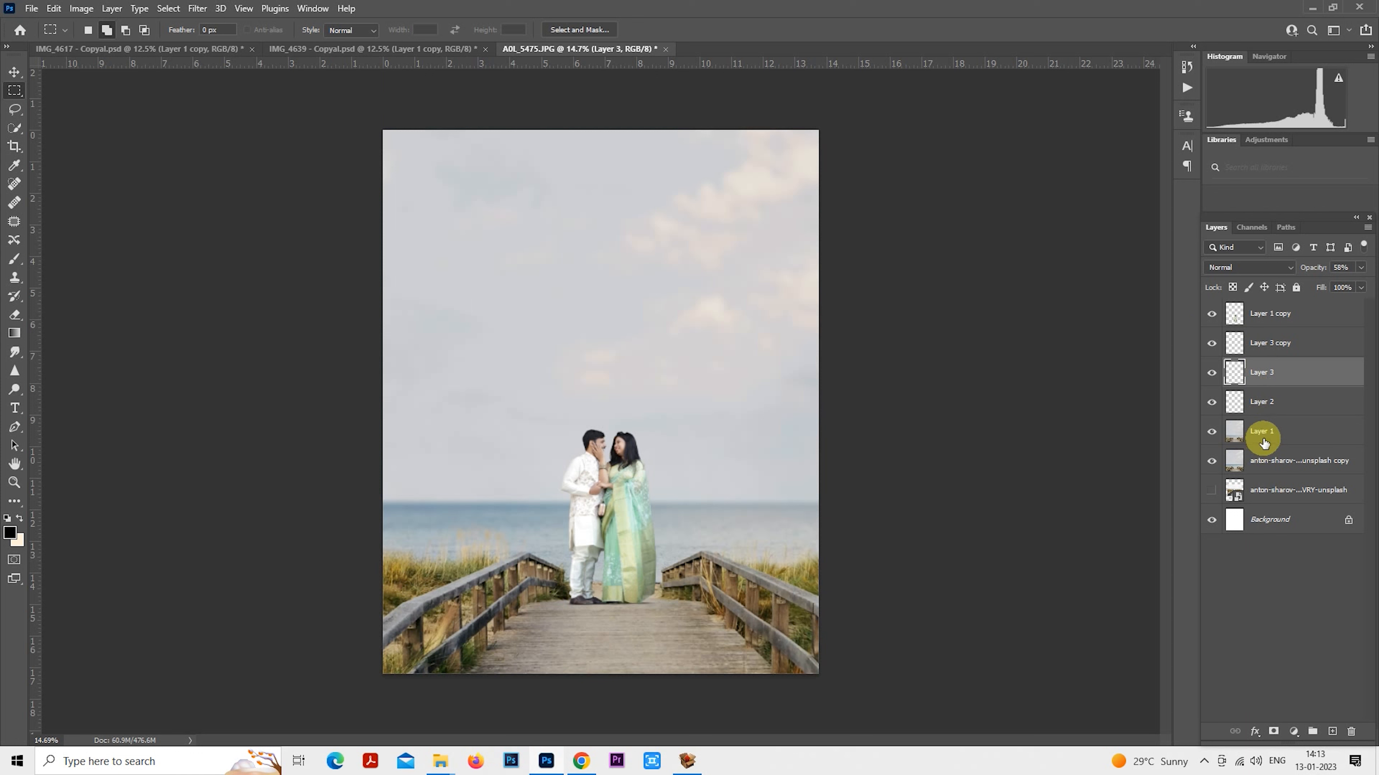
# Bring the cut-out back-to-back couple from IMG_4639 into the beach composition, directly above Layer 1 and behind the small couple.
pyautogui.click(1263, 443)
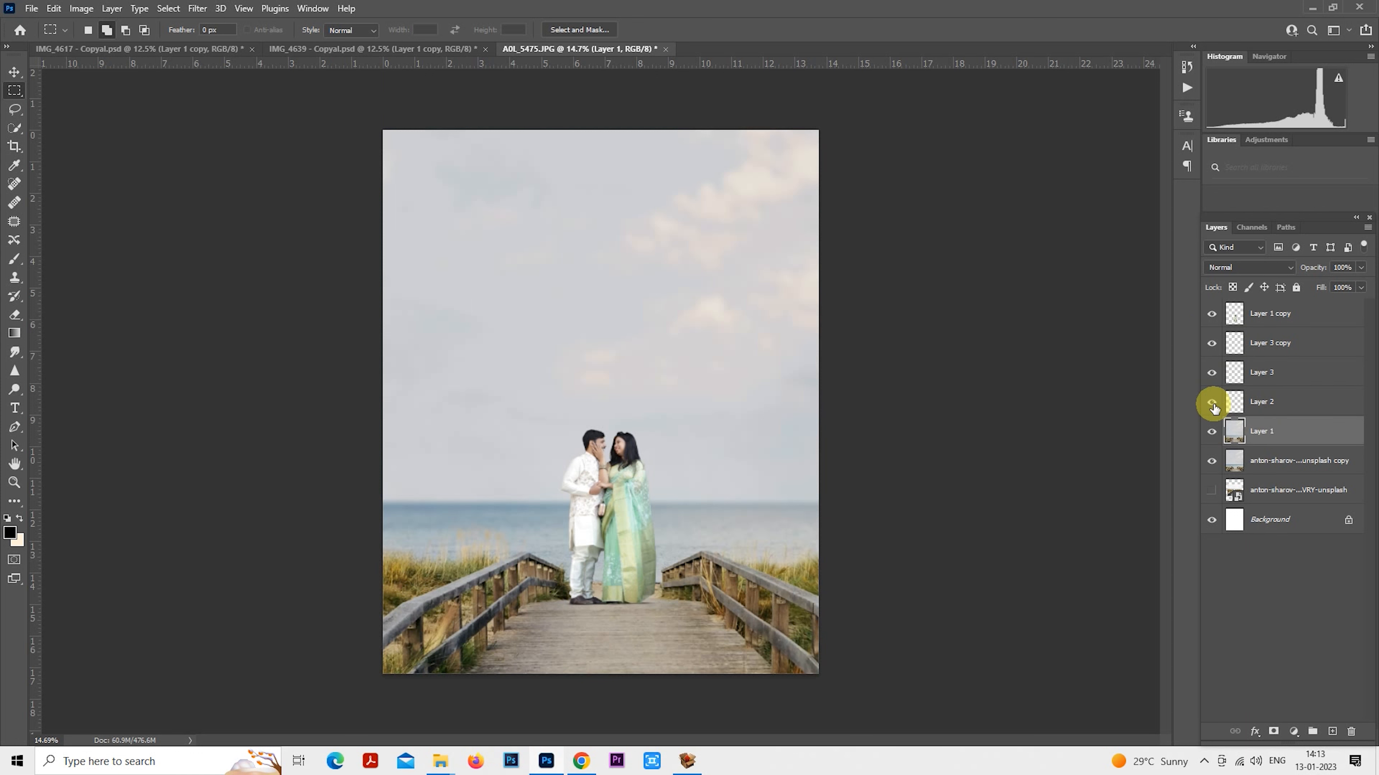
pyautogui.scroll(-1, 825, 442)
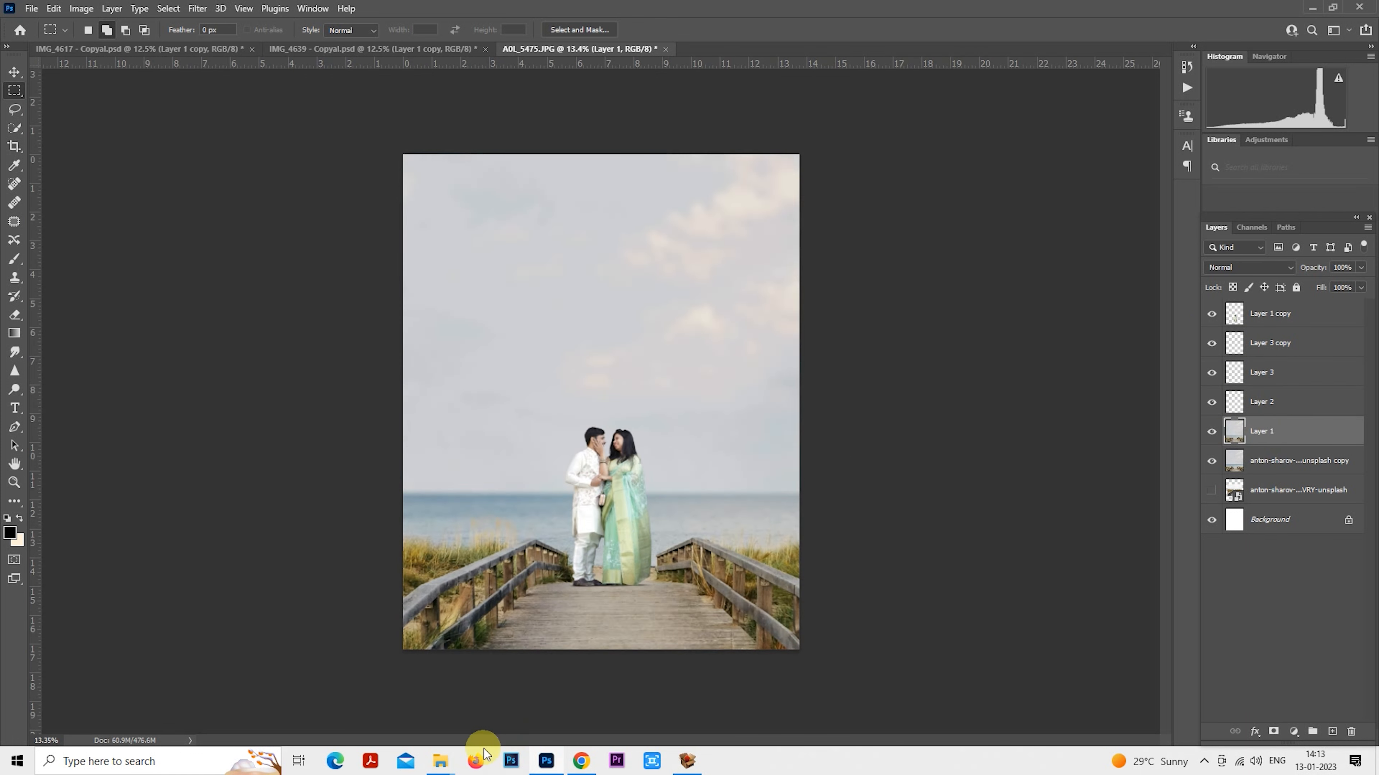
pyautogui.click(441, 761)
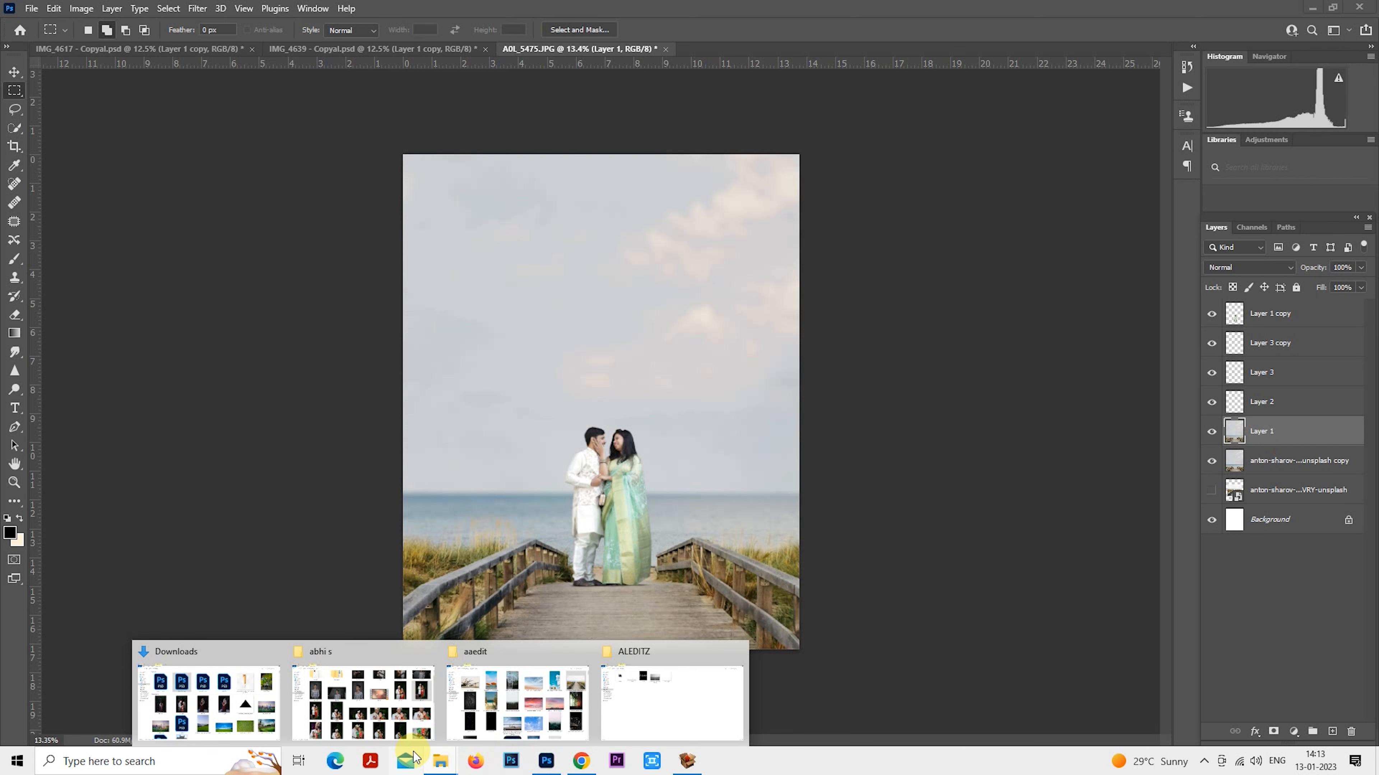
pyautogui.click(360, 51)
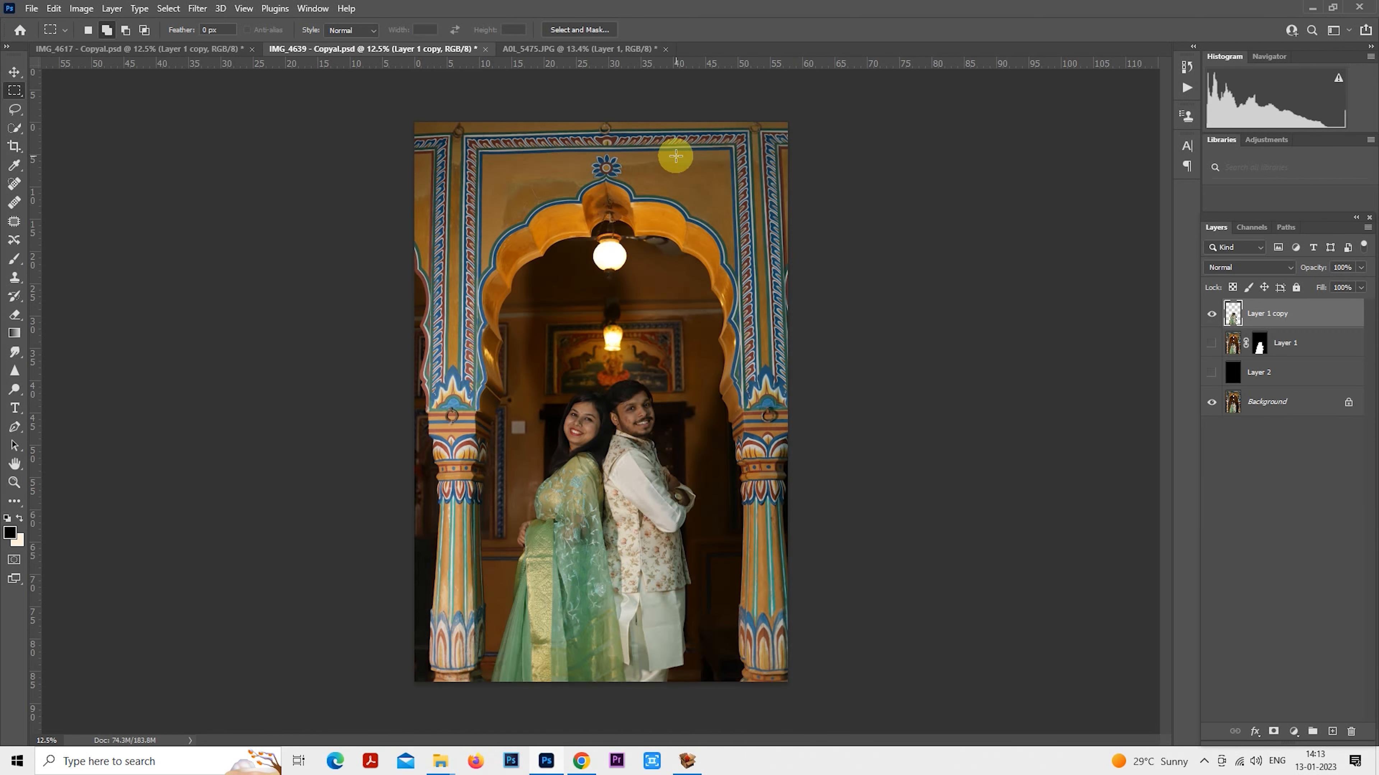
pyautogui.moveTo(603, 494); pyautogui.dragTo(567, 48)
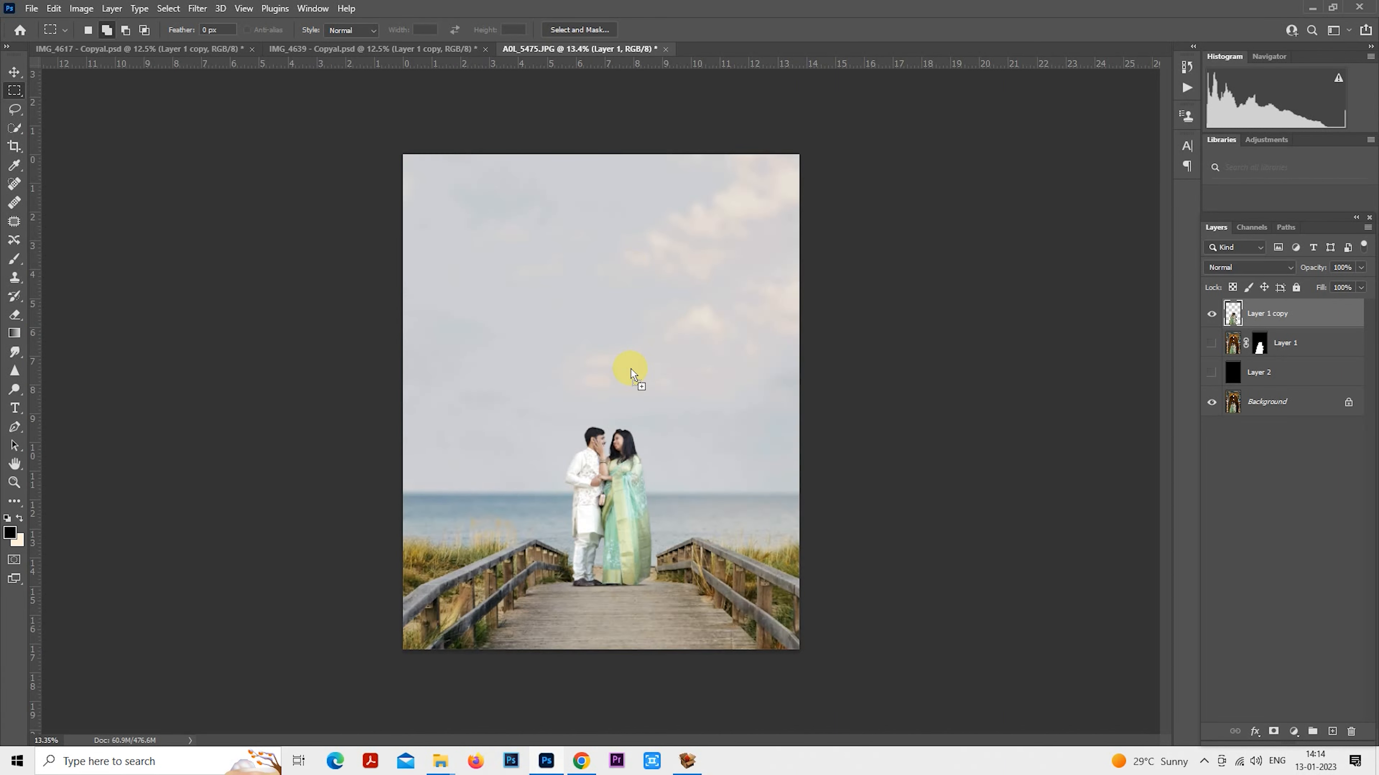
pyautogui.moveTo(631, 373); pyautogui.dragTo(629, 370)
# Rotate the large couple slightly counterclockwise with Free Transform and move it down to stand behind the small couple.
pyautogui.rightClick(624, 300)
pyautogui.click(683, 425)
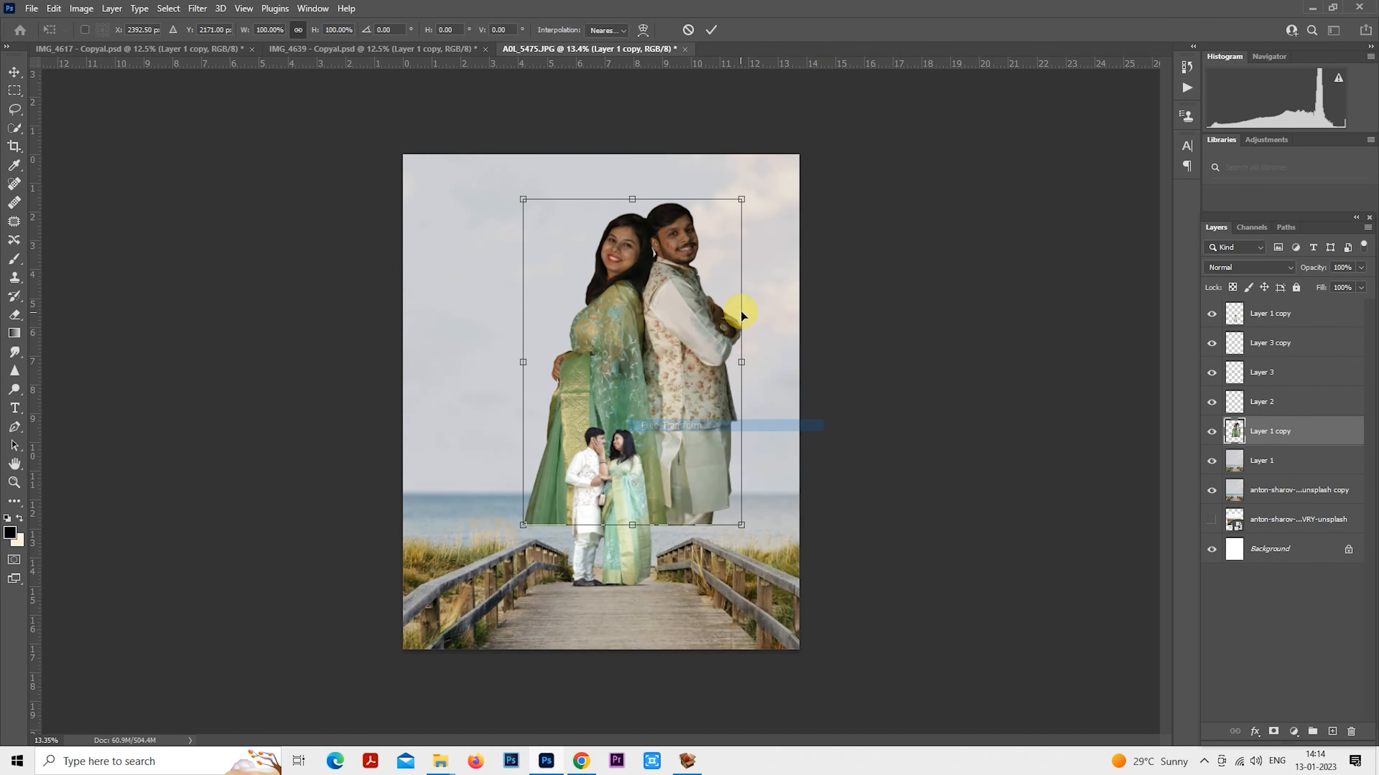
pyautogui.moveTo(741, 310); pyautogui.dragTo(754, 277)
pyautogui.moveTo(677, 328); pyautogui.dragTo(641, 367)
pyautogui.press('Return')
# Load the large couple's outline as a selection and set Camera Raw exposure +0.65, highlights -43, shadows +50 and temperature -4.
pyautogui.click(1233, 432)
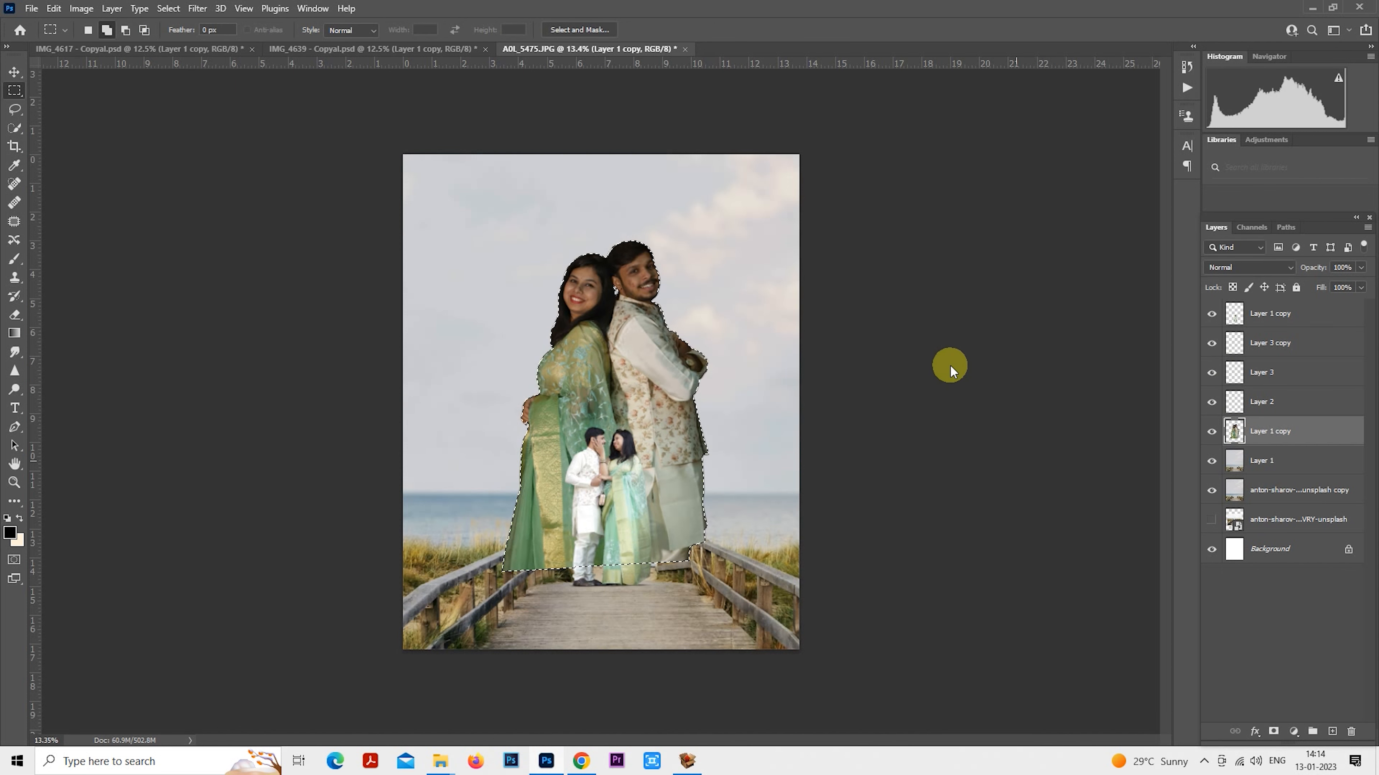
pyautogui.hotkey('ctrl', 'shift', 'a')
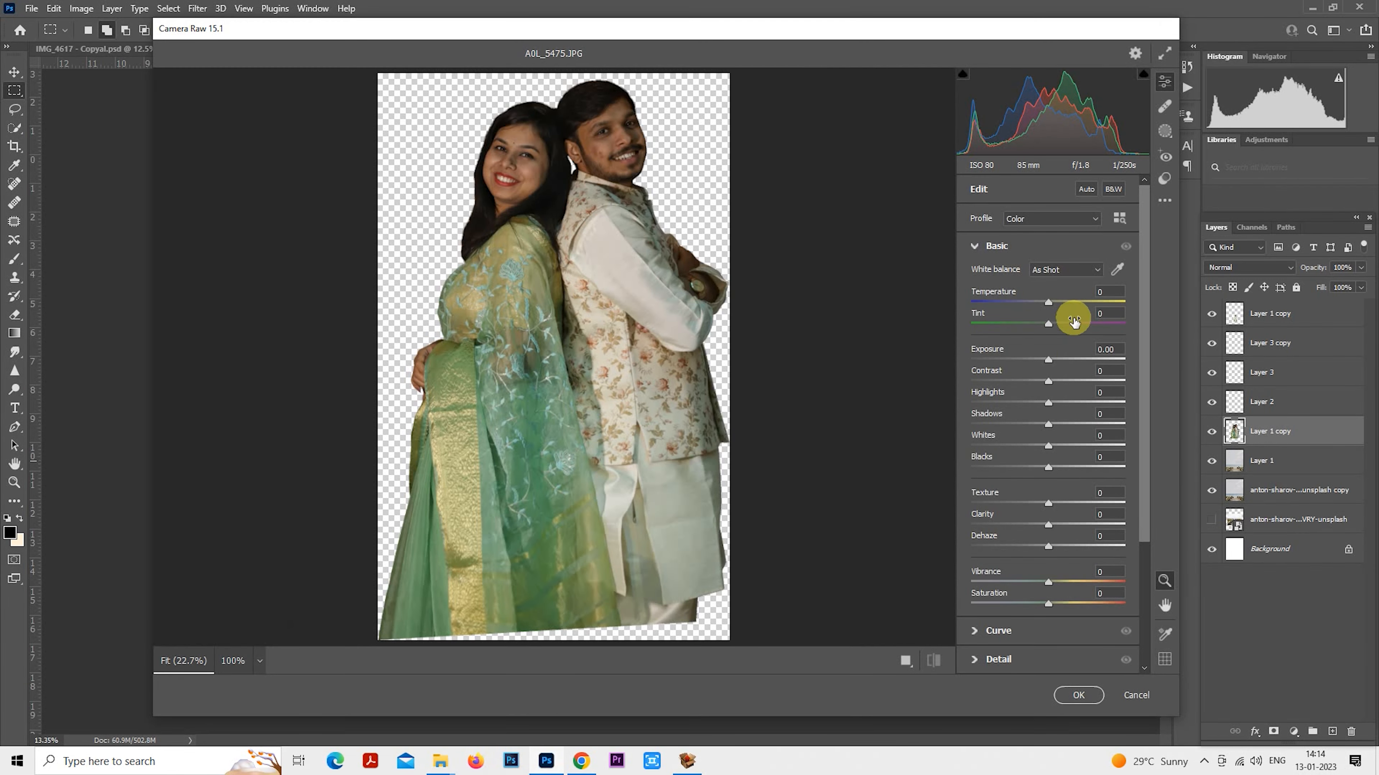
pyautogui.moveTo(1049, 363); pyautogui.dragTo(1087, 425)
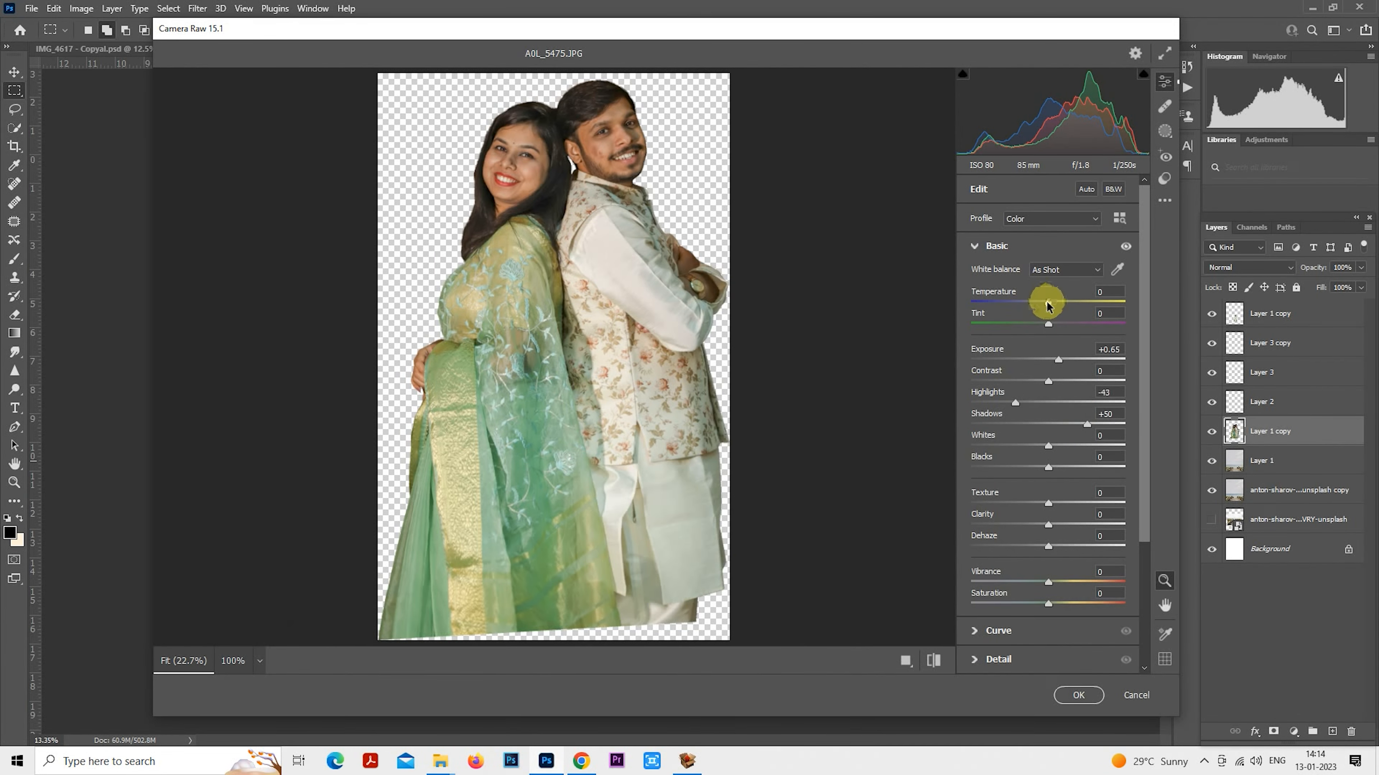
pyautogui.moveTo(1048, 306); pyautogui.dragTo(1044, 305)
# Raise the luminance of the oranges, set their saturation to -10, apply the Camera Raw grade and deselect.
pyautogui.click(975, 248)
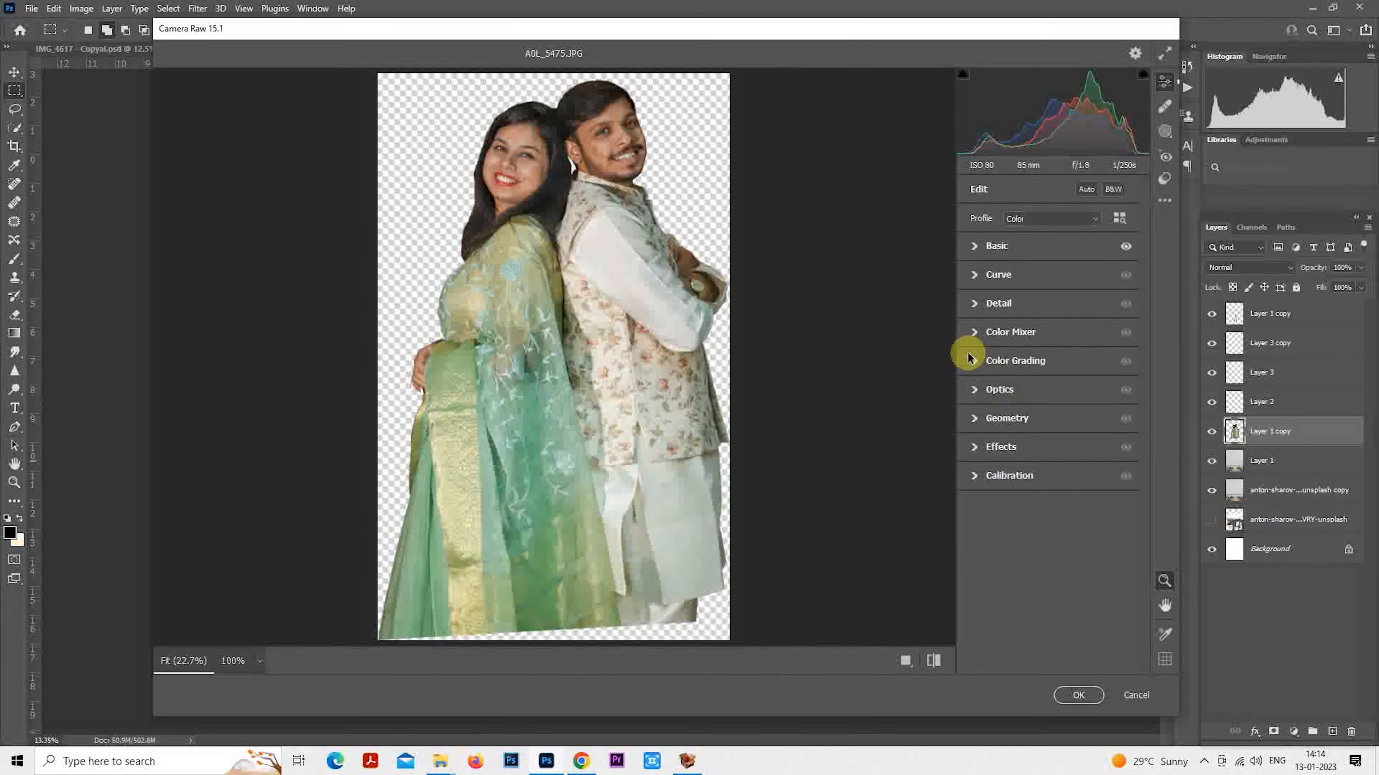
pyautogui.click(972, 333)
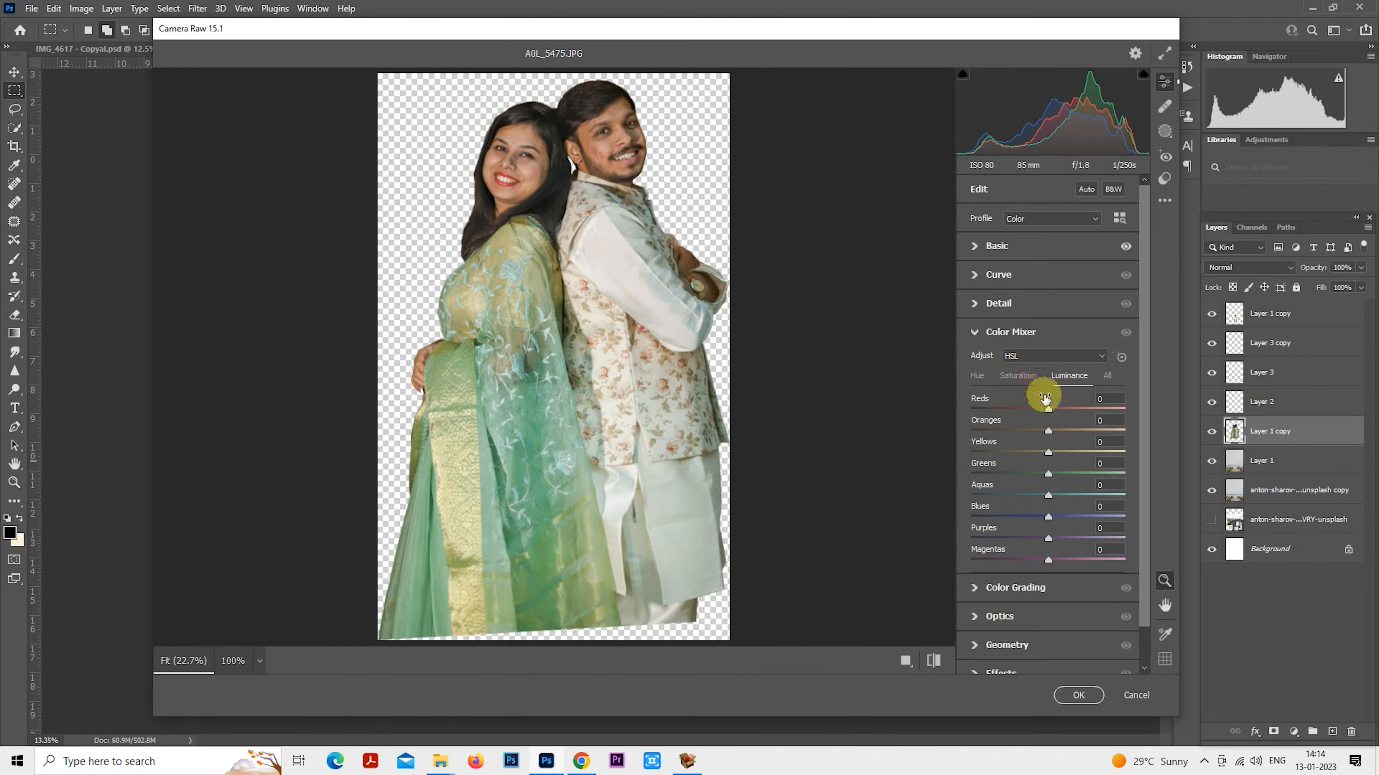
pyautogui.click(1066, 433)
pyautogui.click(1020, 376)
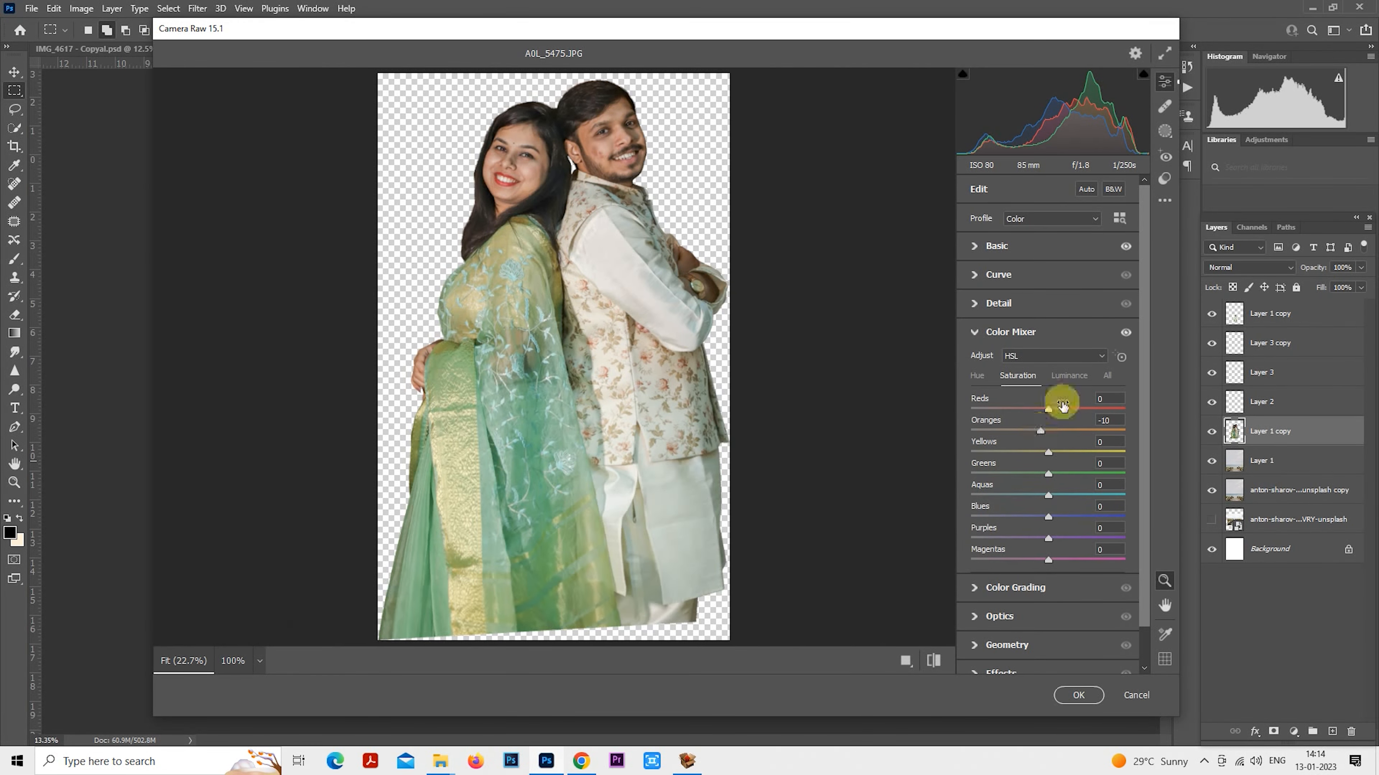
pyautogui.click(977, 247)
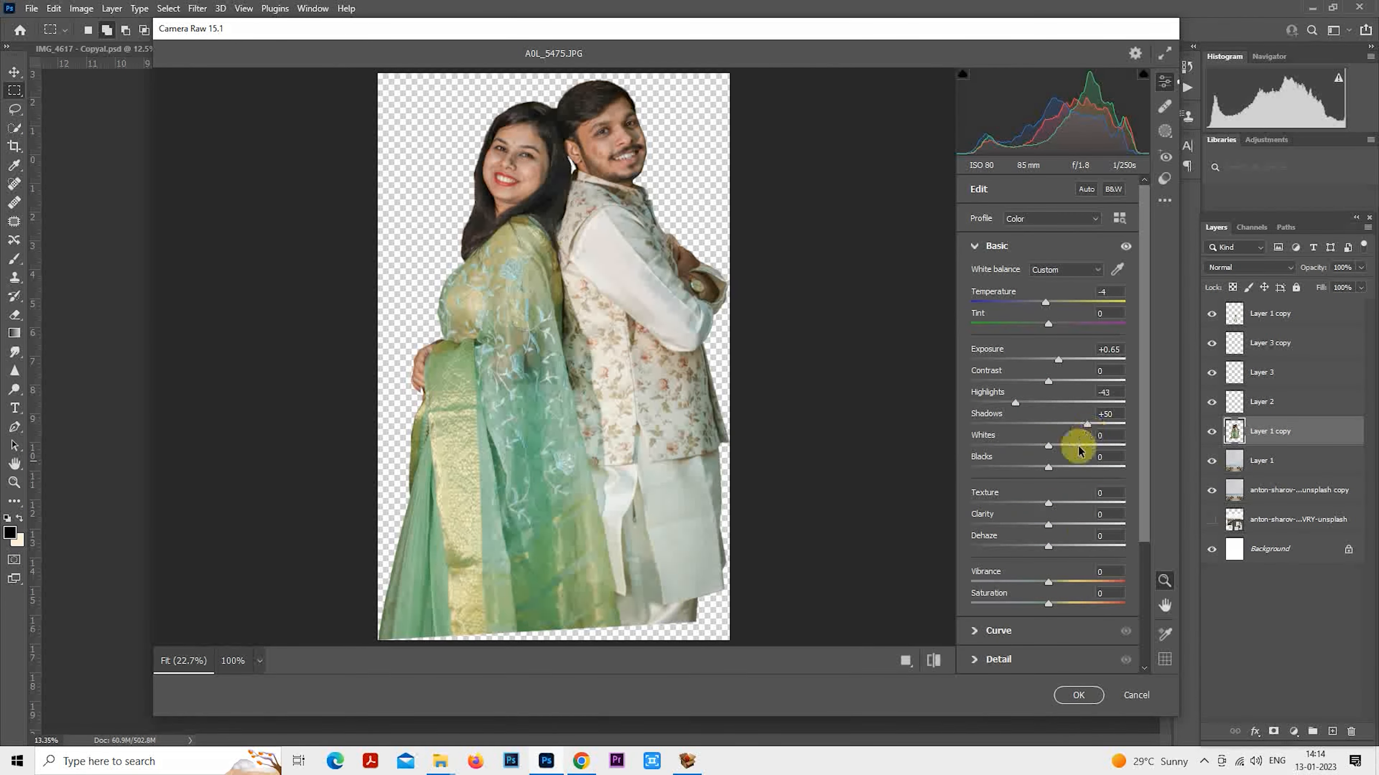
pyautogui.click(1077, 695)
pyautogui.hotkey('ctrl', 'd')
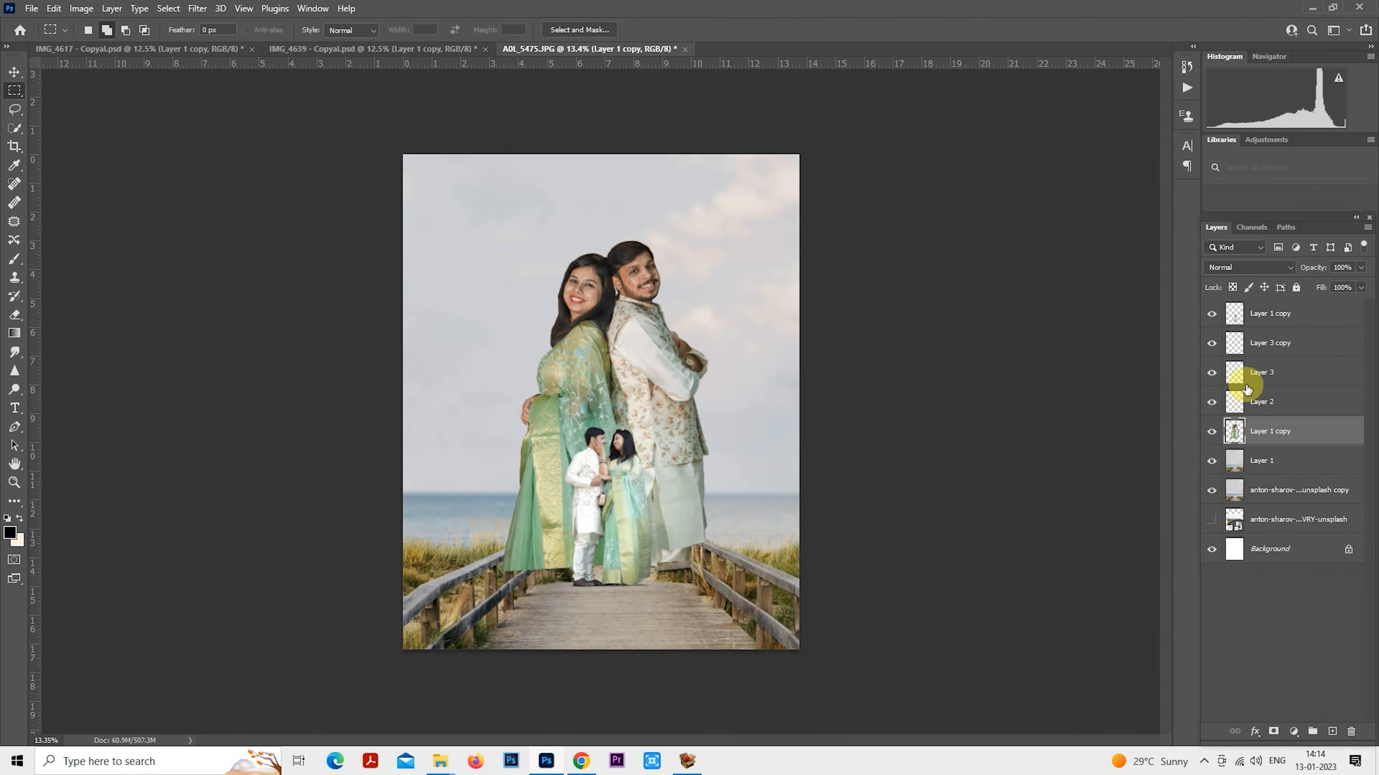
# Select the small couple's outline, apply Camera Raw with highlights -58 and whites -13, and deselect.
pyautogui.click(1240, 318)
pyautogui.keyDown('ctrl'); pyautogui.click(1234, 313); pyautogui.keyUp('ctrl')
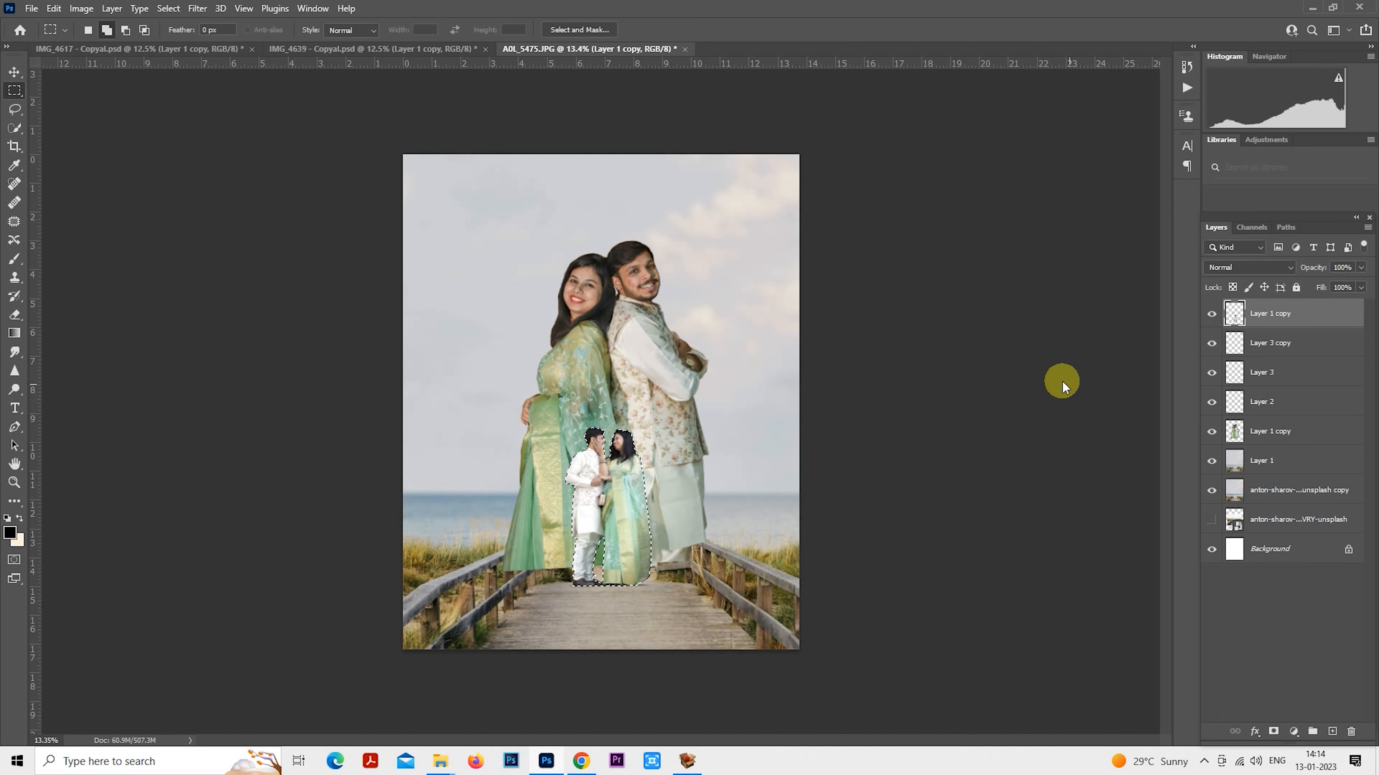
pyautogui.hotkey('shift', 'ctrl', 'a')
pyautogui.moveTo(1020, 402); pyautogui.dragTo(1003, 402)
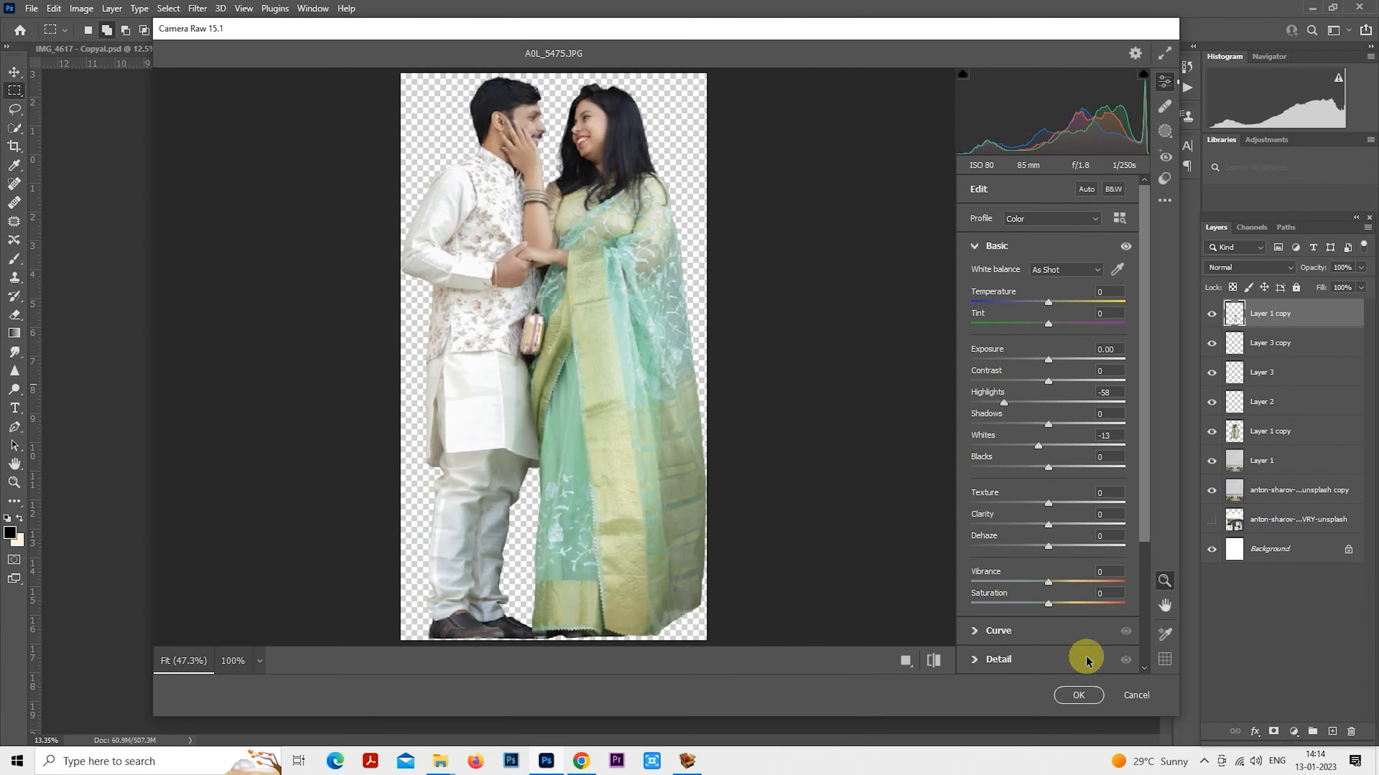
pyautogui.click(1079, 695)
pyautogui.hotkey('ctrl', 'd')
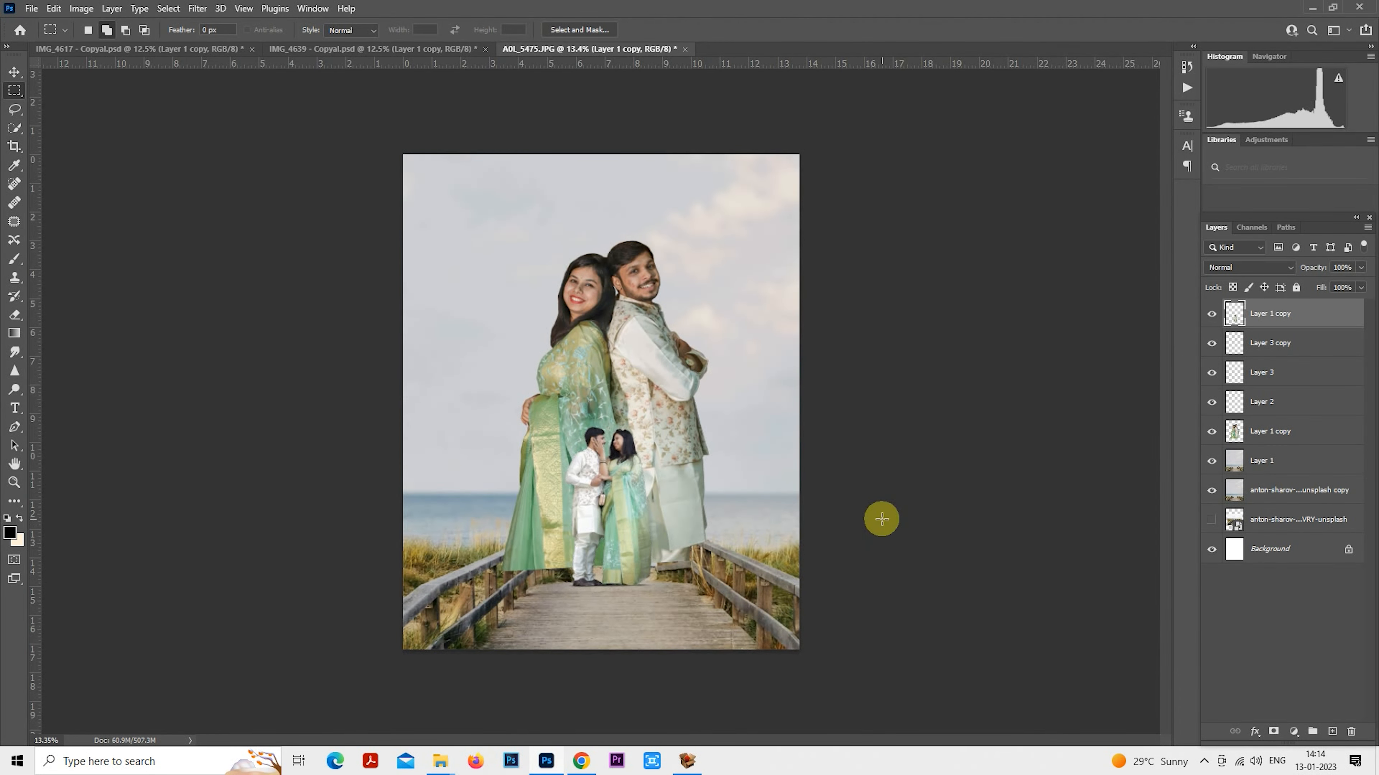
# Remove the blemishes from the large man's forehead and cheek with a 15 to 20 px Spot Healing Brush.
pyautogui.click(1244, 431)
pyautogui.scroll(-2, 702, 379)
pyautogui.scroll(2, 702, 379)
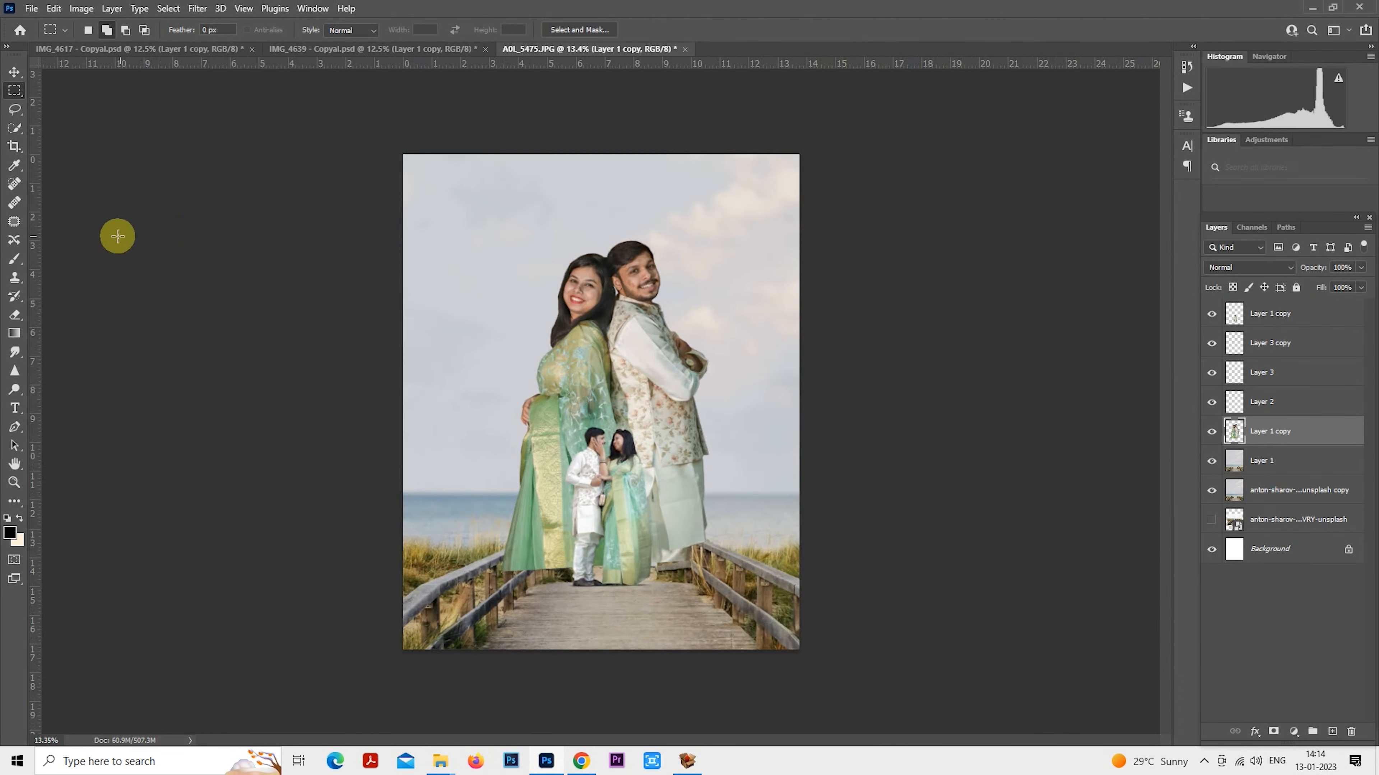
pyautogui.click(14, 183)
pyautogui.scroll(8, 714, 175)
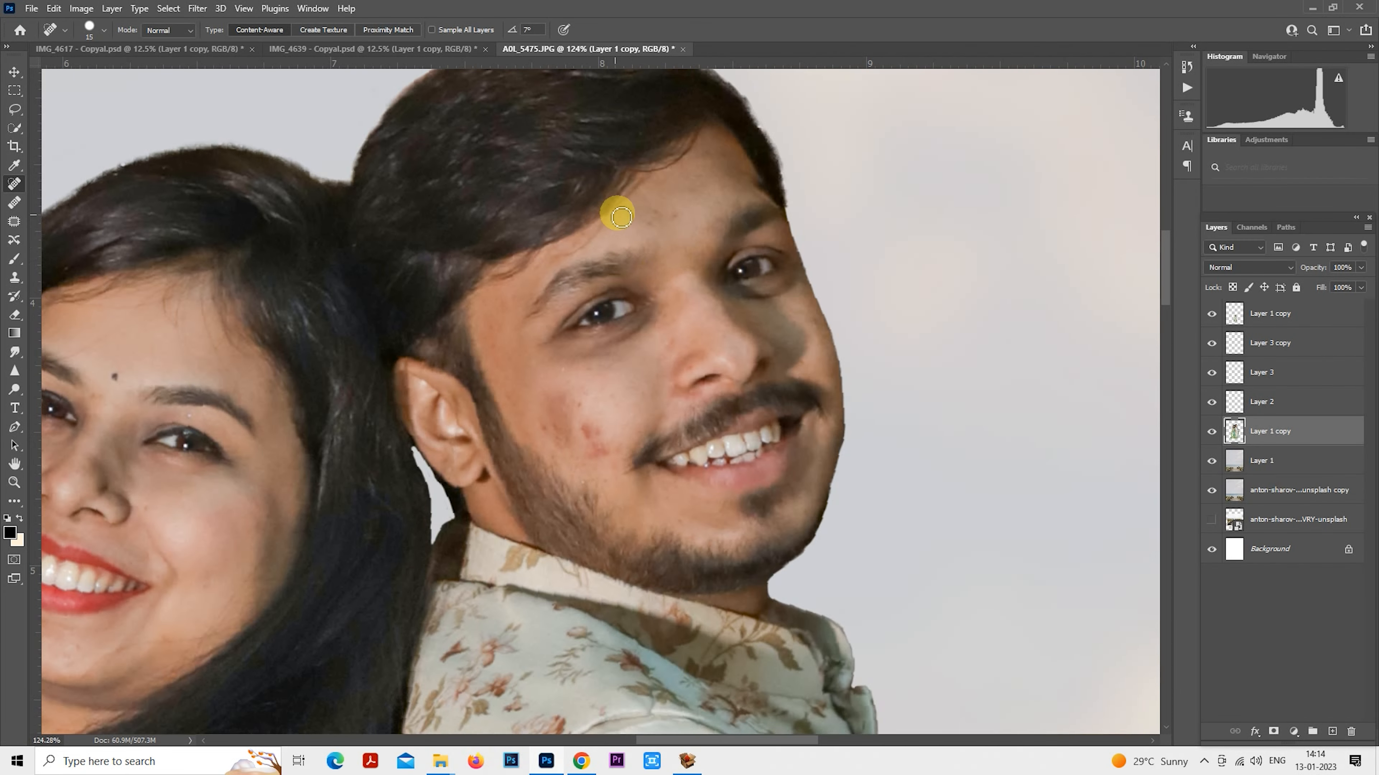
pyautogui.press(']')
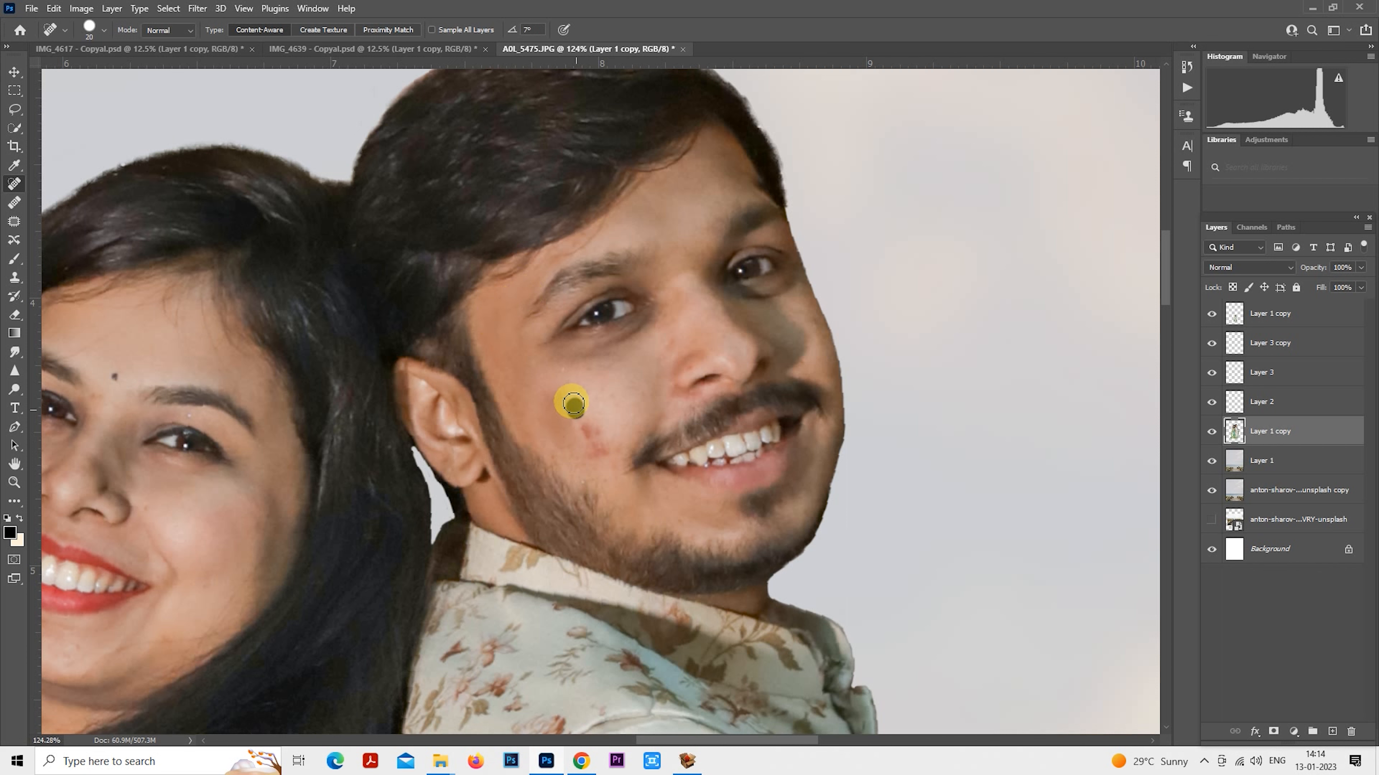
pyautogui.click(593, 447)
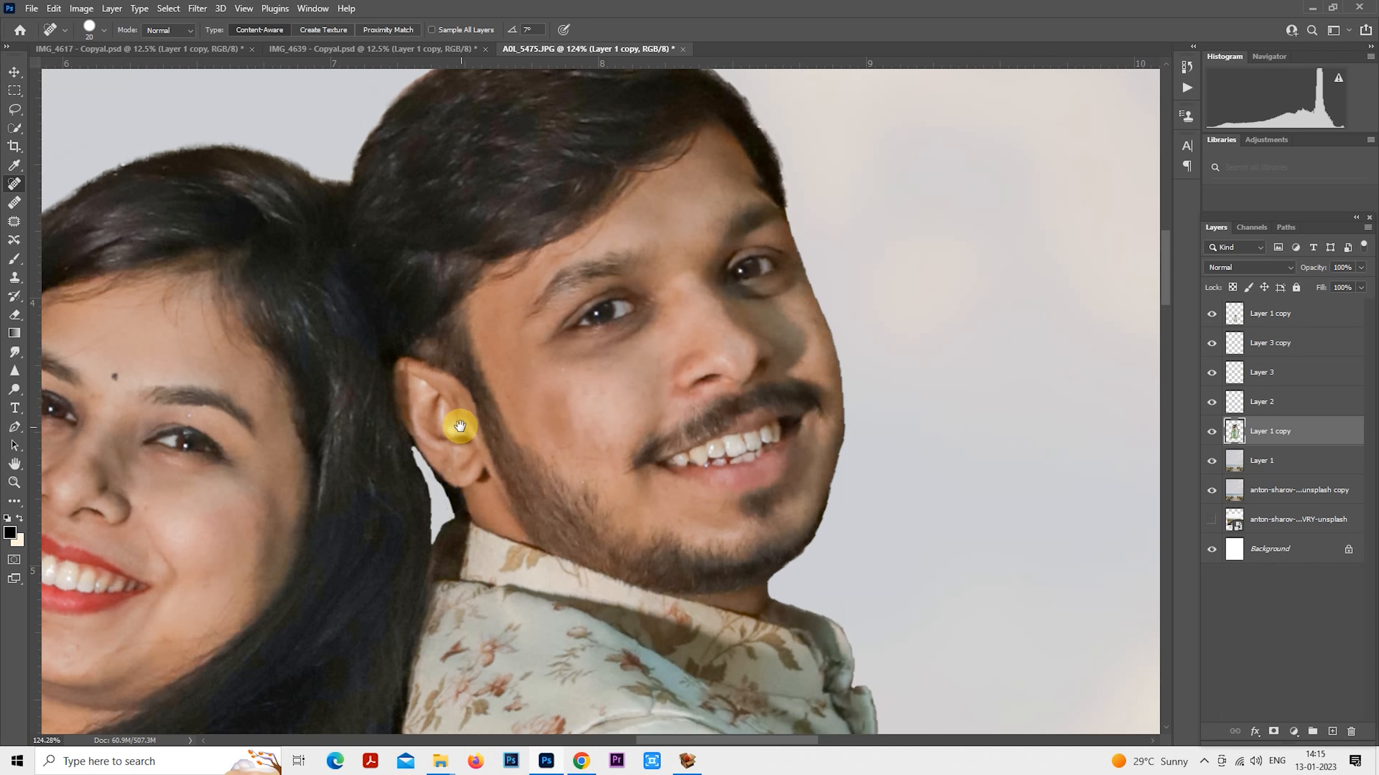
# Heal the small marks on the large woman's cheek and chin with the 20 px Spot Healing Brush.
pyautogui.moveTo(226, 520); pyautogui.dragTo(578, 429)
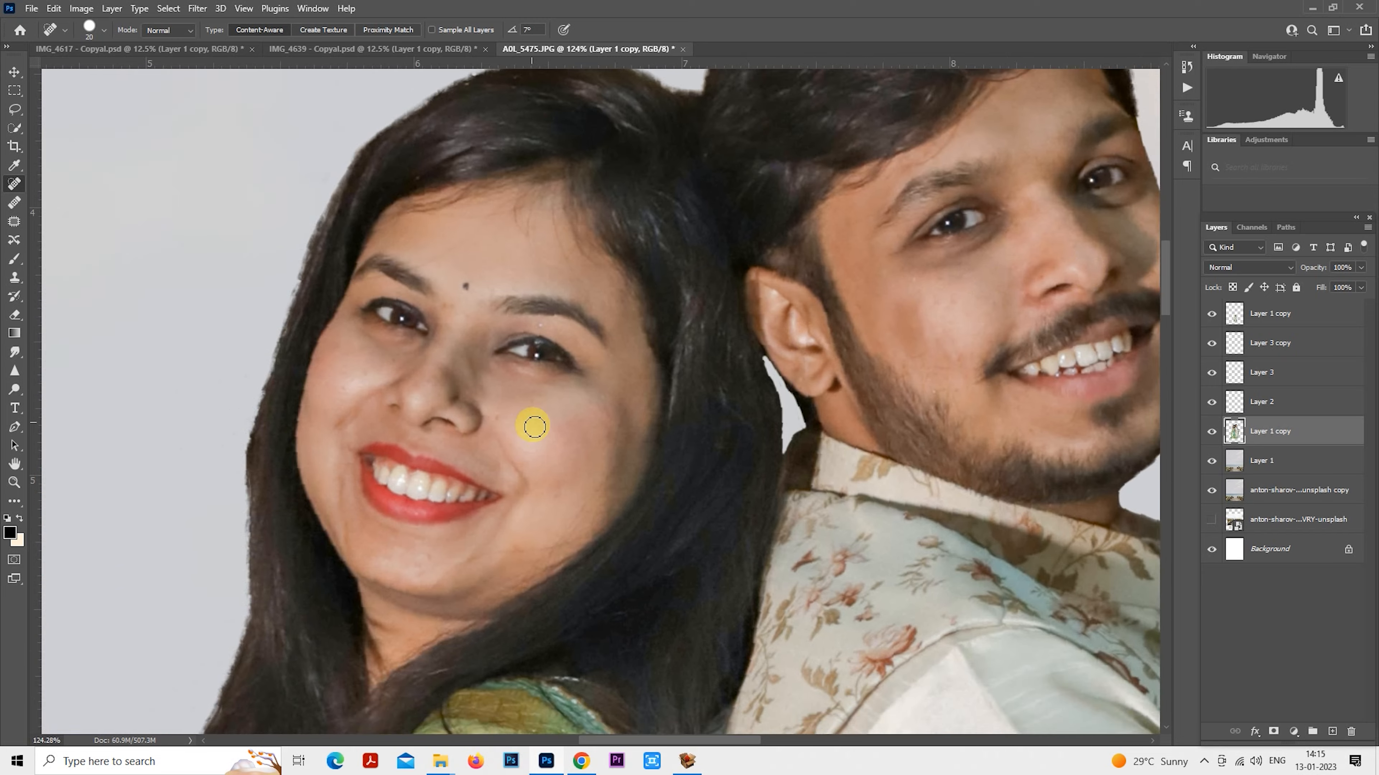
pyautogui.click(609, 418)
pyautogui.click(557, 491)
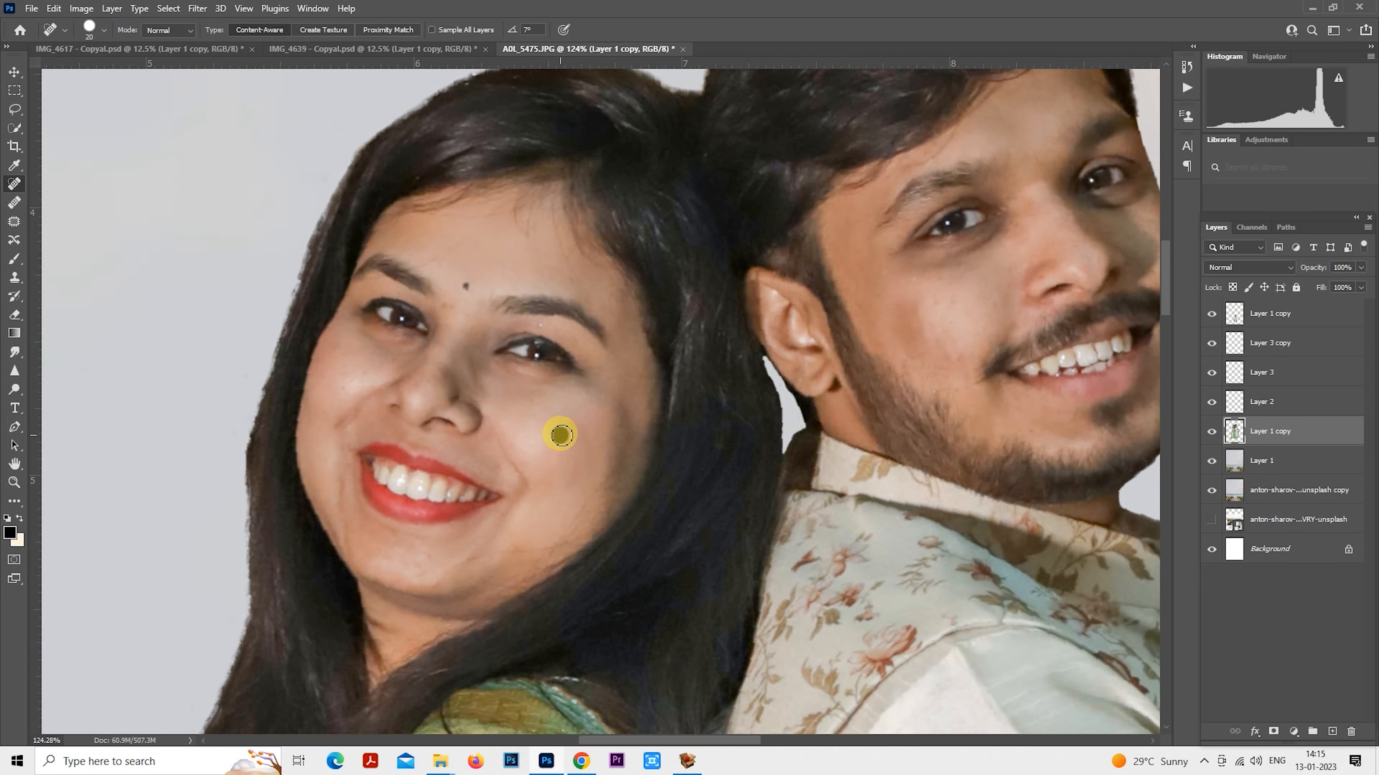
pyautogui.moveTo(671, 440); pyautogui.dragTo(786, 472)
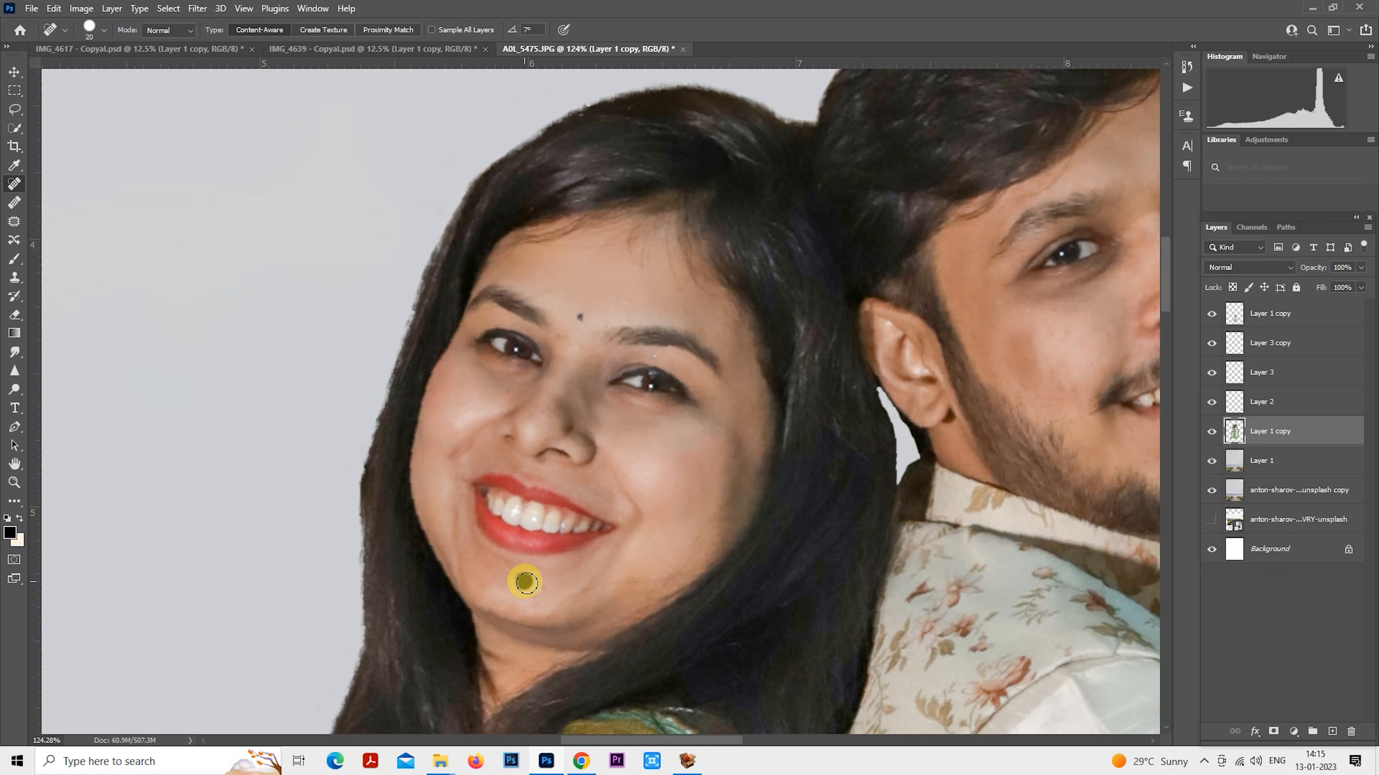
pyautogui.click(628, 579)
pyautogui.click(693, 494)
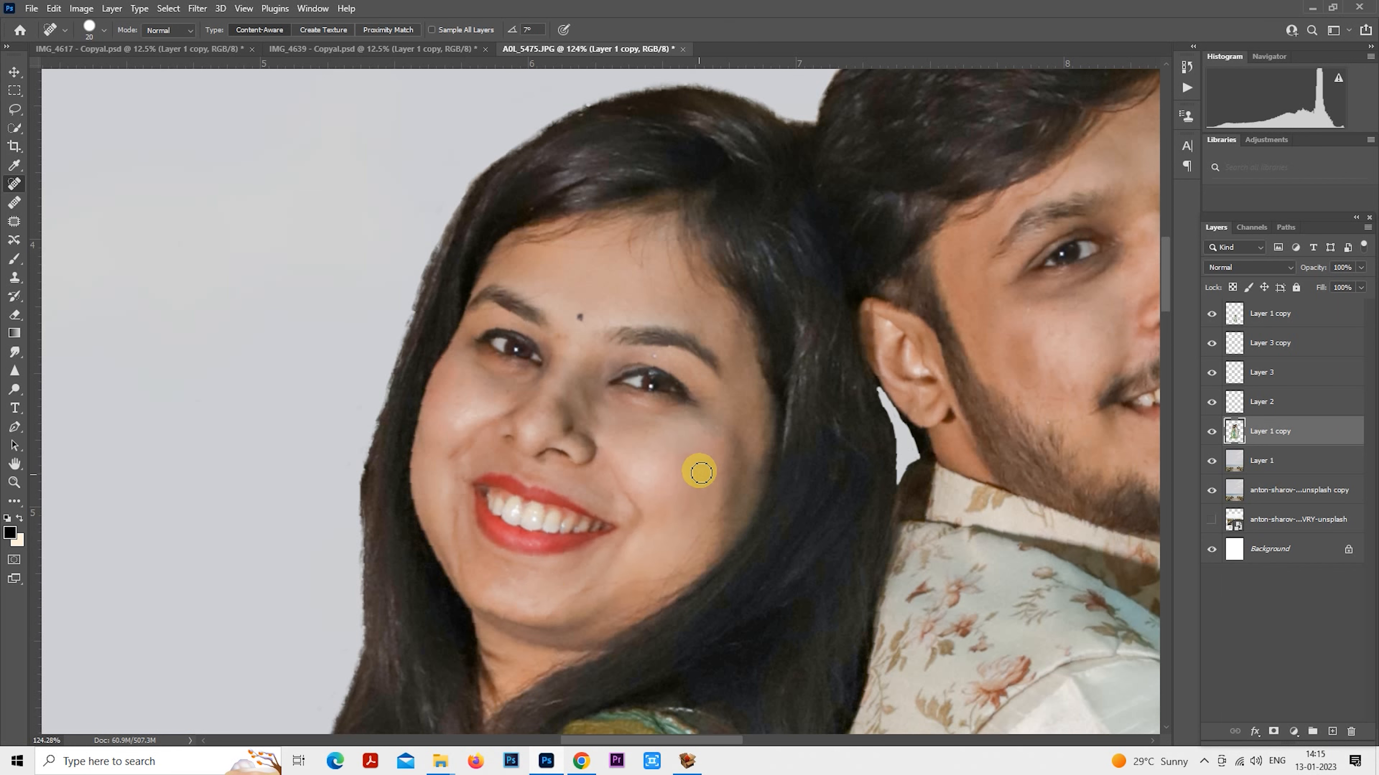
# Smooth the large couple's skin with the SkinFiner filter, checking the man's face at 1:1 before applying it.
pyautogui.scroll(-5, 696, 483)
pyautogui.scroll(-2, 705, 476)
pyautogui.click(197, 9)
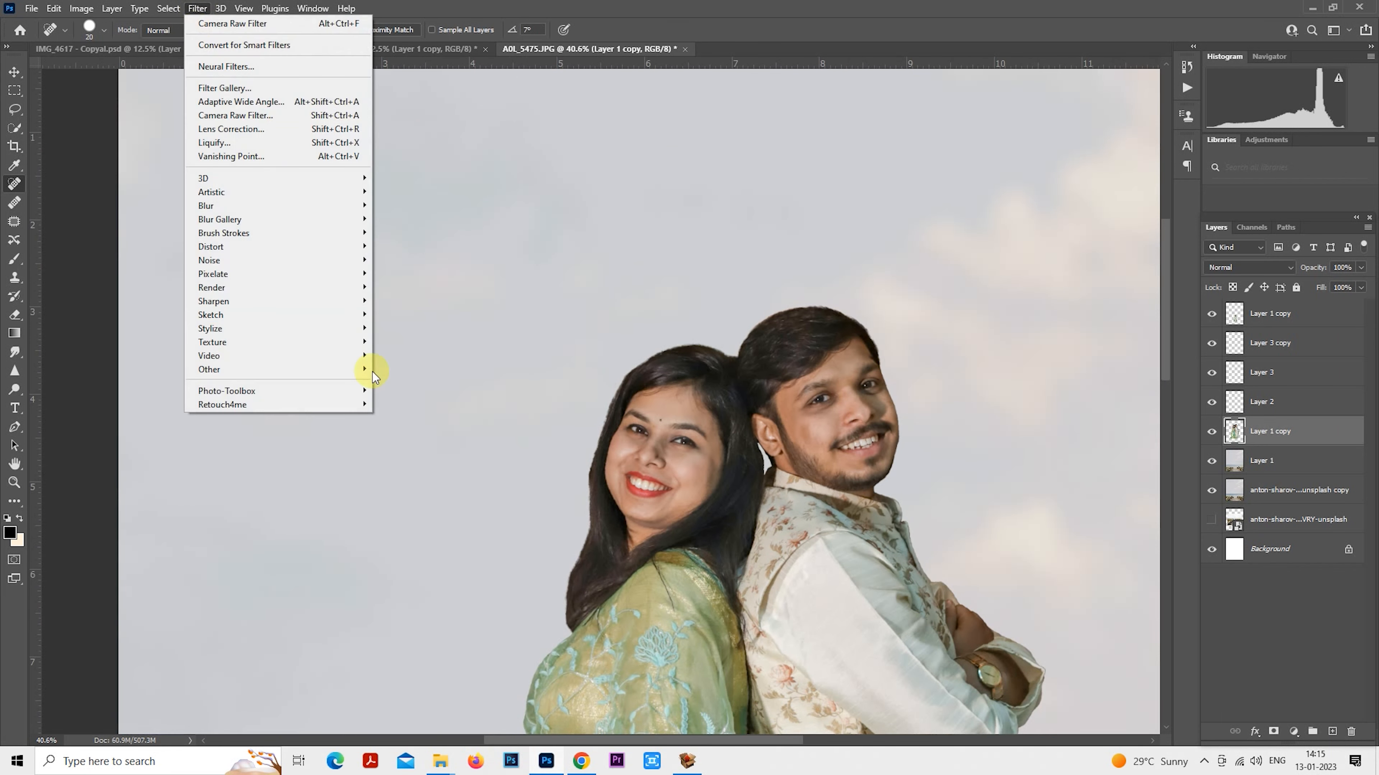
pyautogui.click(402, 391)
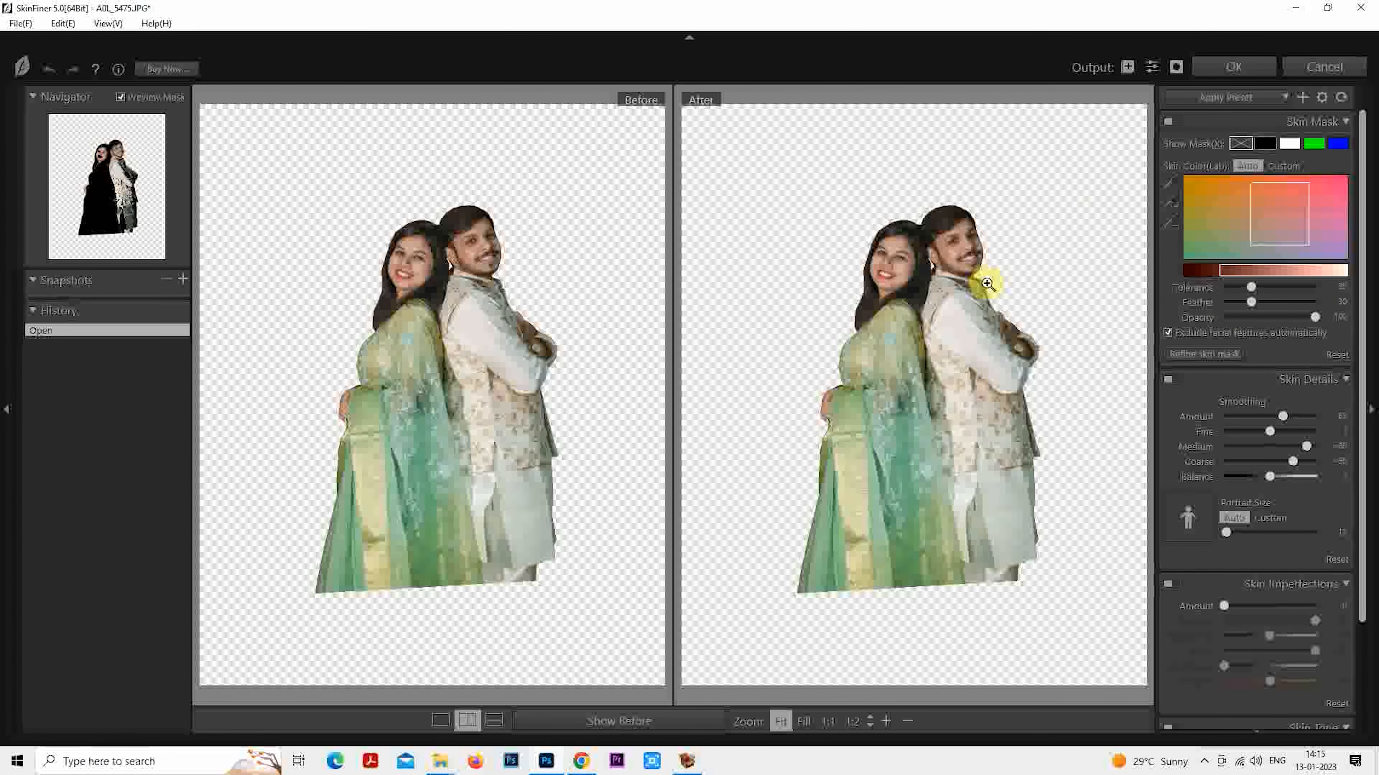
pyautogui.click(969, 243)
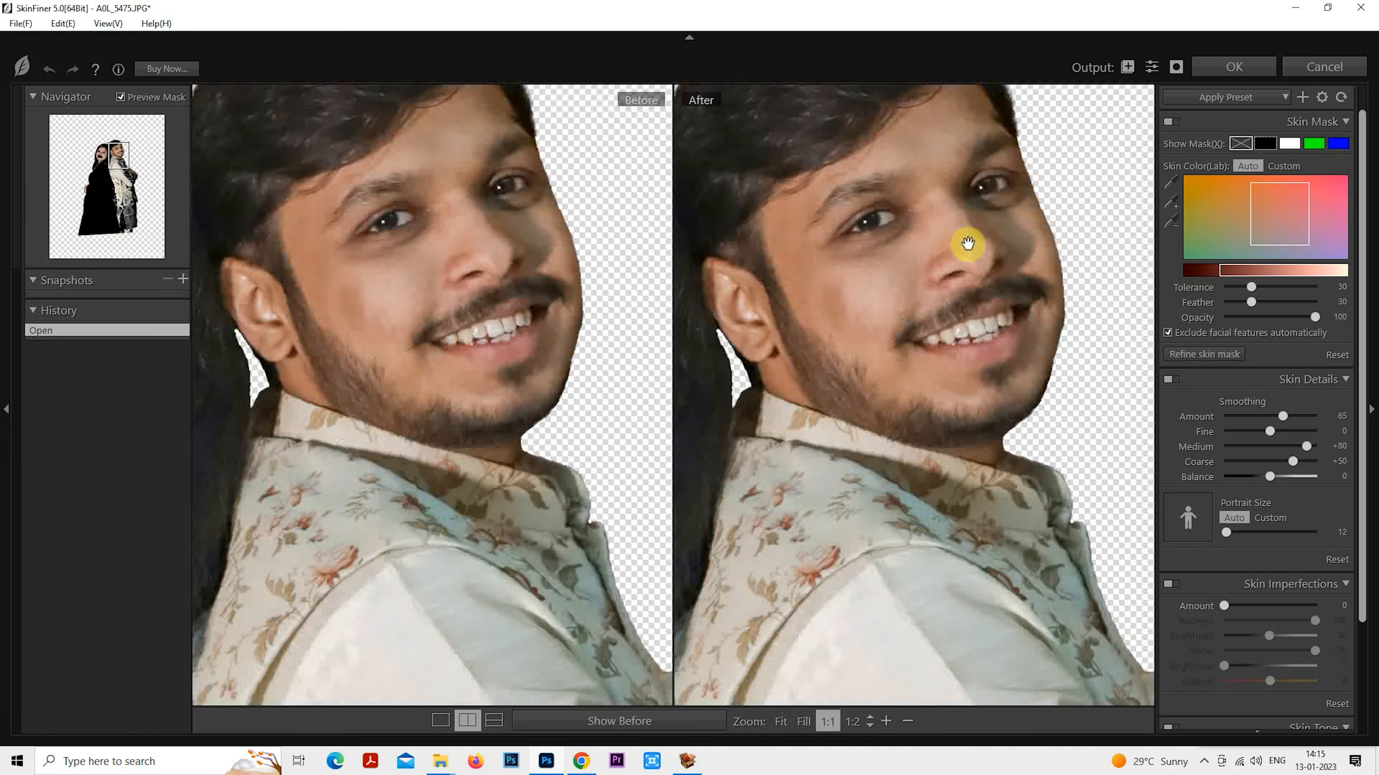
pyautogui.click(1213, 84)
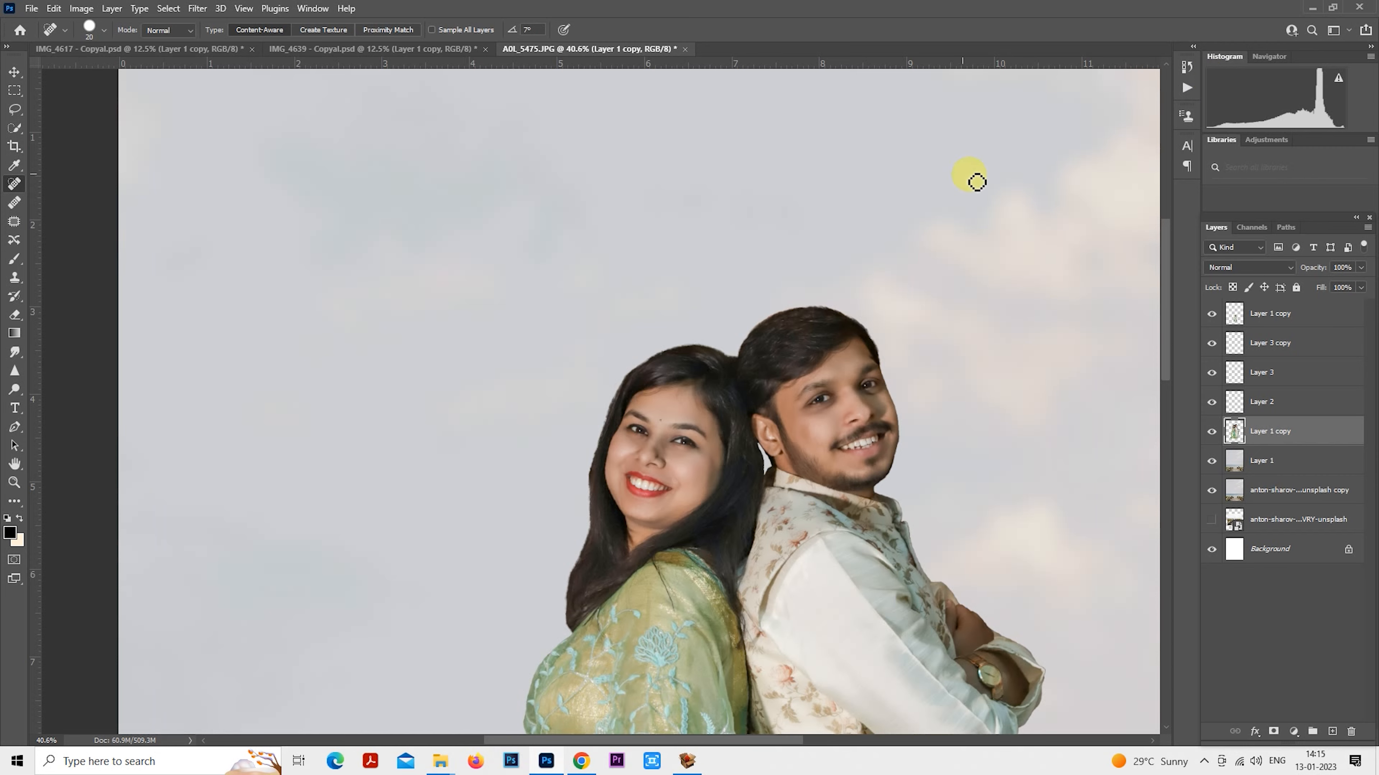
# Scale the large couple to about 125% with Free Transform, shift them slightly downward over the boardwalk, and clear any selection.
pyautogui.scroll(-6, 905, 284)
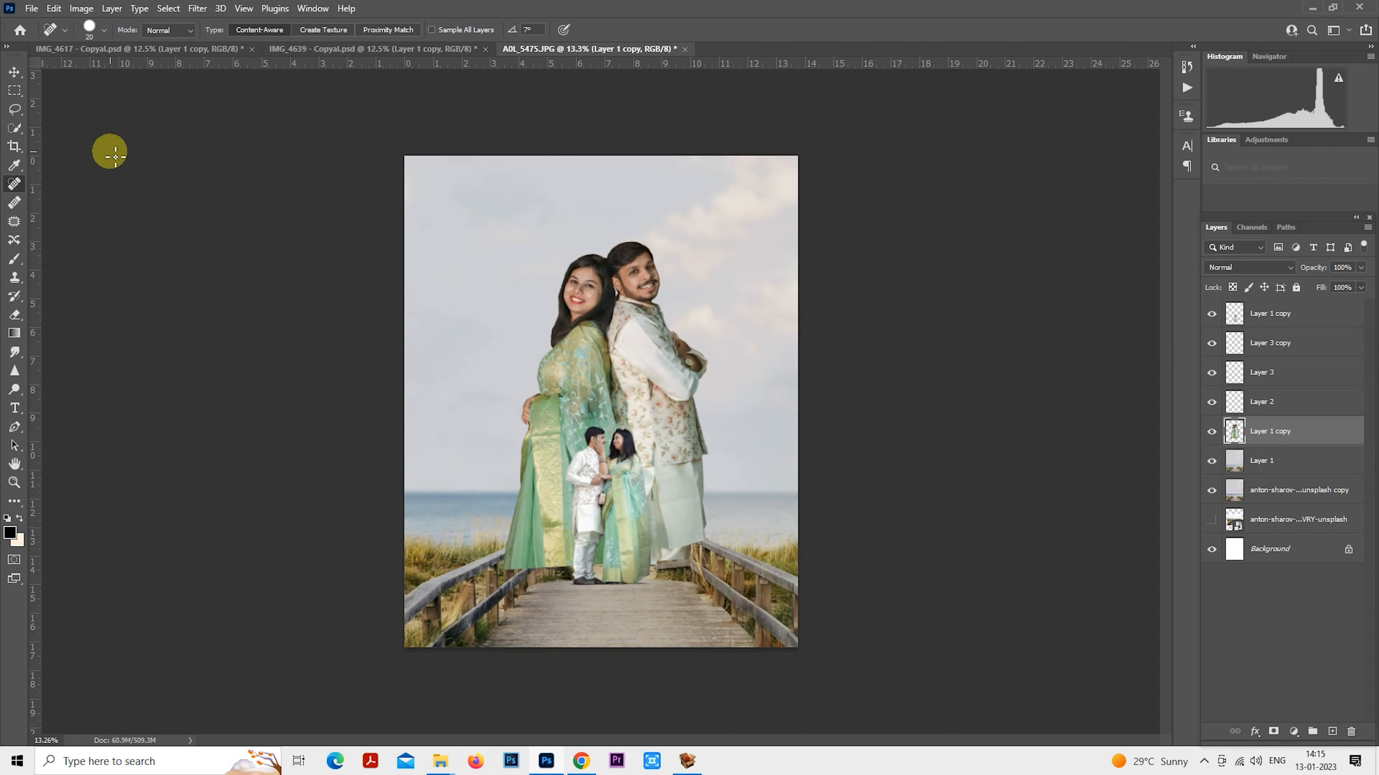
pyautogui.click(13, 91)
pyautogui.rightClick(705, 337)
pyautogui.click(771, 462)
pyautogui.moveTo(687, 539); pyautogui.dragTo(705, 571)
pyautogui.moveTo(674, 496); pyautogui.dragTo(669, 506)
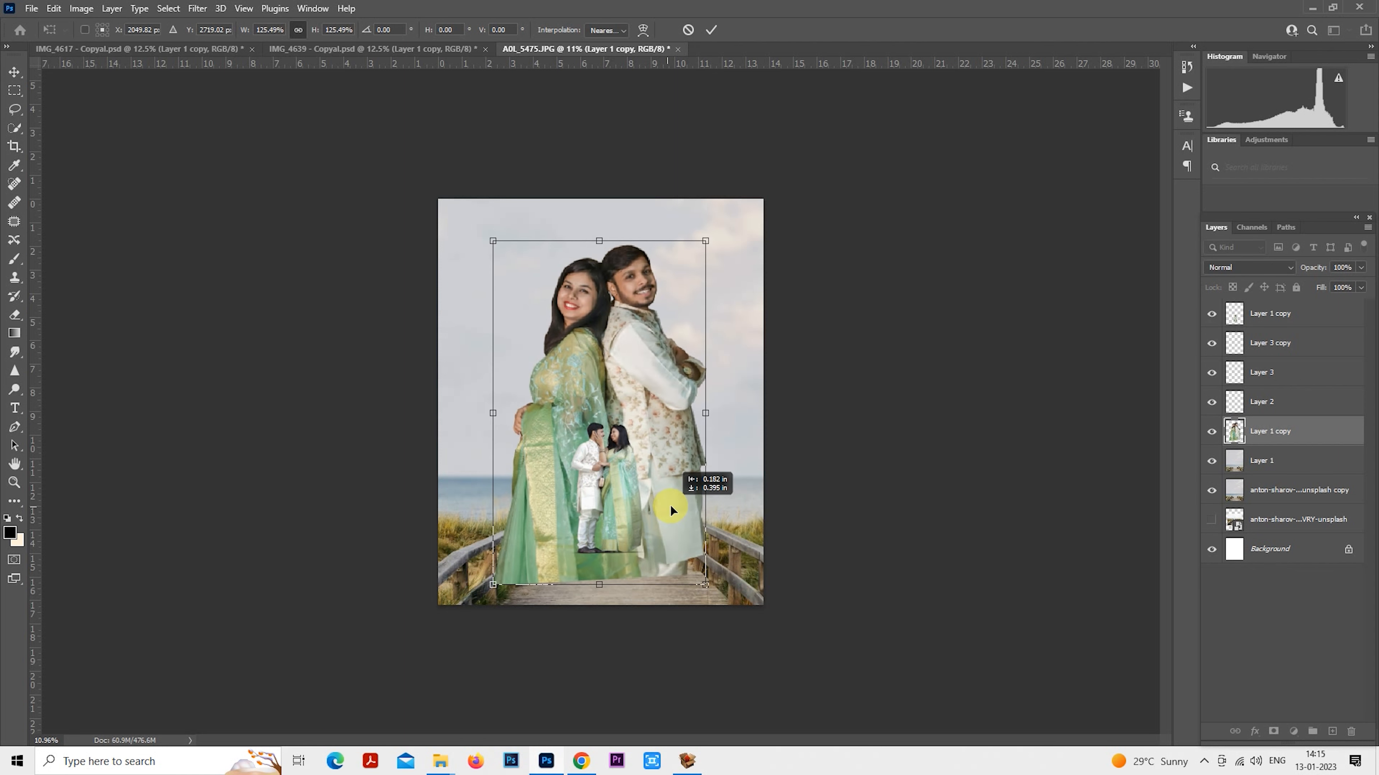
pyautogui.press('Return')
pyautogui.press('m')
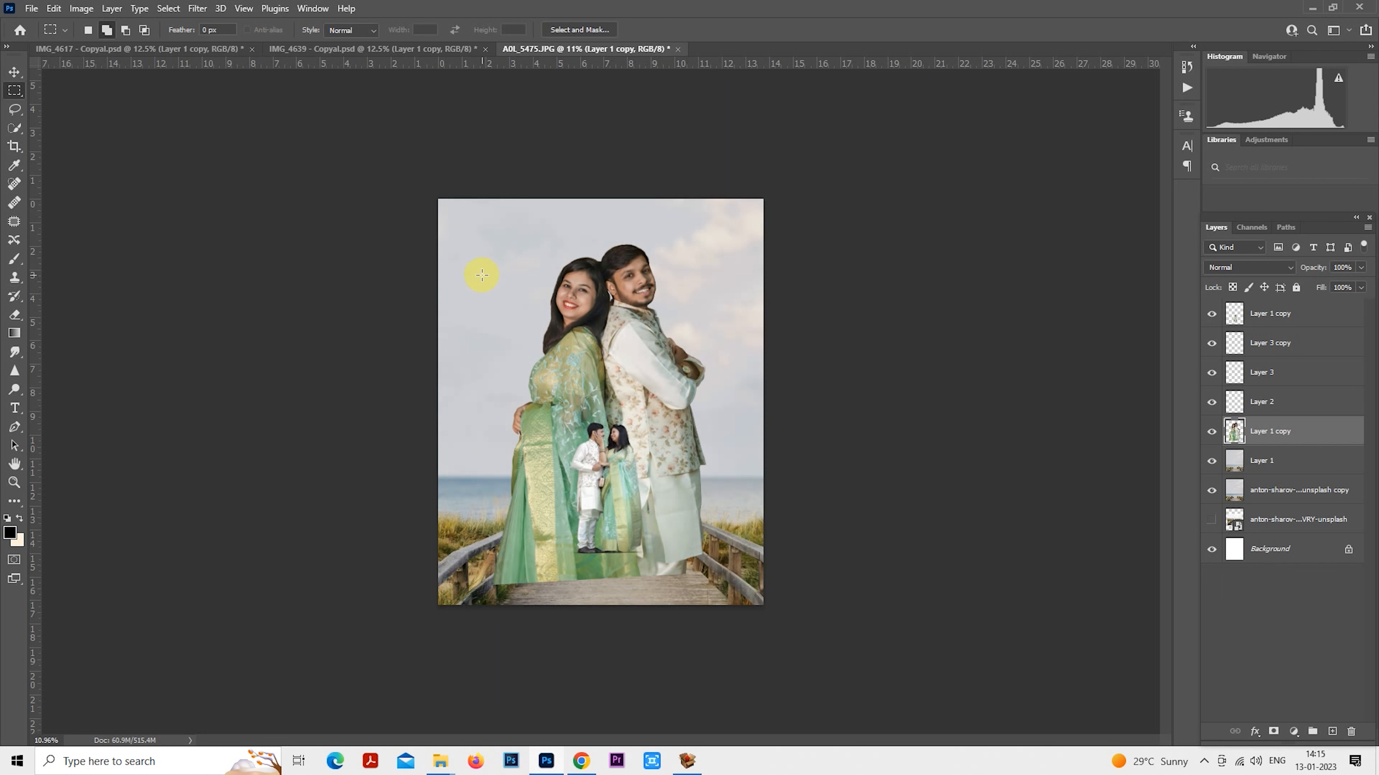
pyautogui.moveTo(471, 234); pyautogui.dragTo(502, 394)
pyautogui.hotkey('ctrl', 'd')
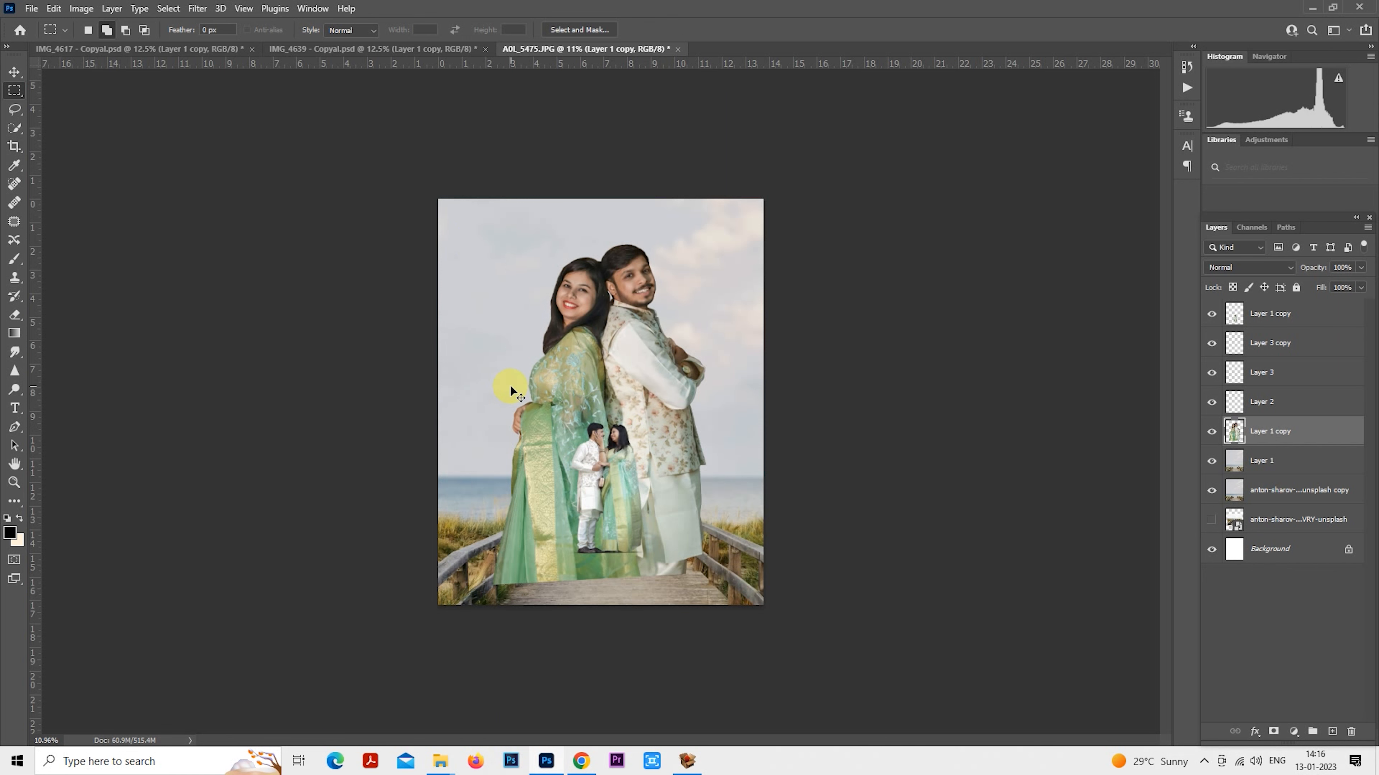
pyautogui.scroll(-2, 573, 348)
pyautogui.scroll(1, 538, 457)
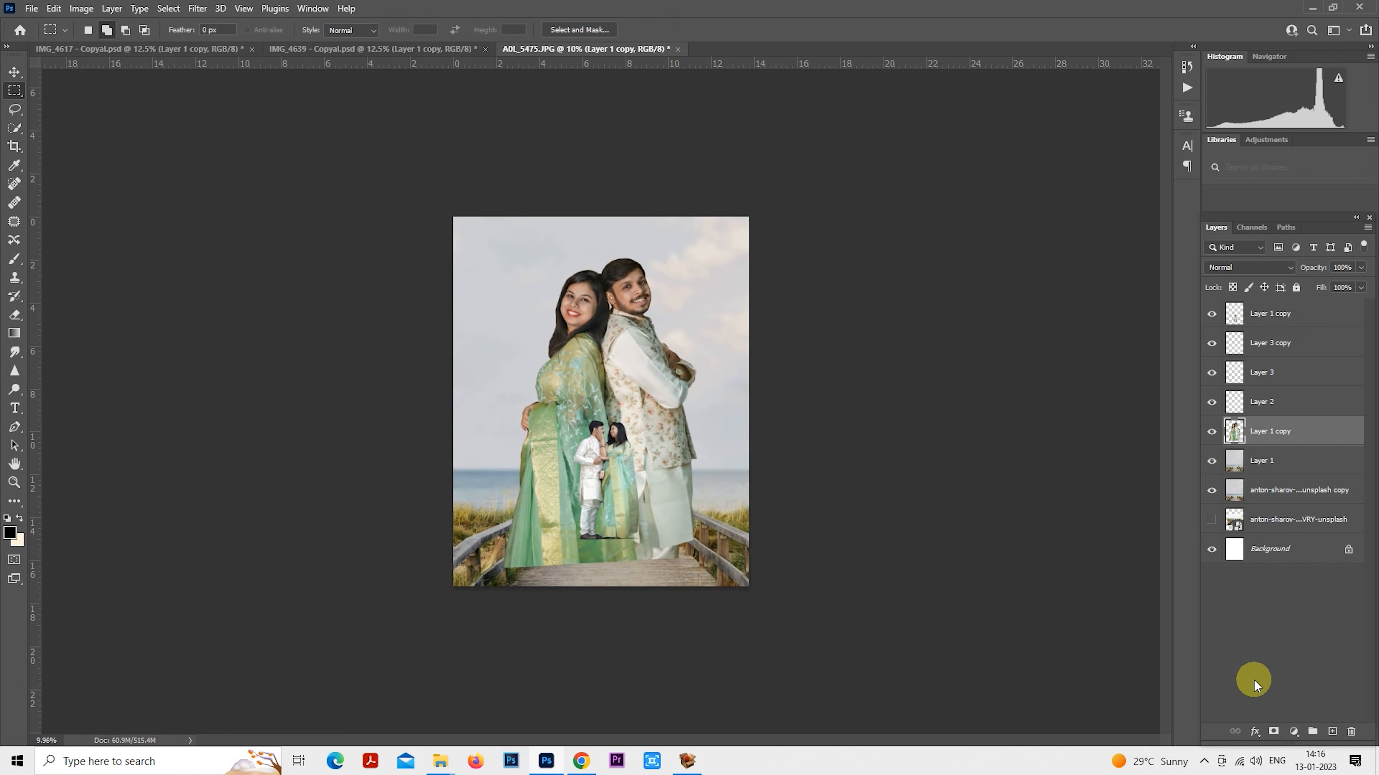
# Add a layer mask to the large couple and paint out their lower bodies with a very large soft black brush.
pyautogui.click(1273, 731)
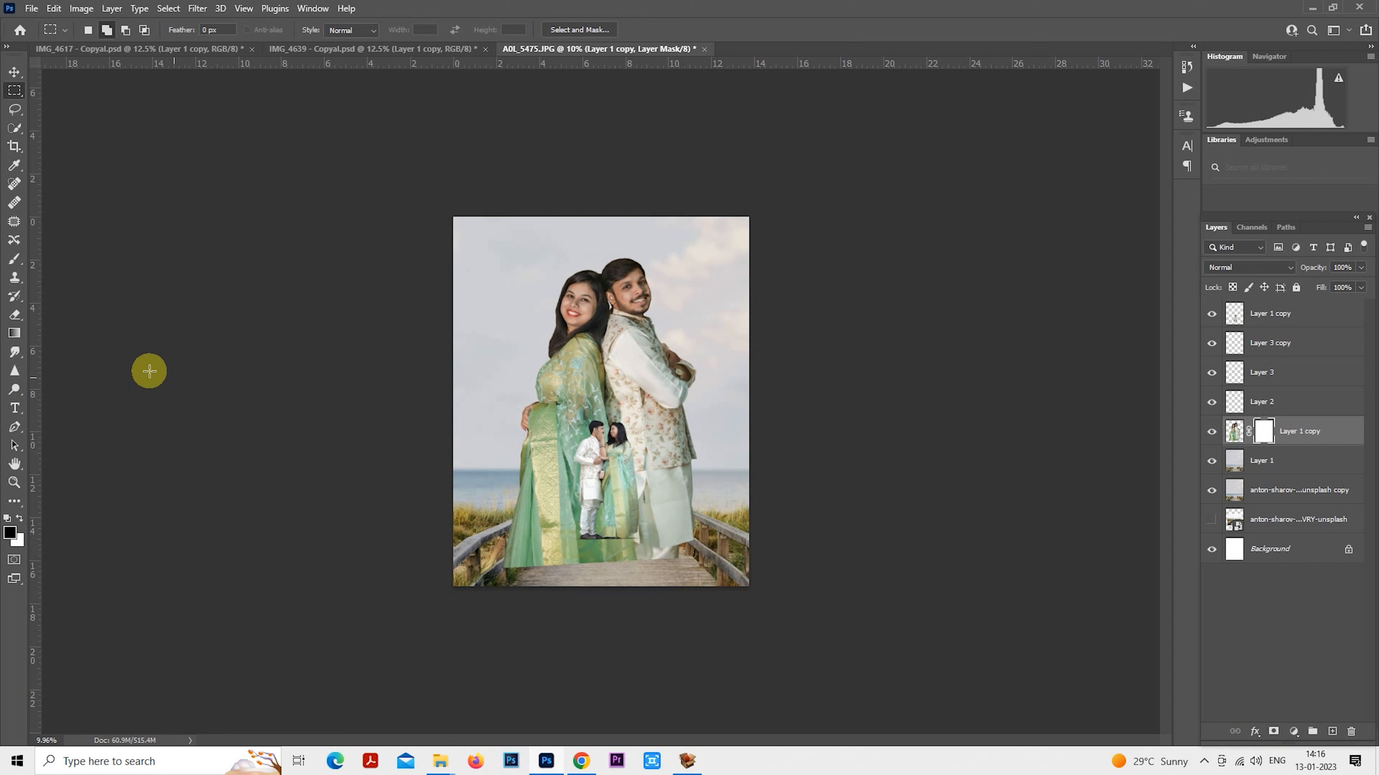
pyautogui.click(14, 259)
pyautogui.press(']')
pyautogui.press(']')
pyautogui.press(']')
pyautogui.press(']')
pyautogui.press(']')
pyautogui.press(']')
pyautogui.press(']')
pyautogui.press(']')
pyautogui.press(']')
pyautogui.press(']')
pyautogui.press(']')
pyautogui.press(']')
pyautogui.press(']')
pyautogui.press(']')
pyautogui.press(']')
pyautogui.press(']')
pyautogui.press(']')
pyautogui.press(']')
pyautogui.press(']')
pyautogui.press(']')
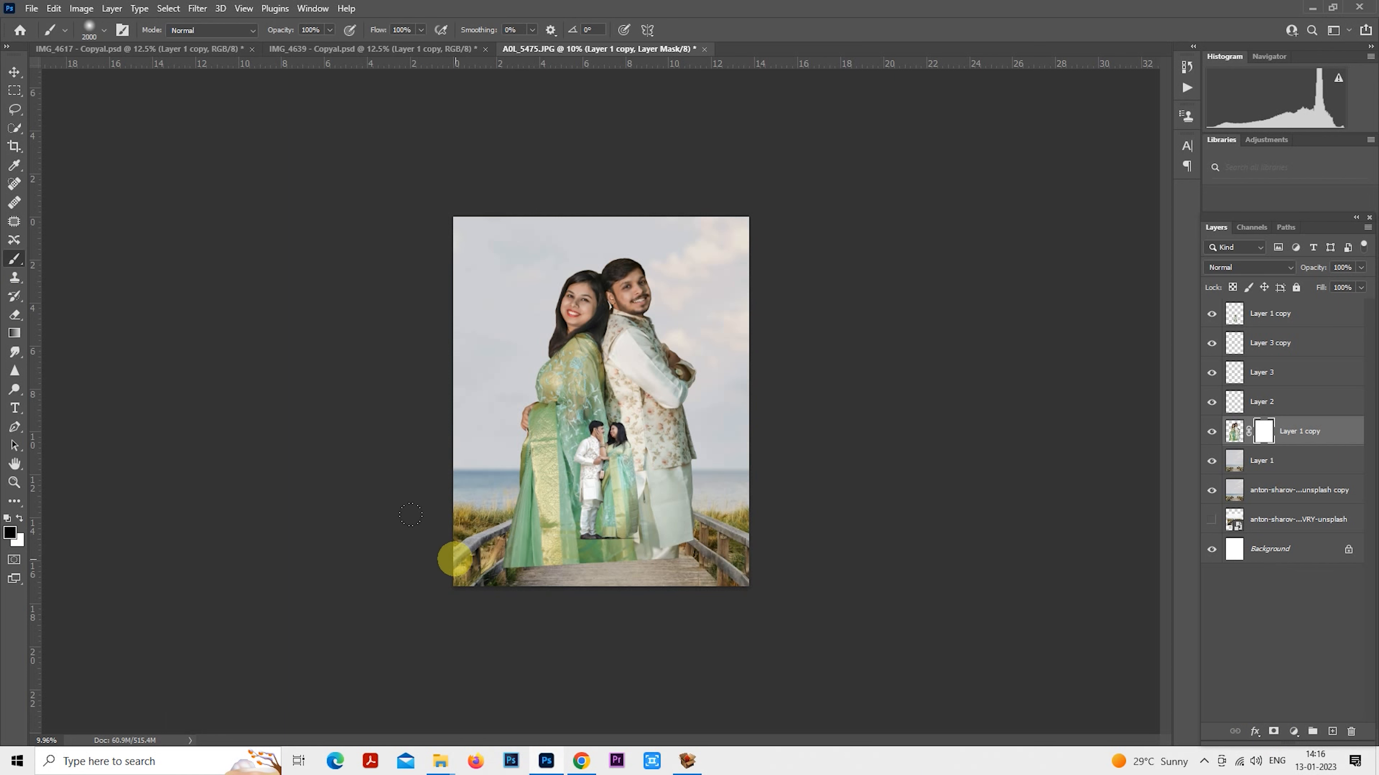
pyautogui.moveTo(459, 542)
pyautogui.mouseDown()
pyautogui.moveTo(538, 572)
pyautogui.moveTo(606, 575)
pyautogui.moveTo(455, 548)
pyautogui.moveTo(459, 520)
pyautogui.moveTo(637, 551)
pyautogui.moveTo(767, 533)
pyautogui.moveTo(766, 452)
pyautogui.mouseUp()
# Refine the faded lower edge of the large couple on the mask with a soft brush of roughly 2200 down to 1700 px.
pyautogui.press('[')
pyautogui.press('[')
pyautogui.press('[')
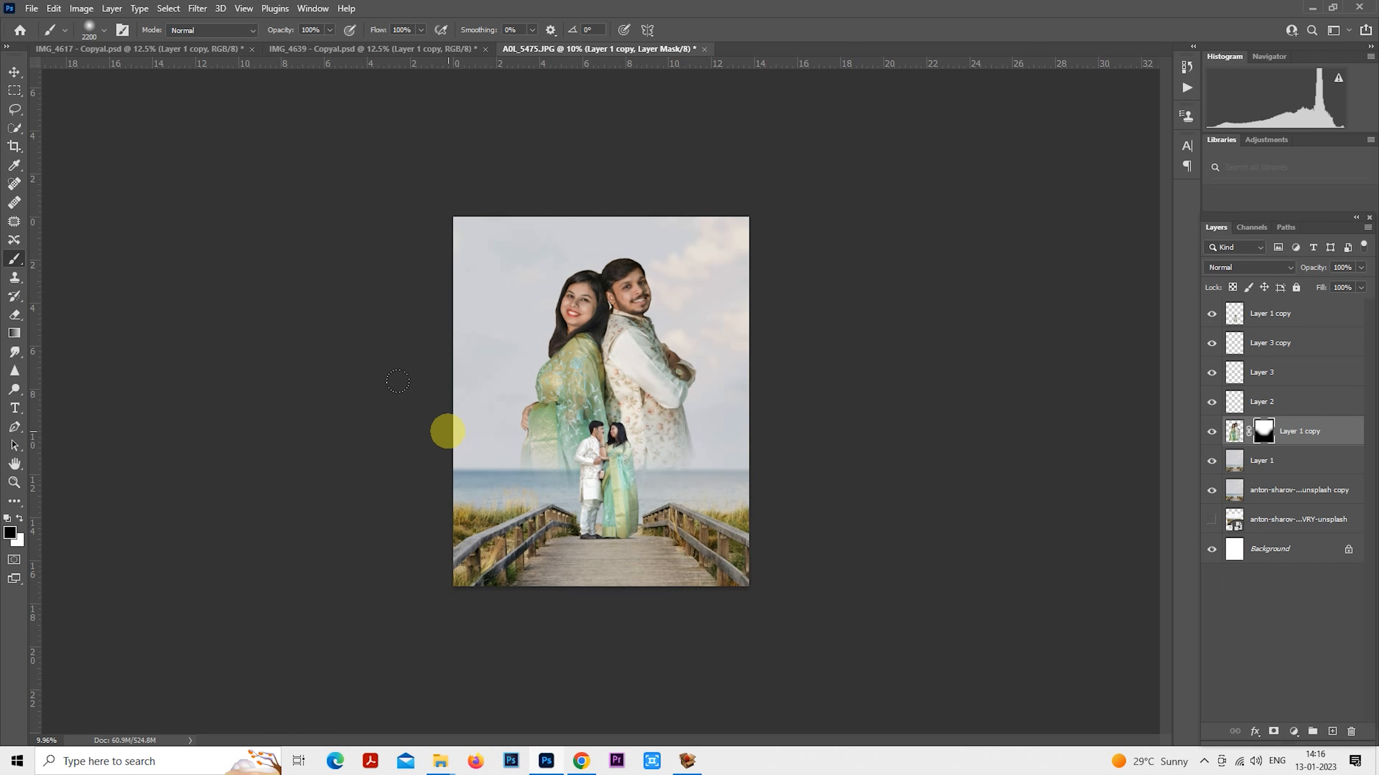
pyautogui.press('[')
pyautogui.moveTo(444, 408)
pyautogui.mouseDown()
pyautogui.moveTo(451, 465)
pyautogui.moveTo(497, 516)
pyautogui.moveTo(613, 543)
pyautogui.mouseUp()
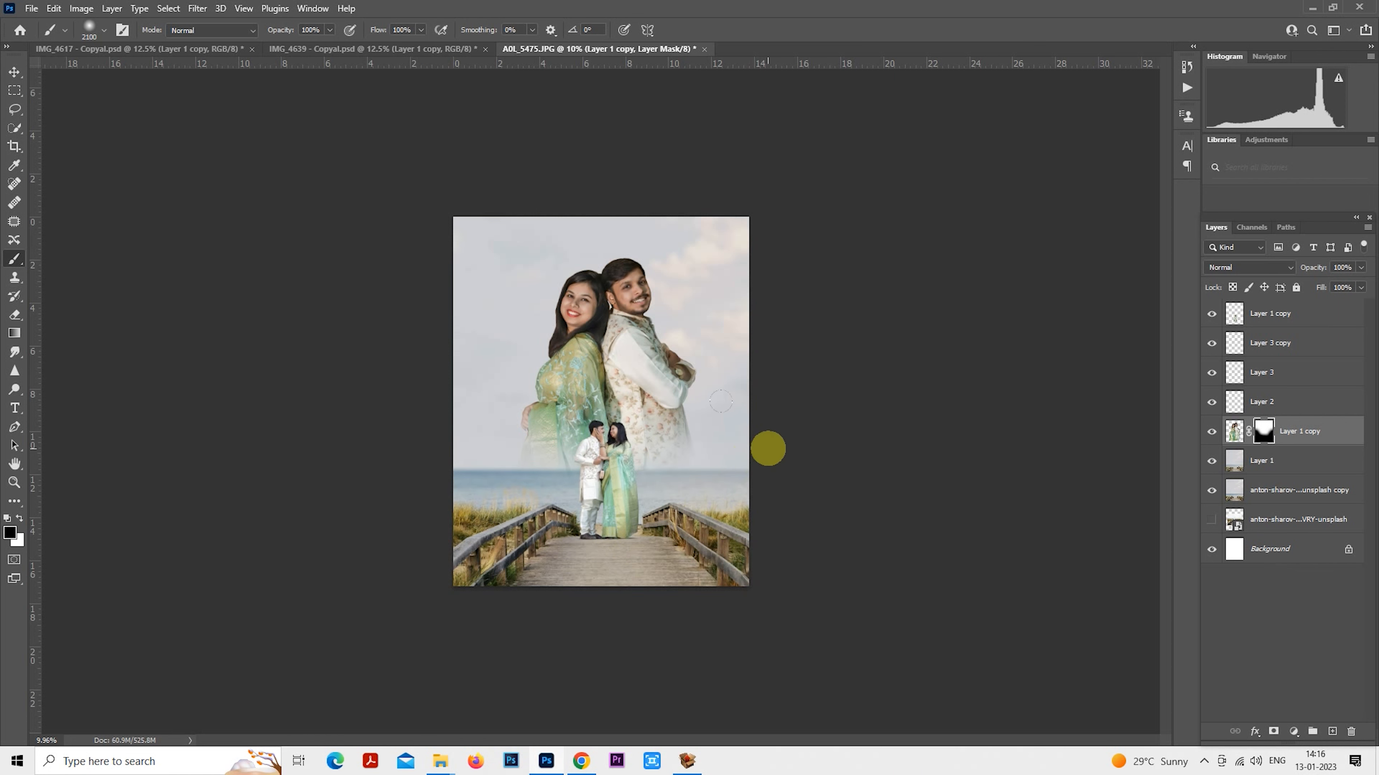
pyautogui.press('[')
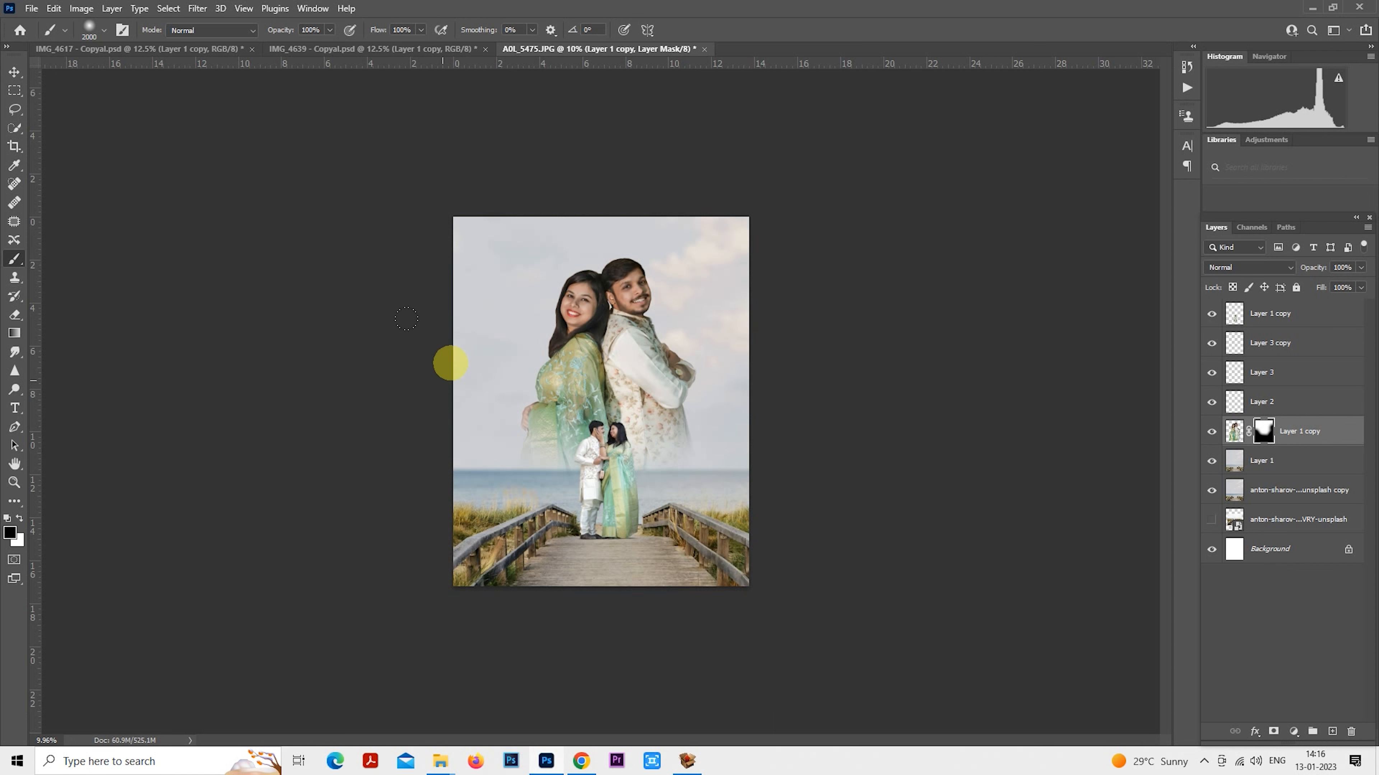
pyautogui.moveTo(399, 399)
pyautogui.mouseDown()
pyautogui.moveTo(398, 436)
pyautogui.moveTo(487, 499)
pyautogui.moveTo(611, 496)
pyautogui.moveTo(692, 479)
pyautogui.moveTo(719, 455)
pyautogui.moveTo(707, 383)
pyautogui.moveTo(667, 481)
pyautogui.moveTo(607, 498)
pyautogui.mouseUp()
pyautogui.moveTo(650, 542)
pyautogui.mouseDown()
pyautogui.moveTo(471, 509)
pyautogui.moveTo(451, 438)
pyautogui.moveTo(512, 529)
pyautogui.moveTo(544, 483)
pyautogui.moveTo(645, 528)
pyautogui.mouseUp()
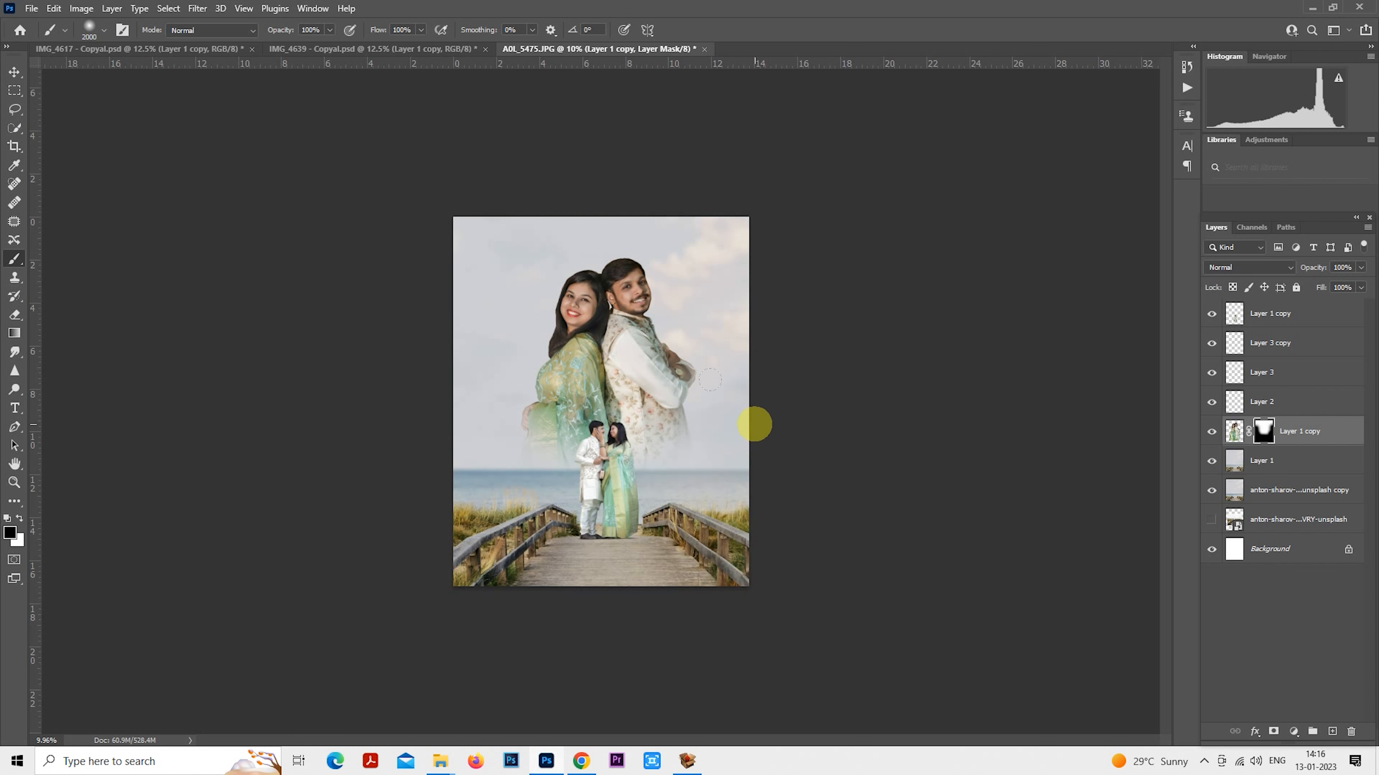
pyautogui.moveTo(584, 464)
pyautogui.mouseDown()
pyautogui.moveTo(452, 409)
pyautogui.moveTo(477, 484)
pyautogui.moveTo(690, 603)
pyautogui.moveTo(674, 532)
pyautogui.moveTo(681, 575)
pyautogui.mouseUp()
pyautogui.scroll(4, 700, 503)
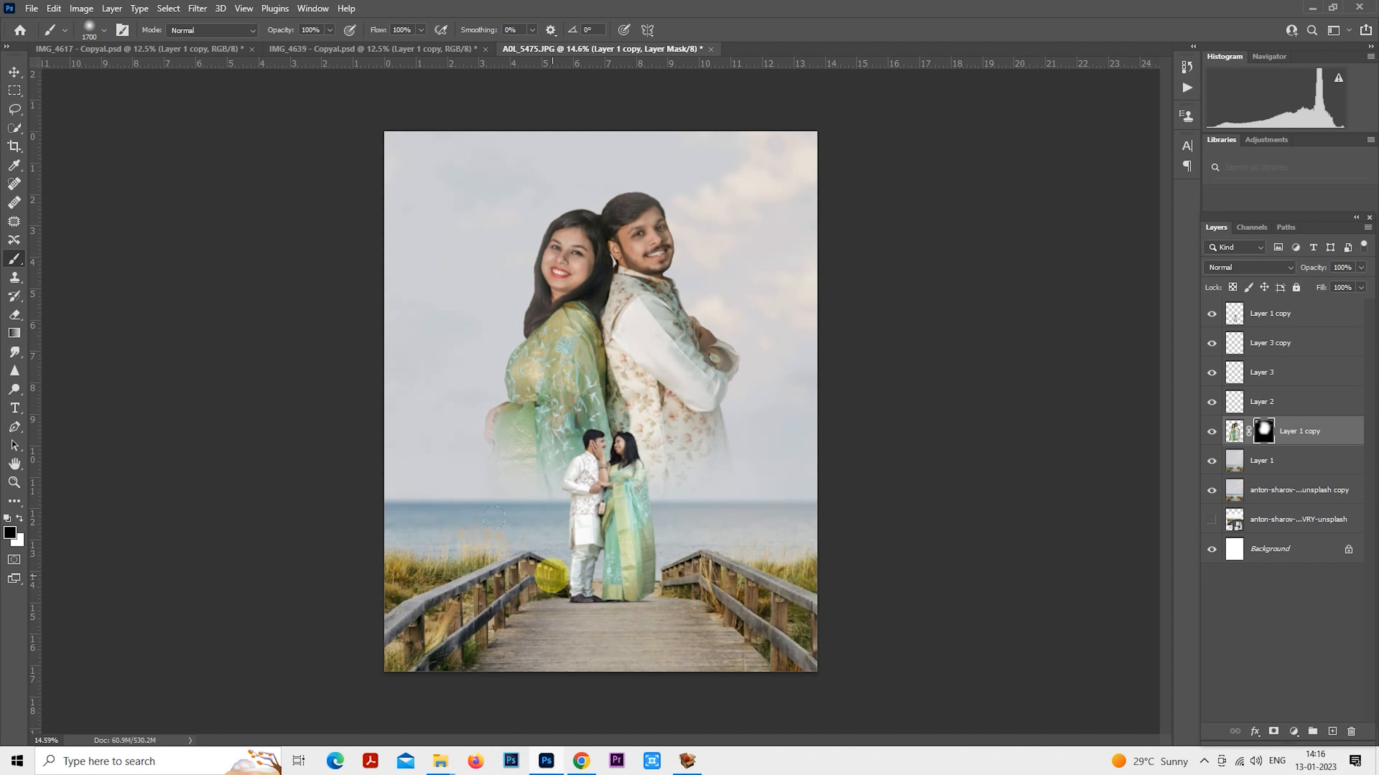
pyautogui.press(']')
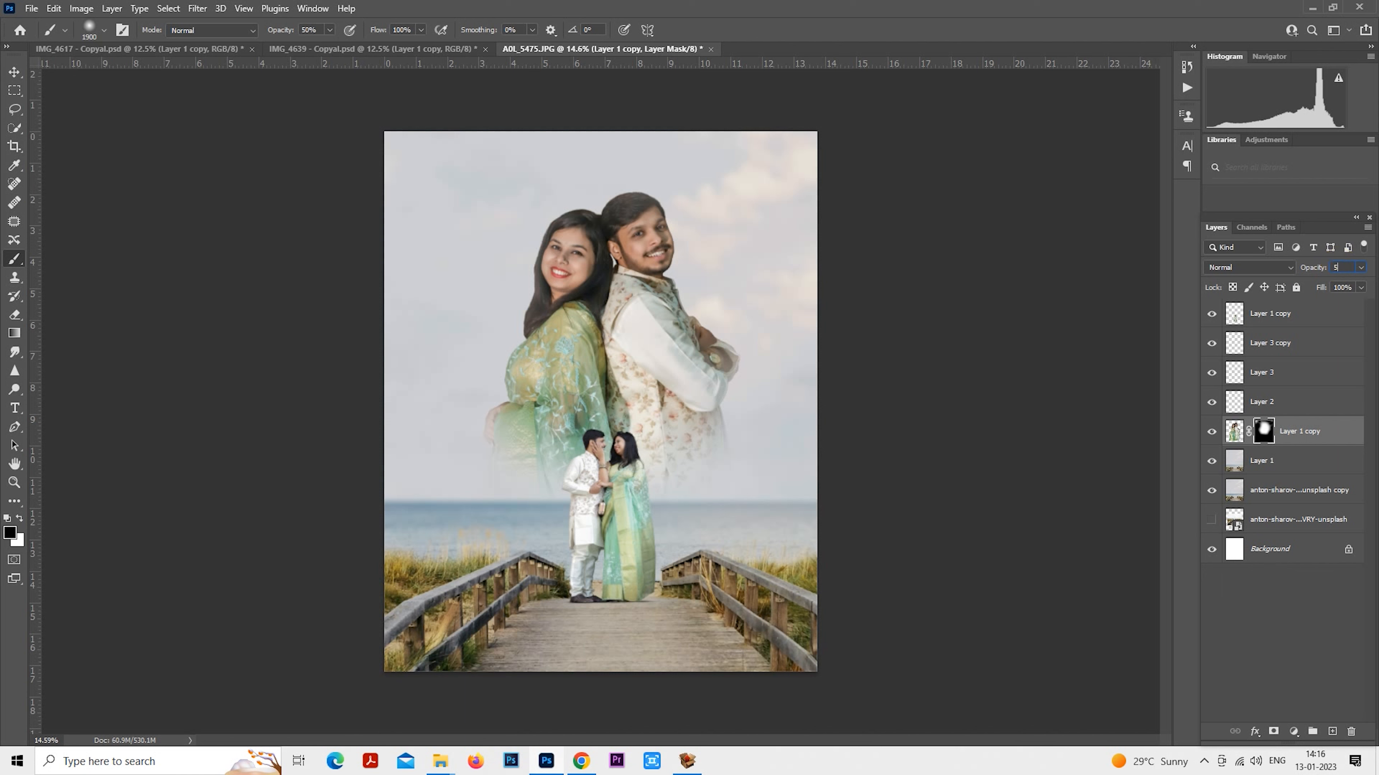
# Set the large couple's layer opacity to 50%, preview the Overlay blend mode, and keep Normal.
pyautogui.write('0')
pyautogui.press('Return')
pyautogui.click(1249, 267)
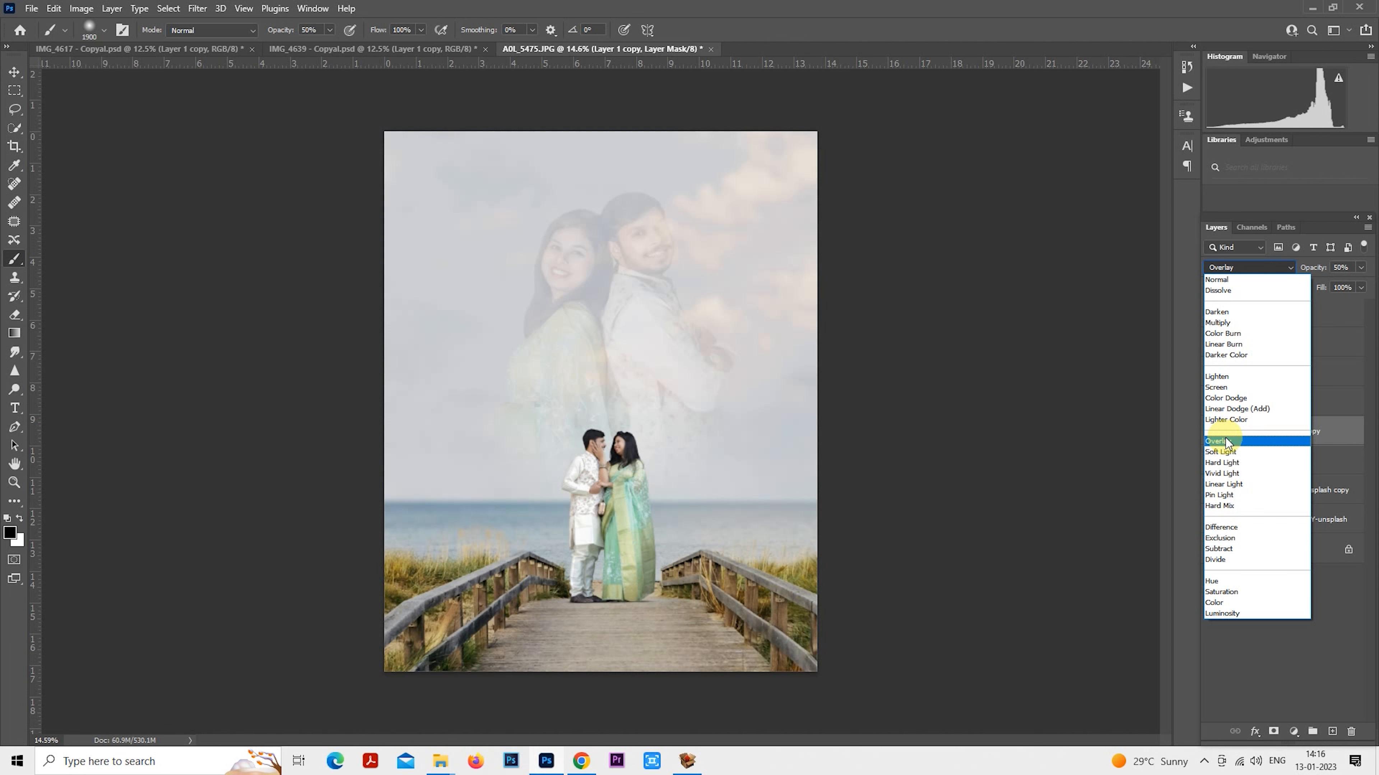
pyautogui.click(950, 316)
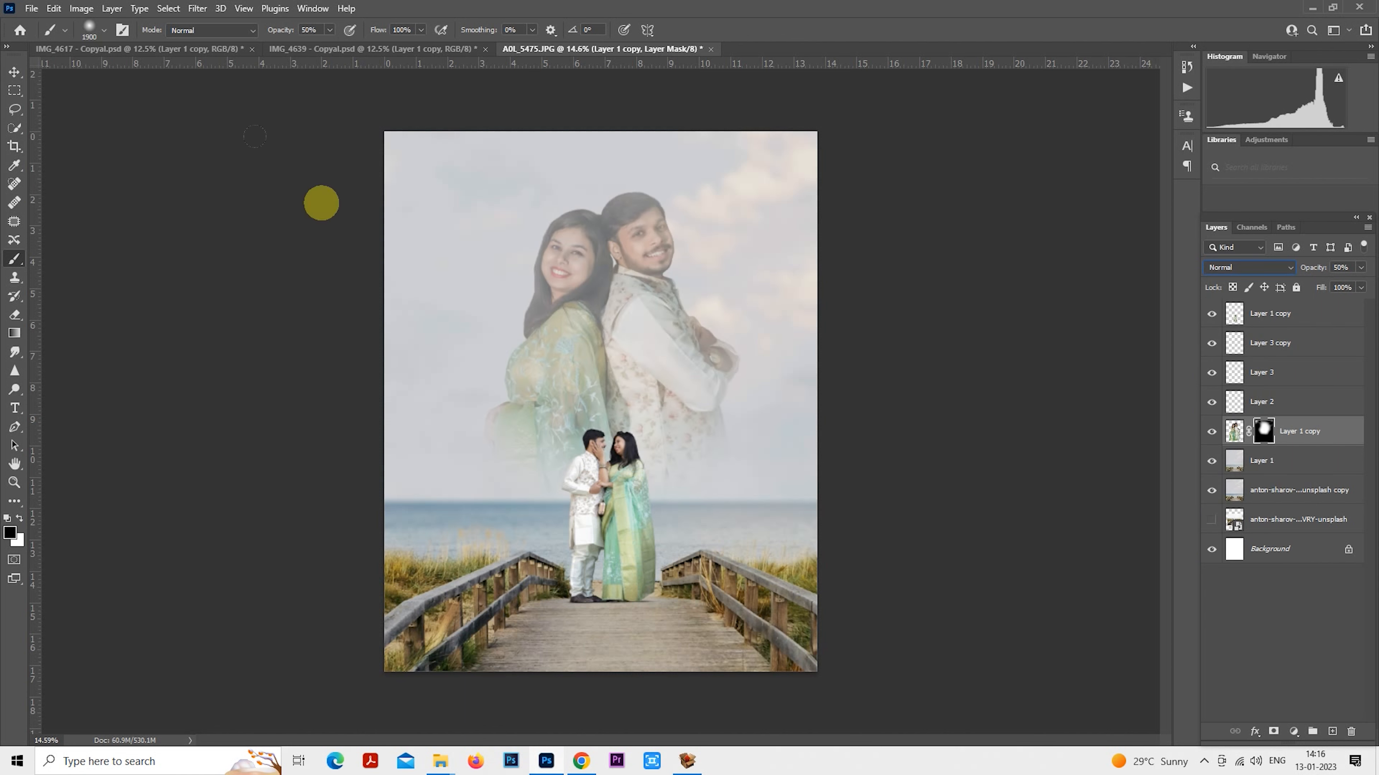
# Enlarge the masked large couple with Free Transform until they nearly span the canvas width, and reposition them behind the small couple.
pyautogui.click(14, 90)
pyautogui.scroll(-2, 827, 445)
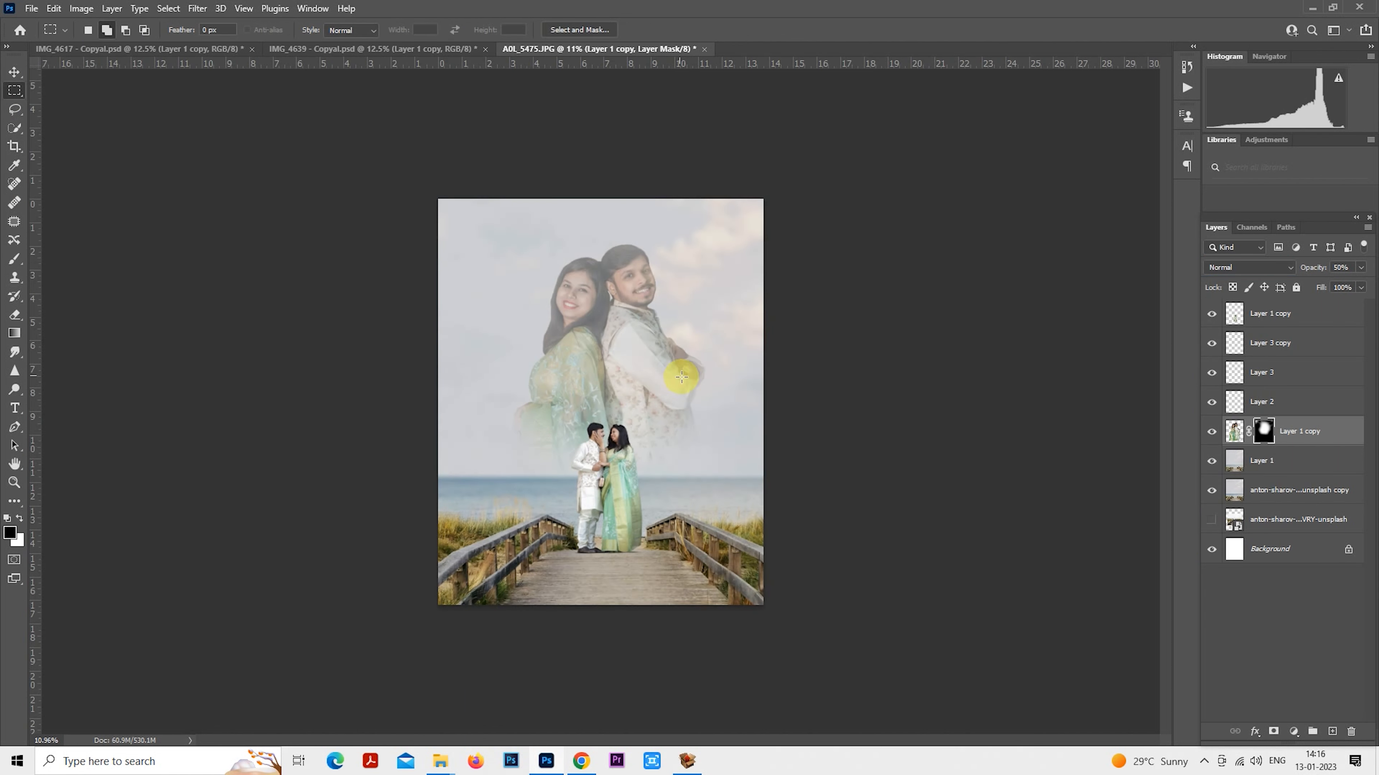
pyautogui.rightClick(636, 336)
pyautogui.click(994, 305)
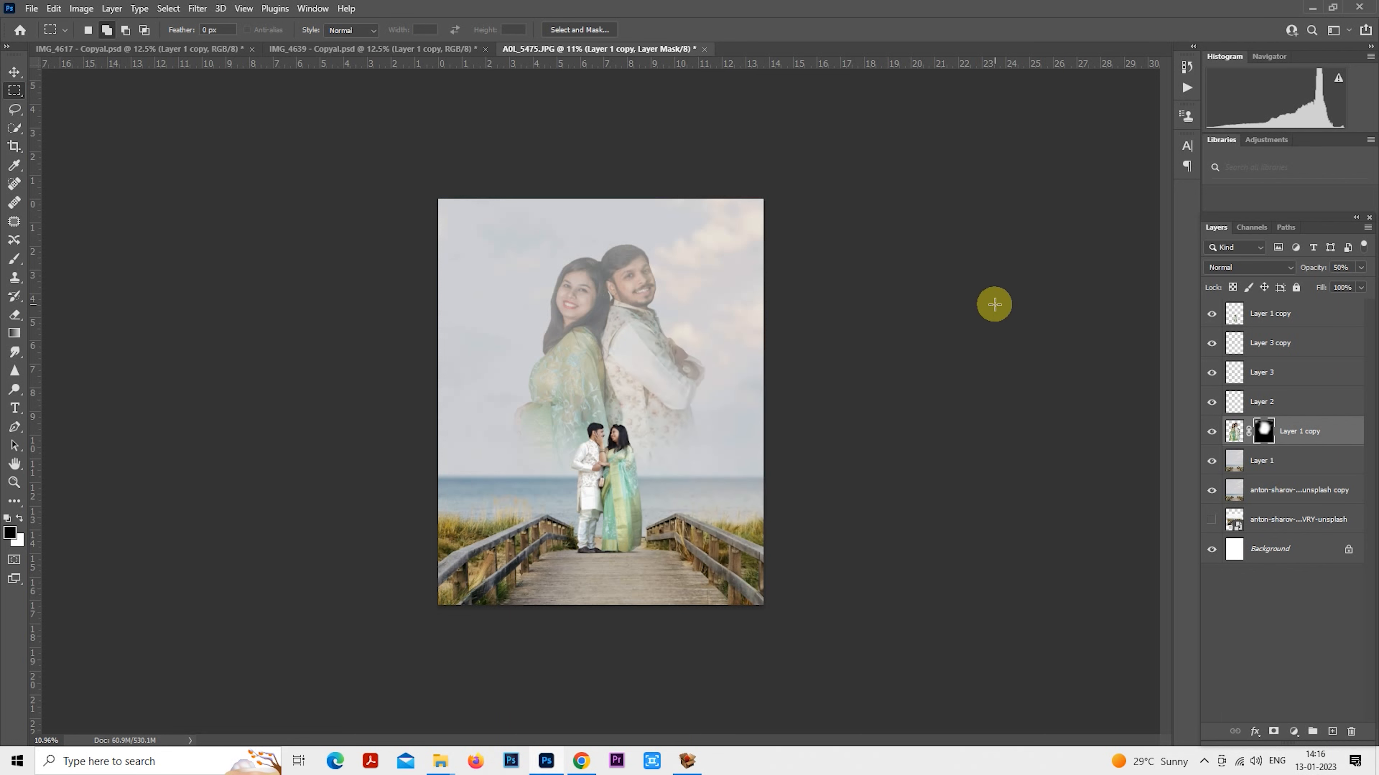
pyautogui.click(1237, 438)
pyautogui.rightClick(522, 365)
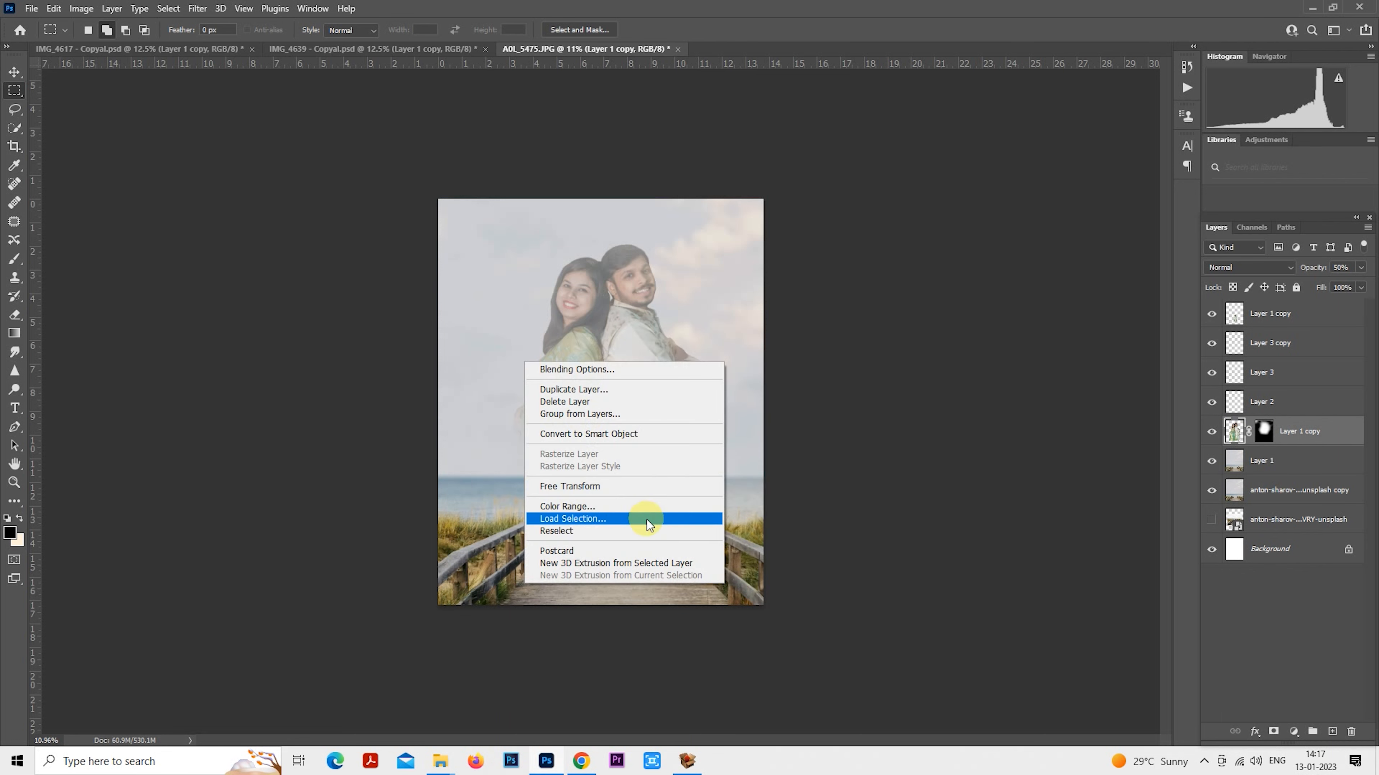
pyautogui.click(637, 489)
pyautogui.moveTo(703, 588); pyautogui.dragTo(744, 660)
pyautogui.moveTo(705, 536); pyautogui.dragTo(707, 558)
pyautogui.press('Return')
pyautogui.press('m')
pyautogui.hotkey('ctrl', '0')
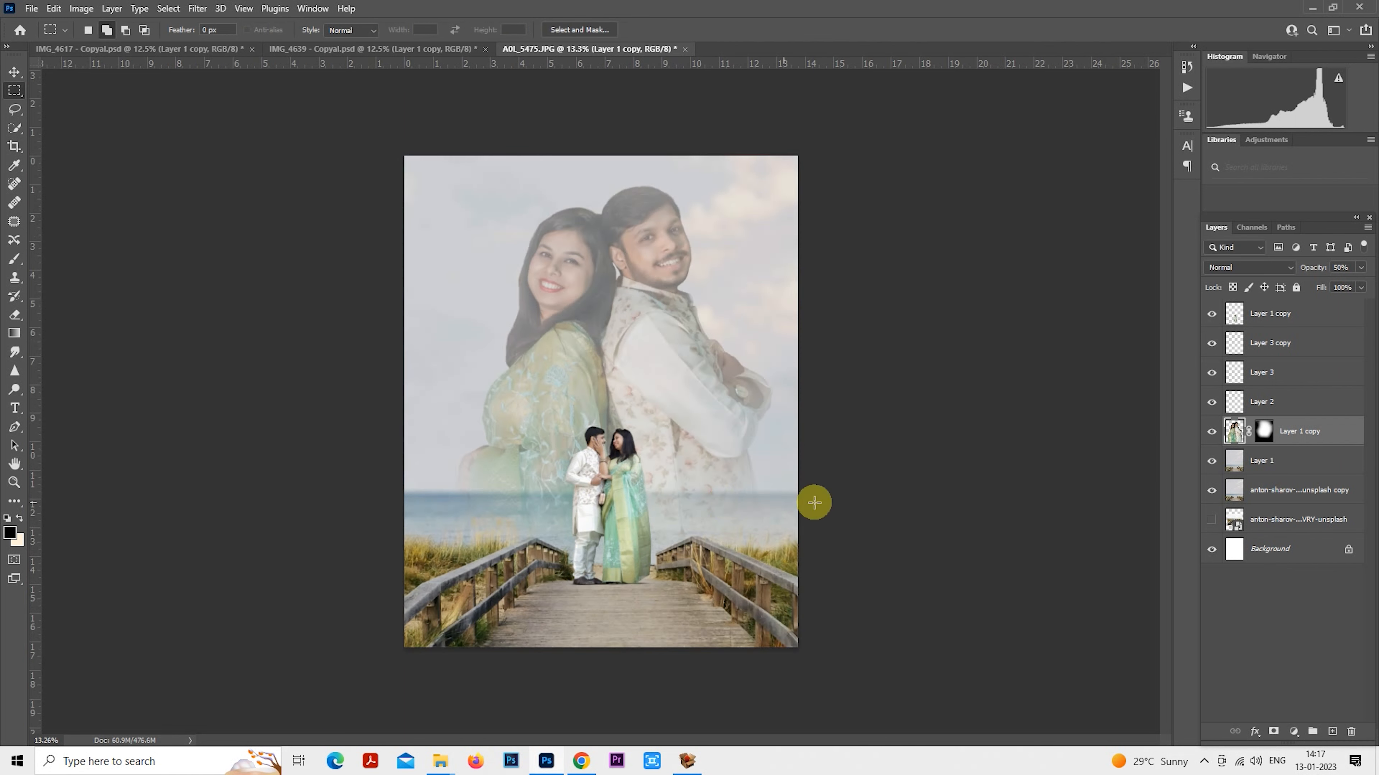
# Scale the large couple's image down slightly with Free Transform and adjust its position in the sky.
pyautogui.click(1264, 432)
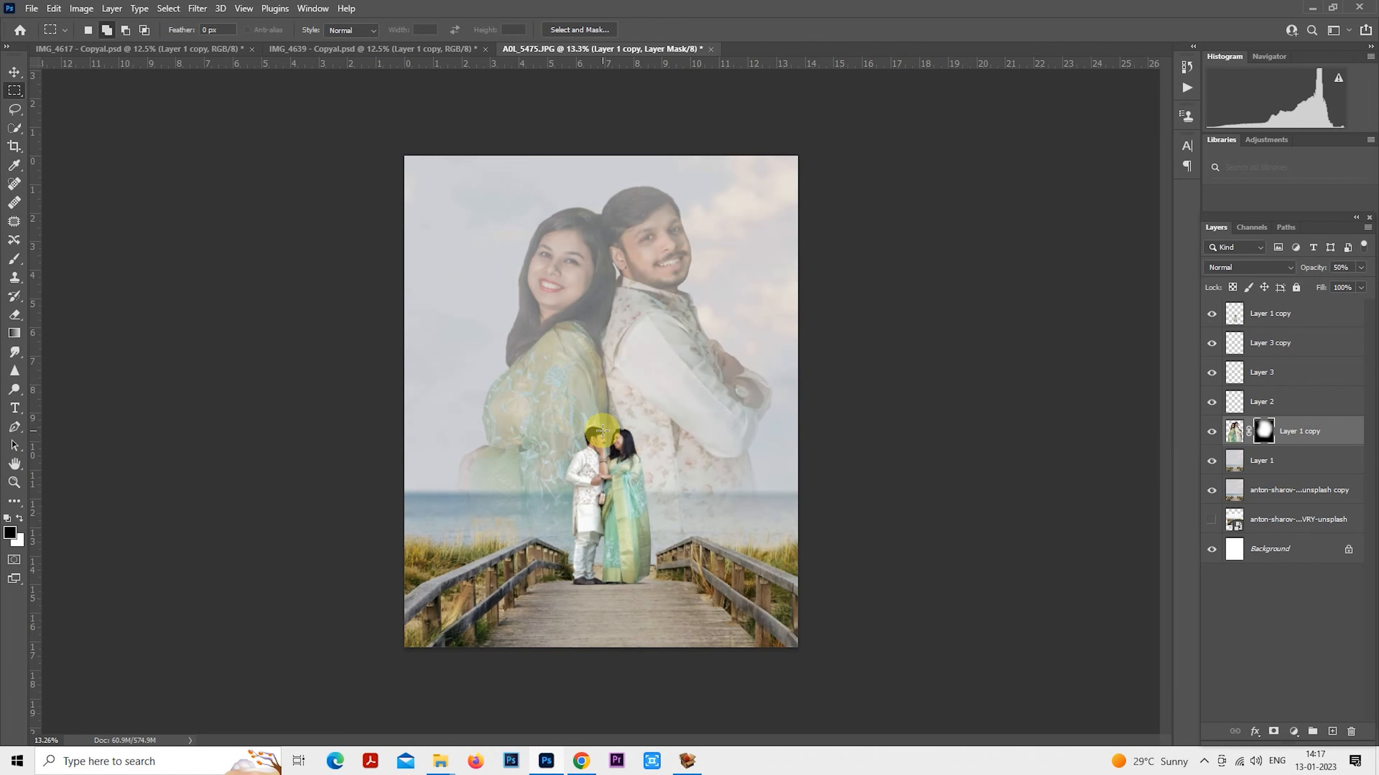
pyautogui.scroll(-1, 665, 440)
pyautogui.click(1234, 432)
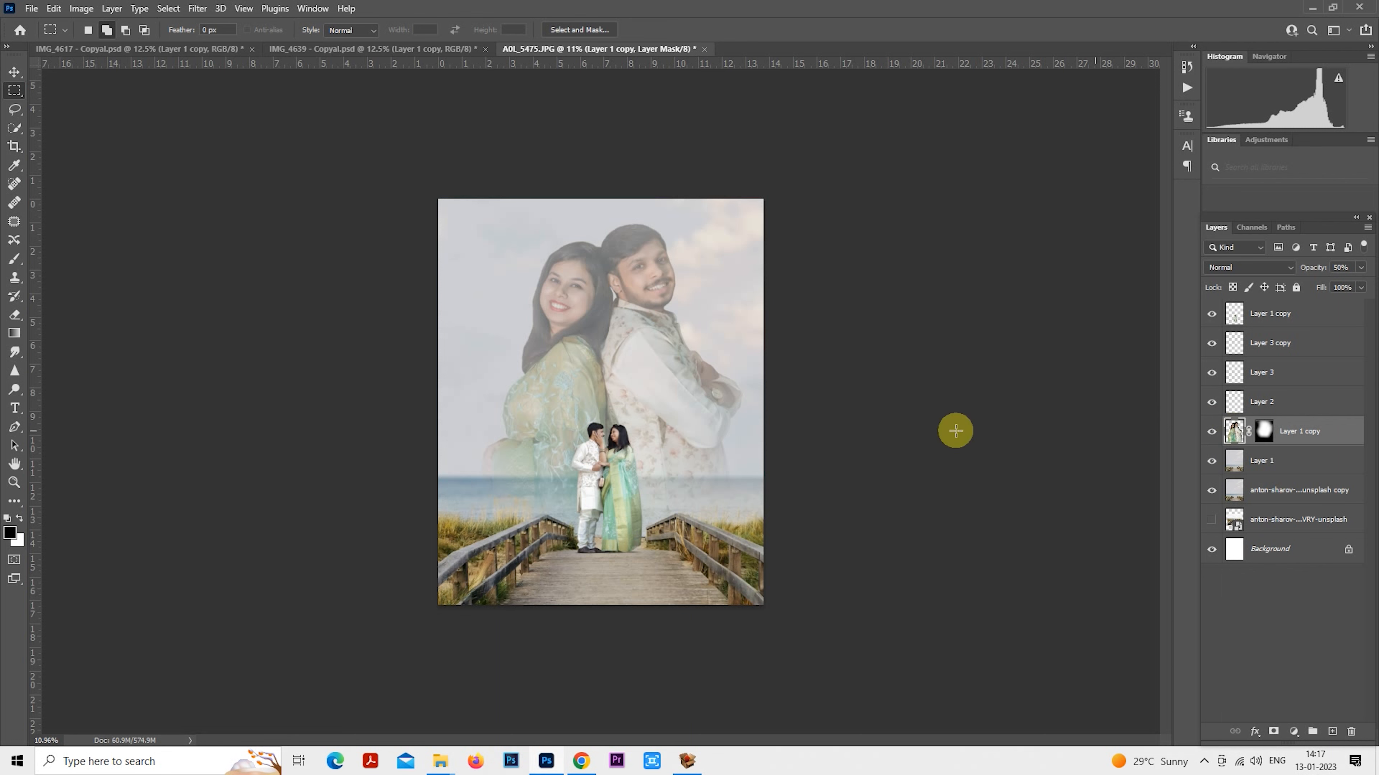
pyautogui.rightClick(745, 422)
pyautogui.click(786, 503)
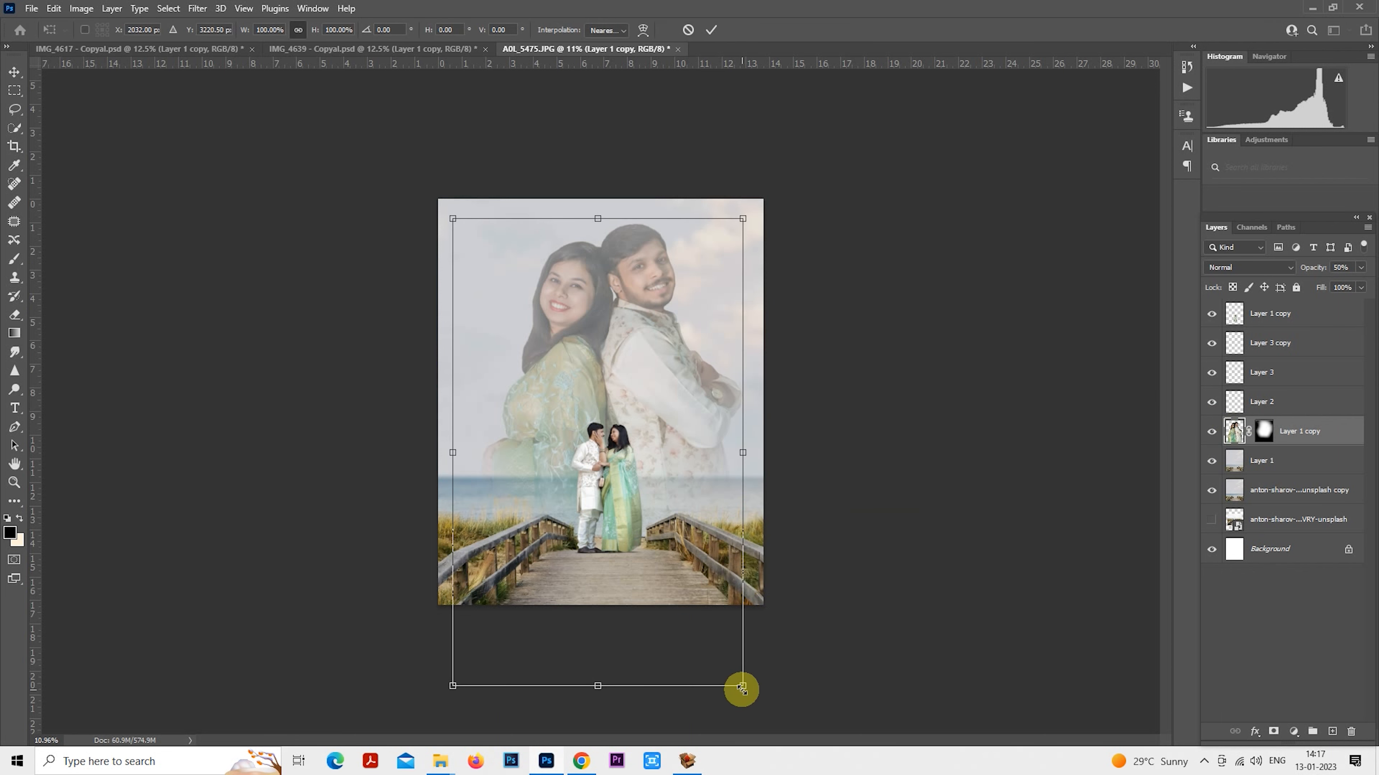
pyautogui.moveTo(741, 685); pyautogui.dragTo(729, 658)
pyautogui.moveTo(708, 574); pyautogui.dragTo(708, 574)
pyautogui.press('Return')
# Fade the large couple's lower edge above the sea on the layer mask with a 50% opacity black brush of 1500 to 1700 px.
pyautogui.click(1263, 431)
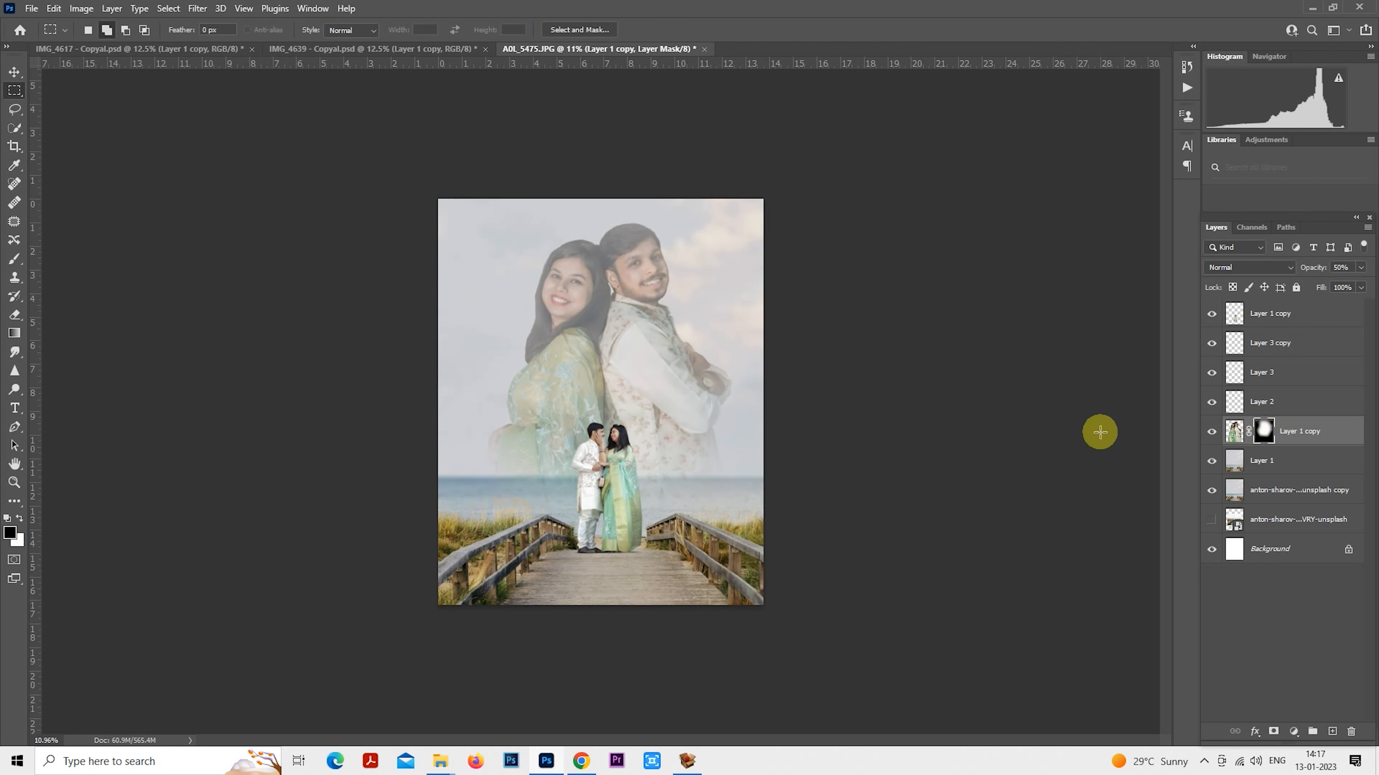
pyautogui.scroll(2, 671, 433)
pyautogui.click(15, 261)
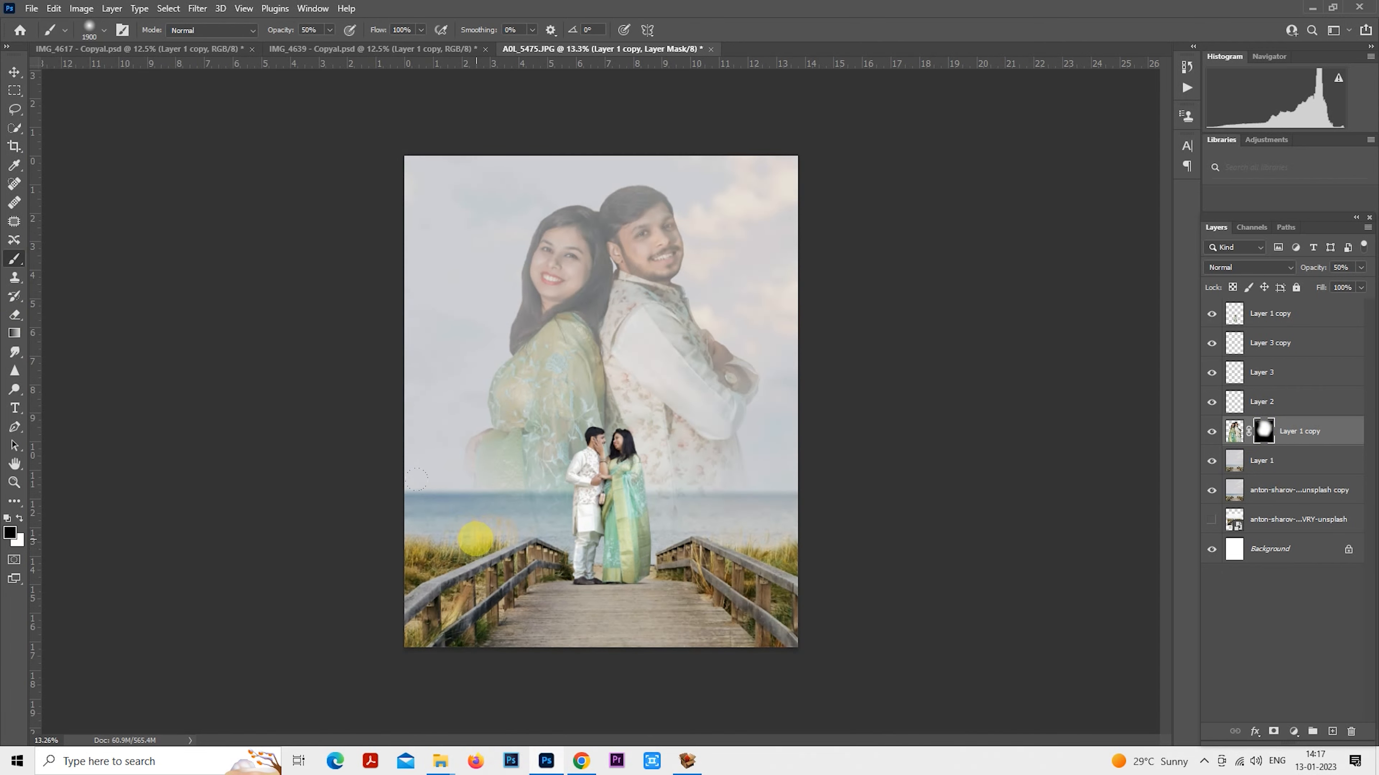
pyautogui.press('[')
pyautogui.press('[')
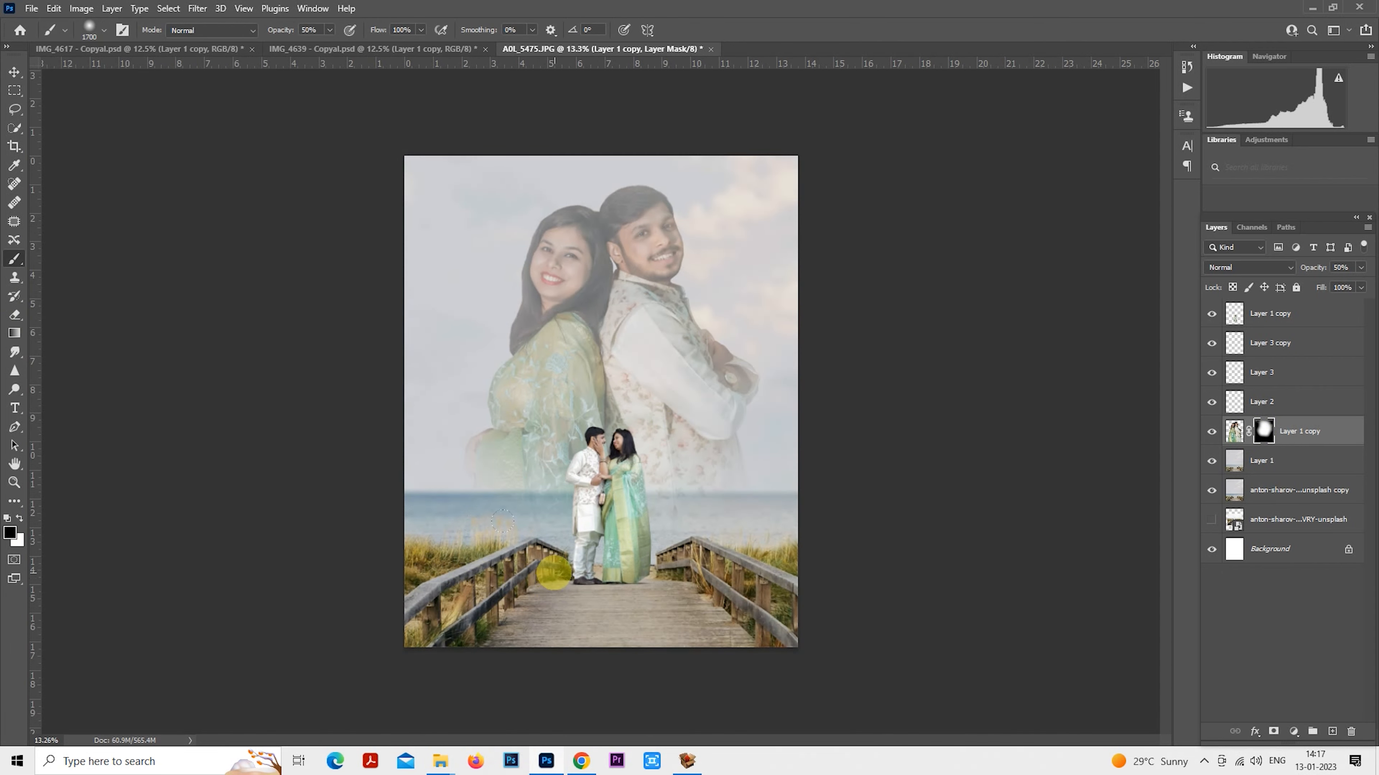
pyautogui.press('[')
pyautogui.press('[')
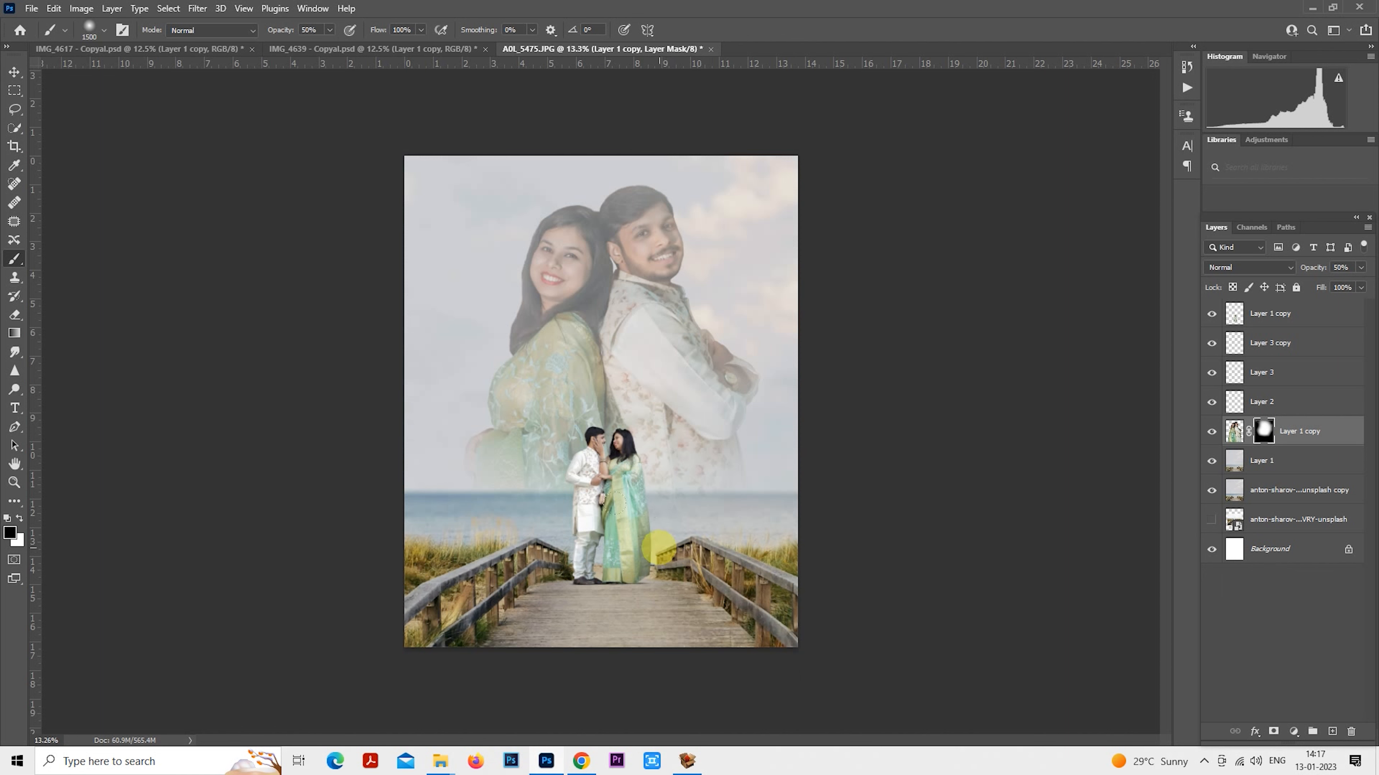
pyautogui.press(']')
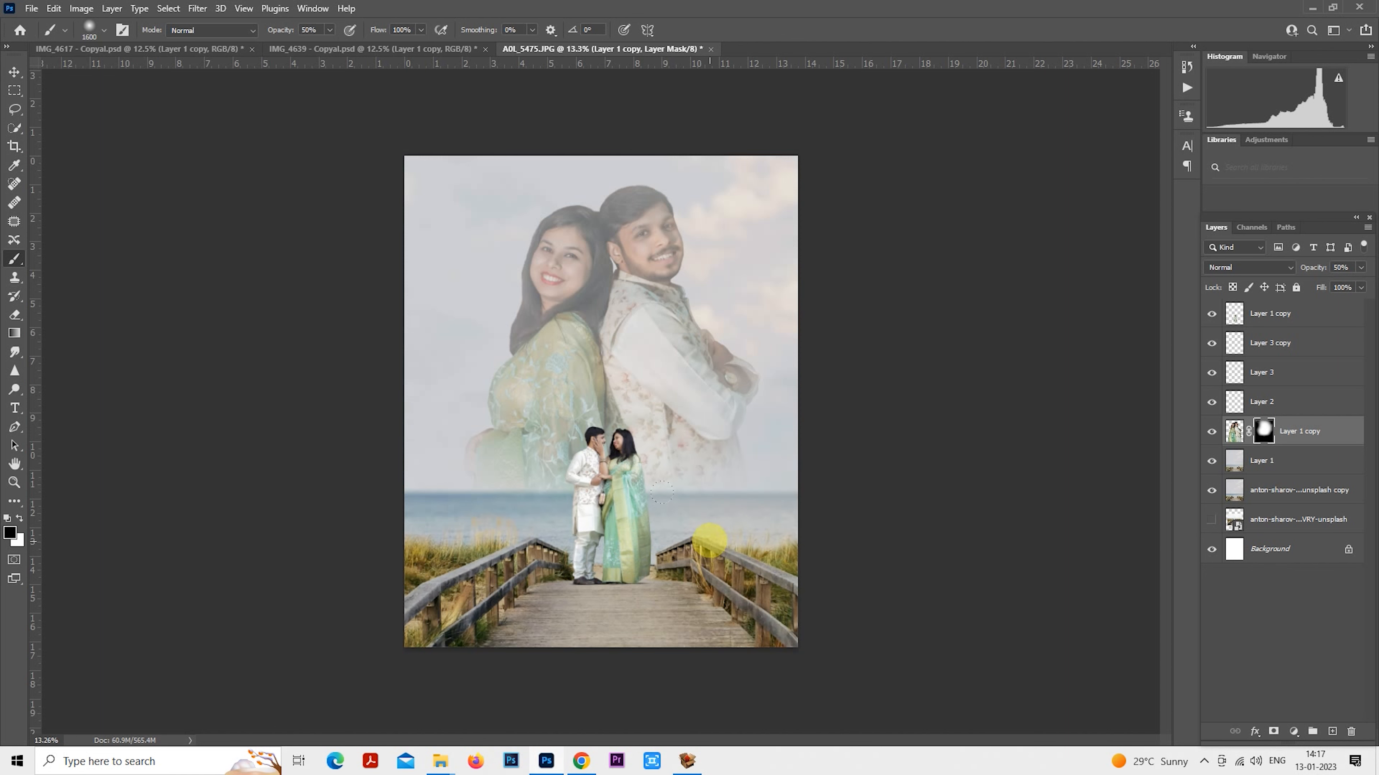
pyautogui.press(']')
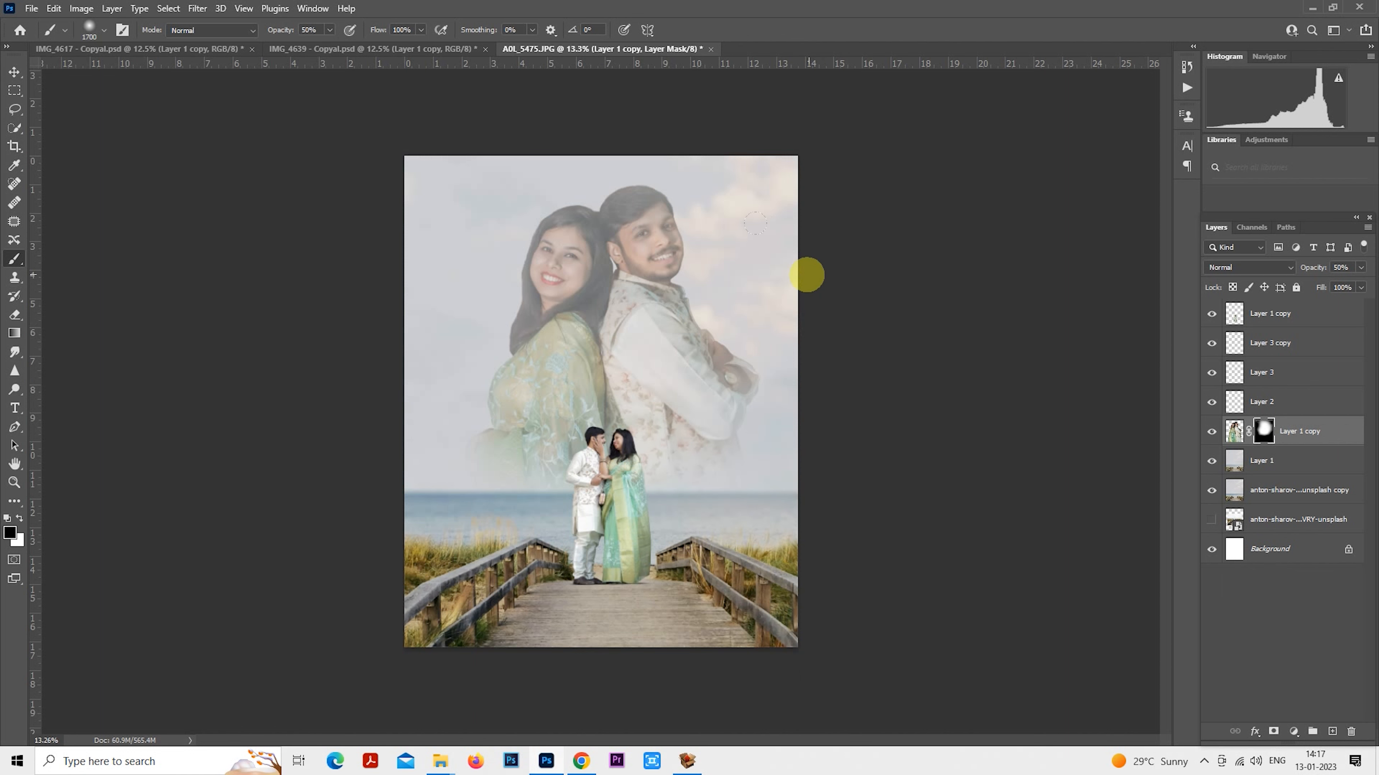
# Stamp all visible layers into a new merged layer above the small couple's layer.
pyautogui.scroll(1, 249, 239)
pyautogui.click(14, 90)
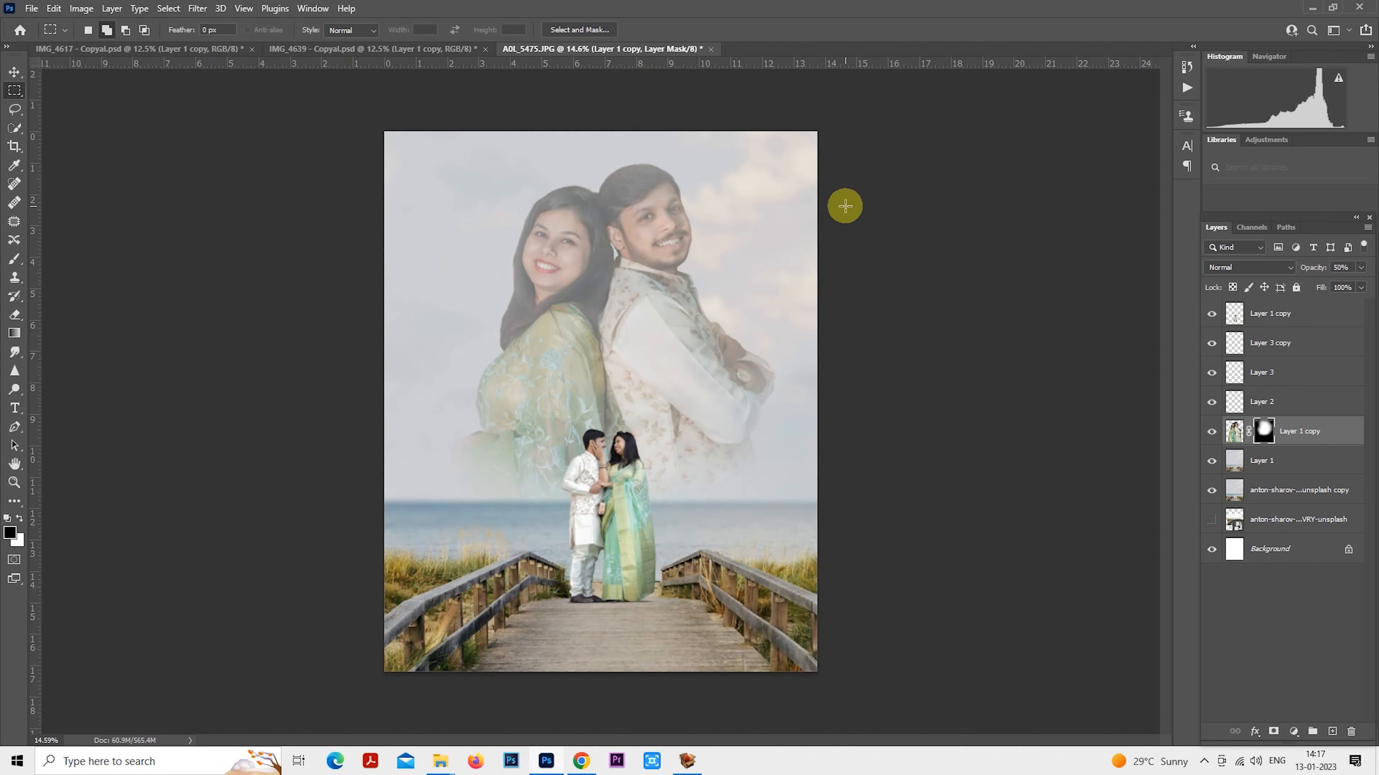
pyautogui.click(1260, 320)
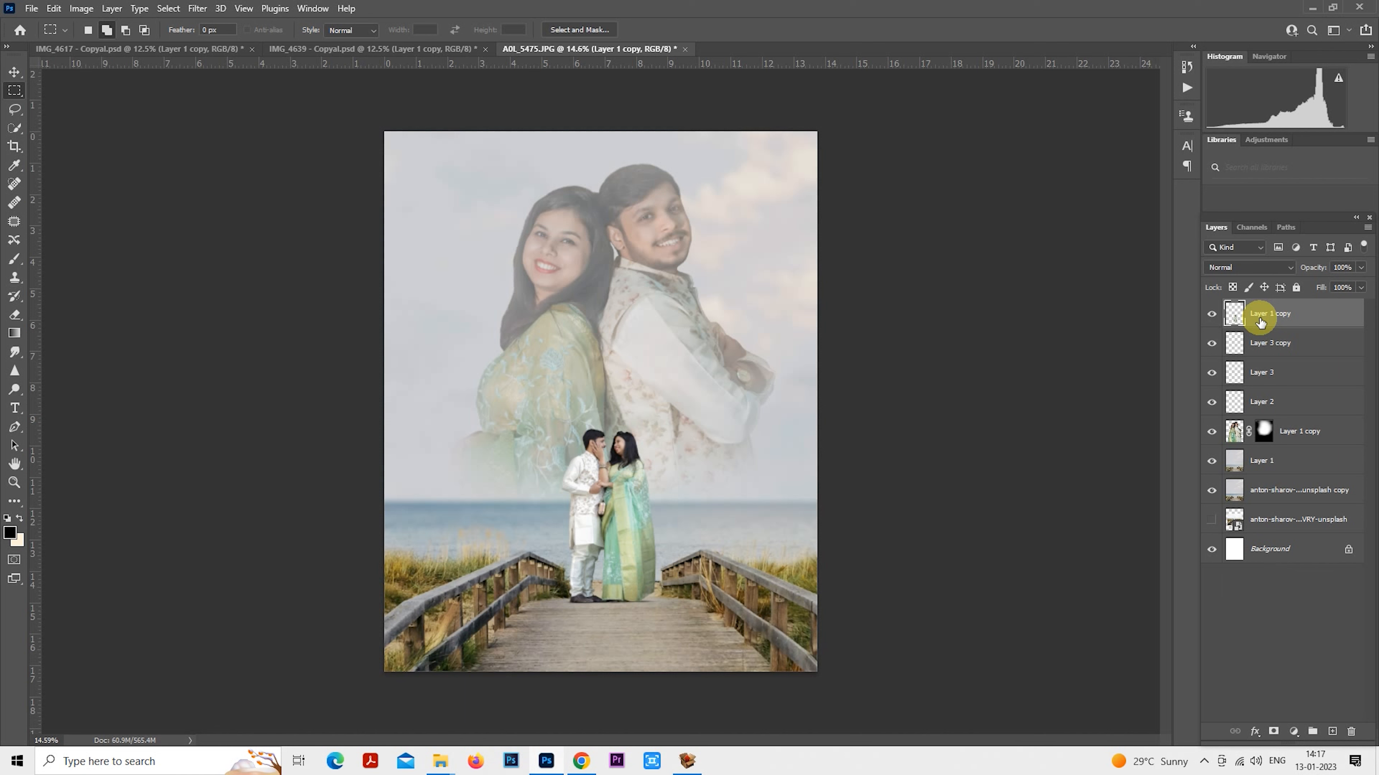
pyautogui.hotkey('ctrl', 'shift', 'alt', 'e')
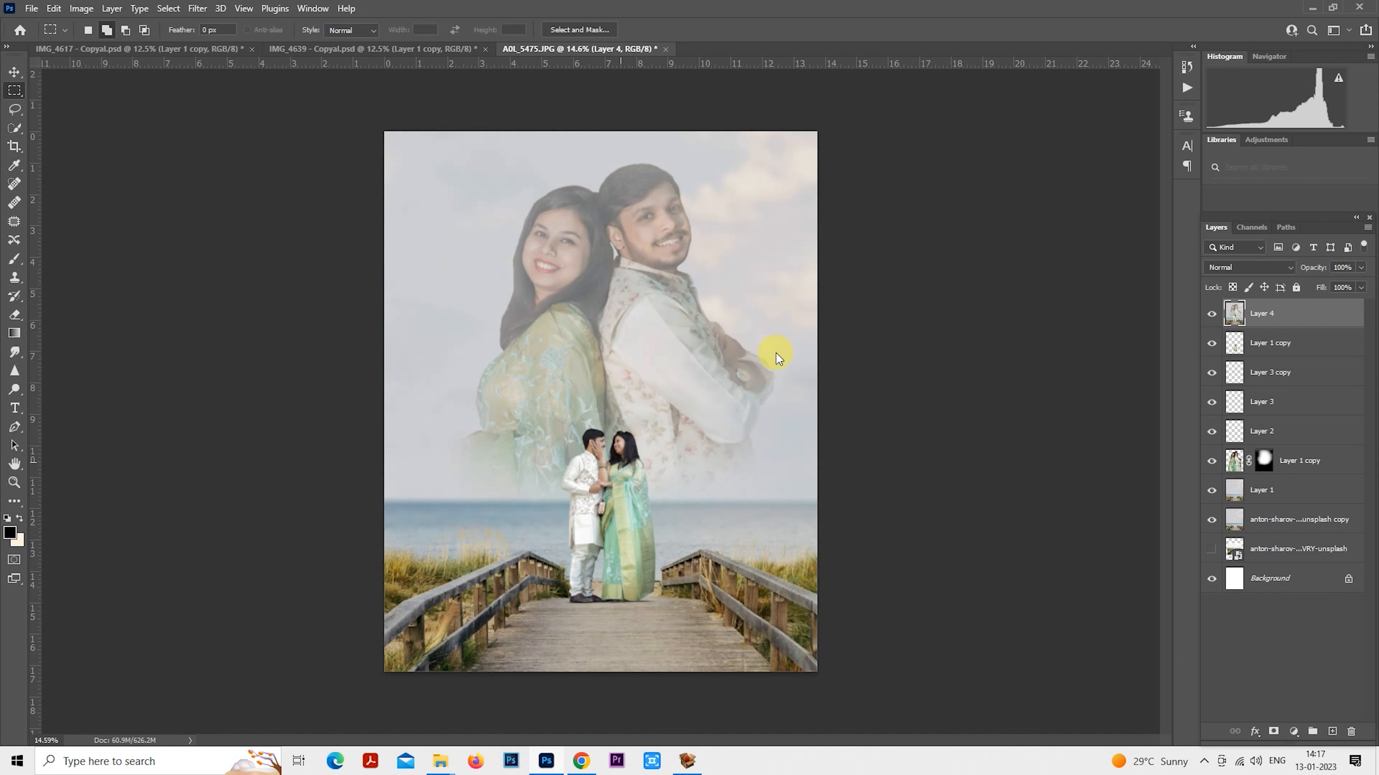
# Preview the user presets on the merged layer in the Camera Raw filter, and leave the filter without applying any.
pyautogui.hotkey('ctrl', 'shift', 'a')
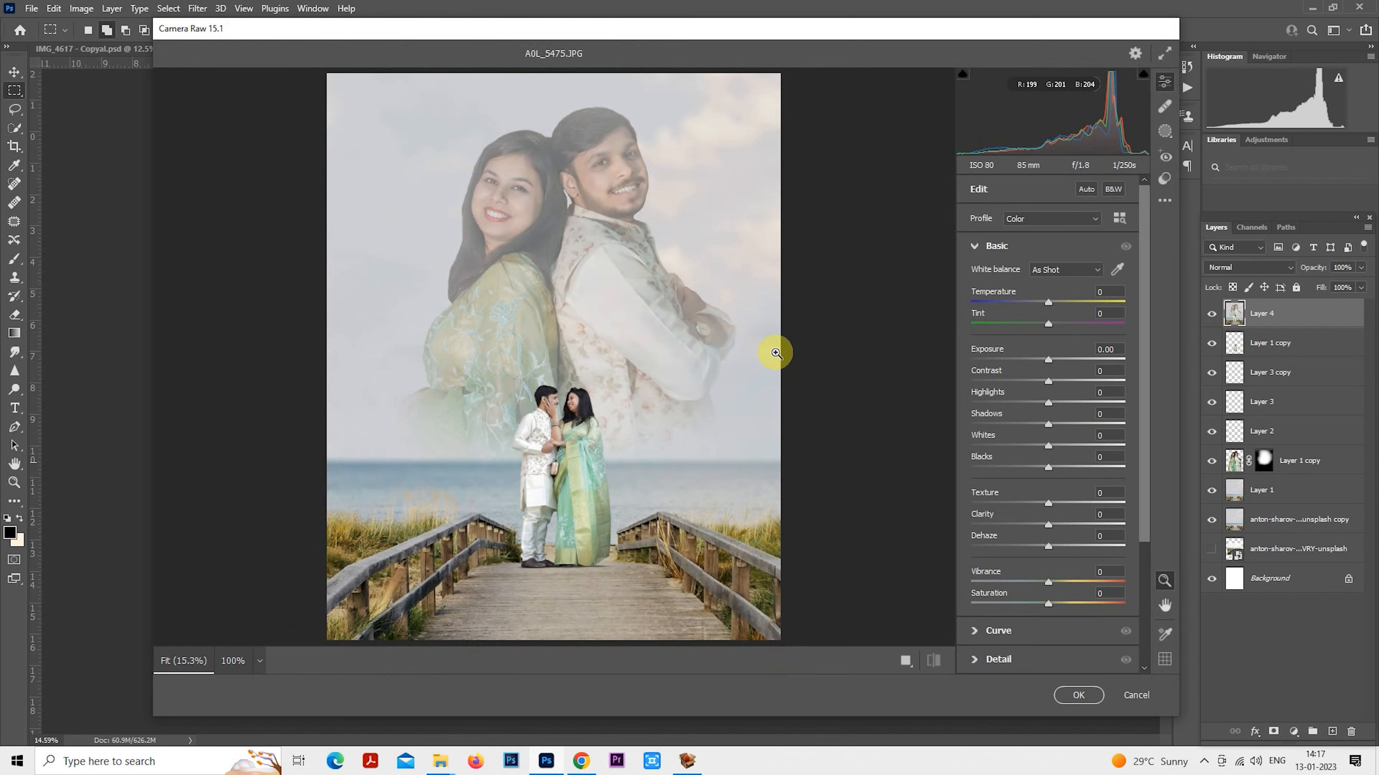
pyautogui.click(1164, 179)
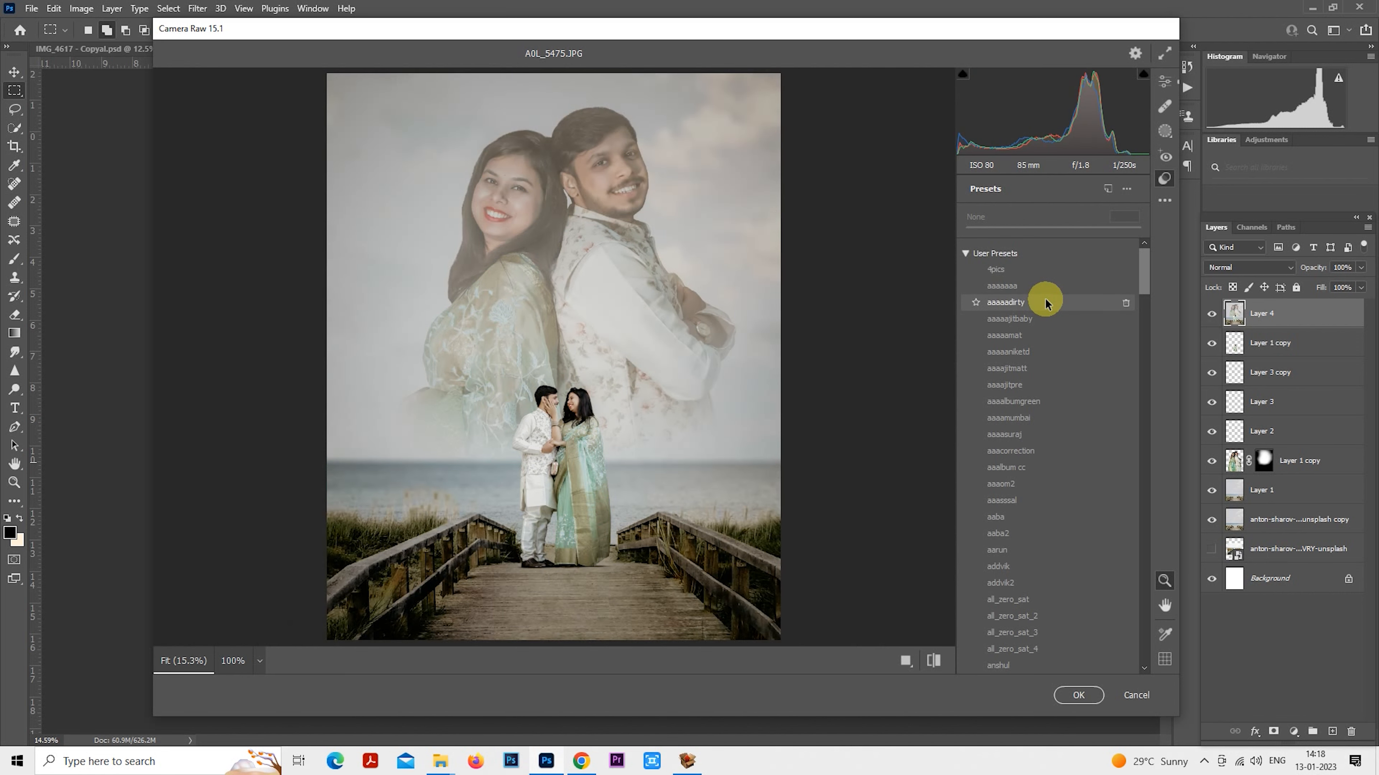
pyautogui.scroll(-3, 1015, 537)
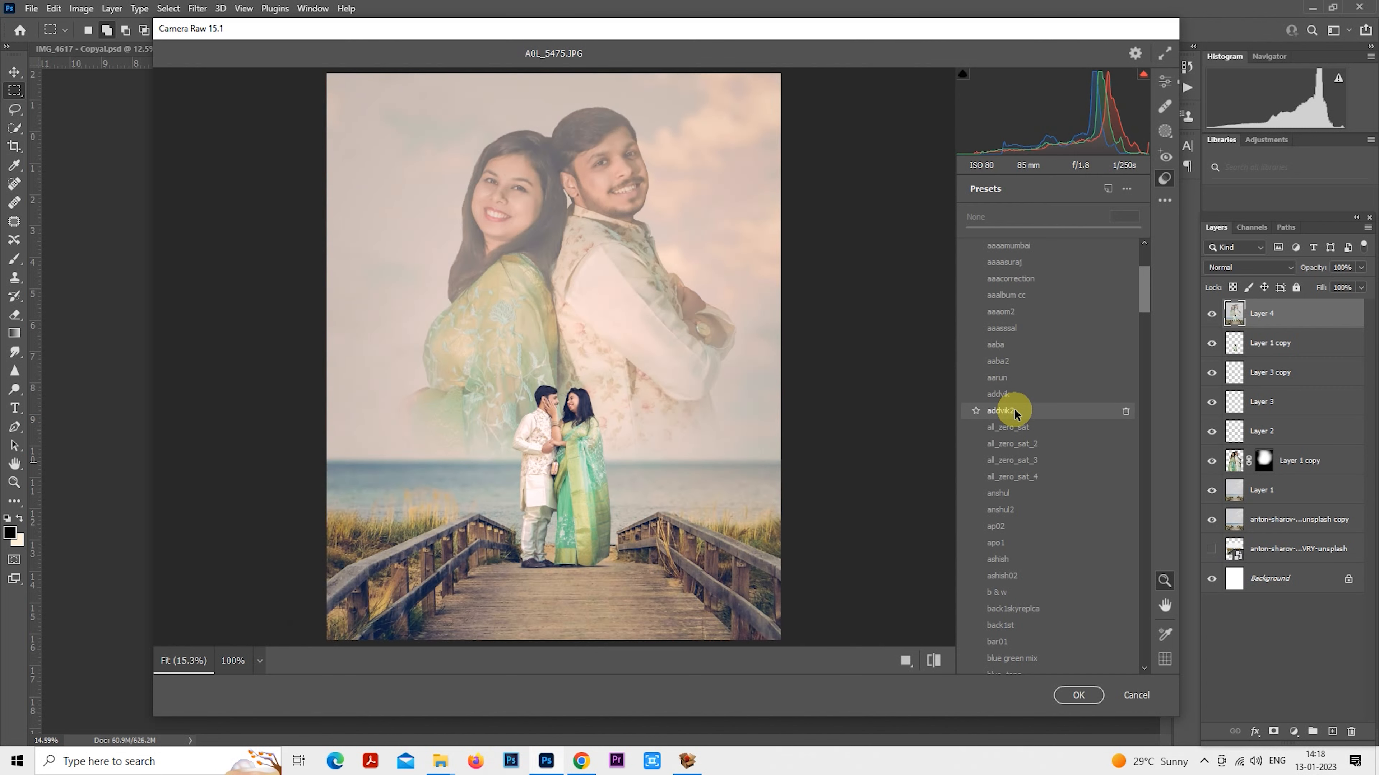
pyautogui.scroll(-3, 1025, 434)
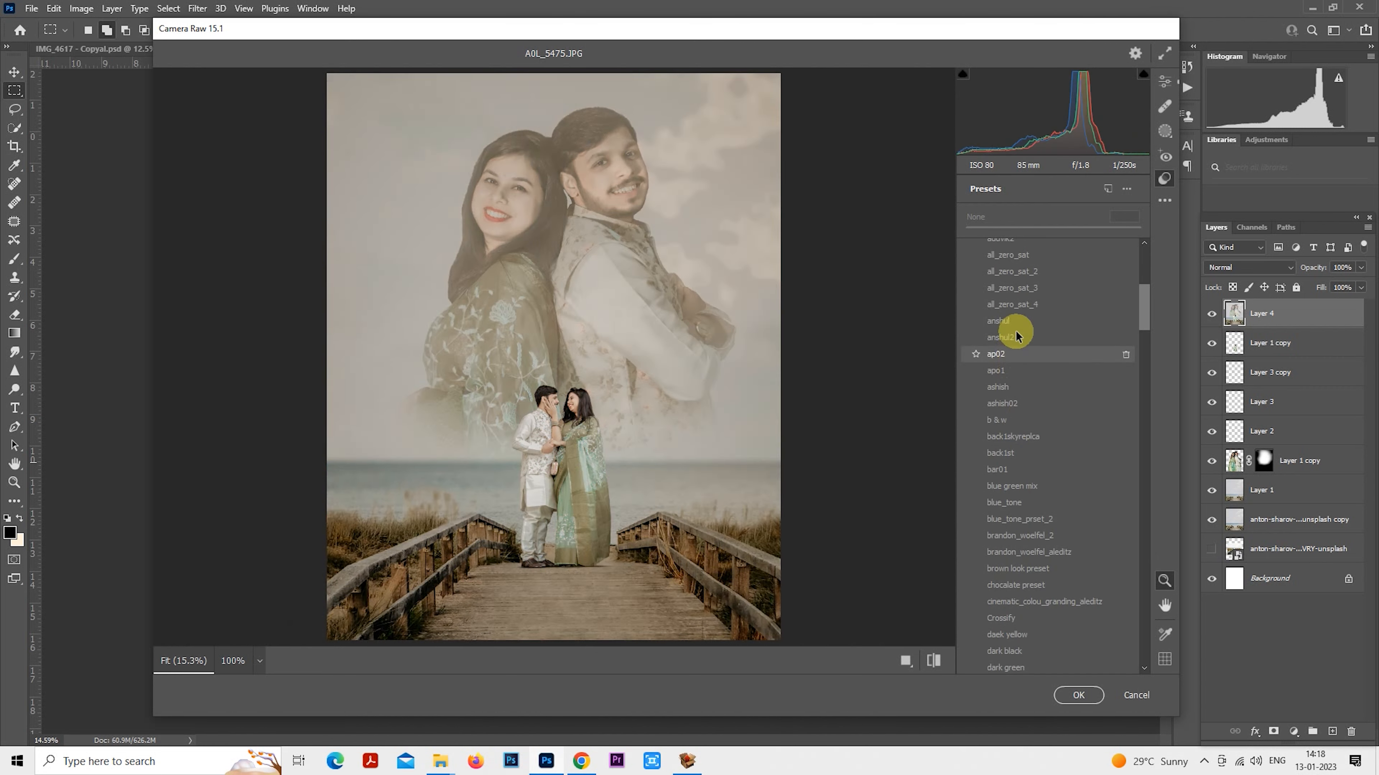
pyautogui.scroll(-3, 1024, 530)
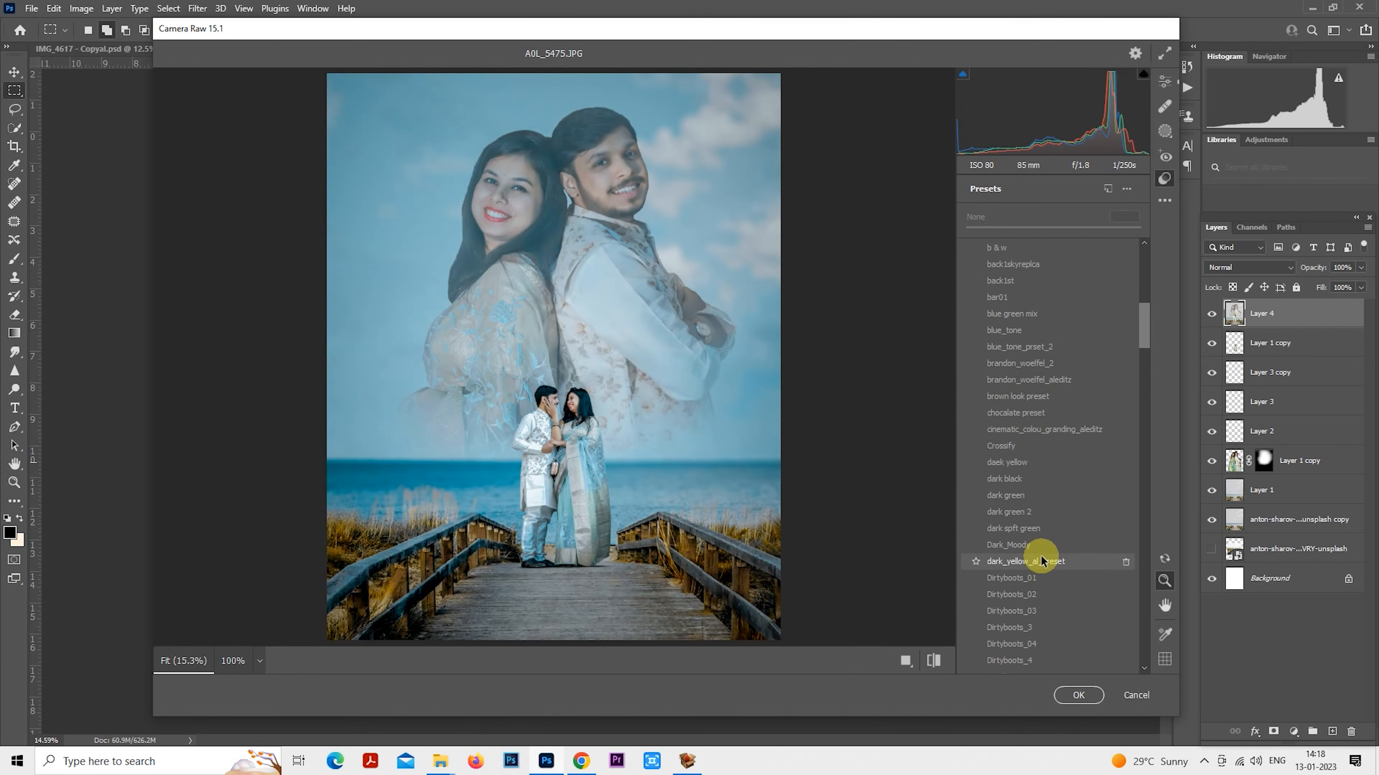
pyautogui.moveTo(1145, 401); pyautogui.dragTo(1144, 594)
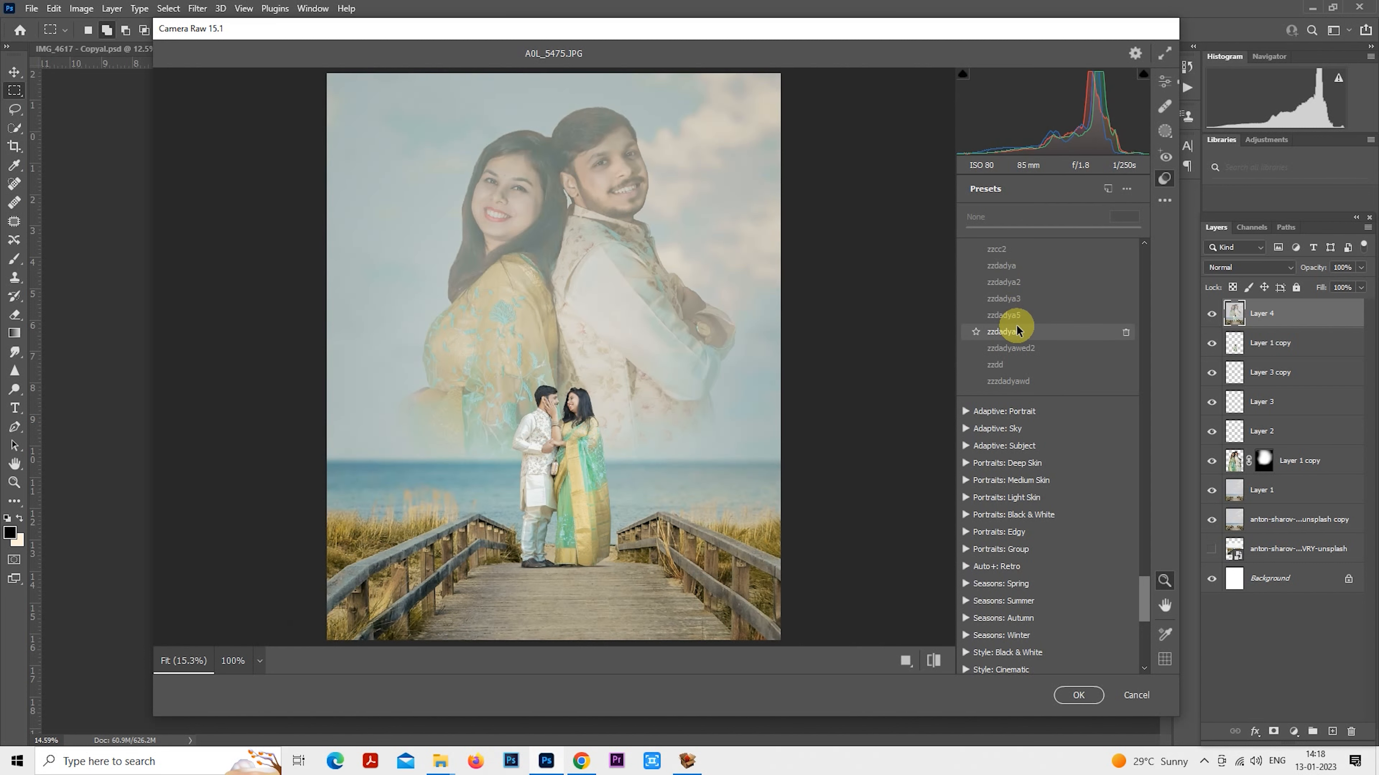
pyautogui.scroll(5, 1015, 331)
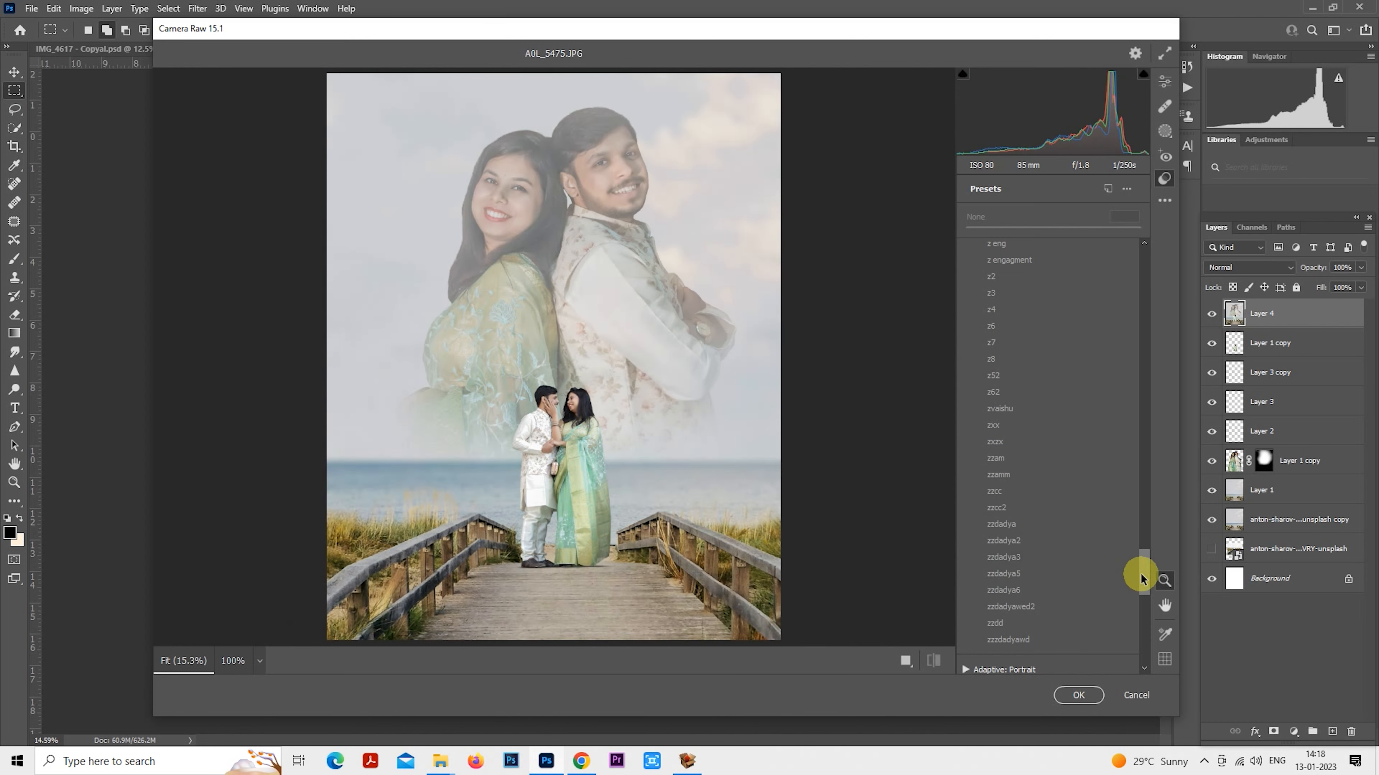
pyautogui.moveTo(1141, 573); pyautogui.dragTo(1127, 270)
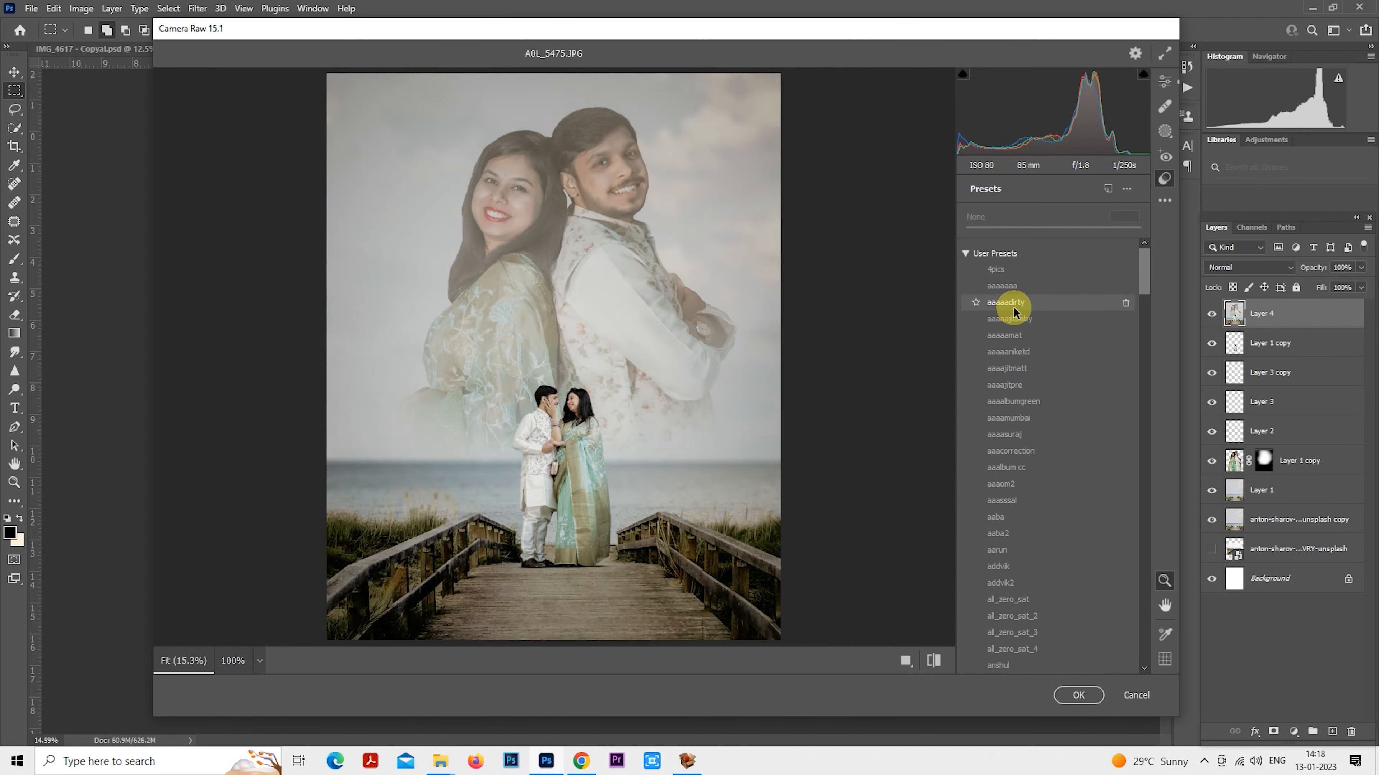
pyautogui.click(1136, 695)
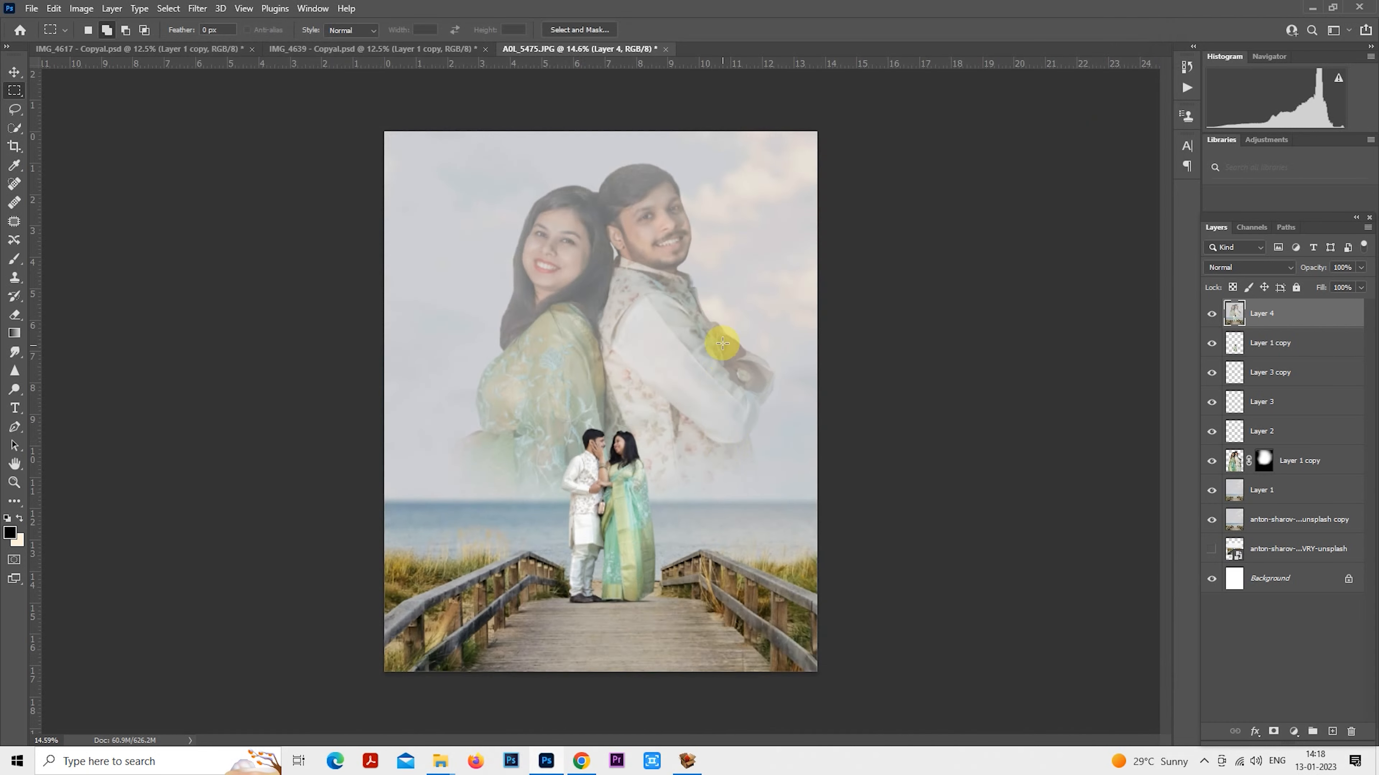
pyautogui.scroll(10, 742, 307)
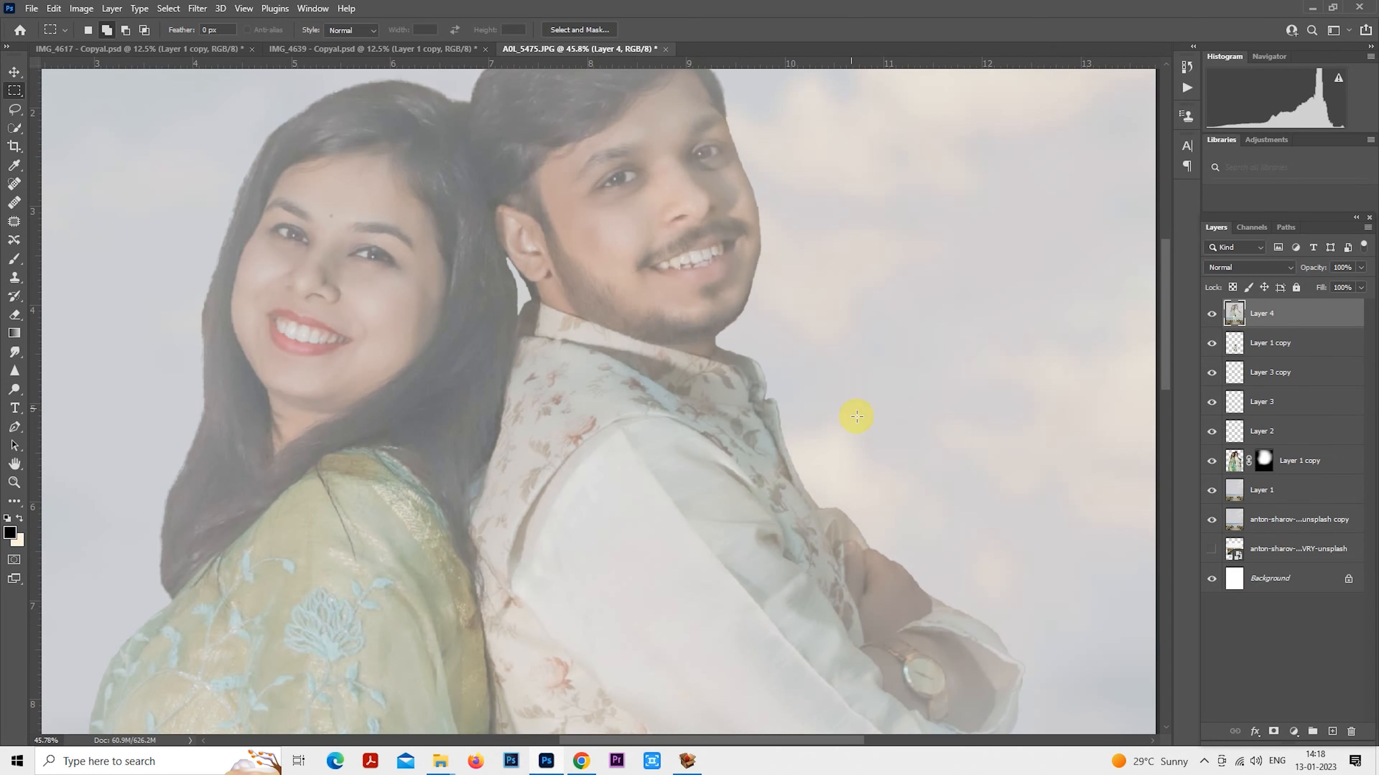
pyautogui.scroll(-10, 746, 340)
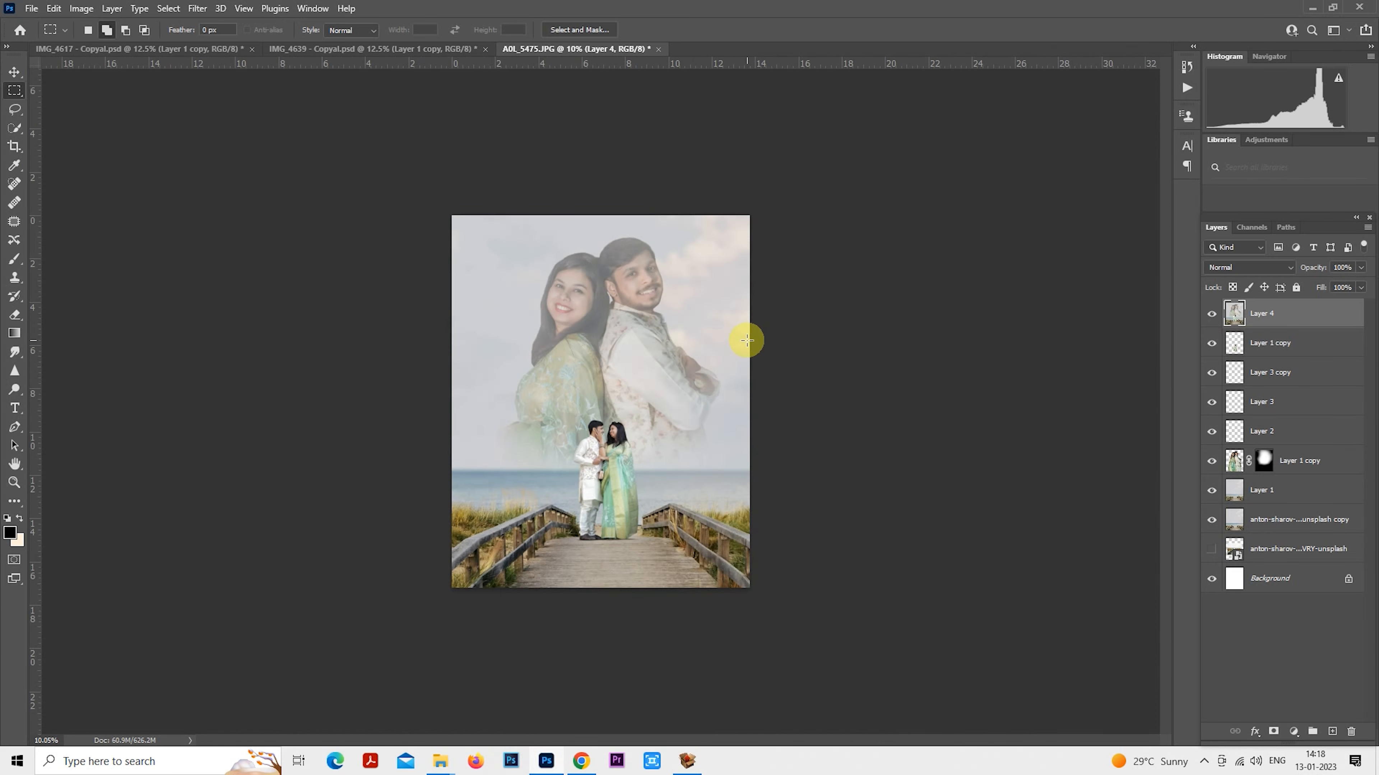
pyautogui.scroll(2, 777, 353)
pyautogui.scroll(-1, 755, 365)
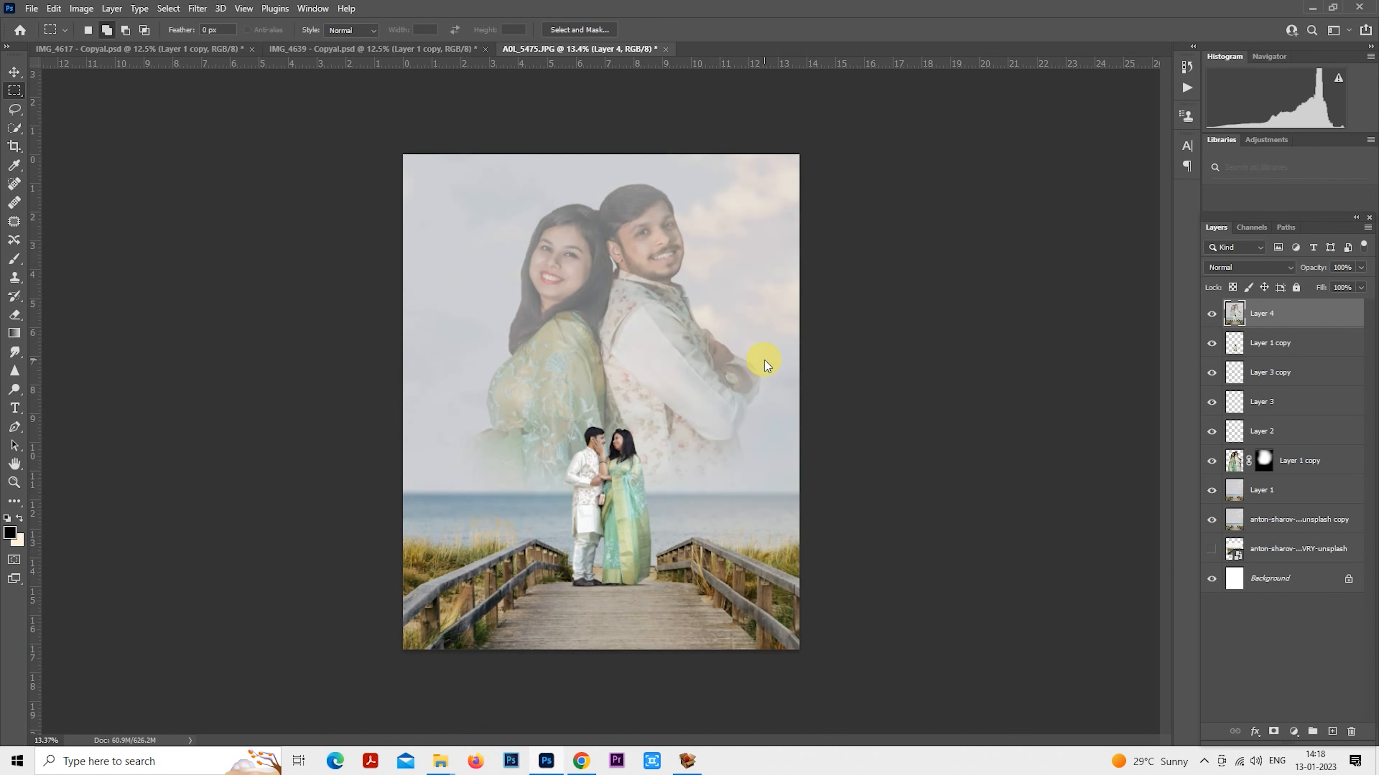
# Reopen the merged layer in the Camera Raw filter and apply the user preset aaaaadirty at 100.
pyautogui.hotkey('ctrl', 'shift', 'a')
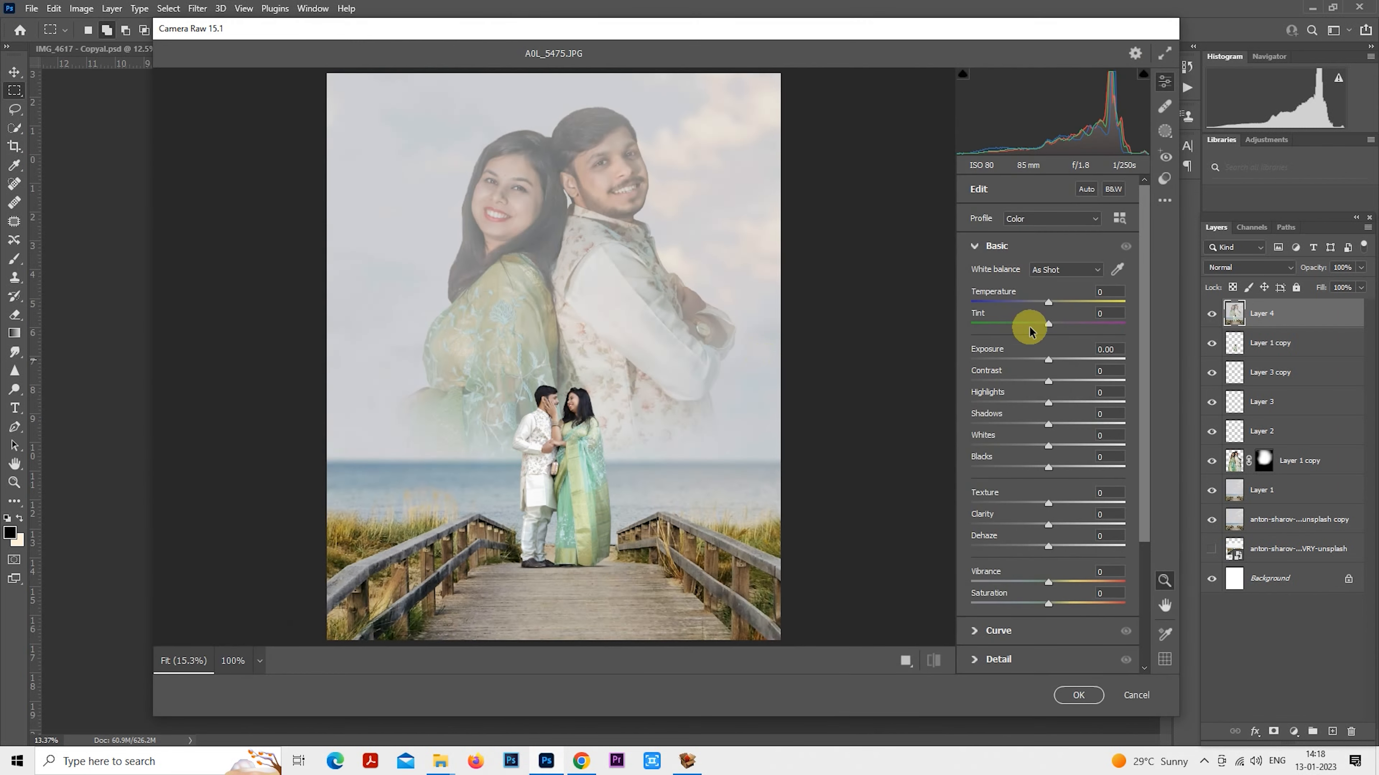
pyautogui.click(1161, 183)
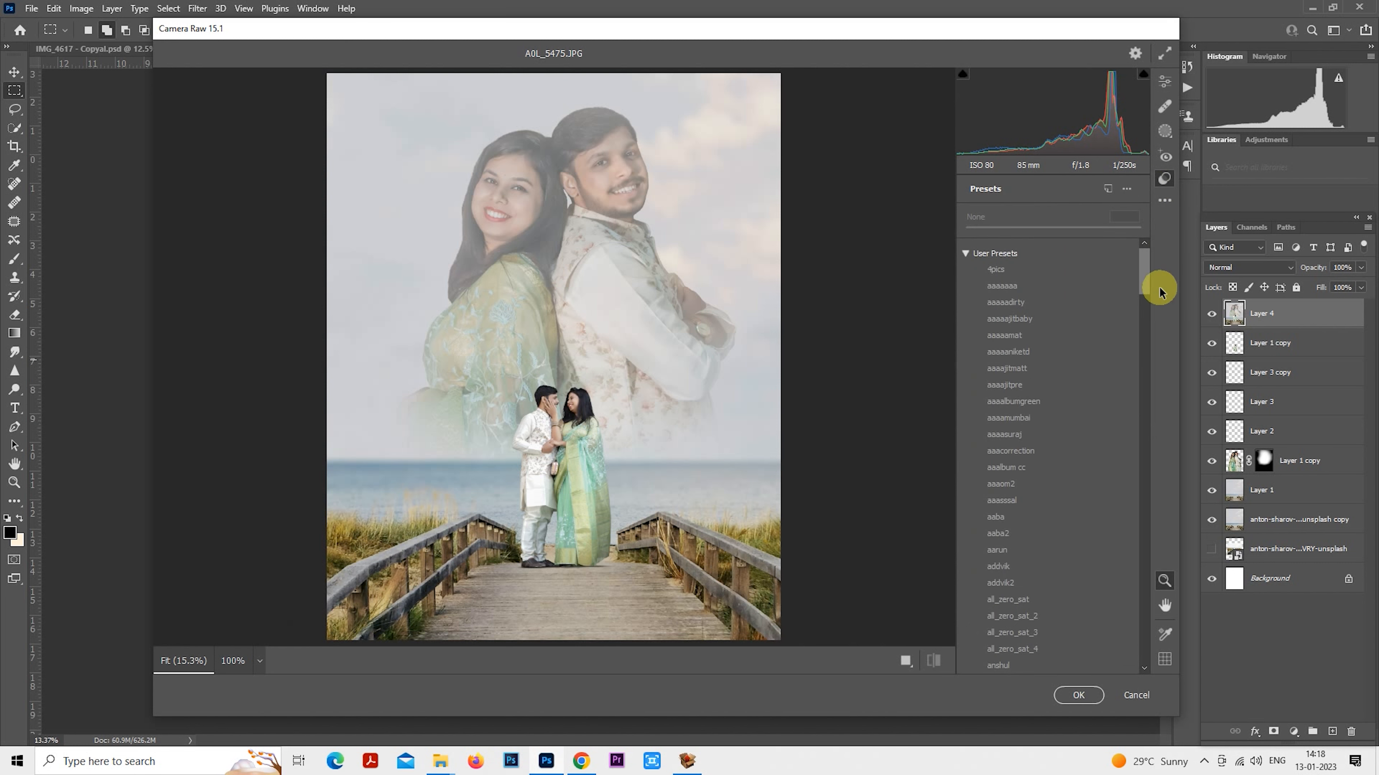
pyautogui.click(1080, 308)
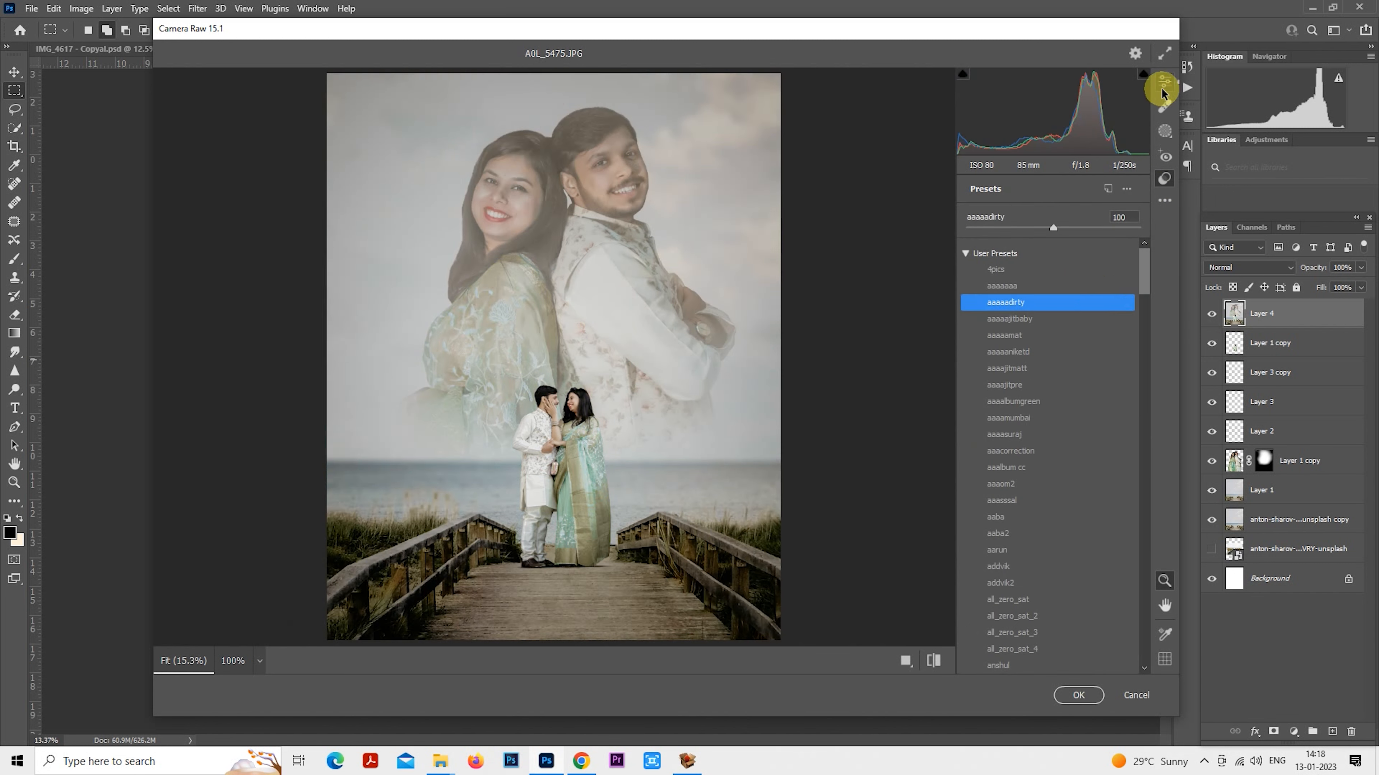
# Set Exposure to -0.25, Shadows to +59, Blacks to -33 and Clarity to -1 in the Camera Raw basic adjustments.
pyautogui.click(1161, 93)
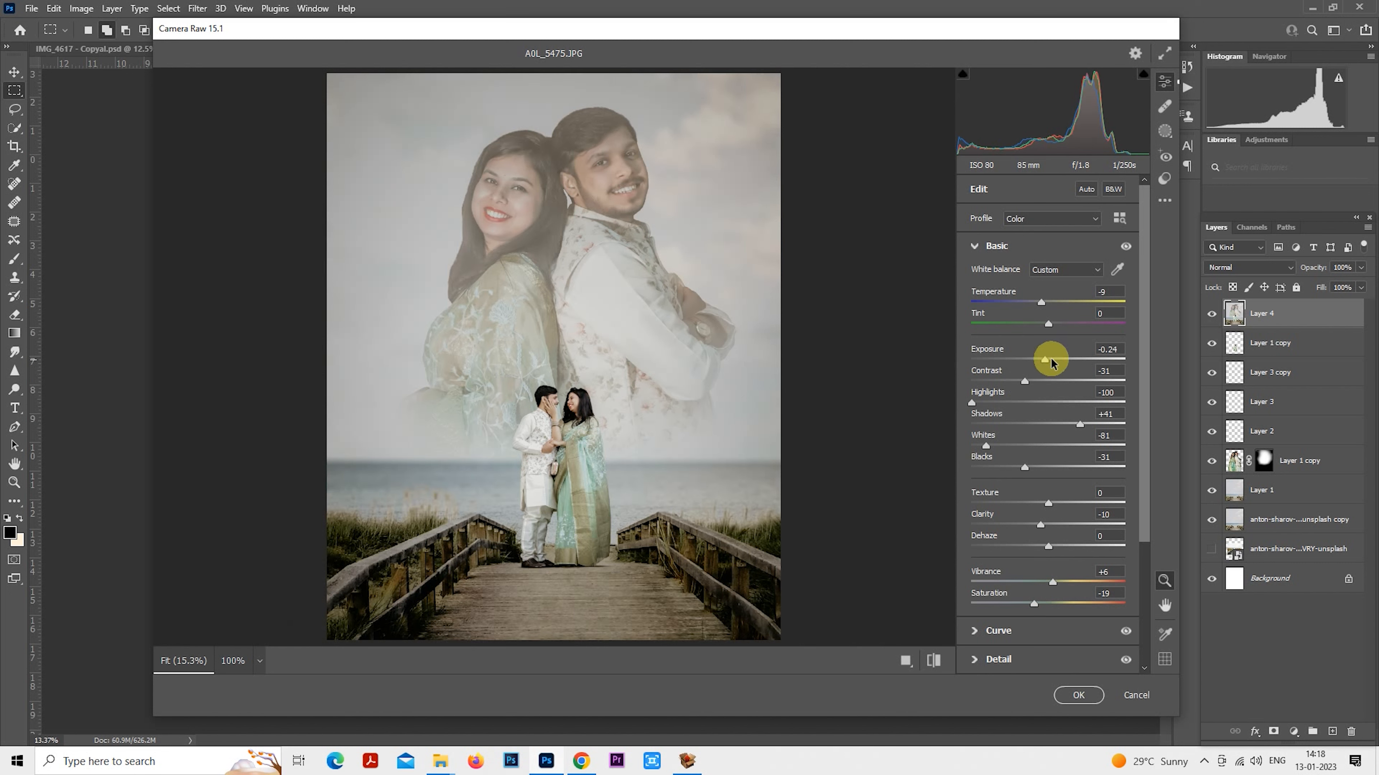
pyautogui.moveTo(1044, 360); pyautogui.dragTo(1045, 359)
pyautogui.moveTo(1092, 427); pyautogui.dragTo(1094, 424)
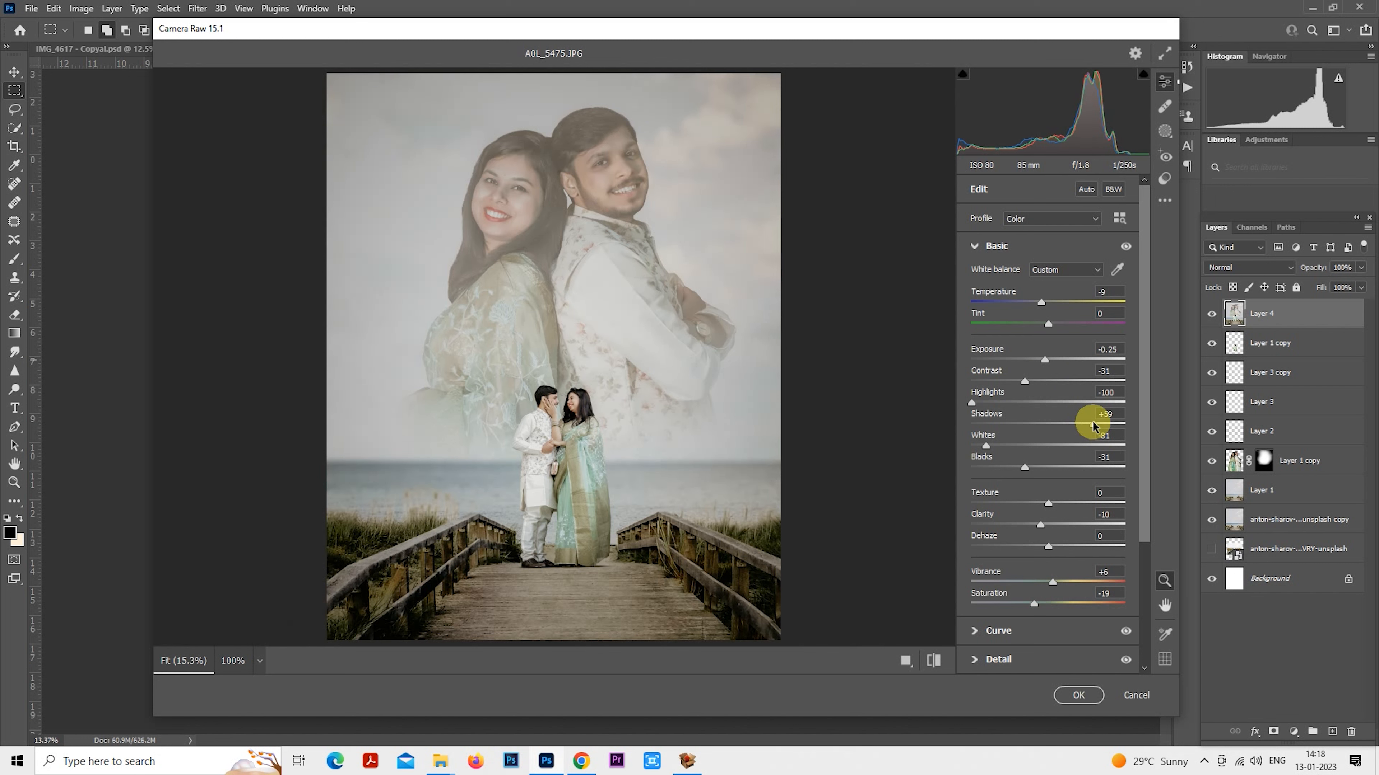
pyautogui.moveTo(1054, 468); pyautogui.dragTo(1023, 468)
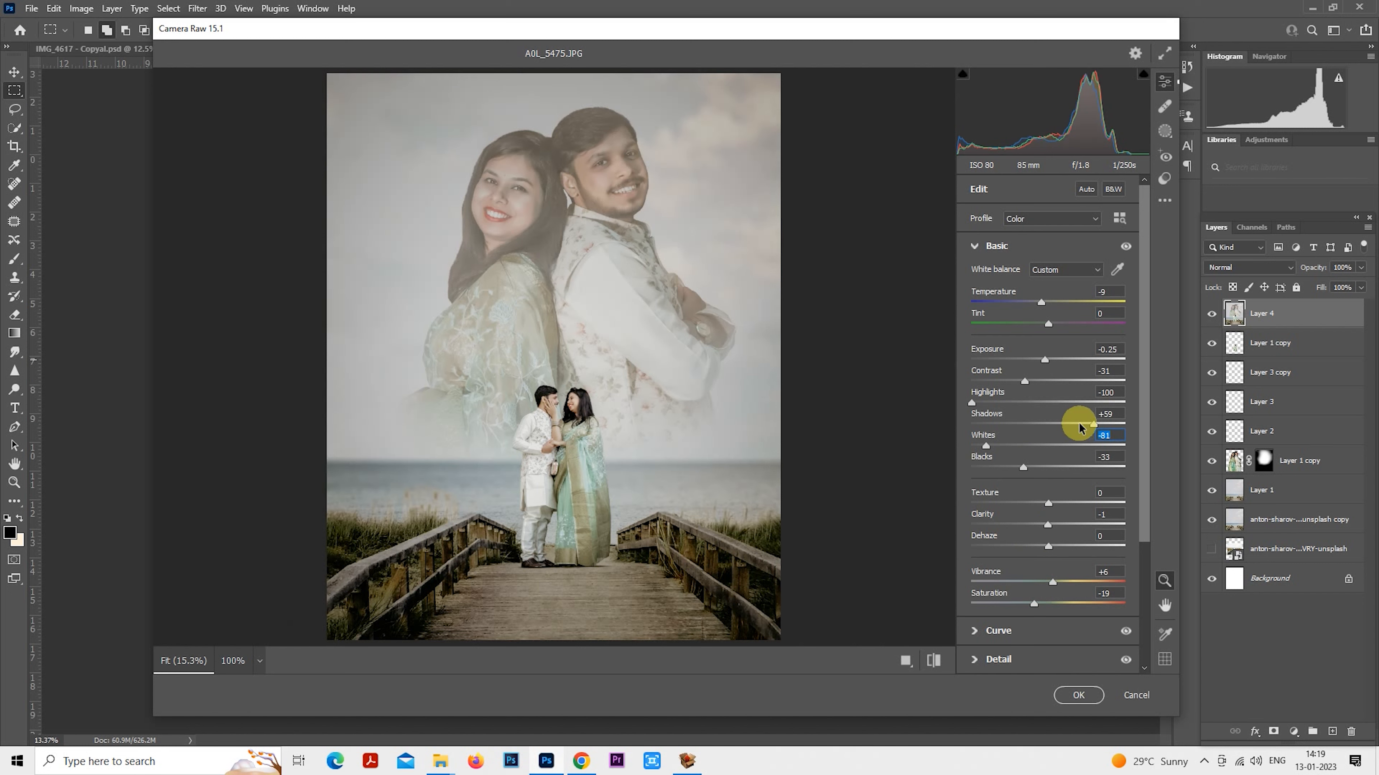
# Set the Camera Raw vignetting effect to -21.
pyautogui.click(975, 246)
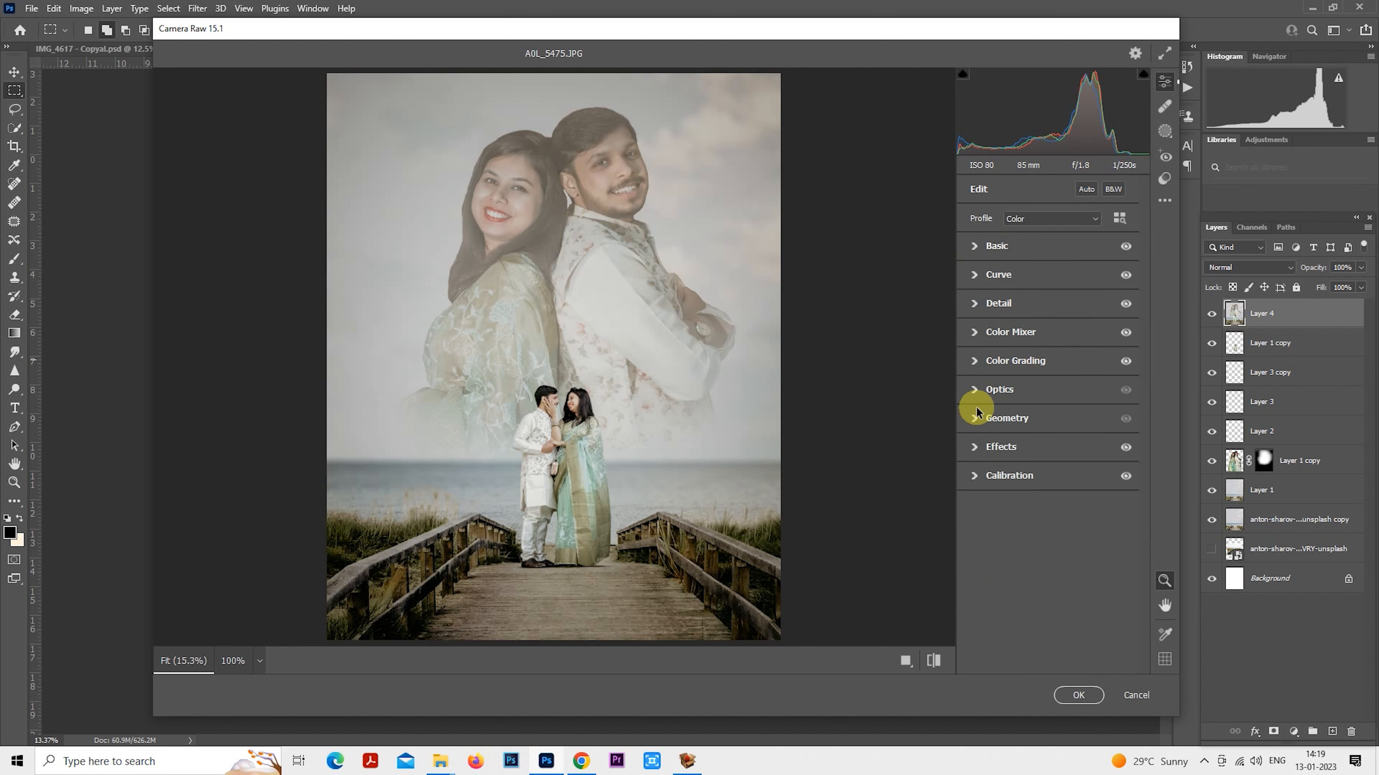
pyautogui.click(974, 447)
pyautogui.moveTo(1027, 508); pyautogui.dragTo(1033, 509)
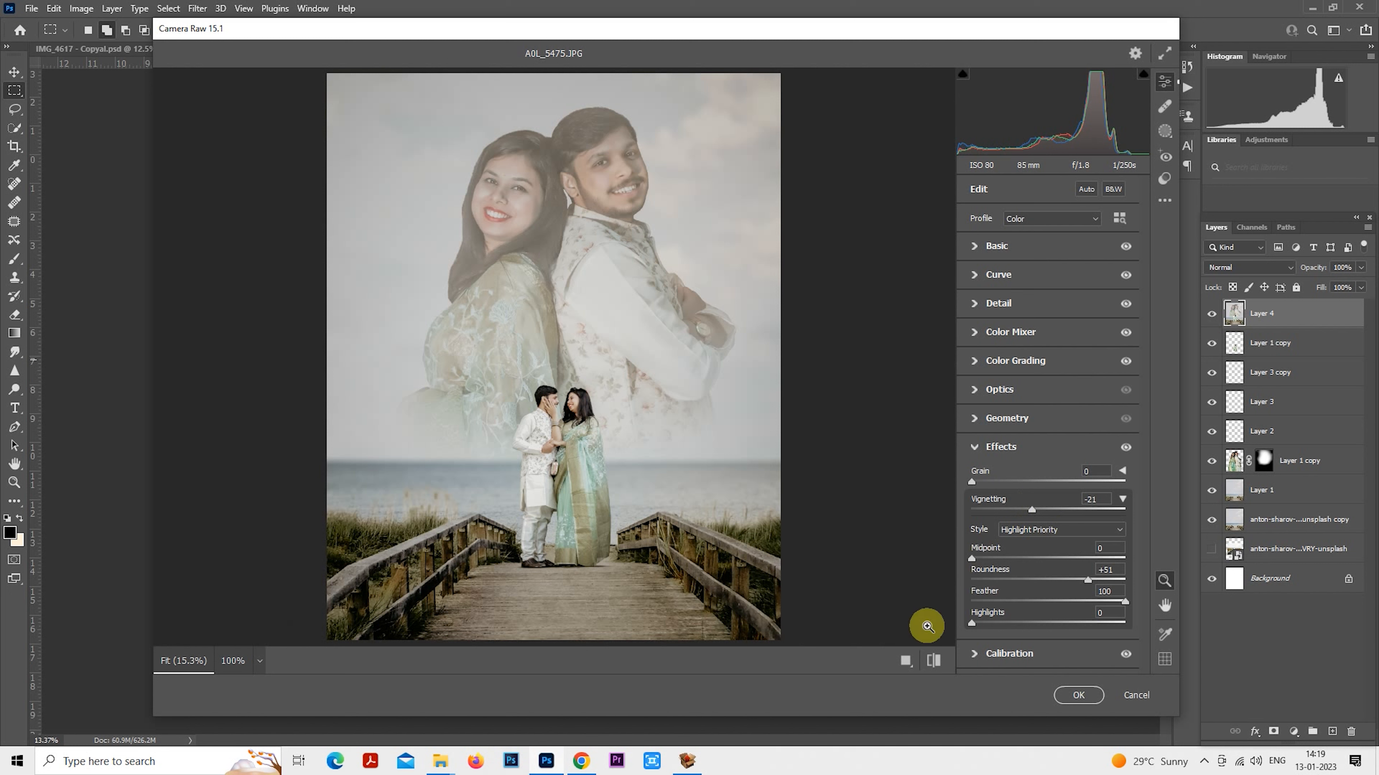
# Set Contrast to -15, Blacks to -22 and Shadows to +48, and apply the Camera Raw grade to the merged layer.
pyautogui.click(973, 276)
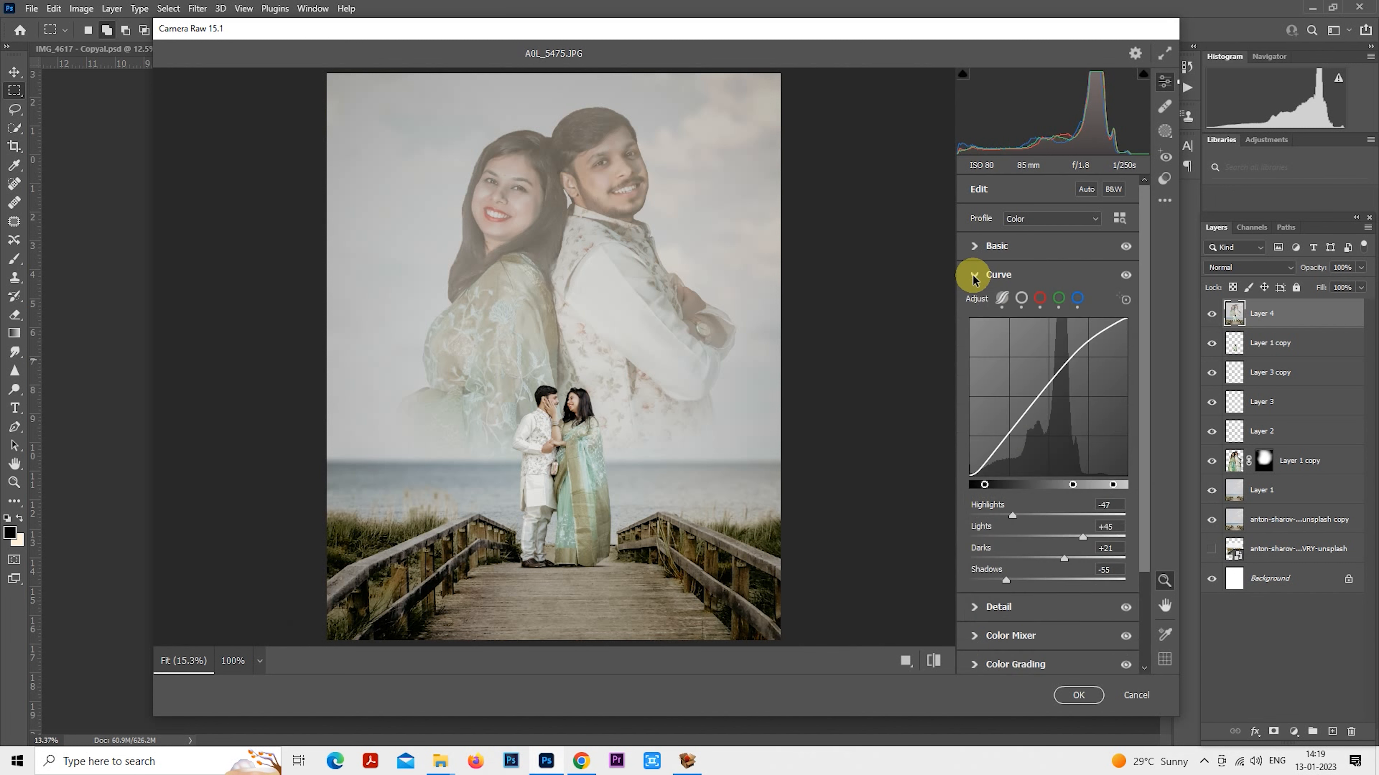
pyautogui.click(974, 246)
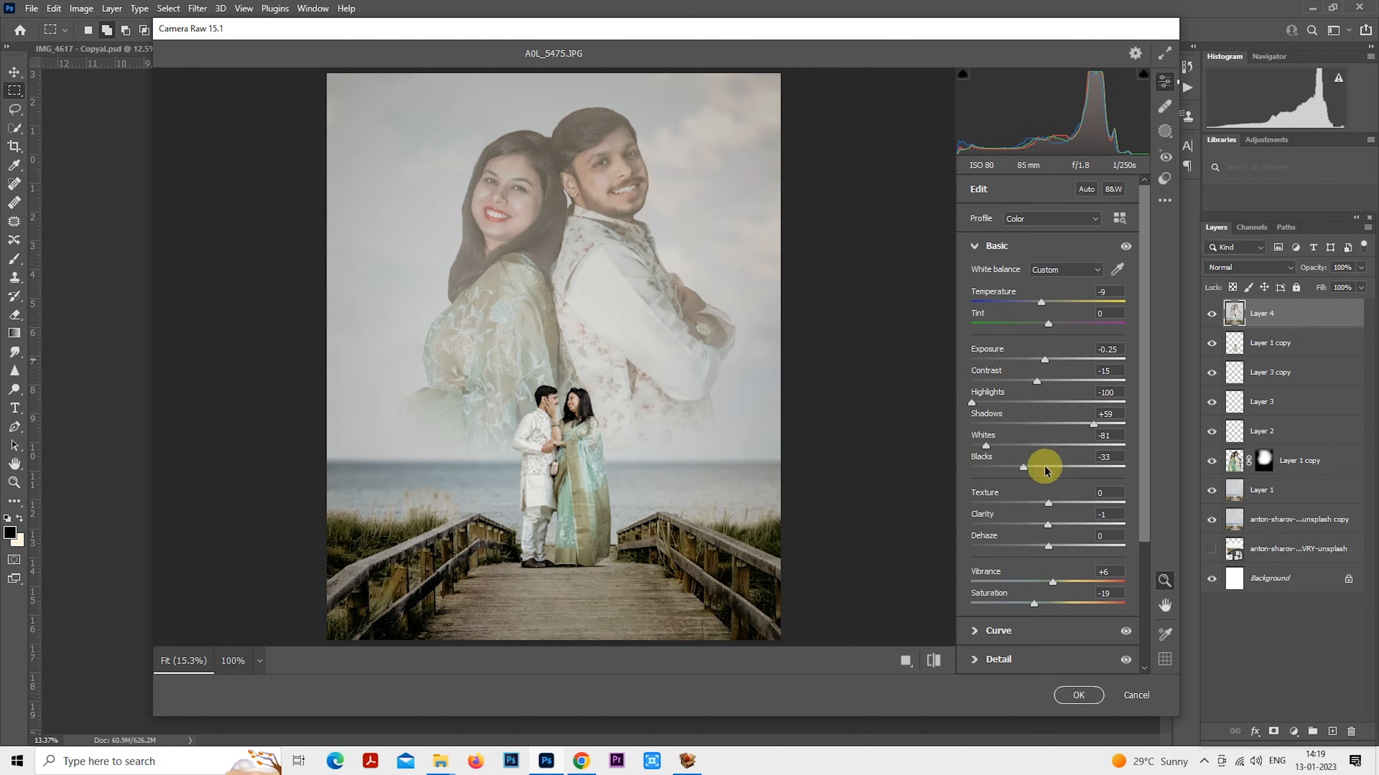
pyautogui.moveTo(1042, 471); pyautogui.dragTo(1031, 470)
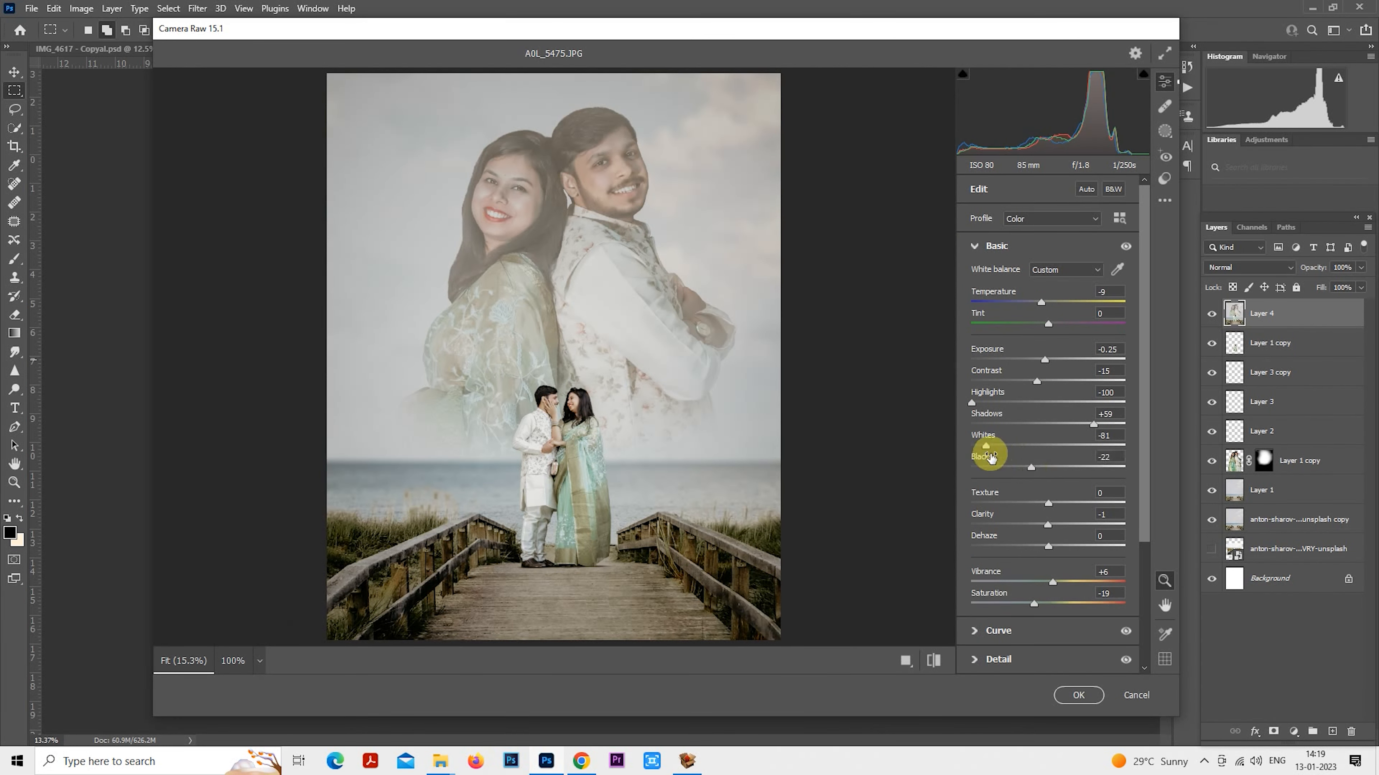
pyautogui.click(1073, 425)
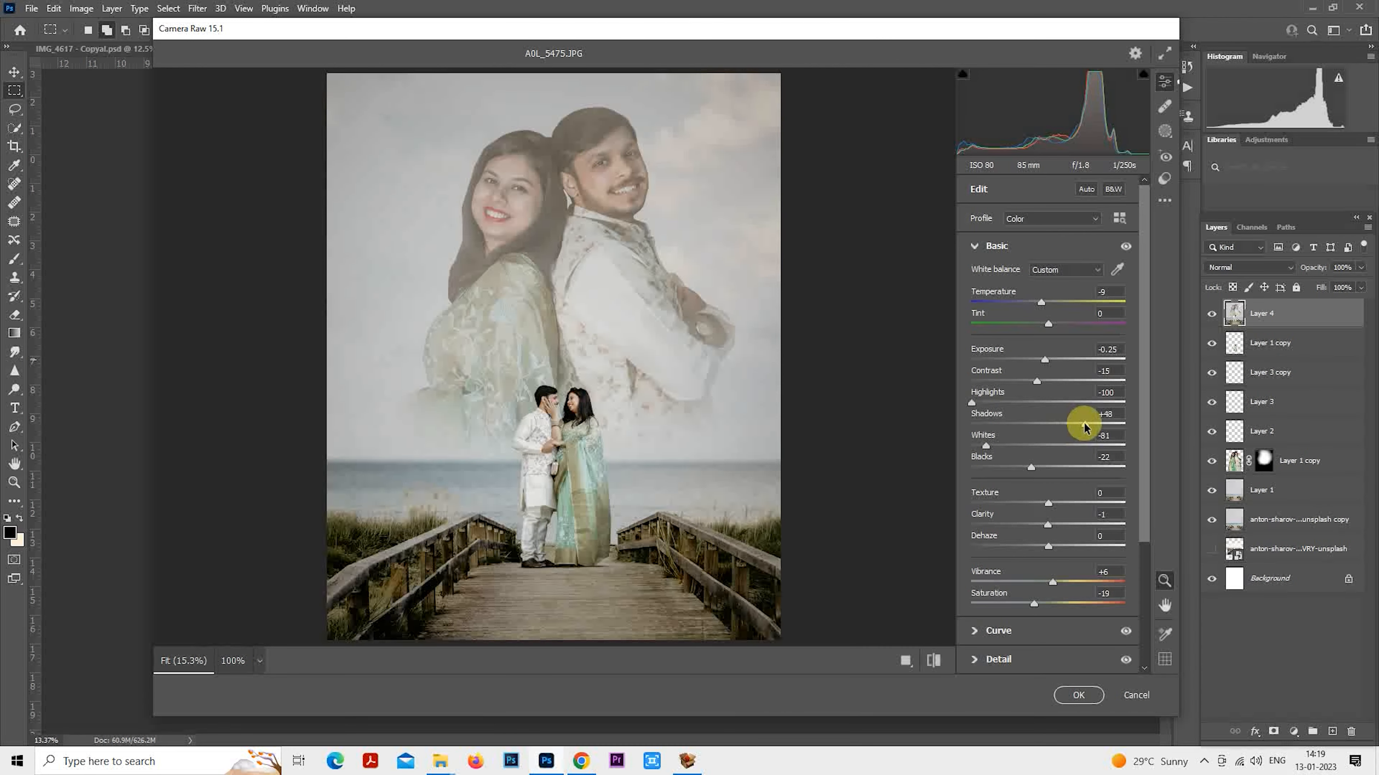
pyautogui.click(1076, 697)
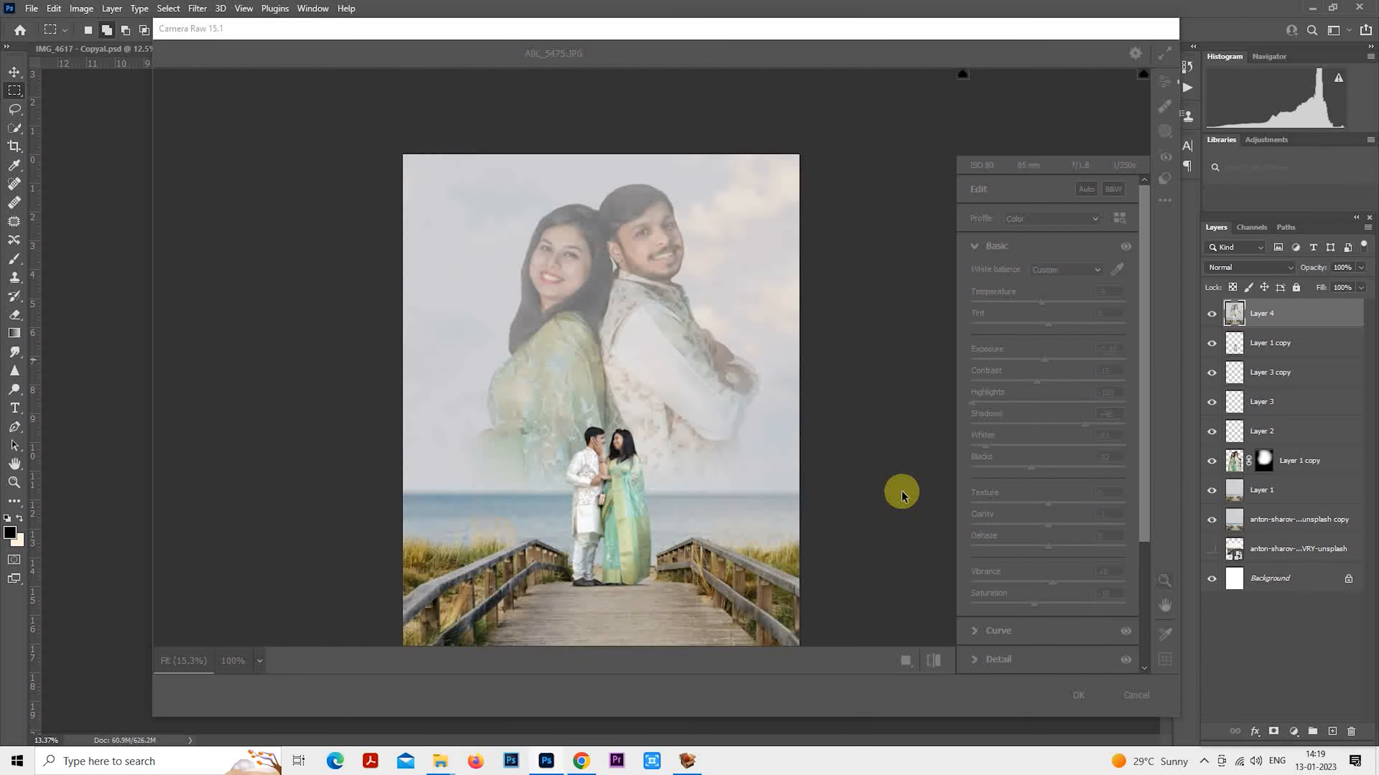
# Add a new empty layer above the graded image and choose a light orange foreground colour for the Brush tool.
pyautogui.scroll(-1, 889, 464)
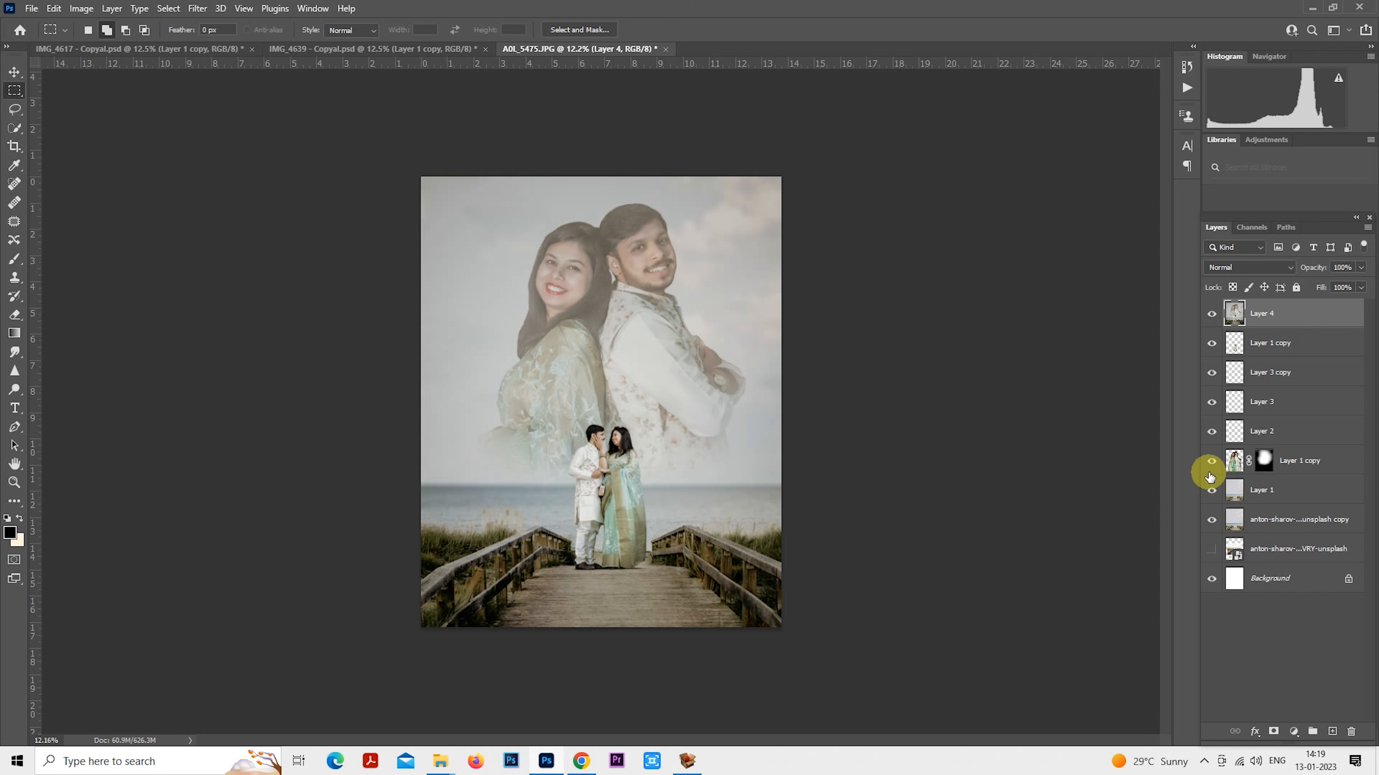
pyautogui.click(1332, 731)
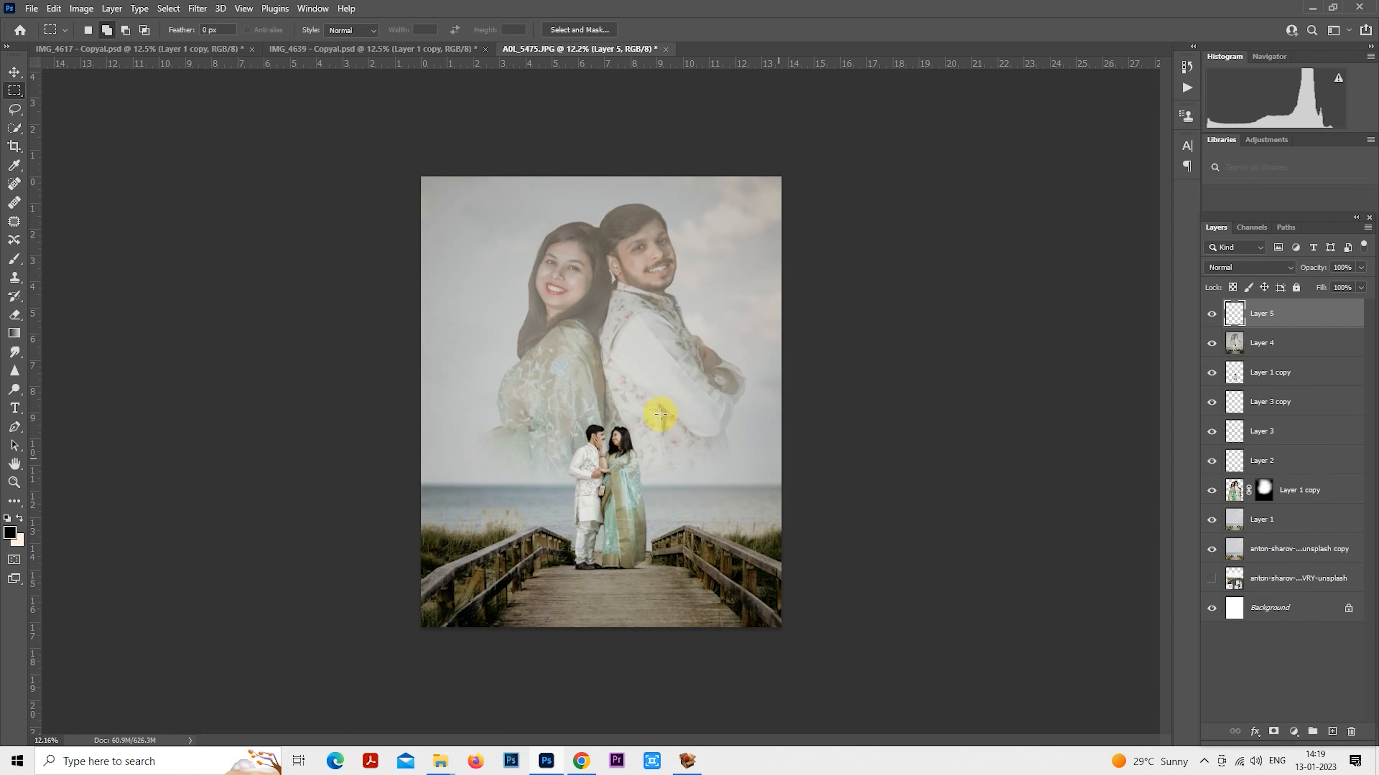
pyautogui.click(15, 259)
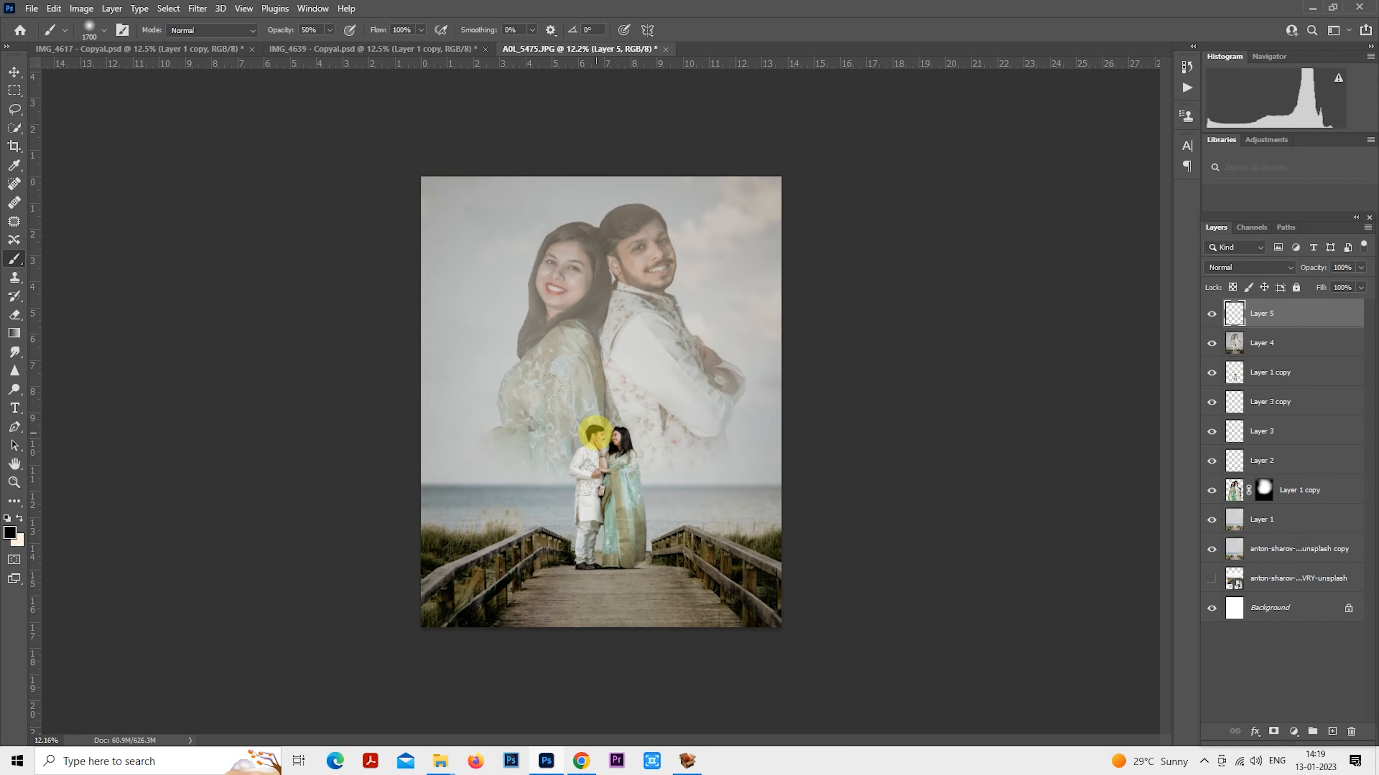
pyautogui.click(12, 535)
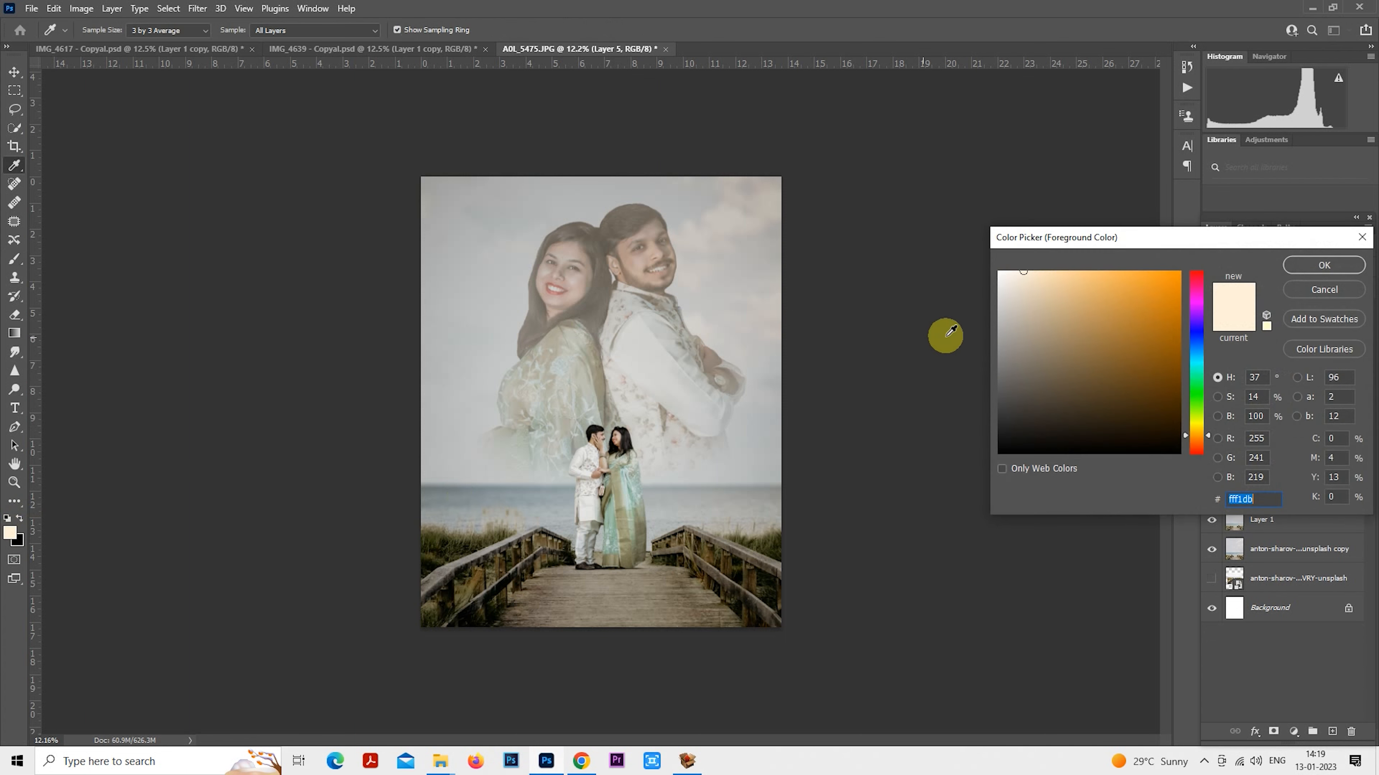
pyautogui.moveTo(1125, 291); pyautogui.dragTo(960, 246)
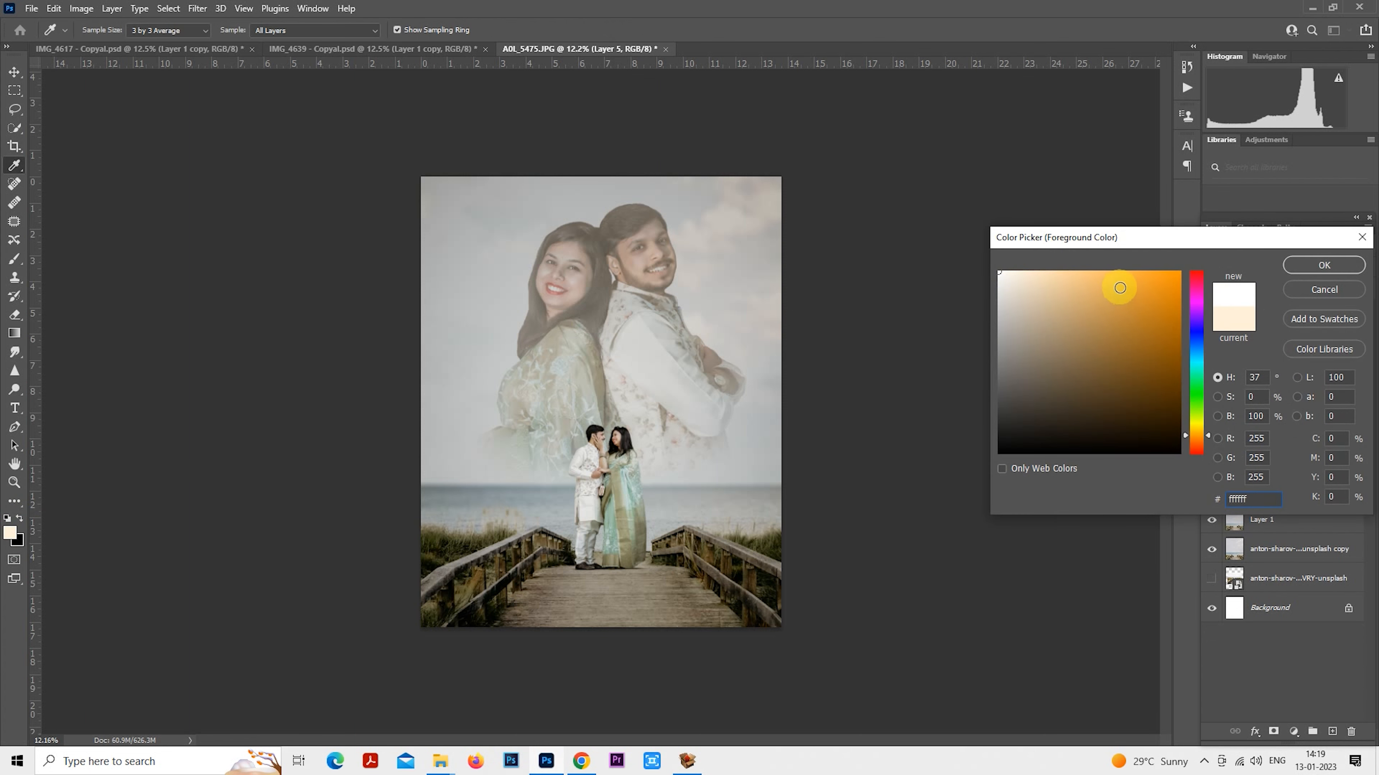
pyautogui.click(1095, 291)
pyautogui.click(1316, 263)
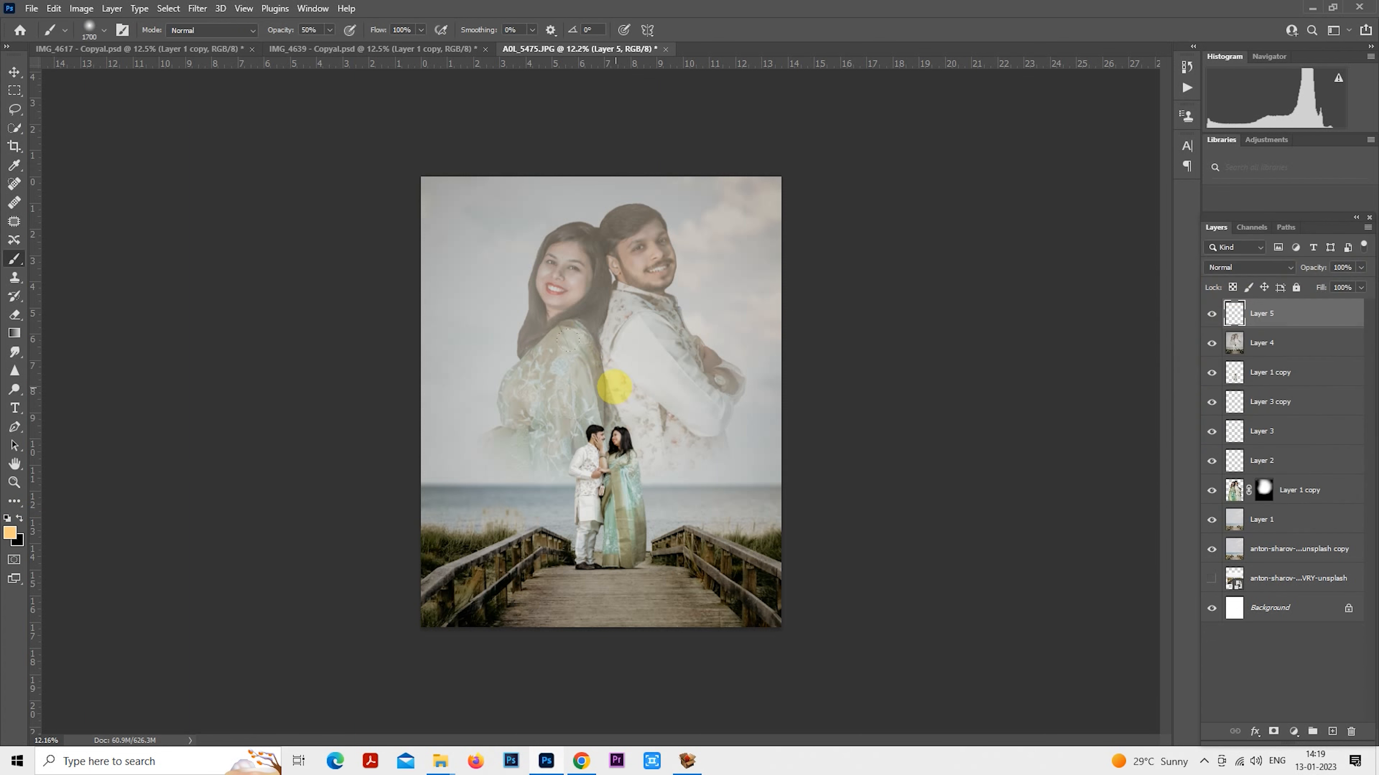
# Paint a soft 1700 px orange glow at 100% brush opacity just above the small couple and set its layer to Screen blending.
pyautogui.click(616, 385)
pyautogui.hotkey('ctrl', 'z')
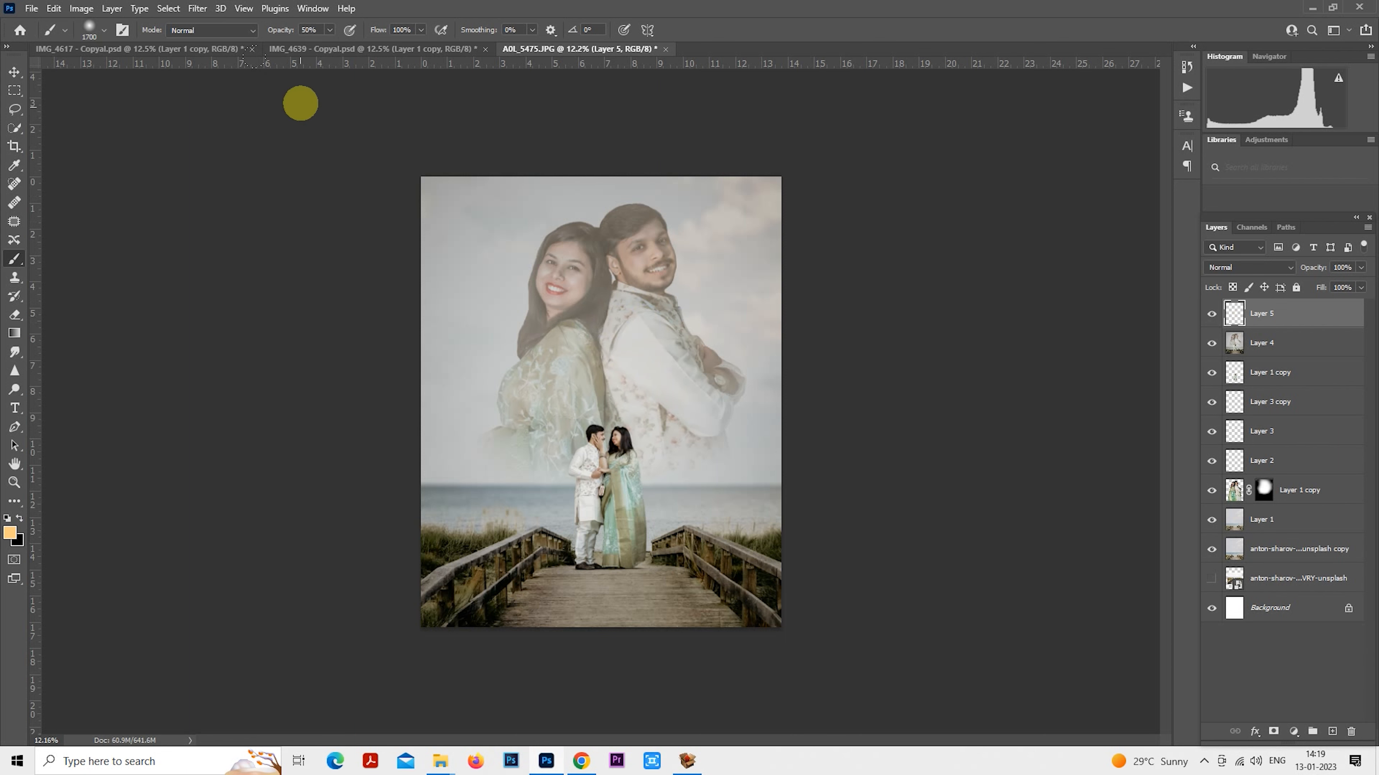
pyautogui.moveTo(329, 49); pyautogui.dragTo(446, 63)
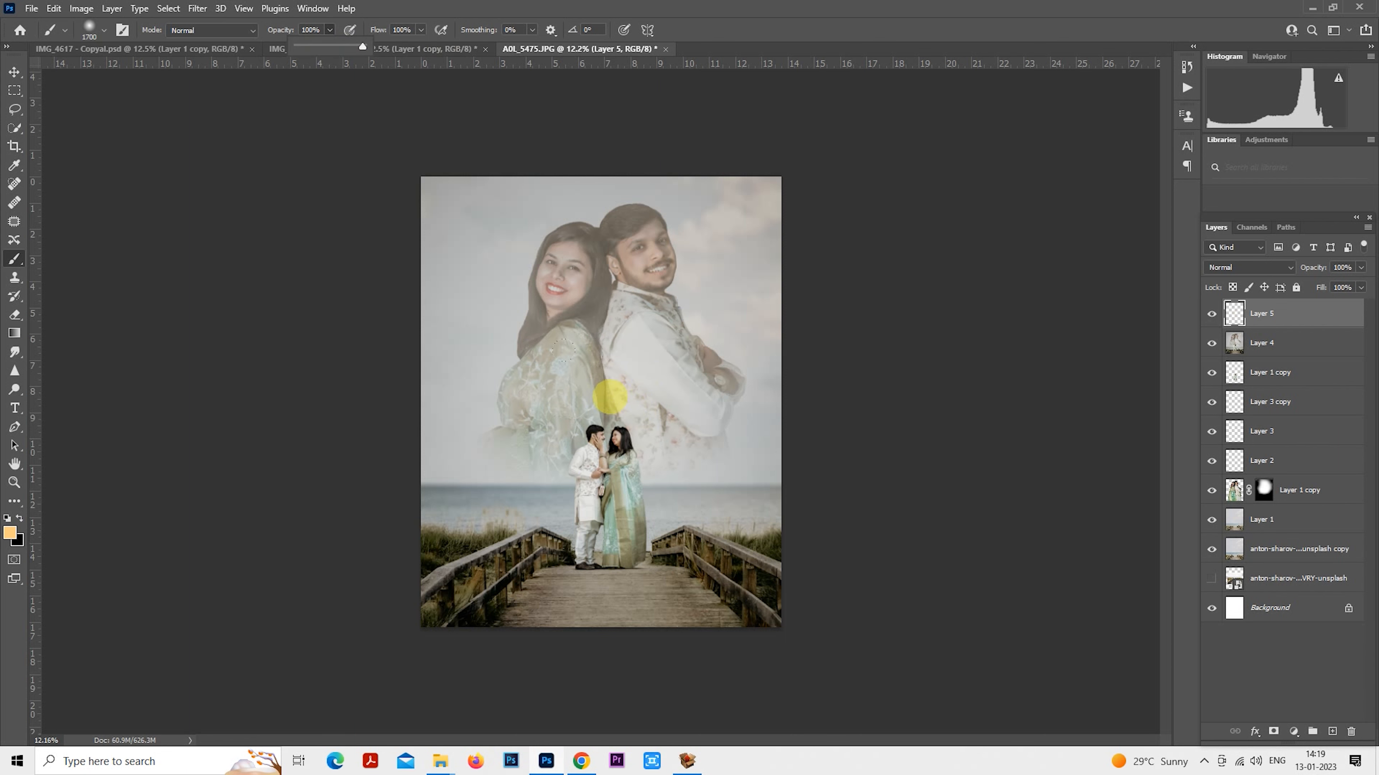
pyautogui.click(611, 386)
pyautogui.click(1241, 266)
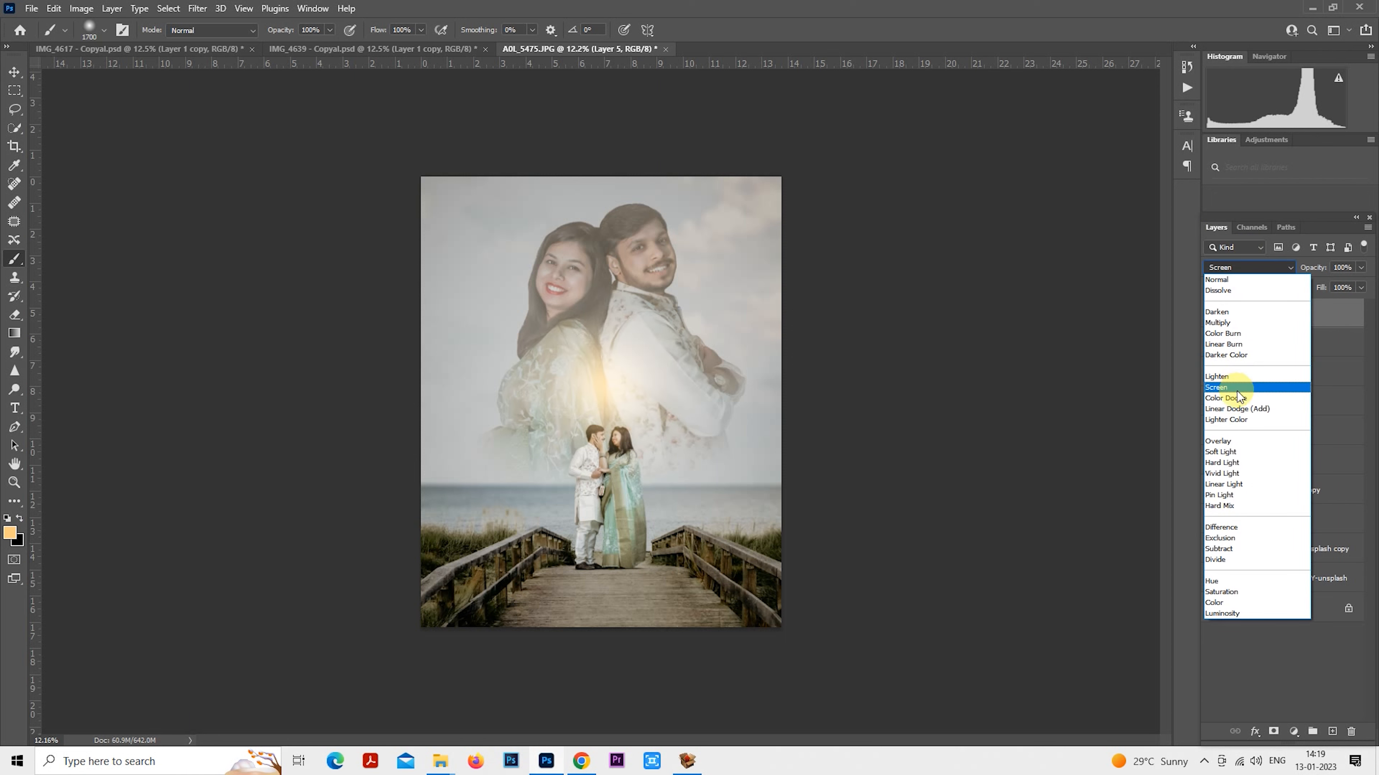
pyautogui.click(1239, 389)
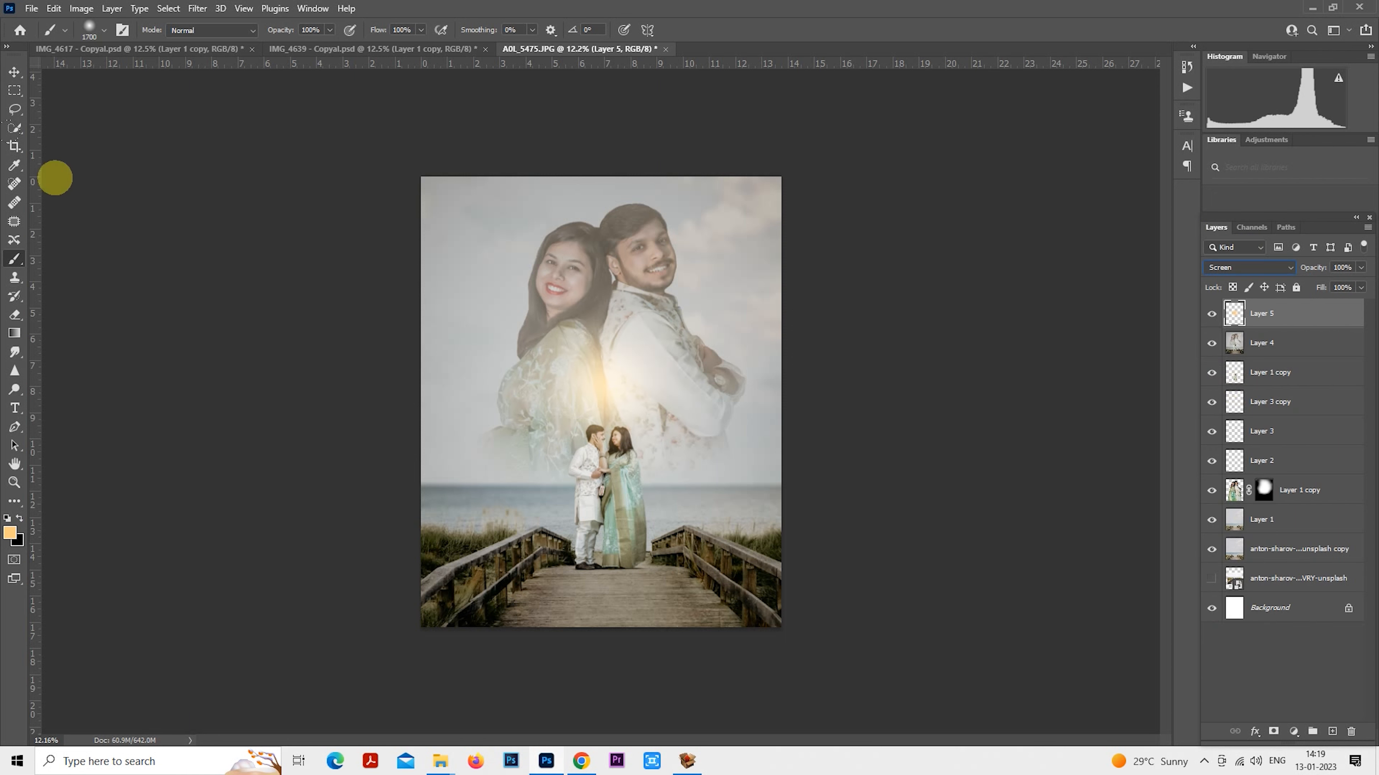
# Enlarge the orange glow to about 240%, move it to the picture's right edge beside the man's elbow, and set its opacity to 77%.
pyautogui.click(14, 90)
pyautogui.rightClick(534, 299)
pyautogui.click(627, 421)
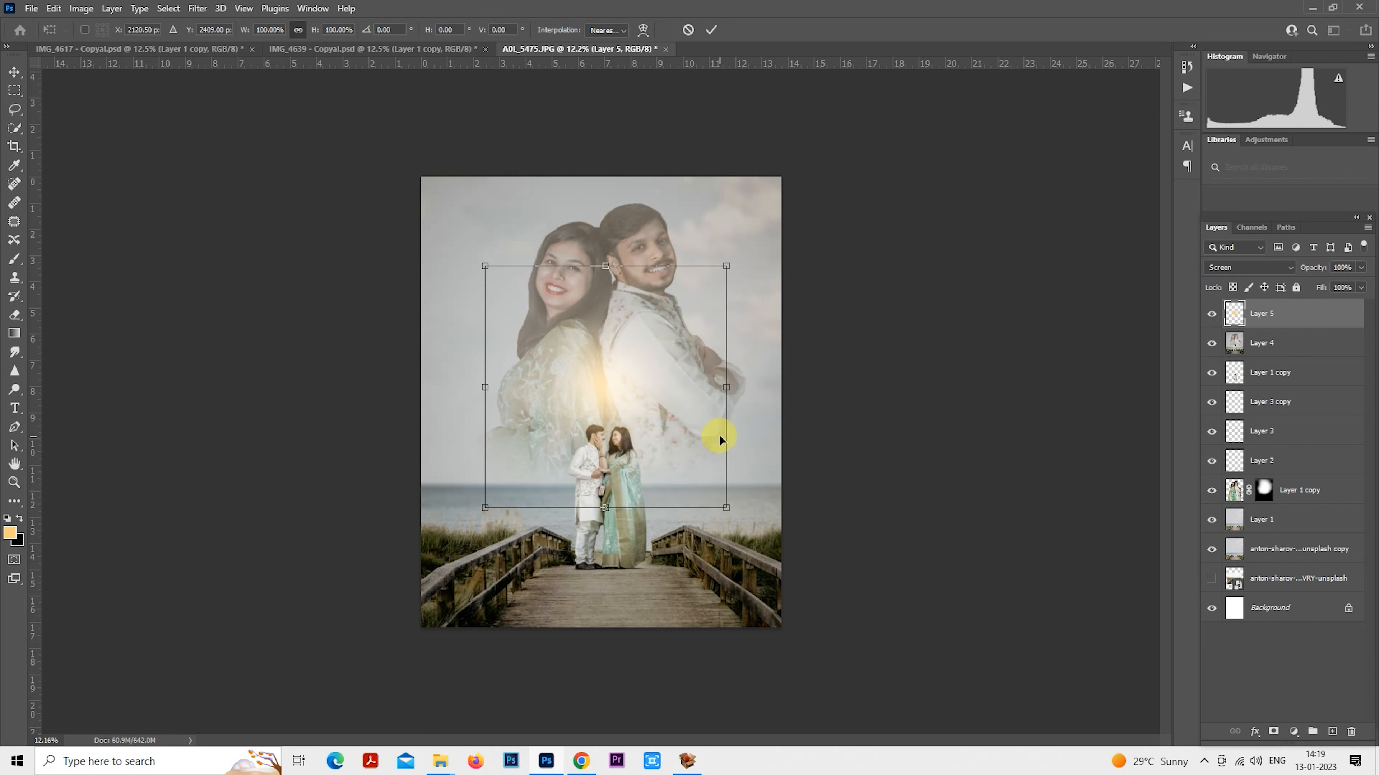
pyautogui.moveTo(730, 511); pyautogui.dragTo(799, 581)
pyautogui.moveTo(679, 502); pyautogui.dragTo(846, 299)
pyautogui.moveTo(585, 382); pyautogui.dragTo(585, 524)
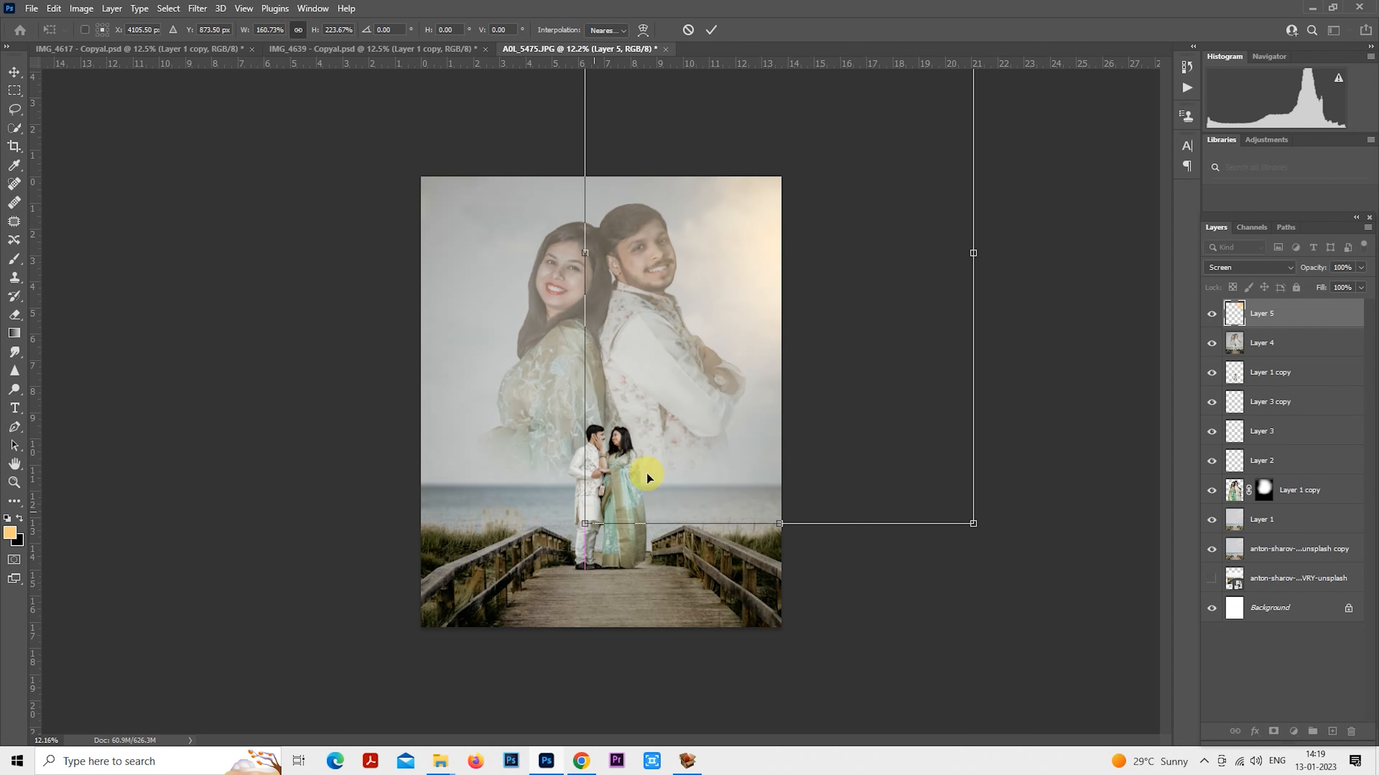
pyautogui.moveTo(696, 418); pyautogui.dragTo(807, 334)
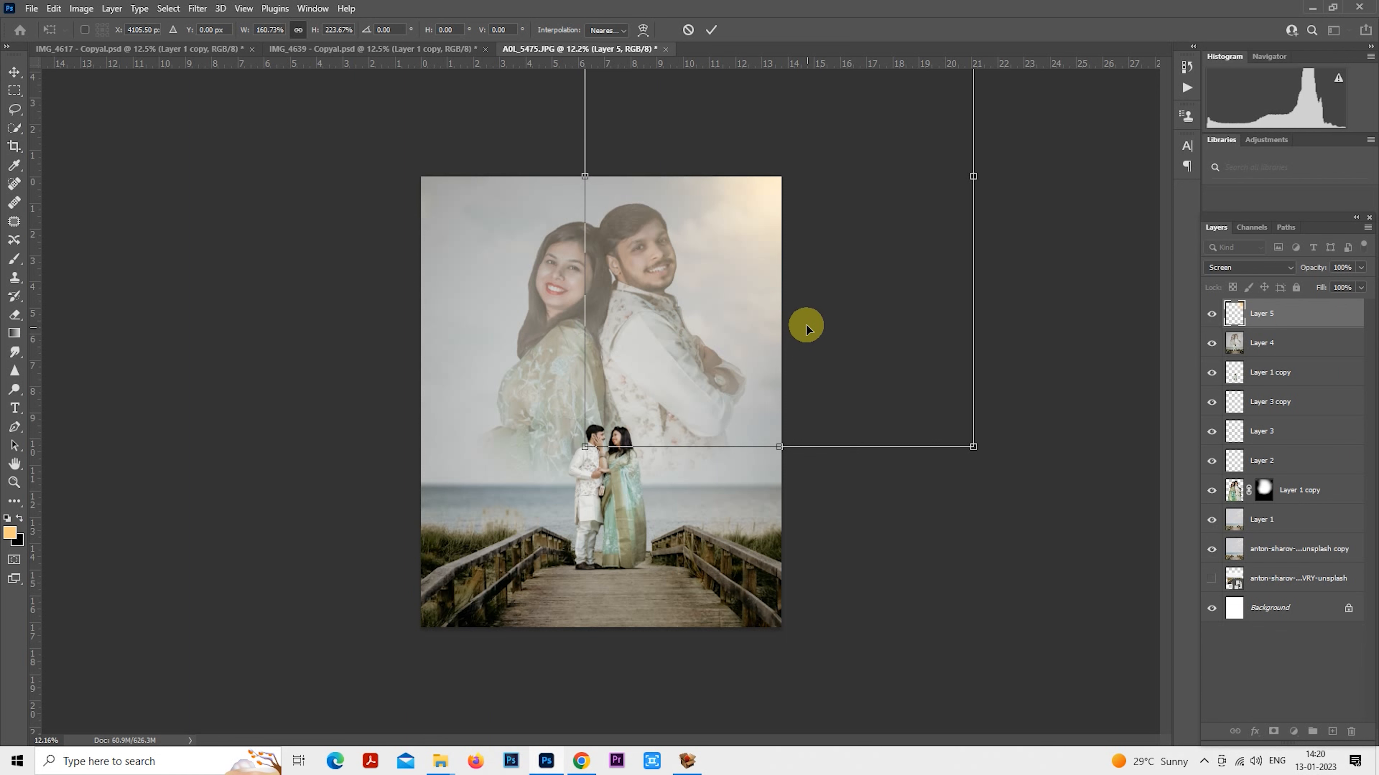
pyautogui.moveTo(581, 445); pyautogui.dragTo(388, 395)
pyautogui.moveTo(901, 270); pyautogui.dragTo(1034, 517)
pyautogui.press('Return')
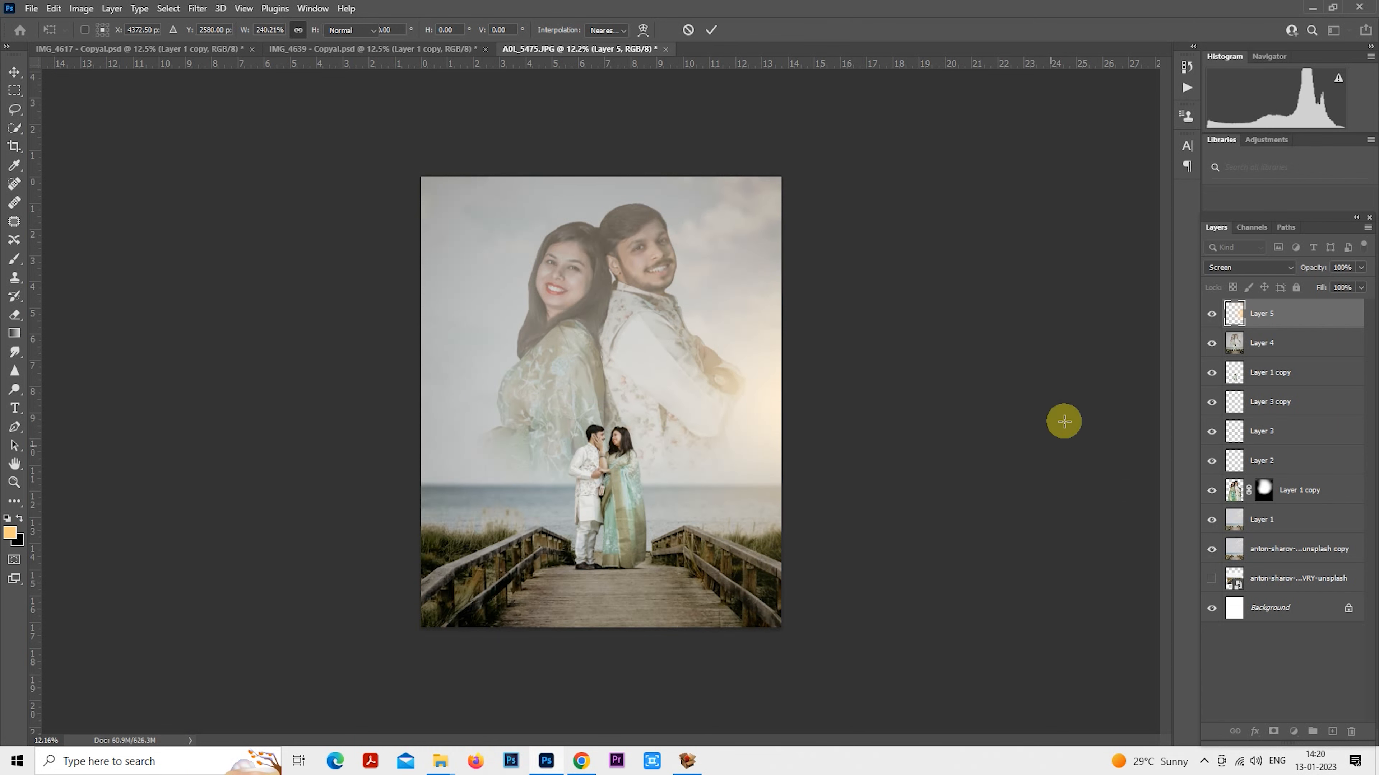
pyautogui.moveTo(1308, 267)
pyautogui.mouseDown()
pyautogui.moveTo(1280, 268)
pyautogui.moveTo(1291, 273)
pyautogui.mouseUp()
pyautogui.scroll(2, 800, 394)
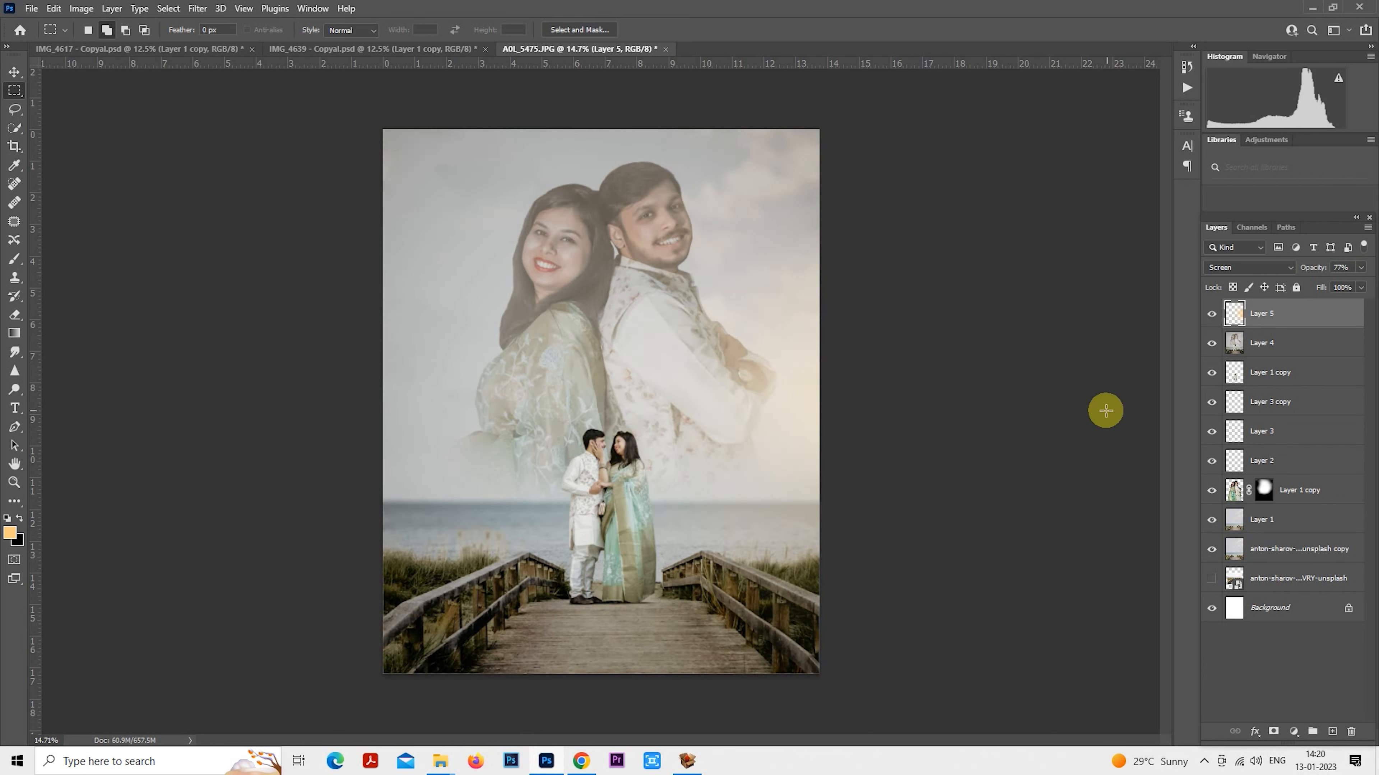
# On a new layer, draw a dark fading gradient upward from the boardwalk's bottom edge and set the layer opacity to 70%.
pyautogui.click(1331, 731)
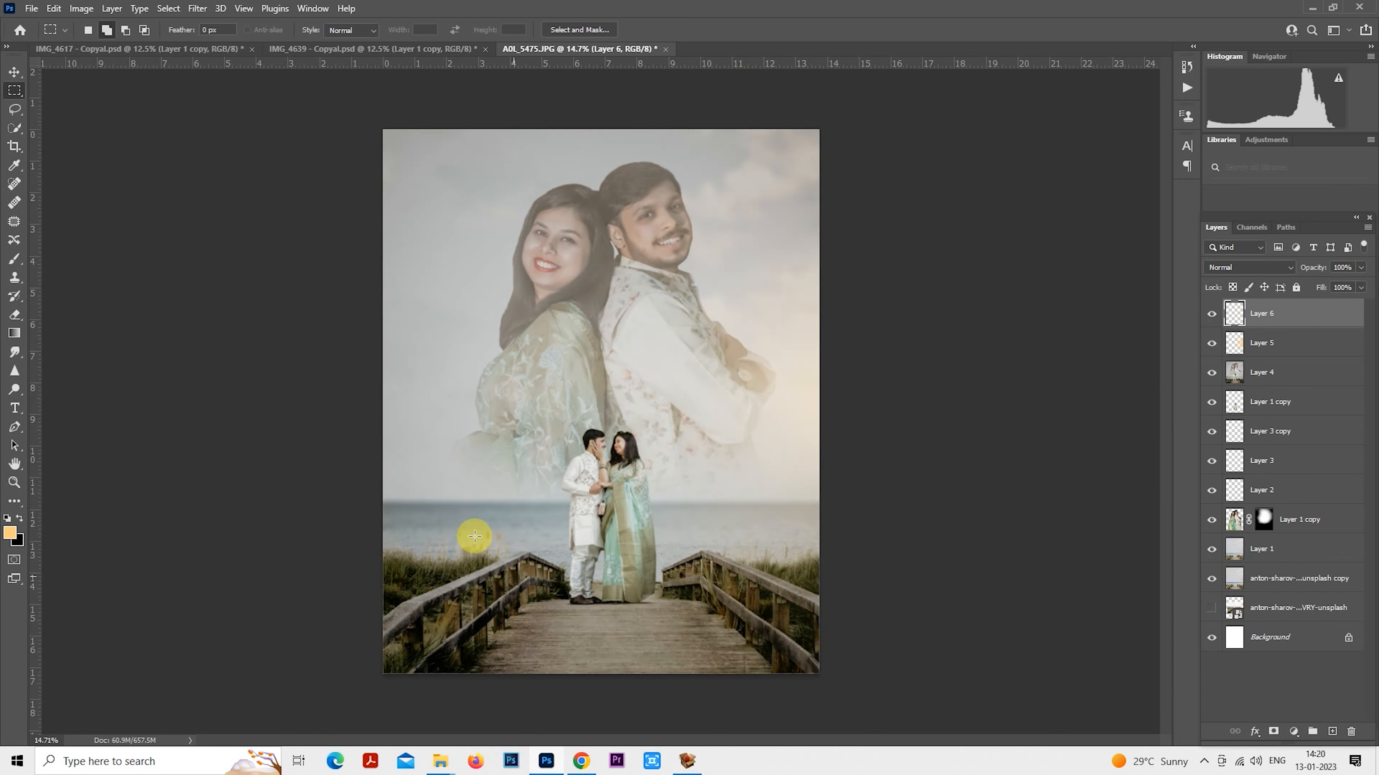
pyautogui.click(14, 332)
pyautogui.moveTo(592, 694); pyautogui.dragTo(593, 560)
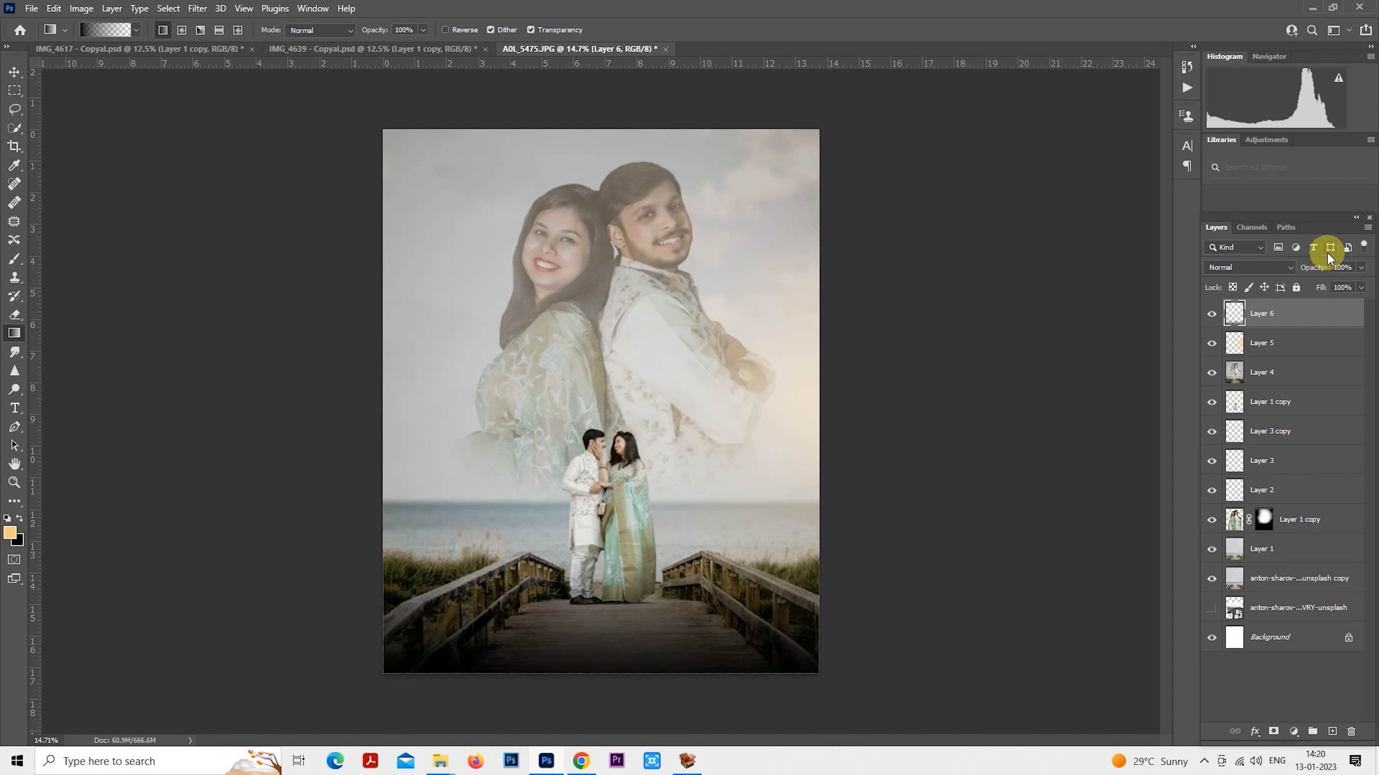
pyautogui.moveTo(1308, 272)
pyautogui.mouseDown()
pyautogui.moveTo(1267, 271)
pyautogui.moveTo(1288, 271)
pyautogui.mouseUp()
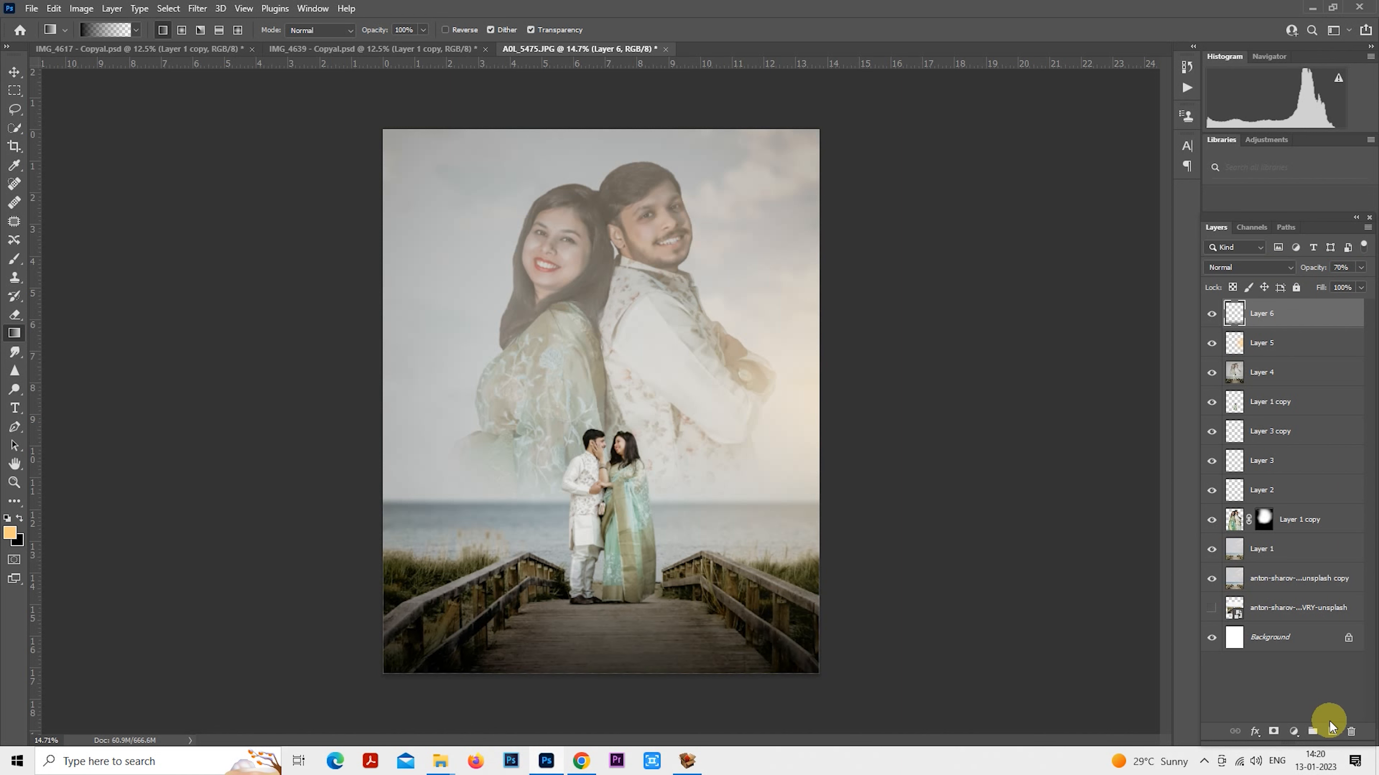
# On another new layer, select the whole canvas and apply a white inside stroke at 100% opacity as a border.
pyautogui.click(1332, 730)
pyautogui.click(14, 90)
pyautogui.moveTo(343, 103); pyautogui.dragTo(951, 739)
pyautogui.rightClick(608, 263)
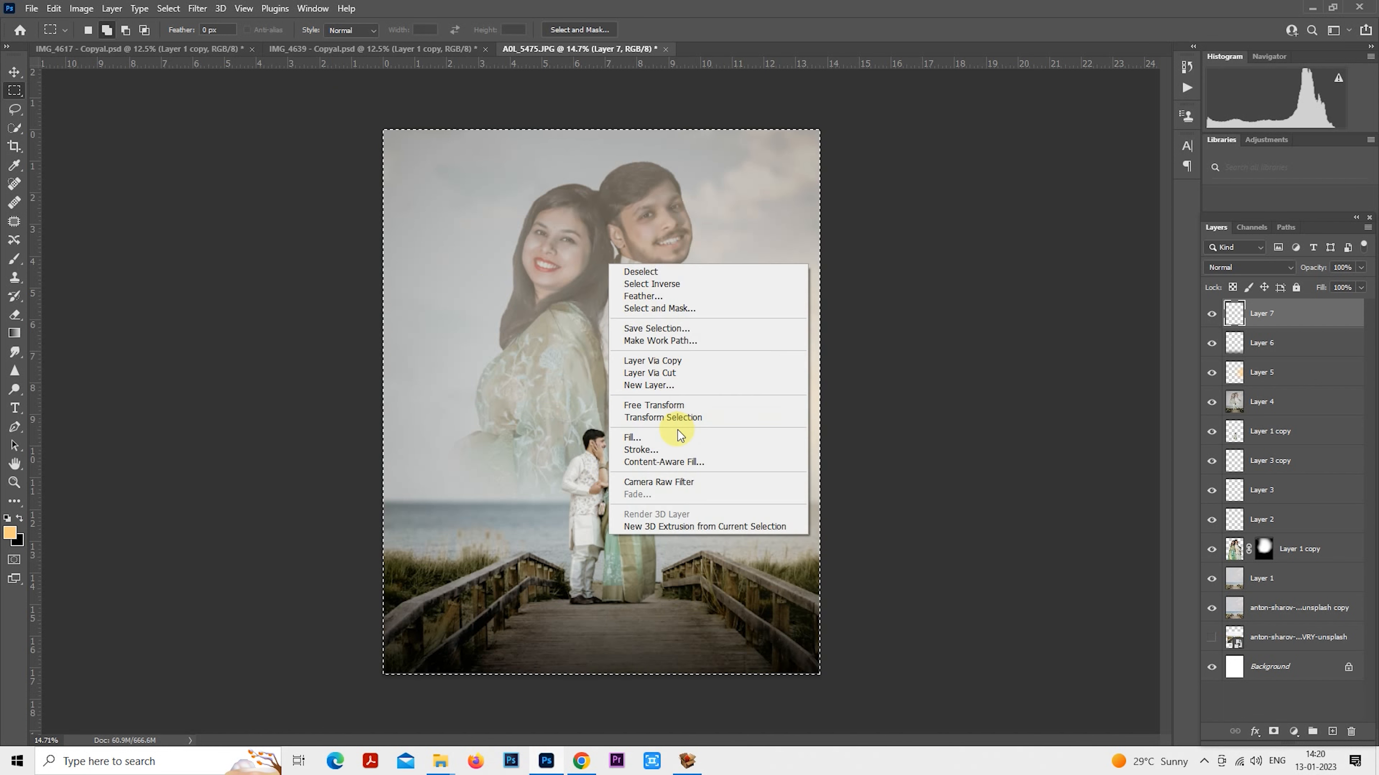
pyautogui.click(641, 450)
pyautogui.click(652, 247)
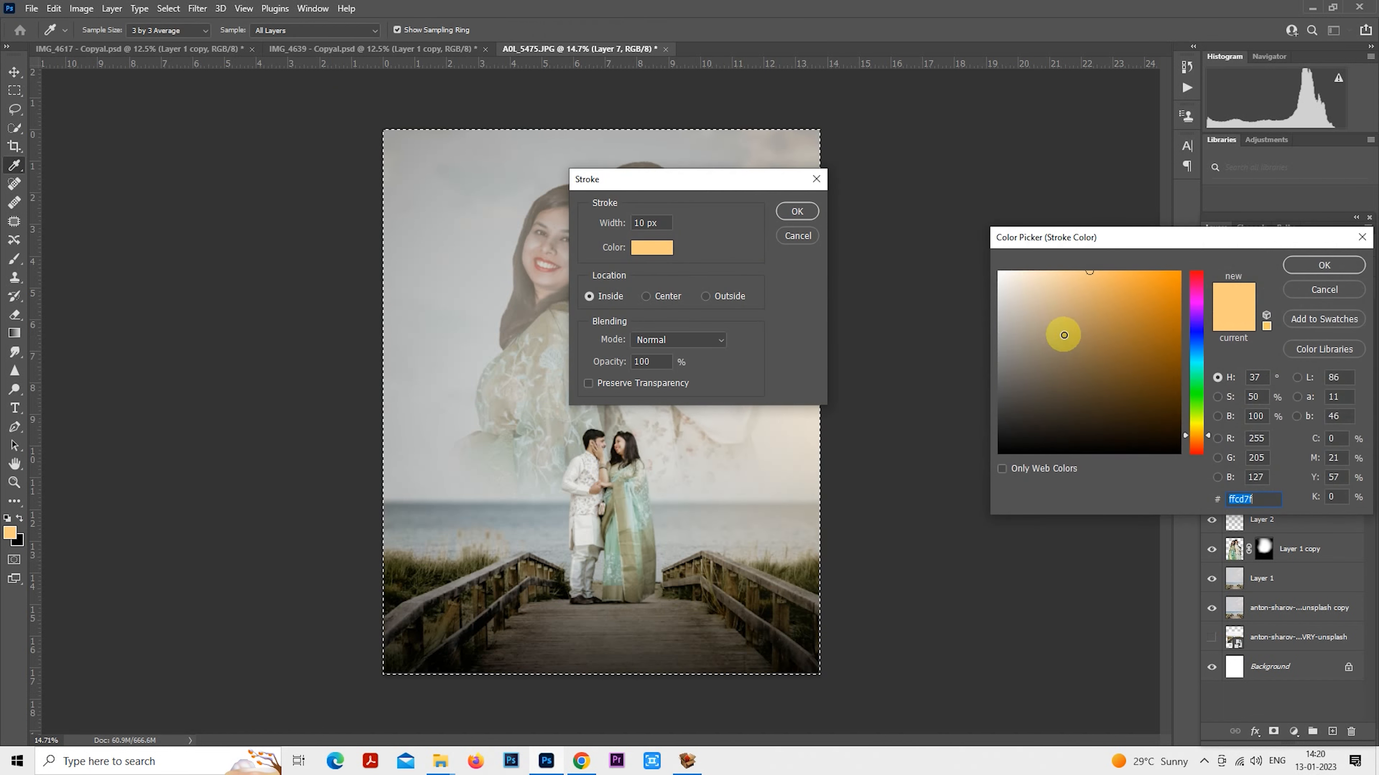
pyautogui.click(999, 272)
pyautogui.click(1323, 263)
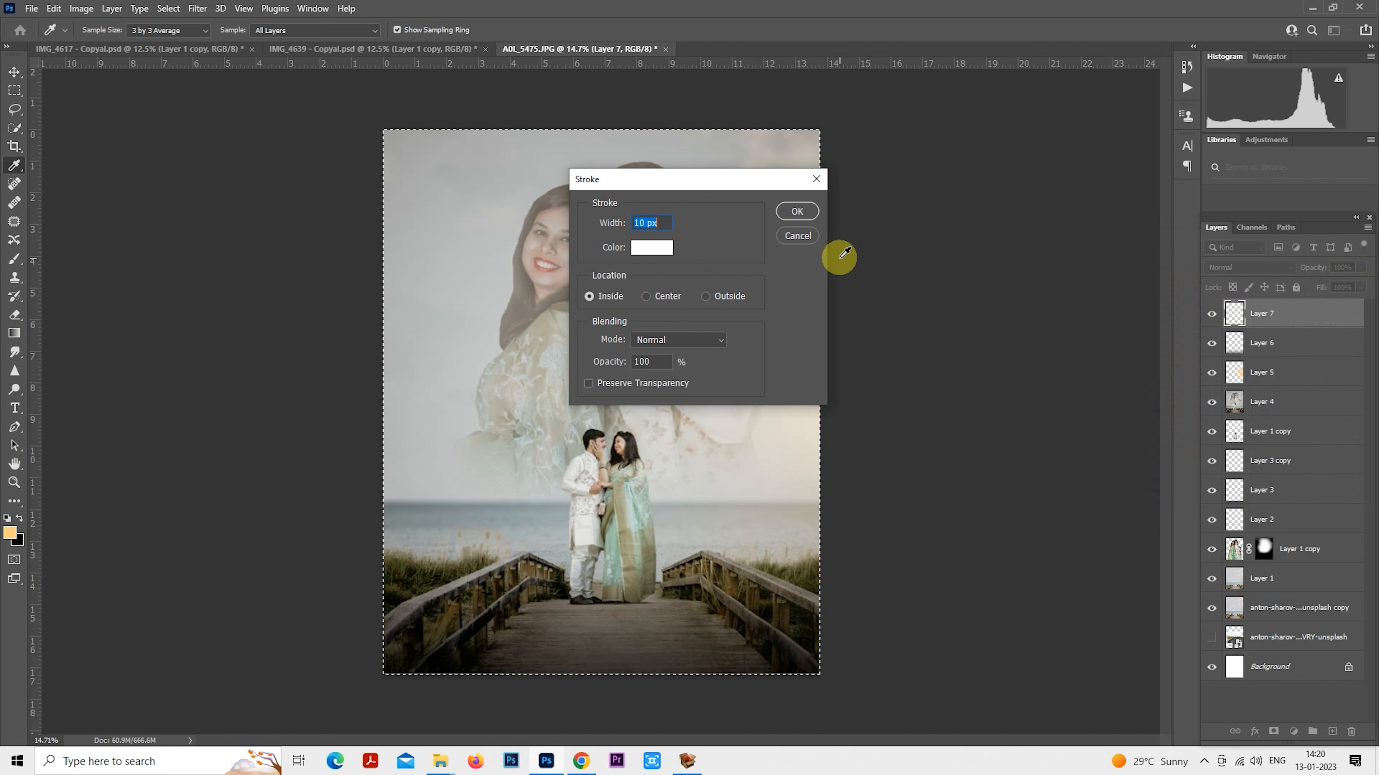
pyautogui.click(802, 215)
pyautogui.scroll(1, 695, 329)
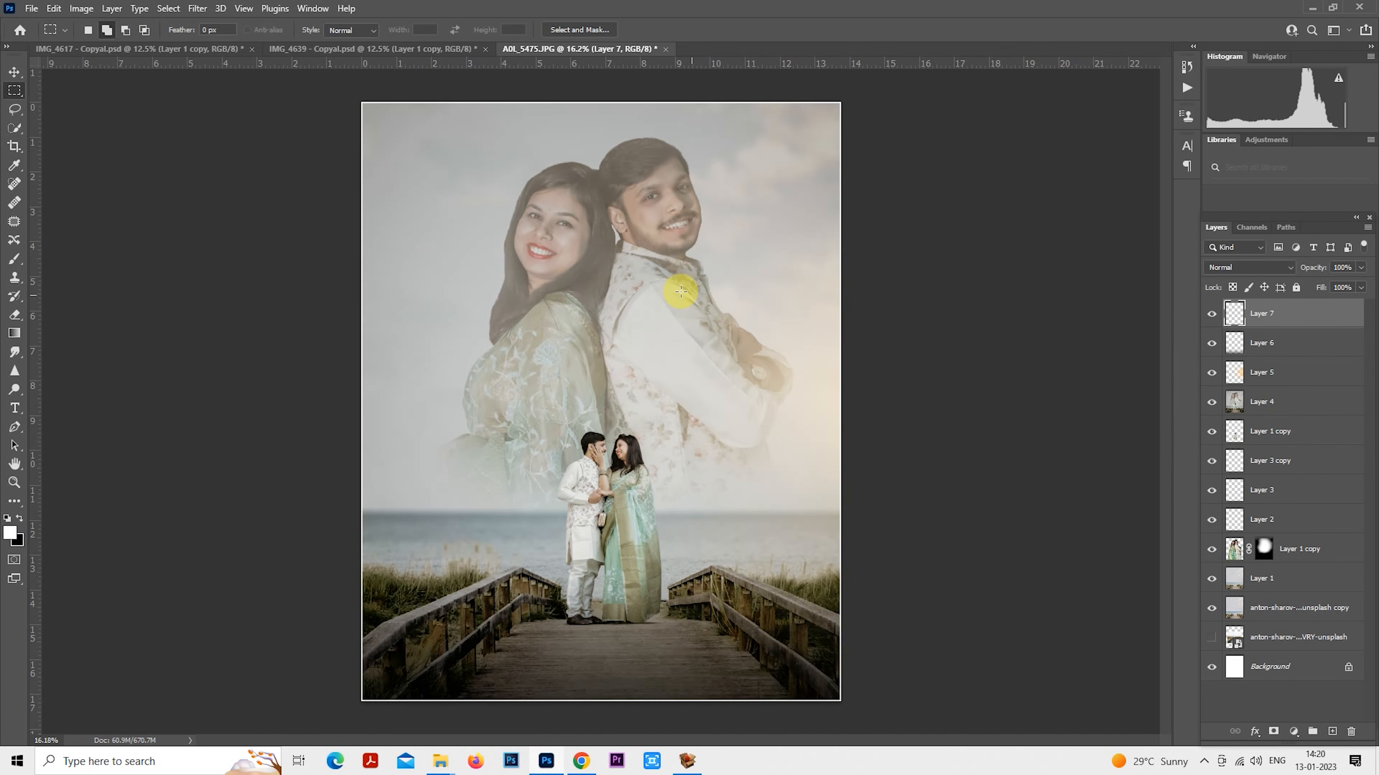
# Undo the border, stroke the canvas selection again with a narrower white inside line, and deselect.
pyautogui.hotkey('ctrl', 'z')
pyautogui.hotkey('ctrl', 'z')
pyautogui.keyDown('ctrl'); pyautogui.rightClick(636, 276); pyautogui.keyUp('ctrl')
pyautogui.click(599, 317)
pyautogui.rightClick(599, 318)
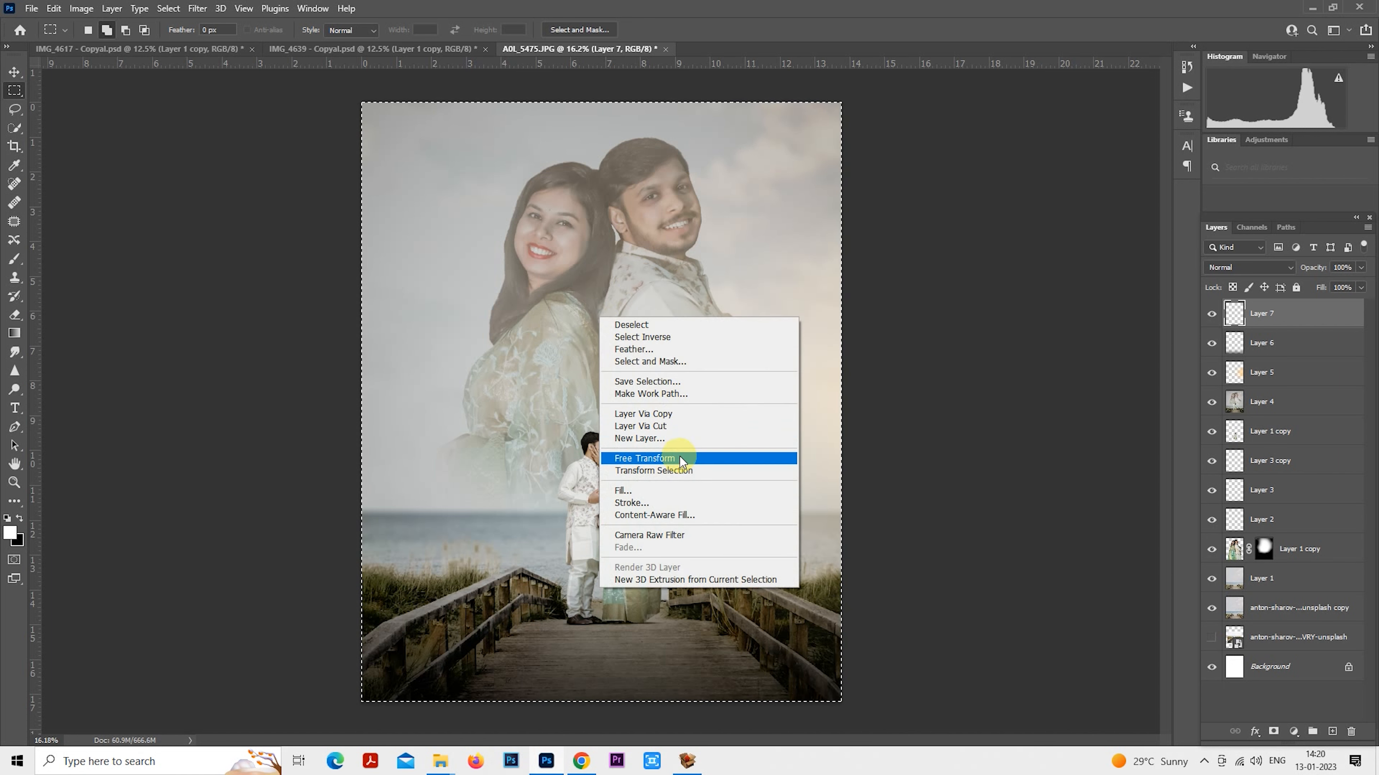
pyautogui.click(672, 503)
pyautogui.write('3')
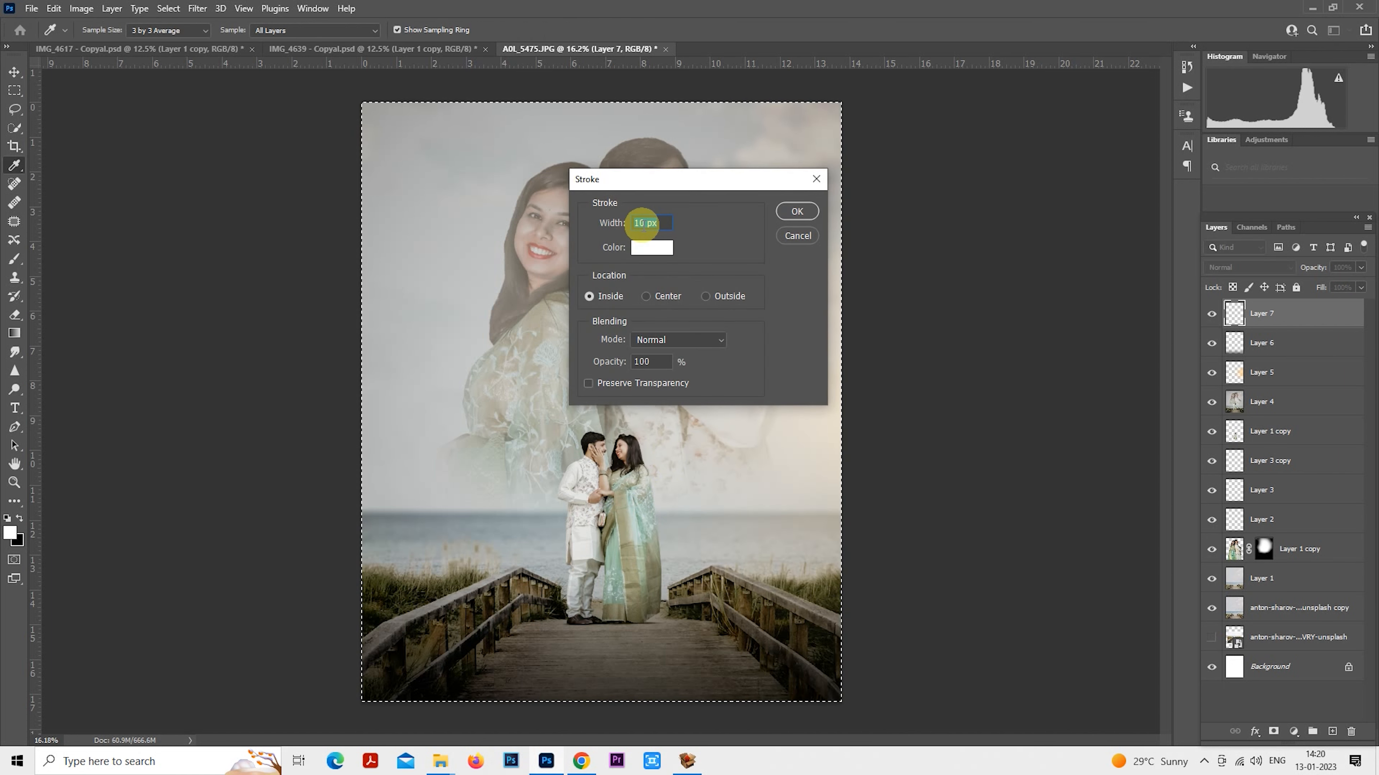
pyautogui.click(796, 211)
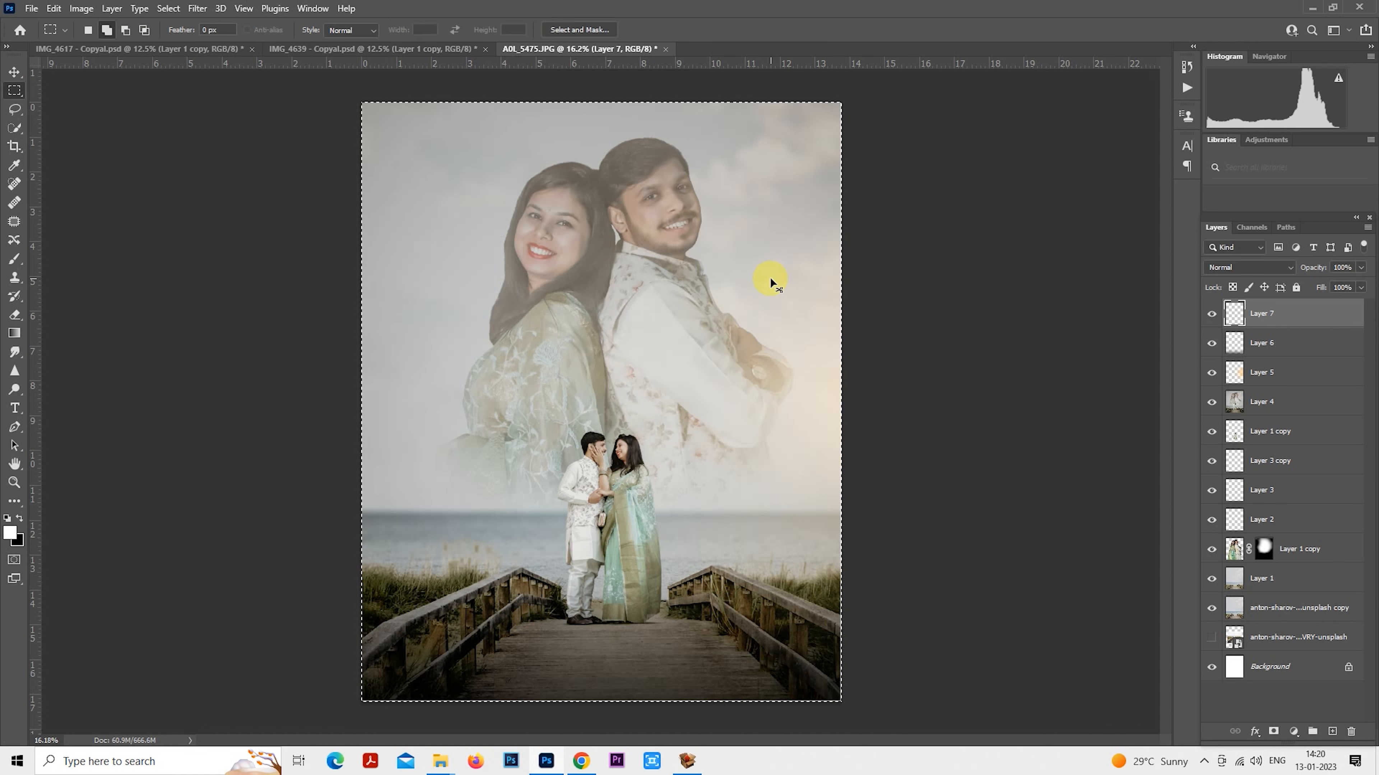
pyautogui.hotkey('ctrl', 'd')
pyautogui.scroll(-3, 771, 280)
pyautogui.scroll(2, 812, 260)
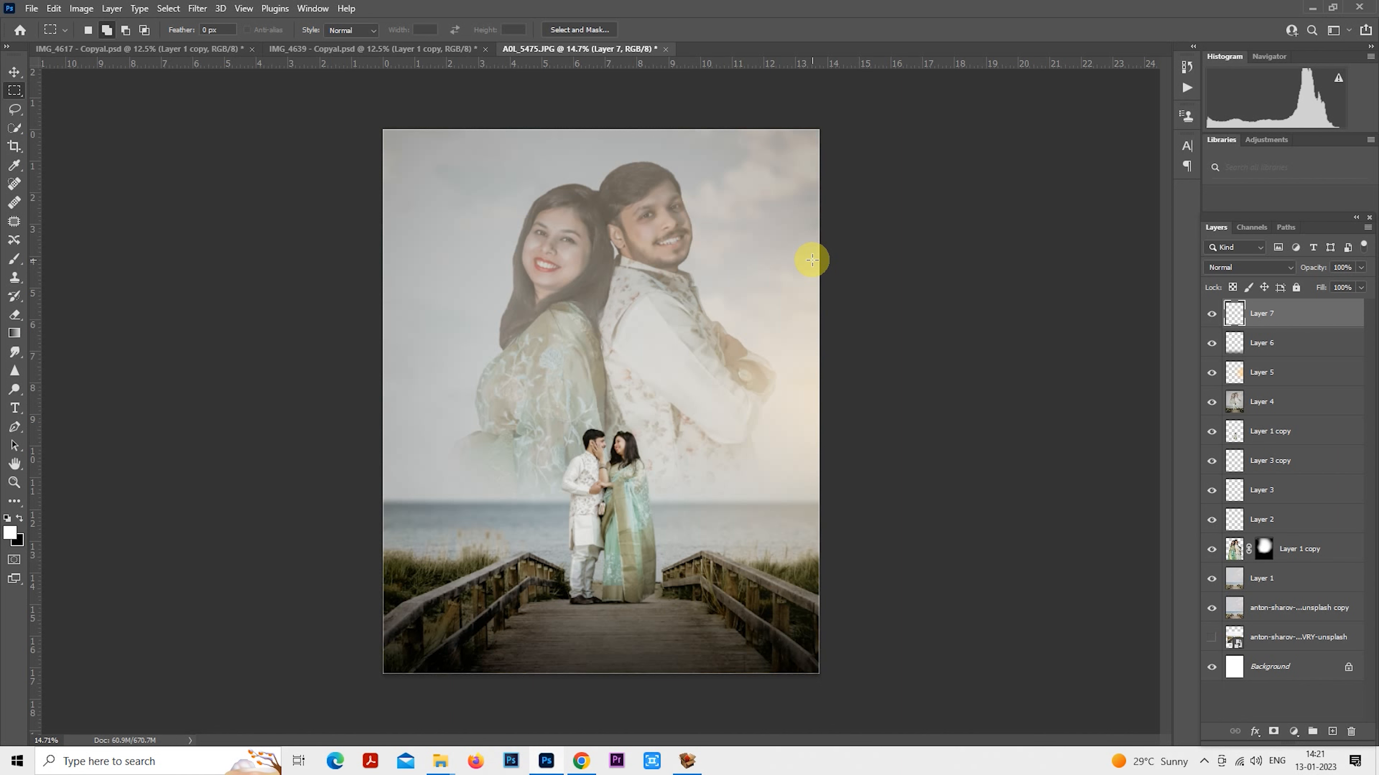
# Add the white text "LOVE" in 55 pt Tw Cen MT Regular on the boardwalk near the couple's feet.
pyautogui.click(1332, 731)
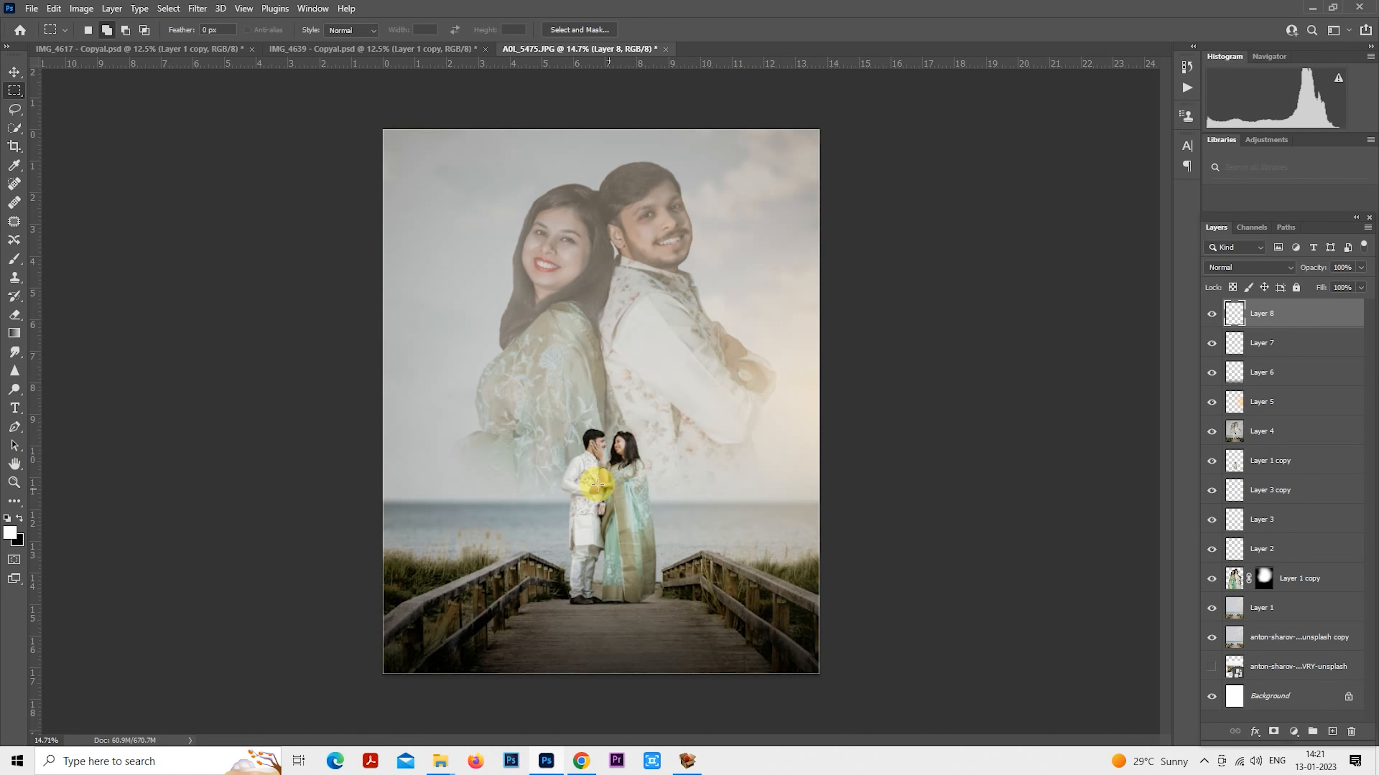
pyautogui.click(15, 408)
pyautogui.scroll(4, 663, 455)
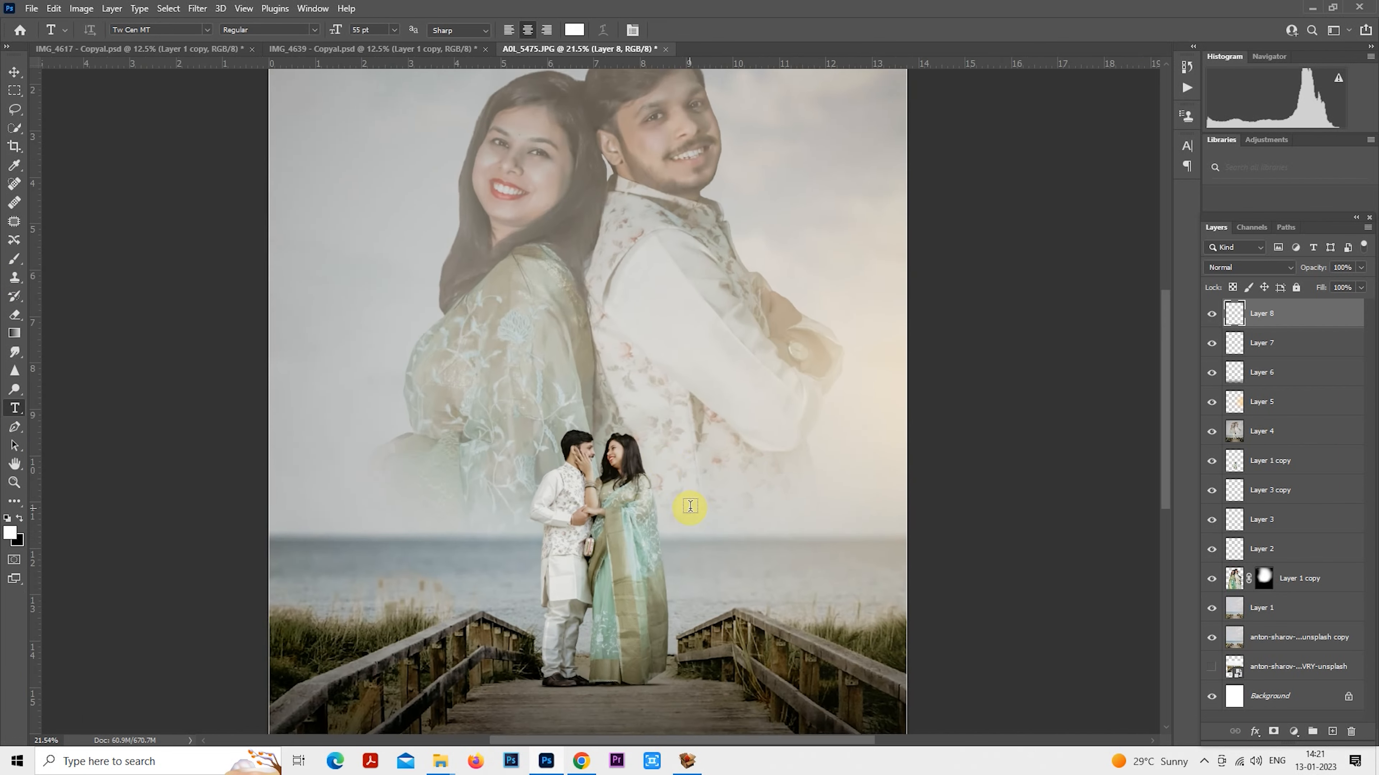
pyautogui.moveTo(654, 389); pyautogui.dragTo(686, 372)
pyautogui.scroll(-1, 634, 441)
pyautogui.scroll(2, 634, 442)
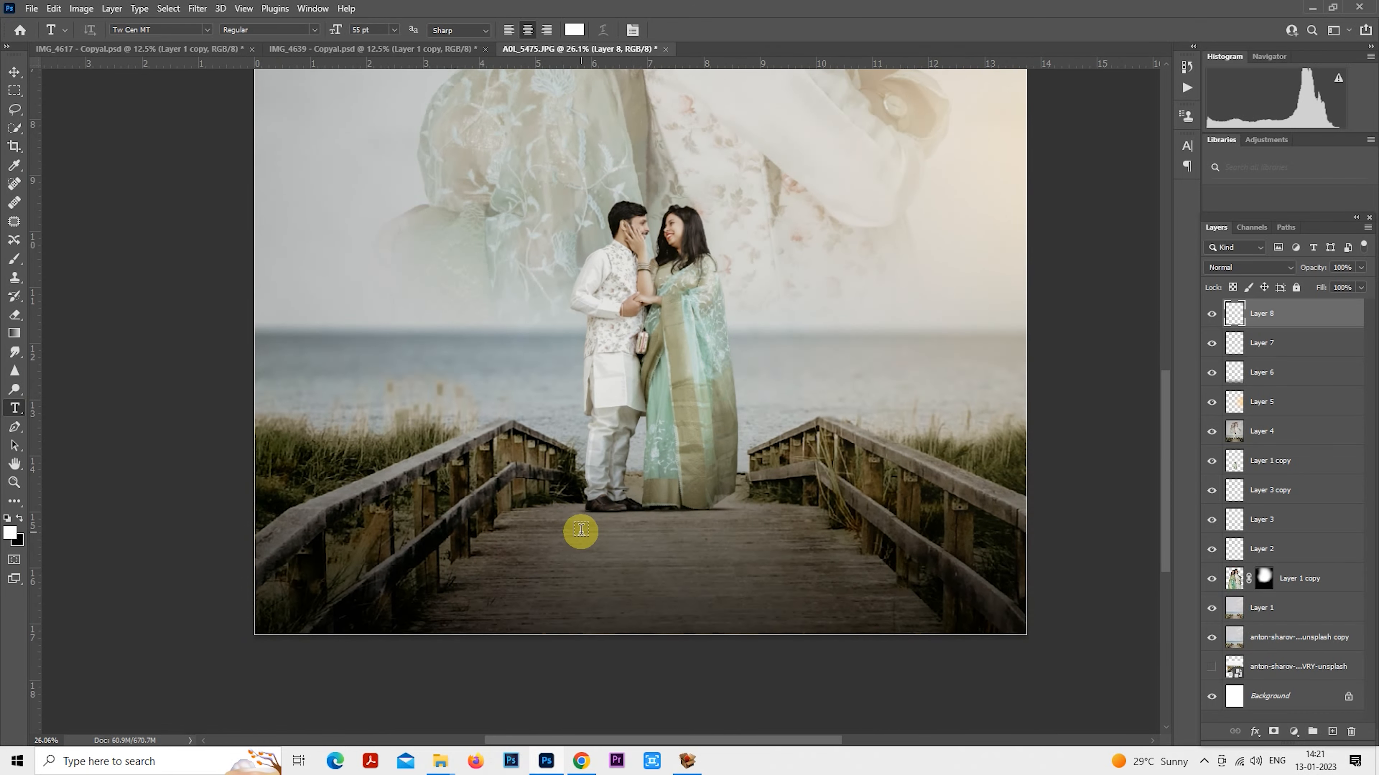
pyautogui.scroll(1, 579, 530)
pyautogui.click(540, 536)
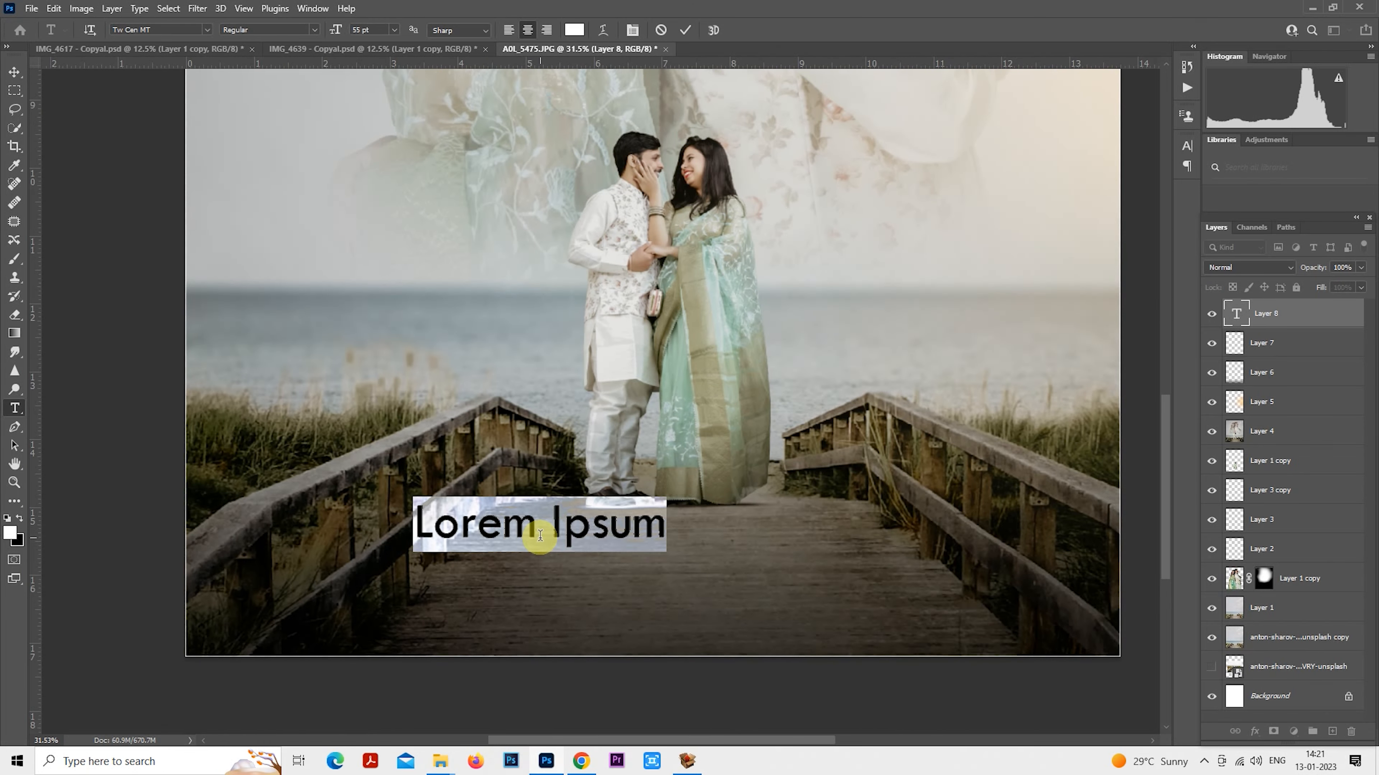
pyautogui.press('BackSpace')
pyautogui.write('LO')
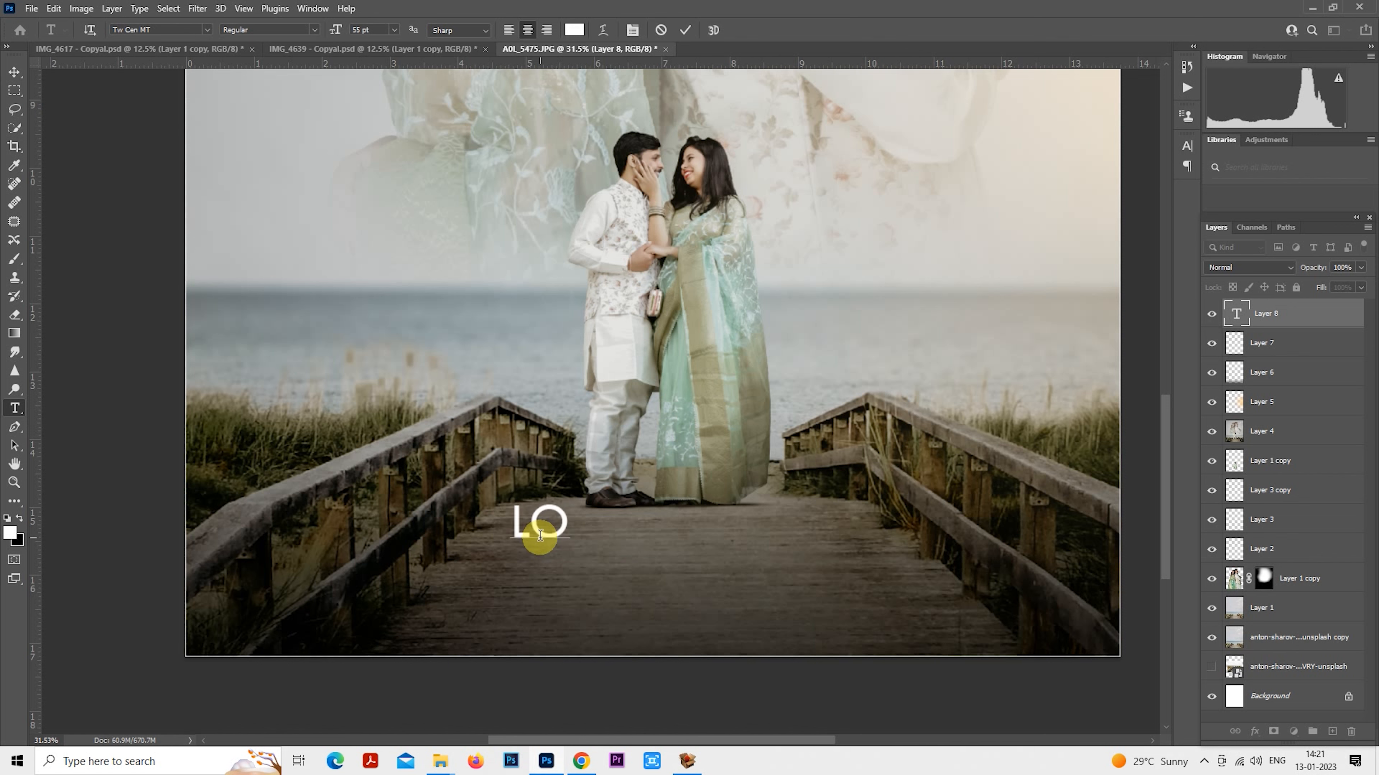
pyautogui.write('VE')
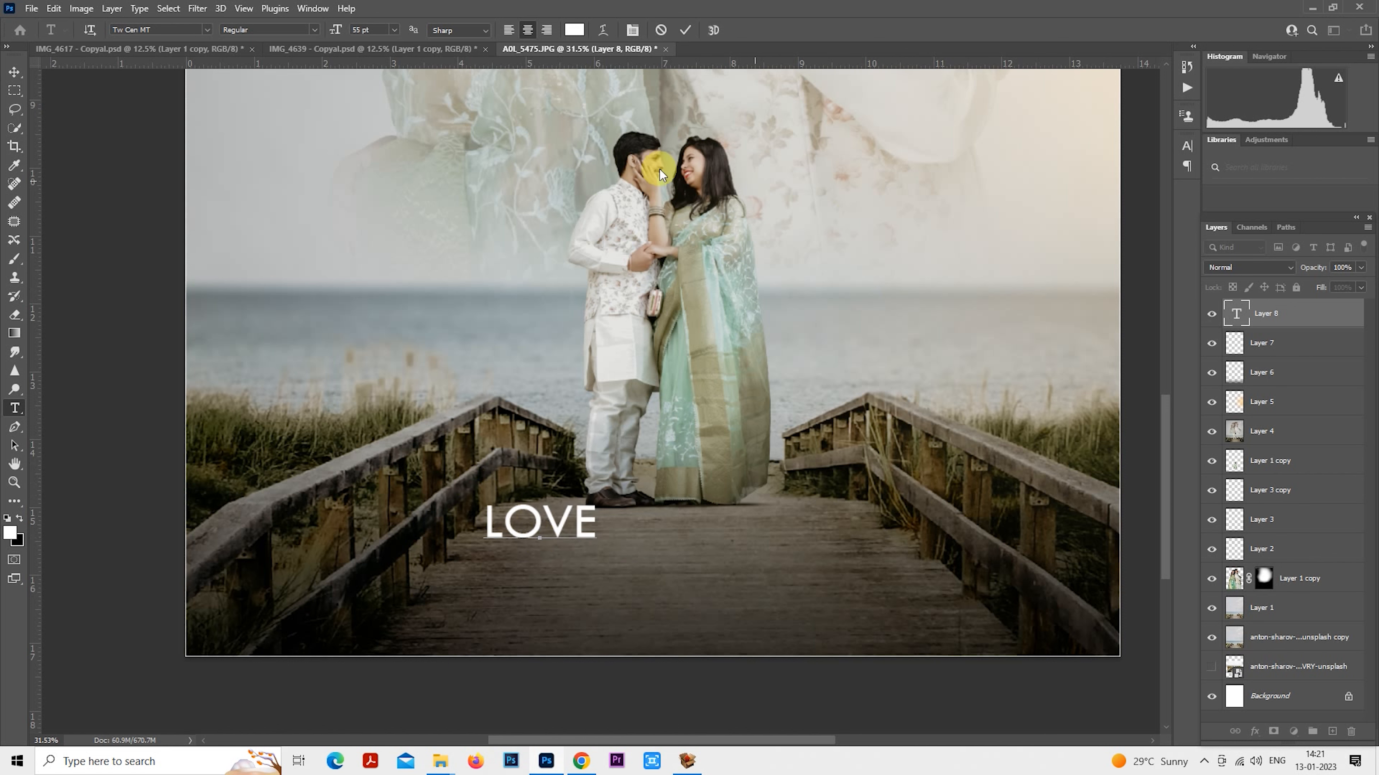
pyautogui.click(15, 90)
# Enlarge the LOVE text to about 349% and centre it over the small couple's feet.
pyautogui.scroll(-2, 500, 414)
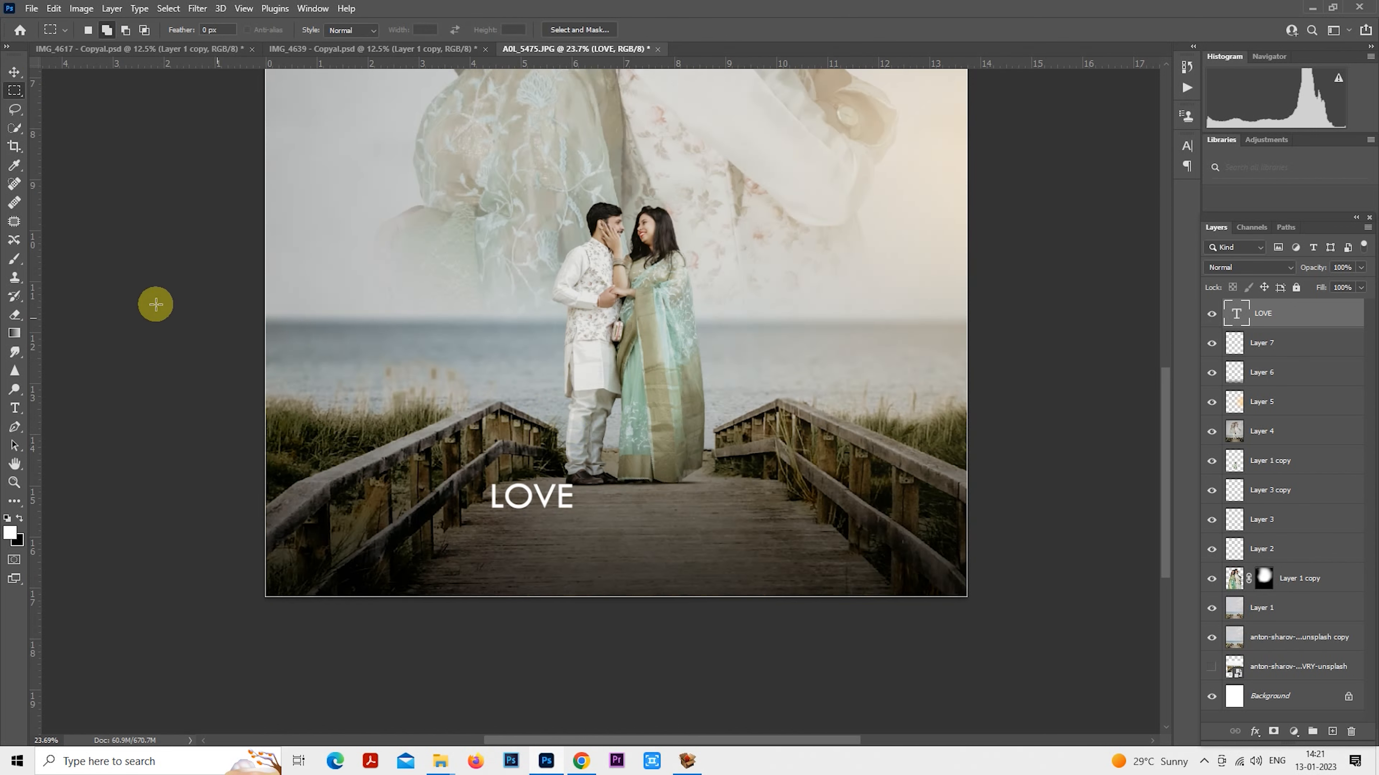
pyautogui.rightClick(478, 458)
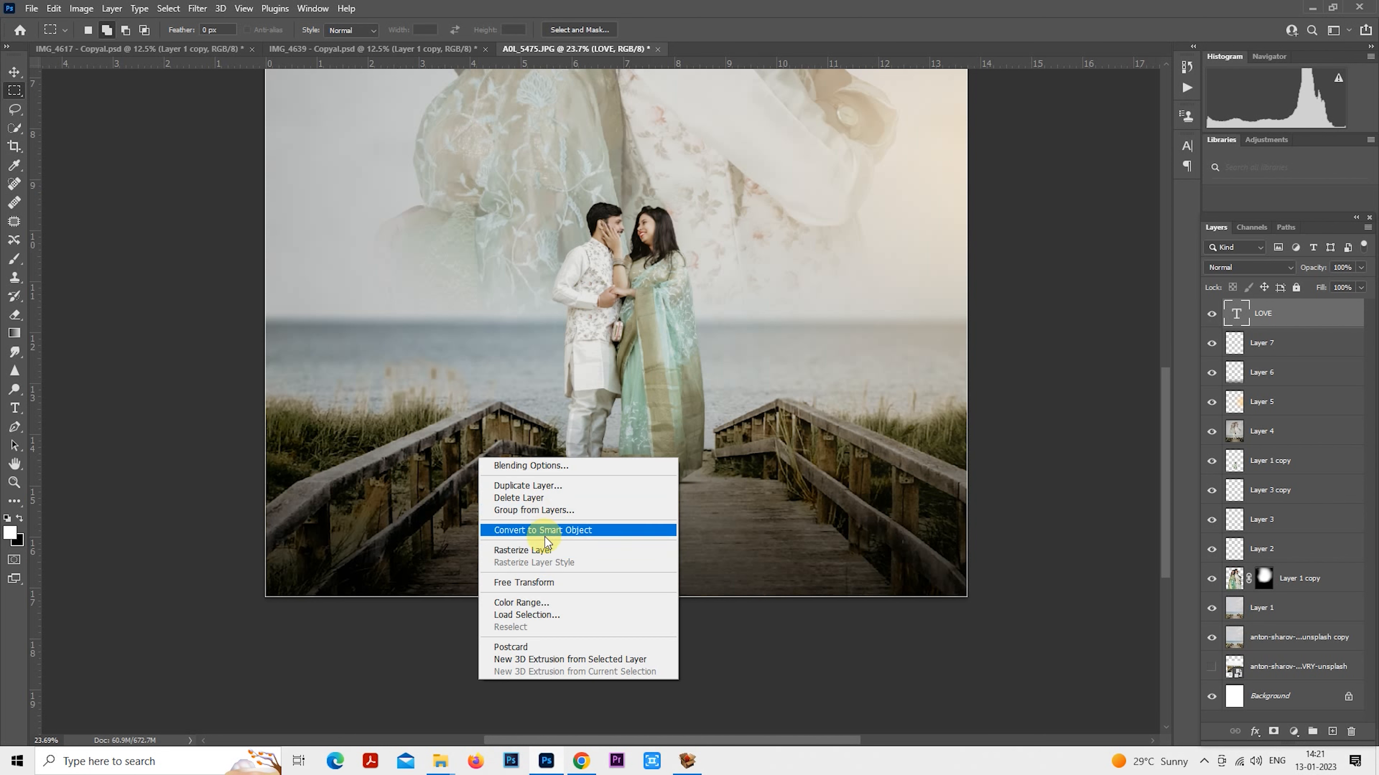
pyautogui.click(548, 583)
pyautogui.moveTo(574, 476); pyautogui.dragTo(783, 374)
pyautogui.moveTo(678, 428); pyautogui.dragTo(661, 475)
pyautogui.press('Return')
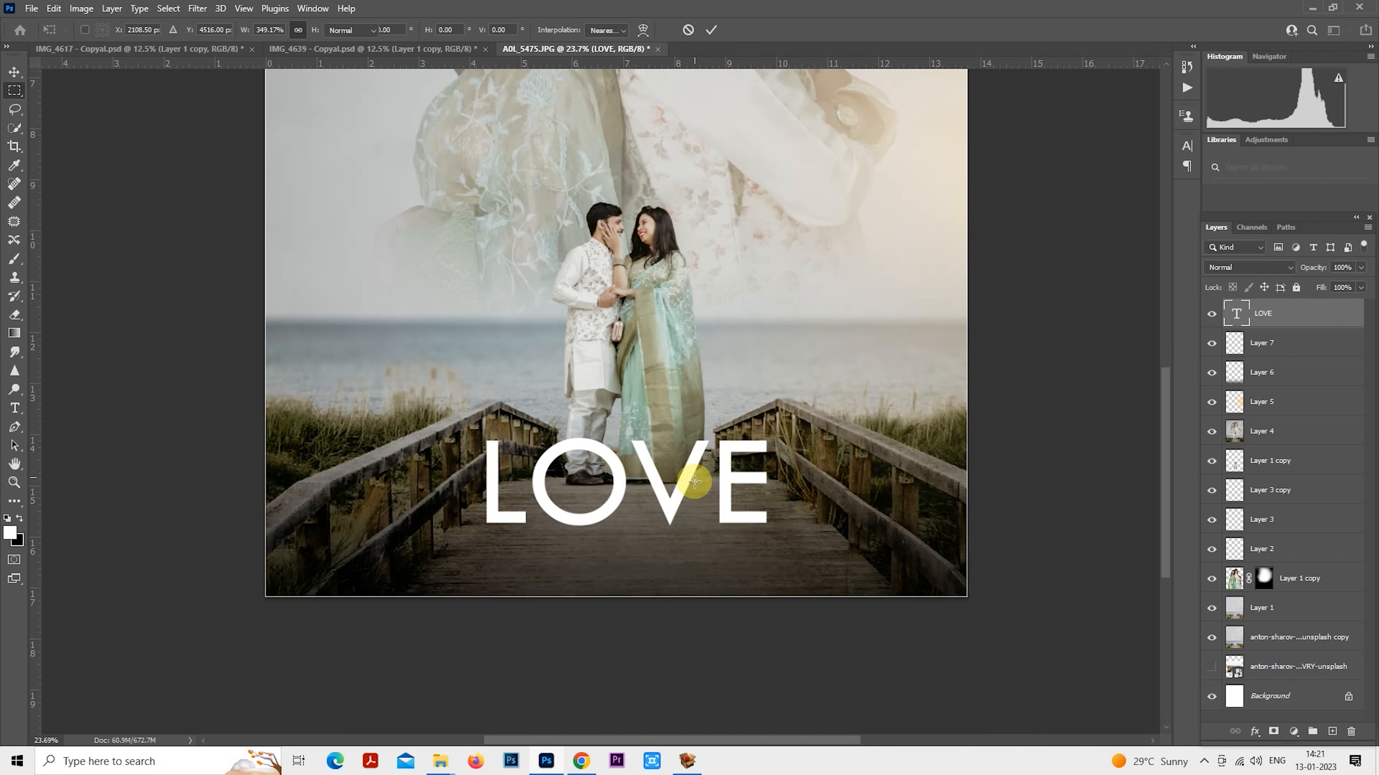
pyautogui.press('m')
# Add a second white text, "FOREVER", in 55 pt Tw Cen MT over the sea beside the couple.
pyautogui.scroll(2, 690, 480)
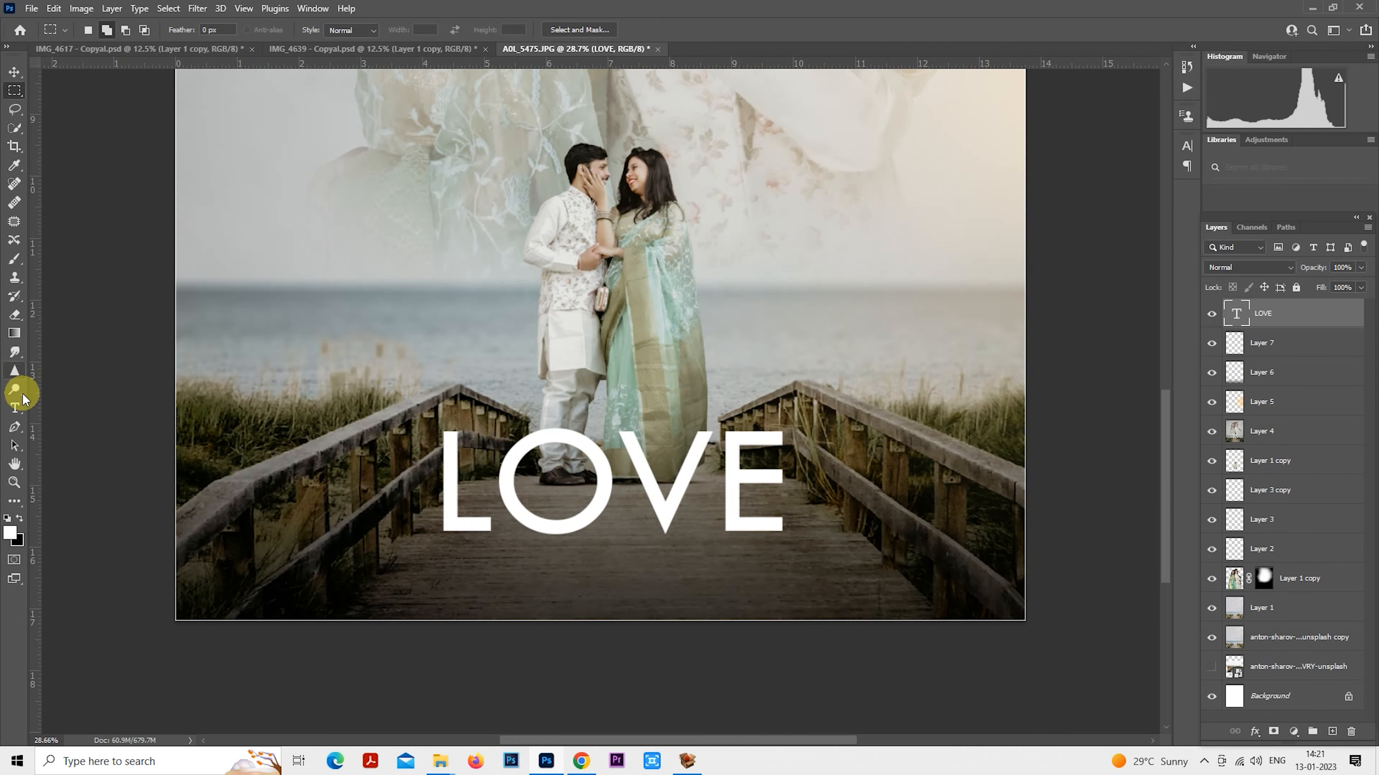
pyautogui.click(15, 408)
pyautogui.click(417, 308)
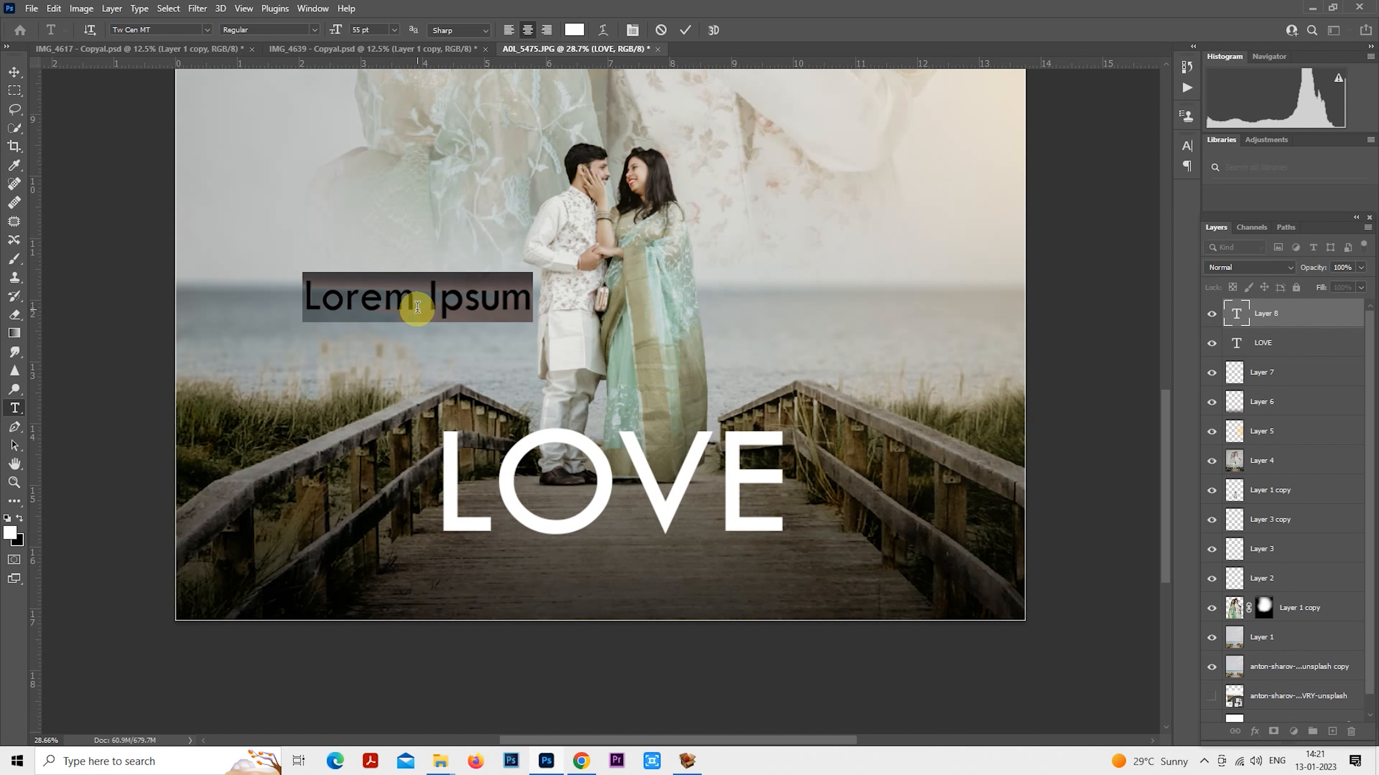
pyautogui.write('FORE')
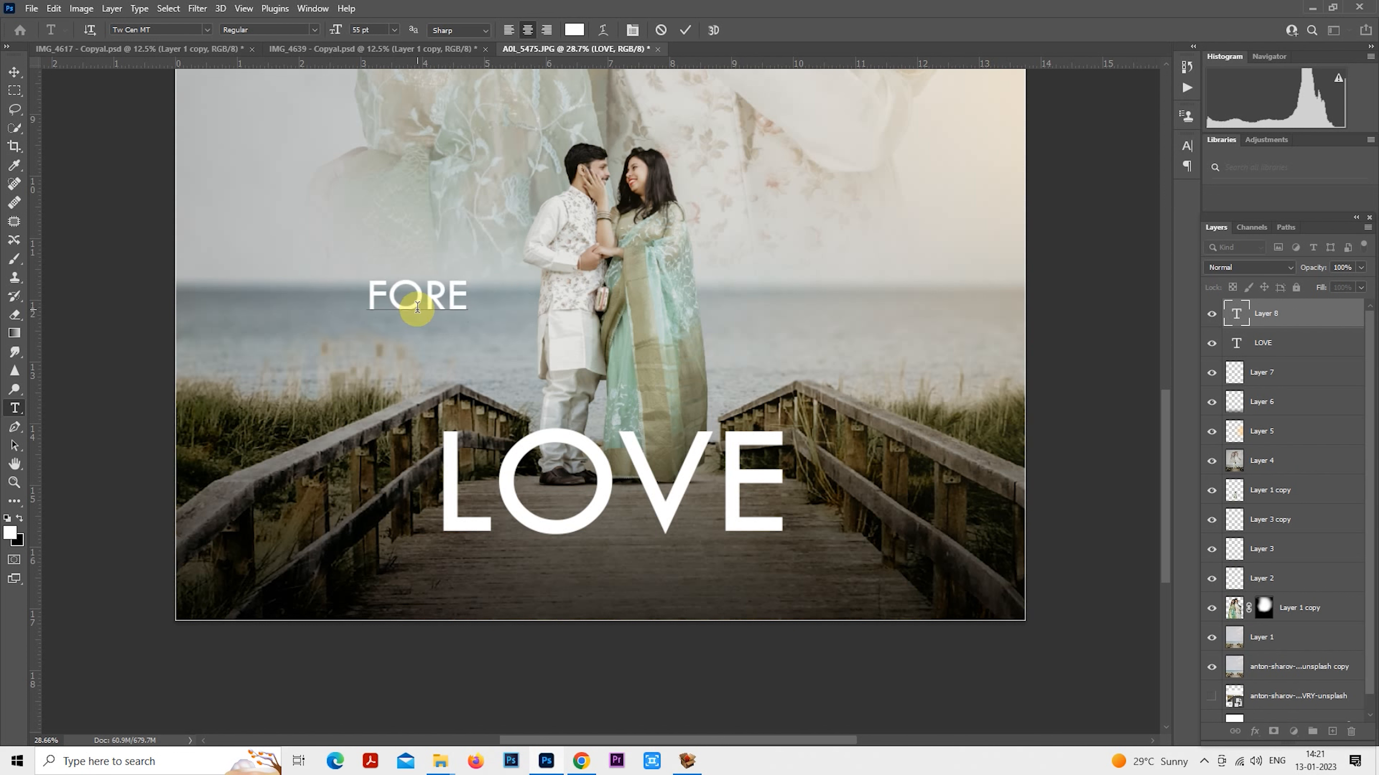
pyautogui.write('VER')
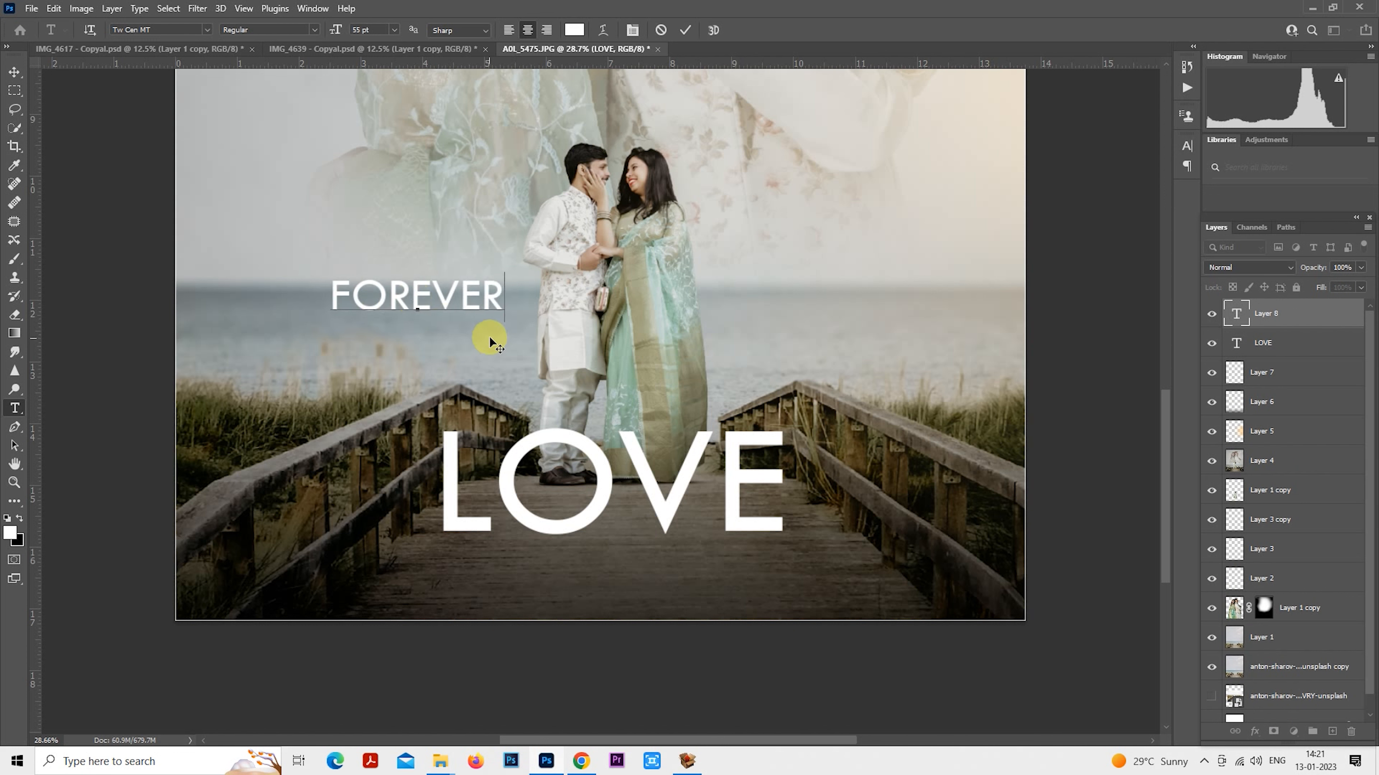
pyautogui.click(15, 93)
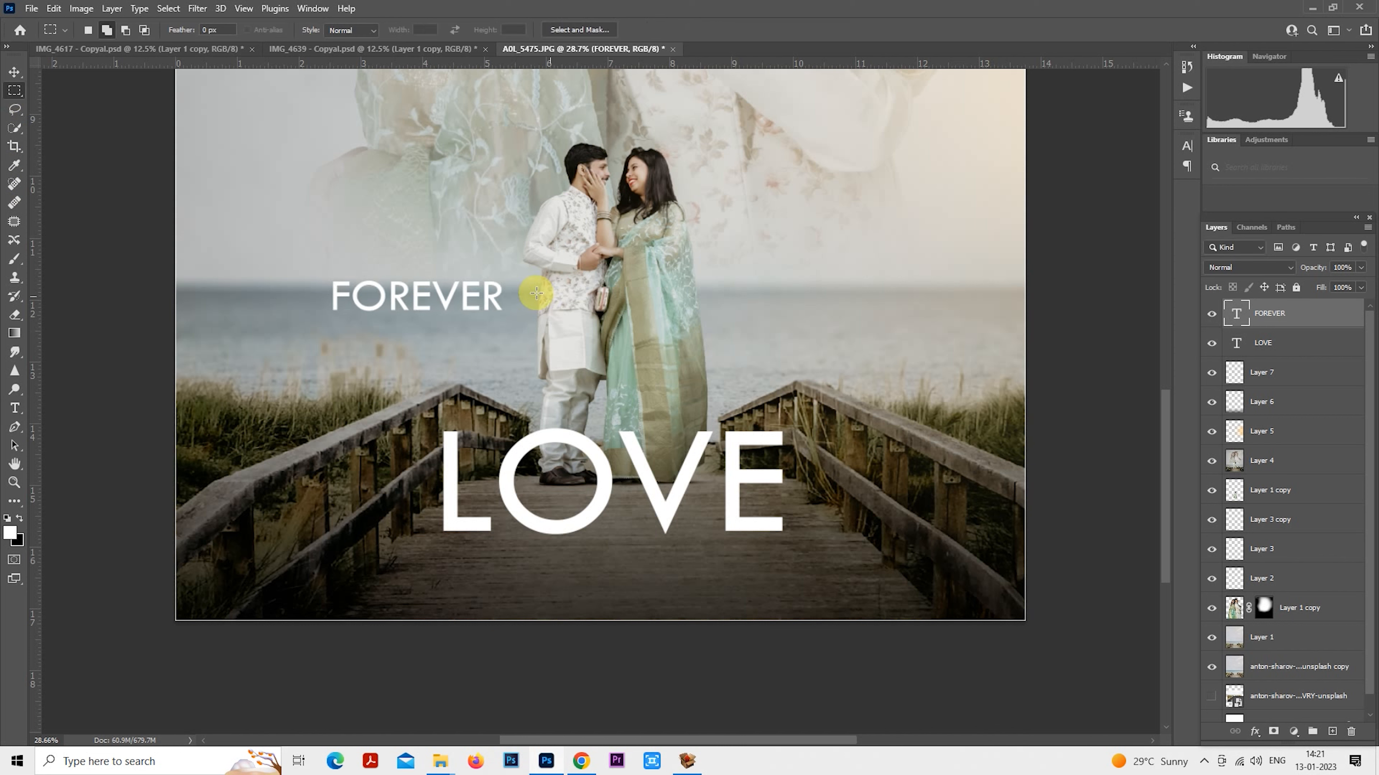
# Shrink the FOREVER text to about 34 pt and place it directly under LOVE, aligned with the letter L.
pyautogui.rightClick(495, 269)
pyautogui.click(600, 407)
pyautogui.moveTo(505, 270); pyautogui.dragTo(510, 561)
pyautogui.press('Return')
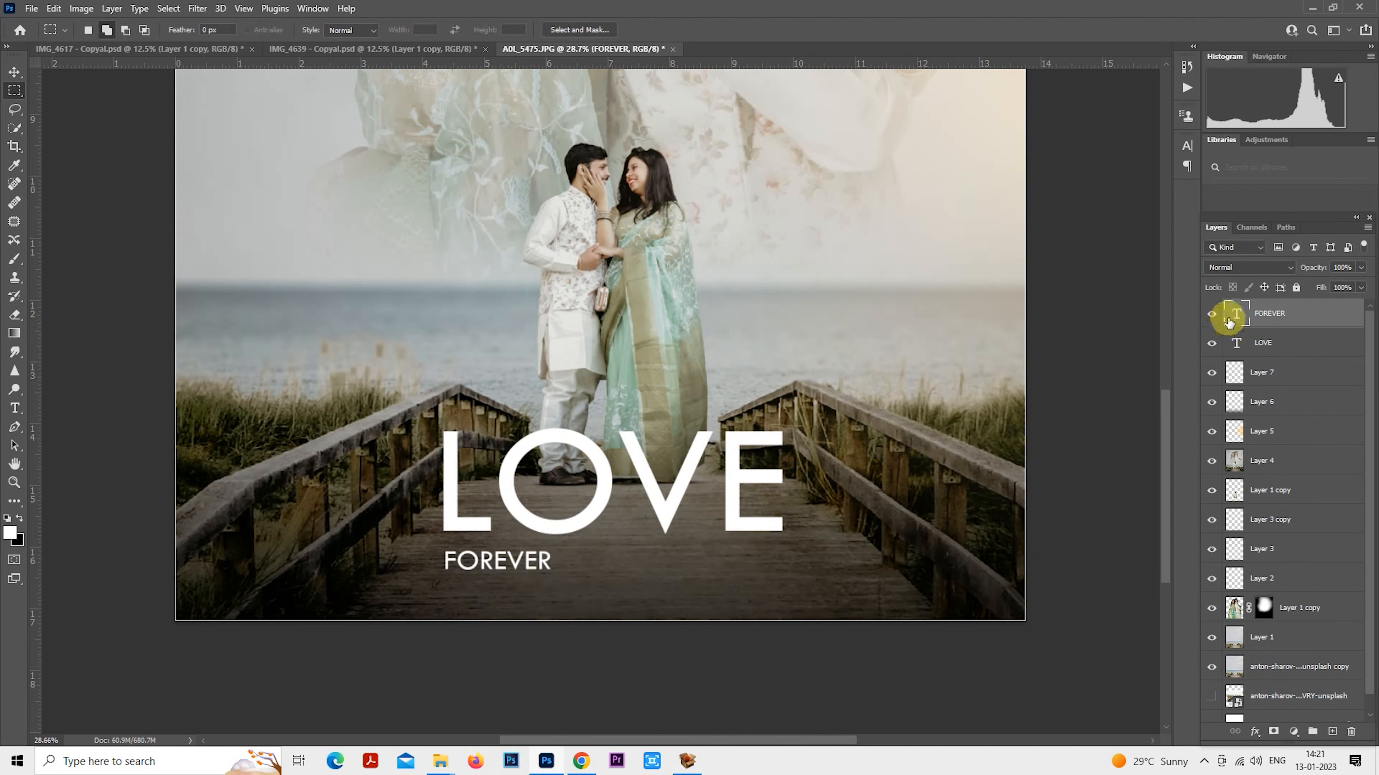
# Set the letter tracking of the FOREVER text to 1300.
pyautogui.click(632, 30)
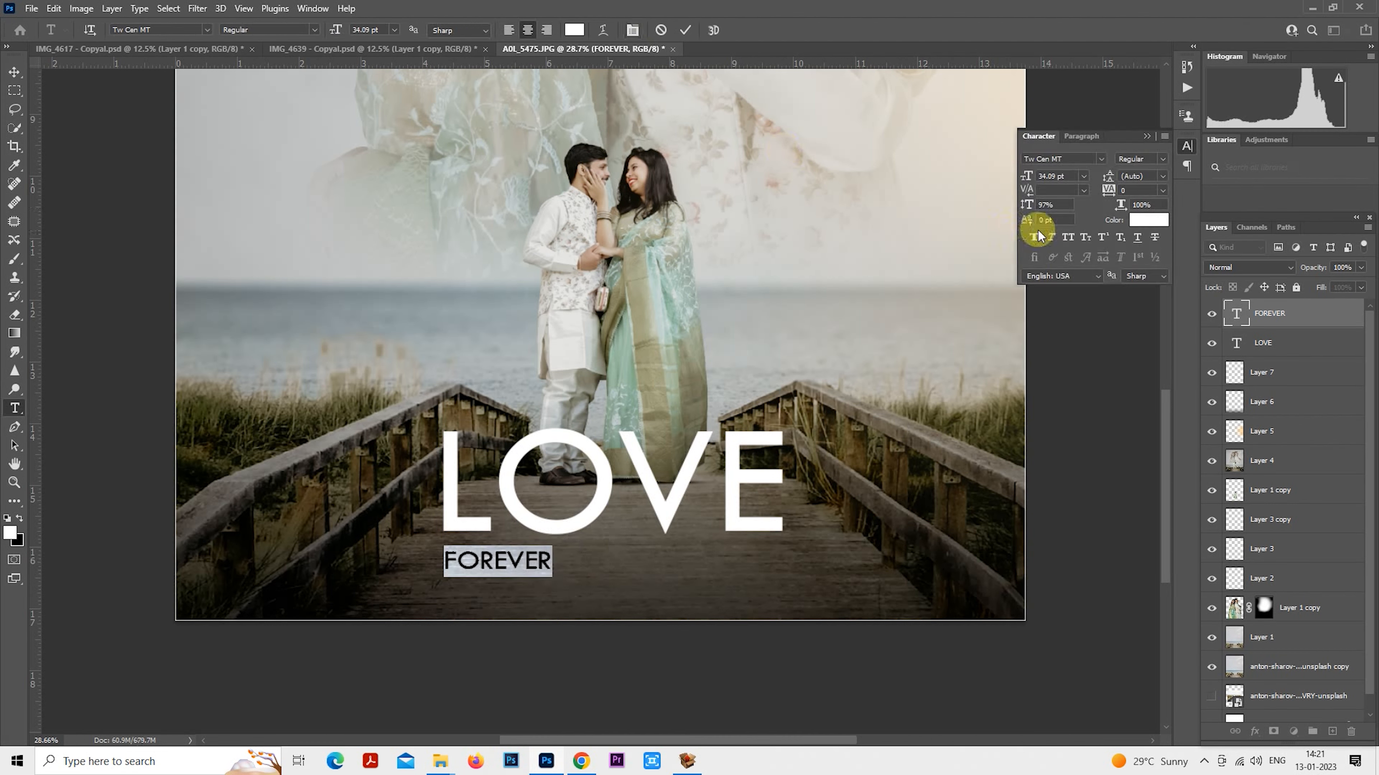
pyautogui.moveTo(1109, 189); pyautogui.dragTo(1112, 193)
pyautogui.moveTo(1140, 195); pyautogui.dragTo(1152, 191)
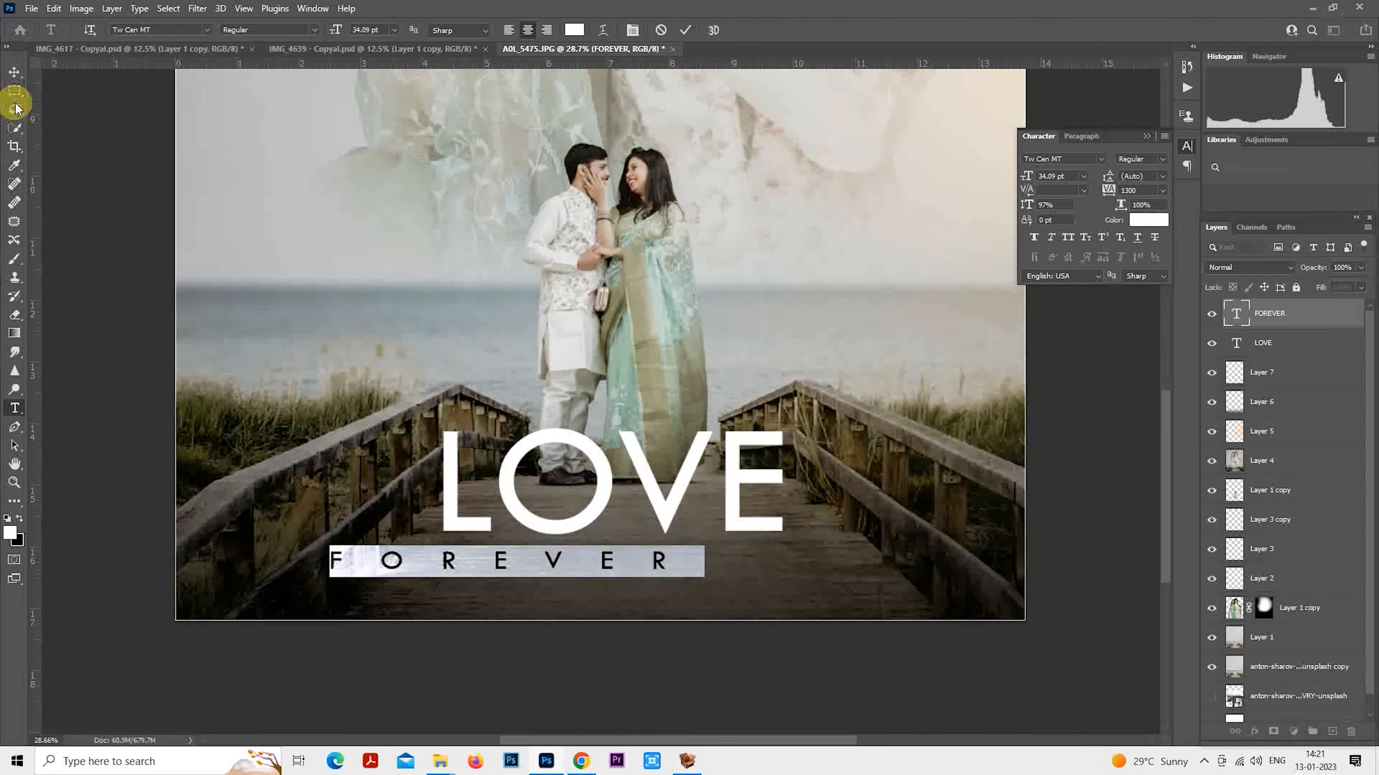
pyautogui.click(15, 91)
# Move the FOREVER text directly under LOVE, scale it to about 101% to match LOVE's width, and leave a small gap between them.
pyautogui.rightClick(595, 491)
pyautogui.click(683, 616)
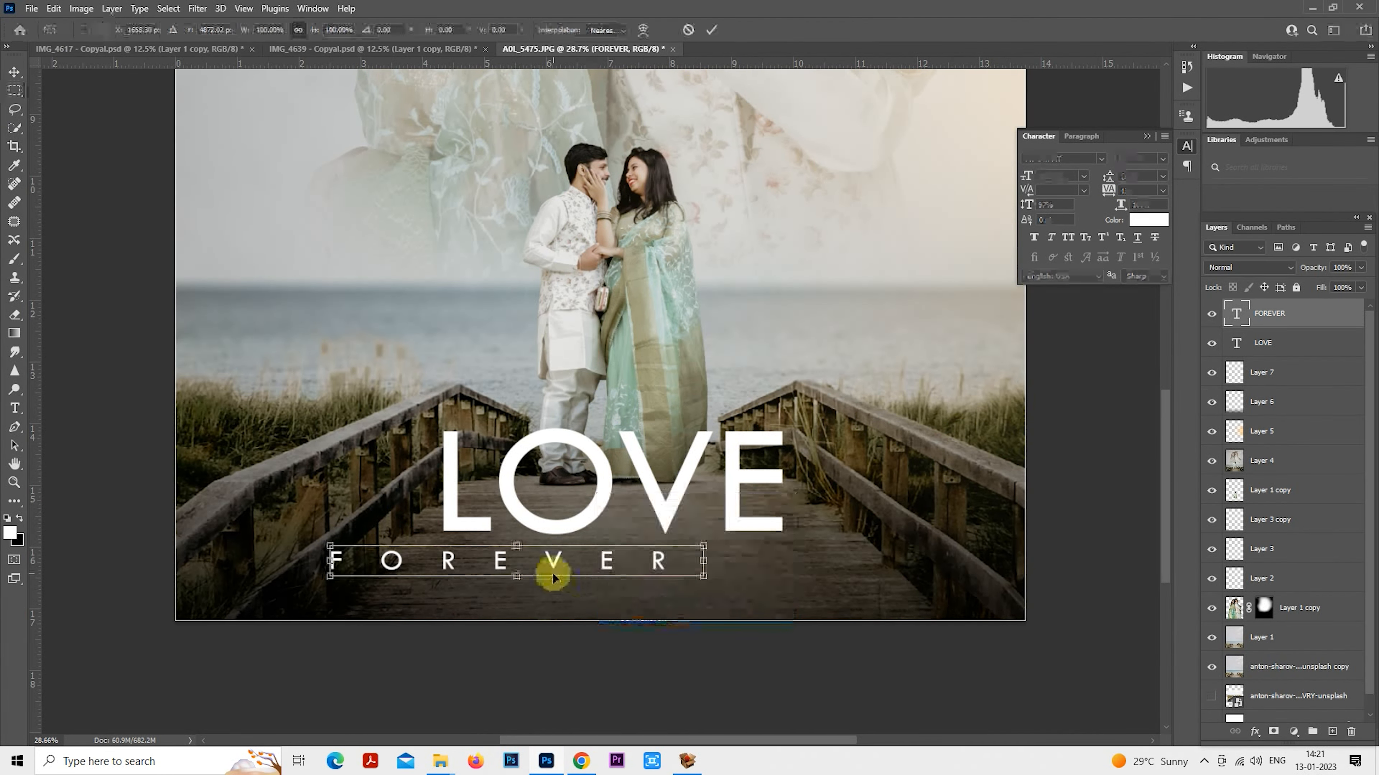
pyautogui.moveTo(574, 565); pyautogui.dragTo(688, 554)
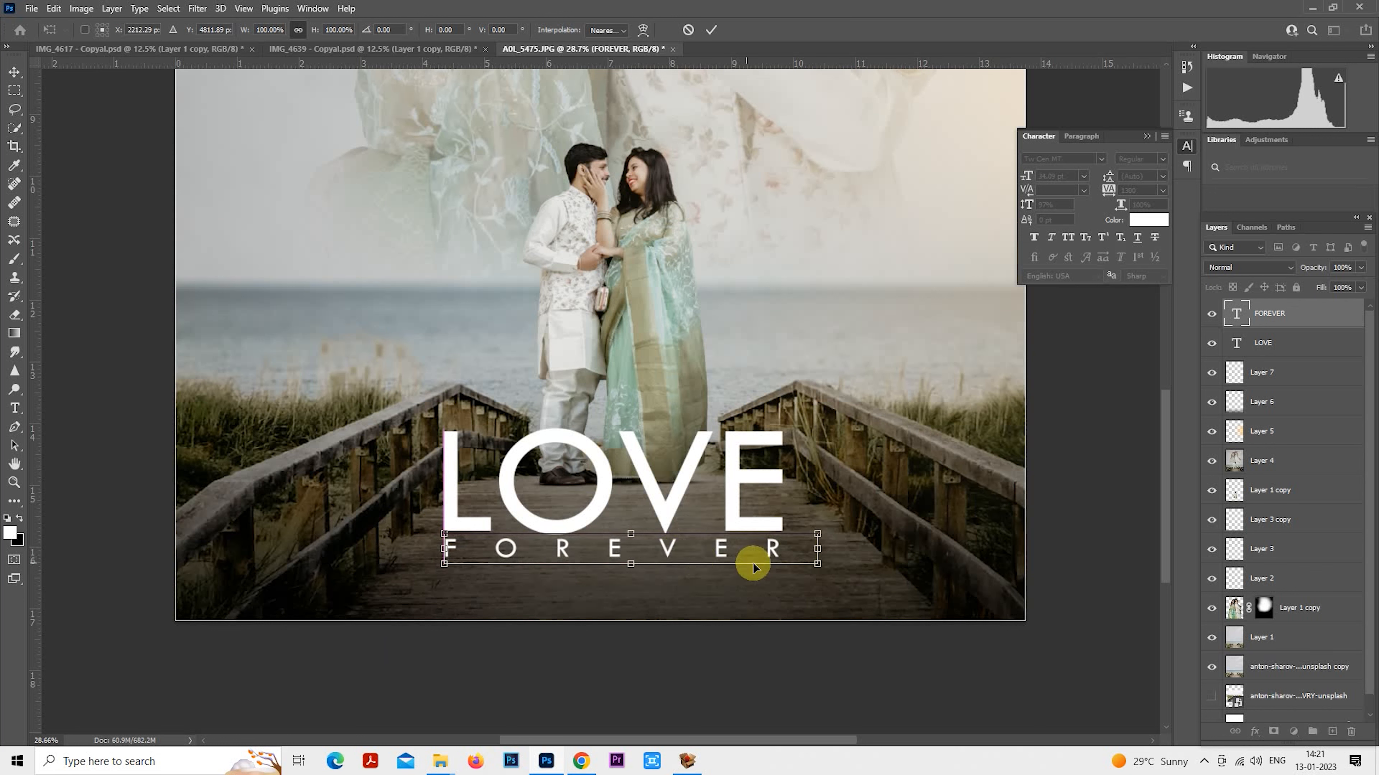
pyautogui.moveTo(817, 564); pyautogui.dragTo(821, 566)
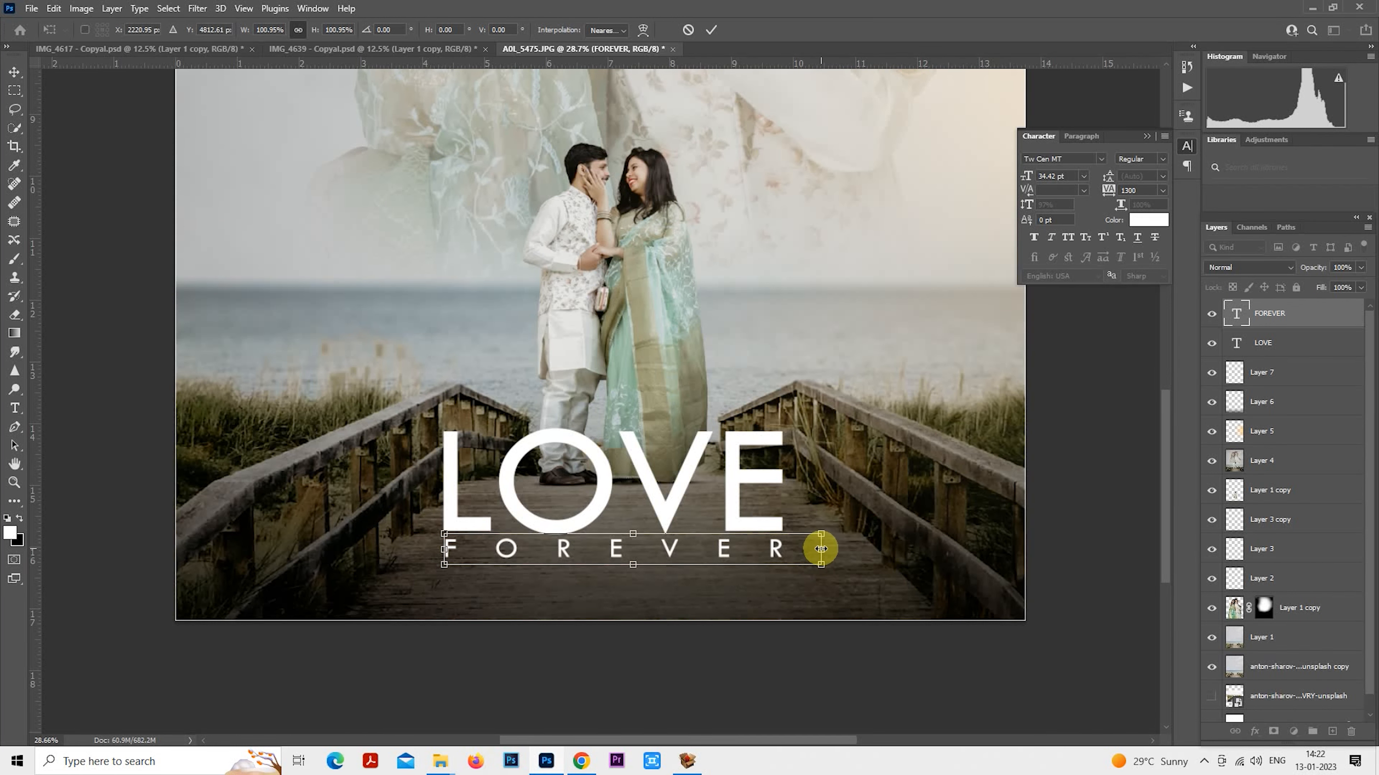
pyautogui.press('Return')
pyautogui.scroll(5, 651, 561)
pyautogui.moveTo(633, 546); pyautogui.dragTo(630, 554)
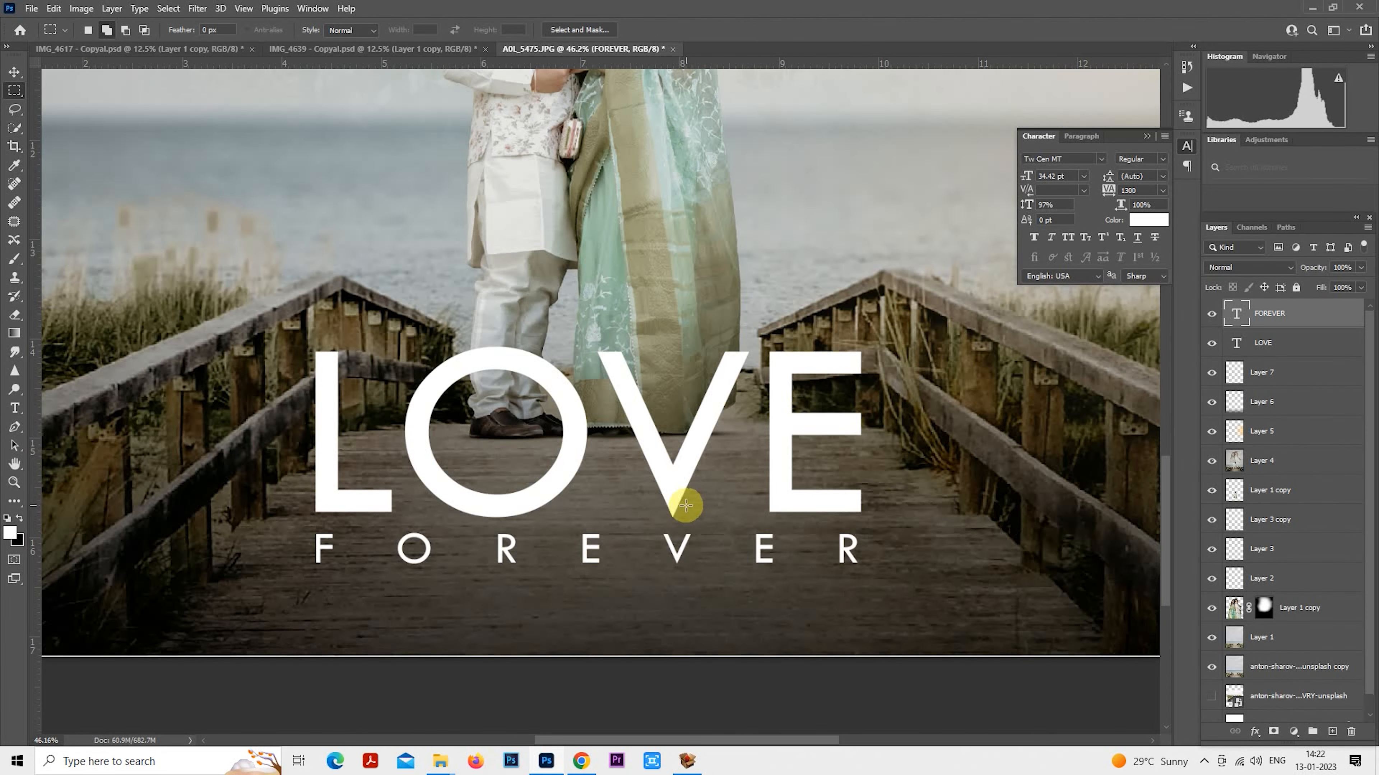
# Select the FOREVER and LOVE text layers together, move them lower, and shrink them slightly, centred on the boardwalk below the small couple.
pyautogui.click(1146, 135)
pyautogui.keyDown('ctrl'); pyautogui.click(1267, 349); pyautogui.keyUp('ctrl')
pyautogui.scroll(-5, 699, 479)
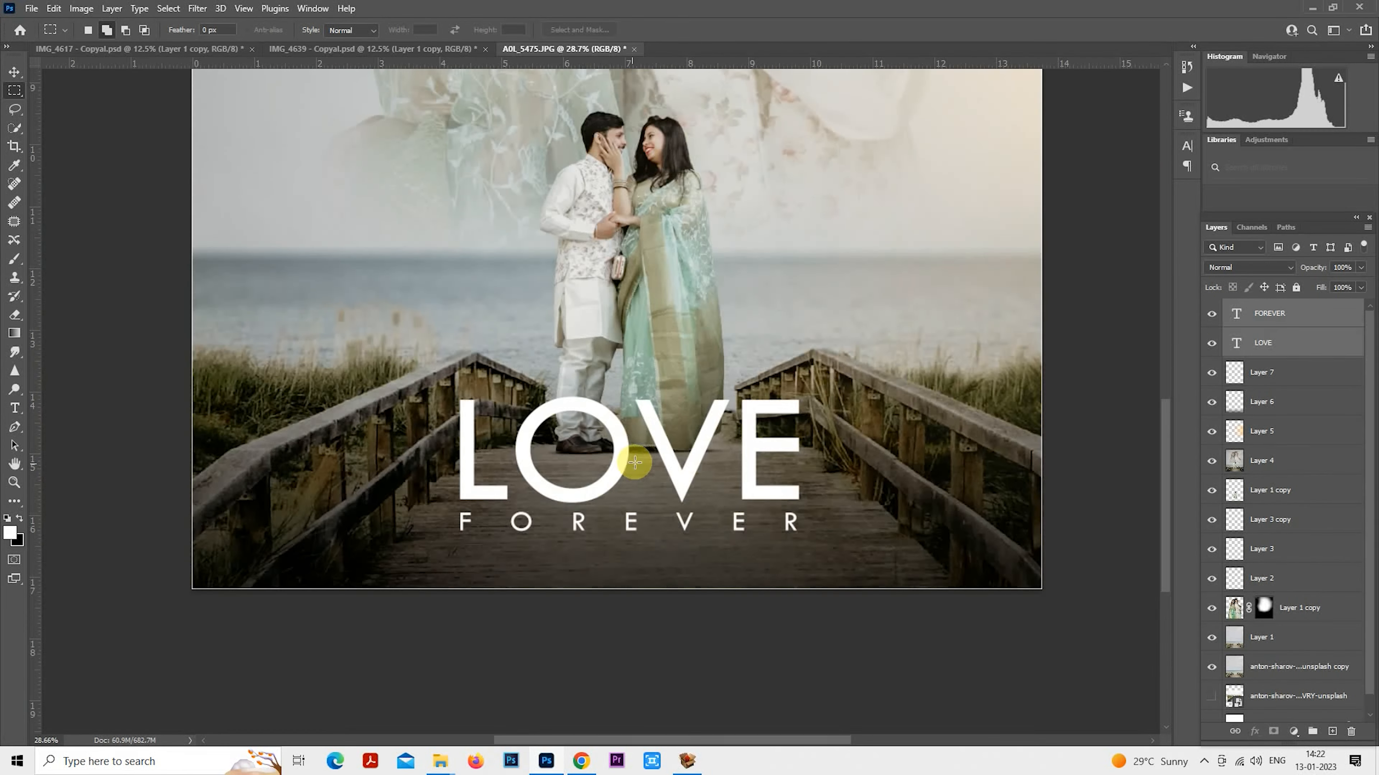
pyautogui.moveTo(647, 454); pyautogui.dragTo(646, 480)
pyautogui.scroll(-7, 646, 457)
pyautogui.scroll(5, 625, 597)
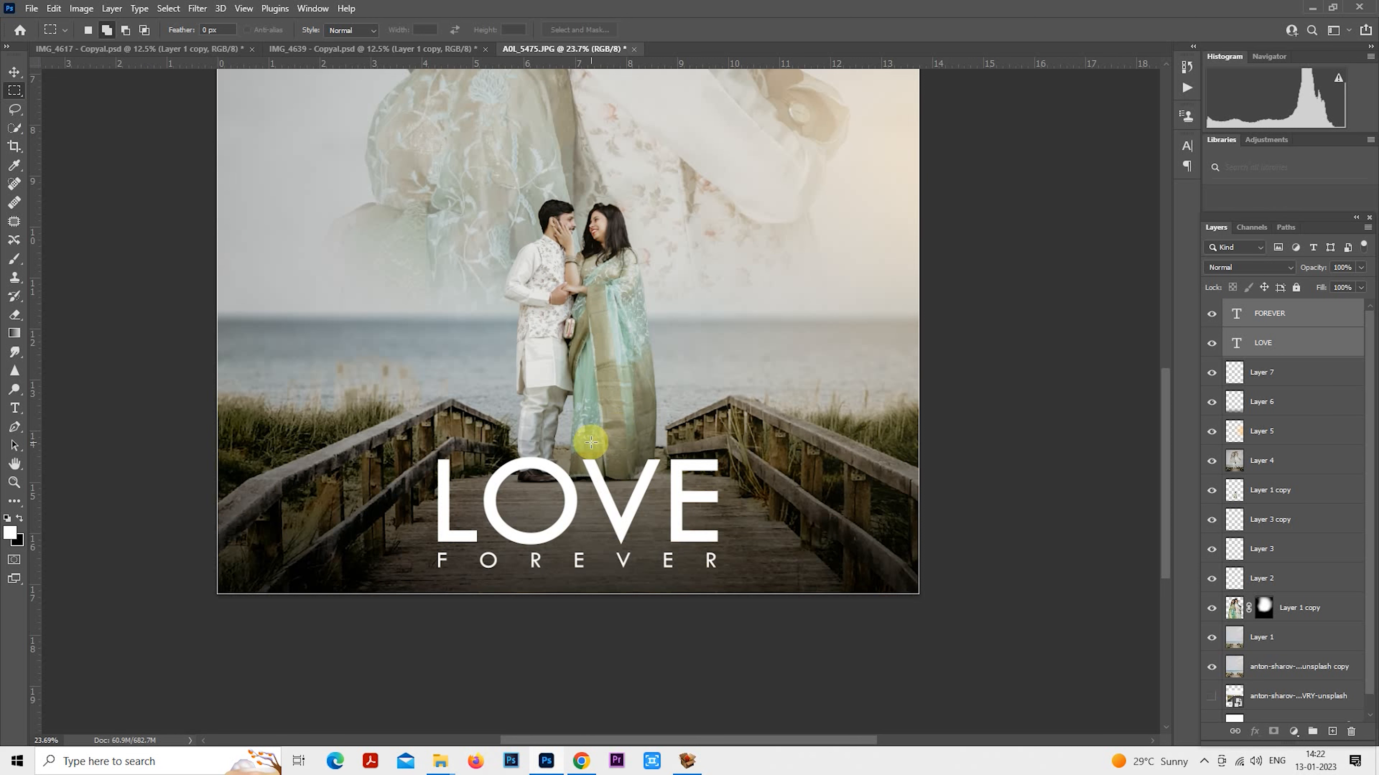
pyautogui.rightClick(590, 442)
pyautogui.click(650, 563)
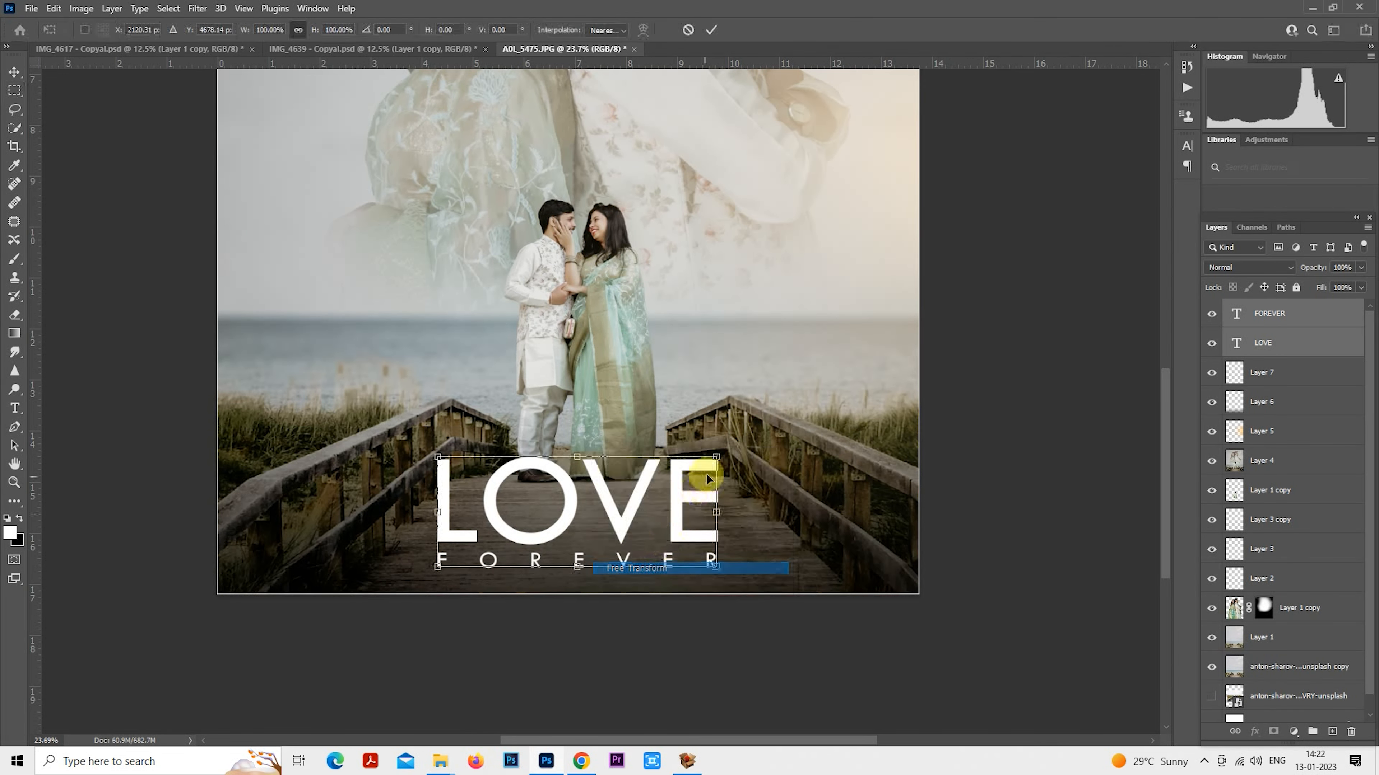
pyautogui.moveTo(718, 457); pyautogui.dragTo(681, 470)
pyautogui.moveTo(601, 506); pyautogui.dragTo(621, 500)
pyautogui.press('Return')
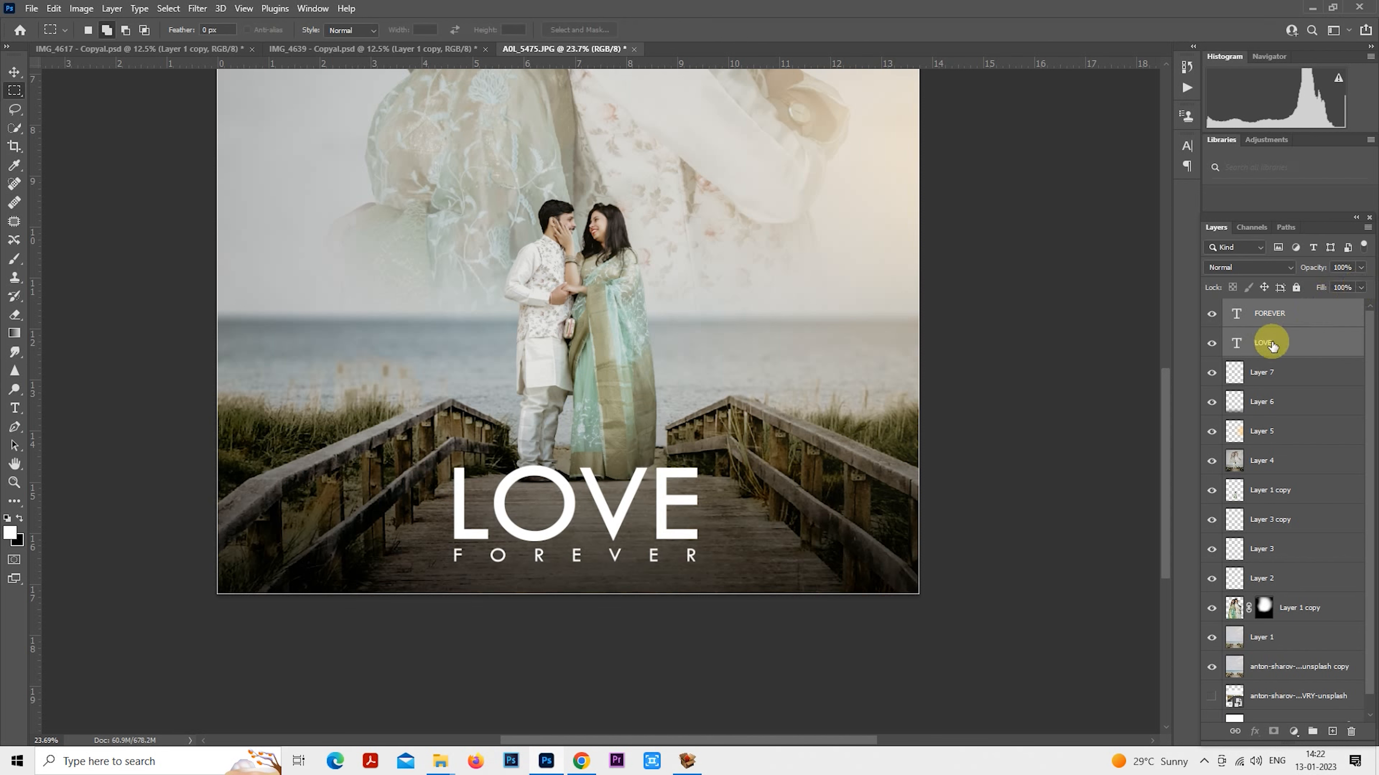
# Add a Bevel & Emboss effect to the LOVE text with shadow colour 98b9a7 sampled from the small couple's green saree.
pyautogui.click(1287, 339)
pyautogui.rightClick(1286, 340)
pyautogui.click(897, 410)
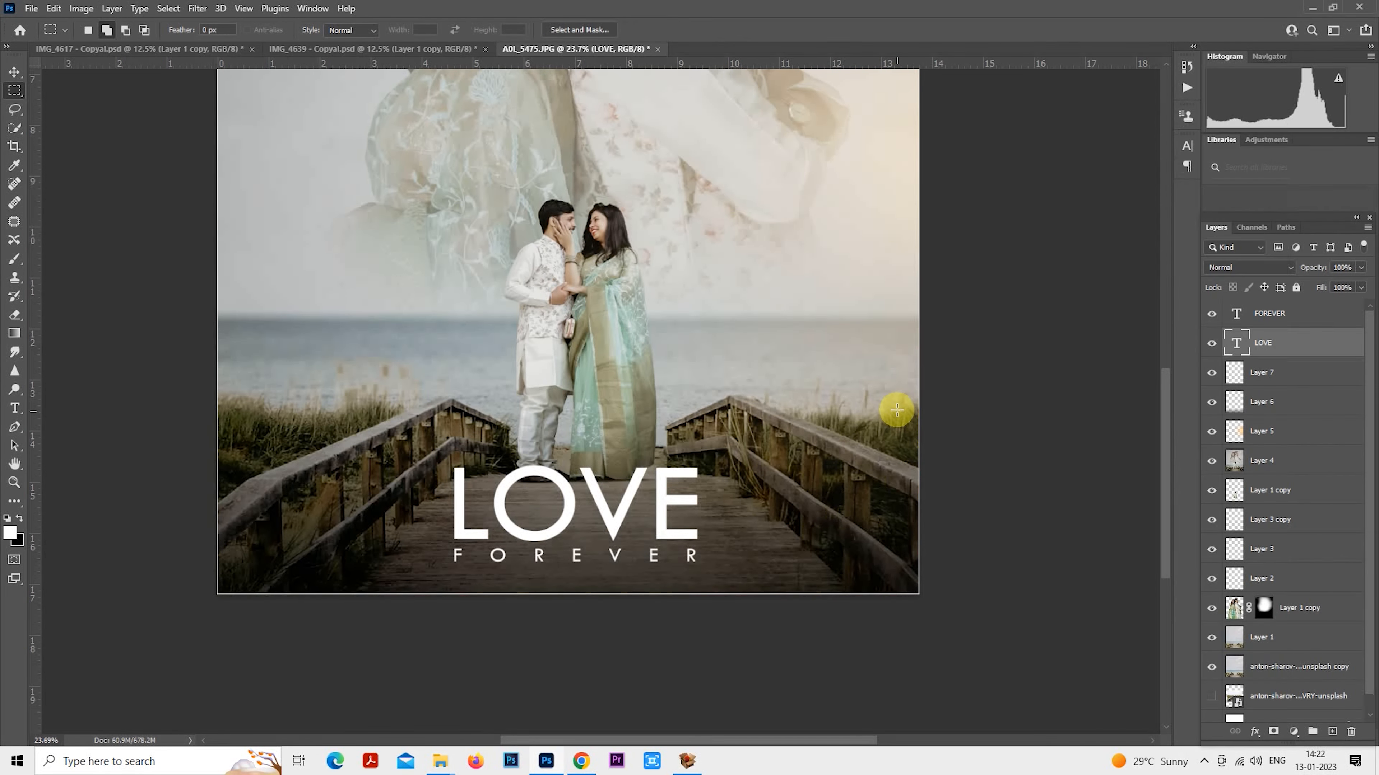
pyautogui.hotkey('ctrl', '0')
pyautogui.rightClick(1252, 333)
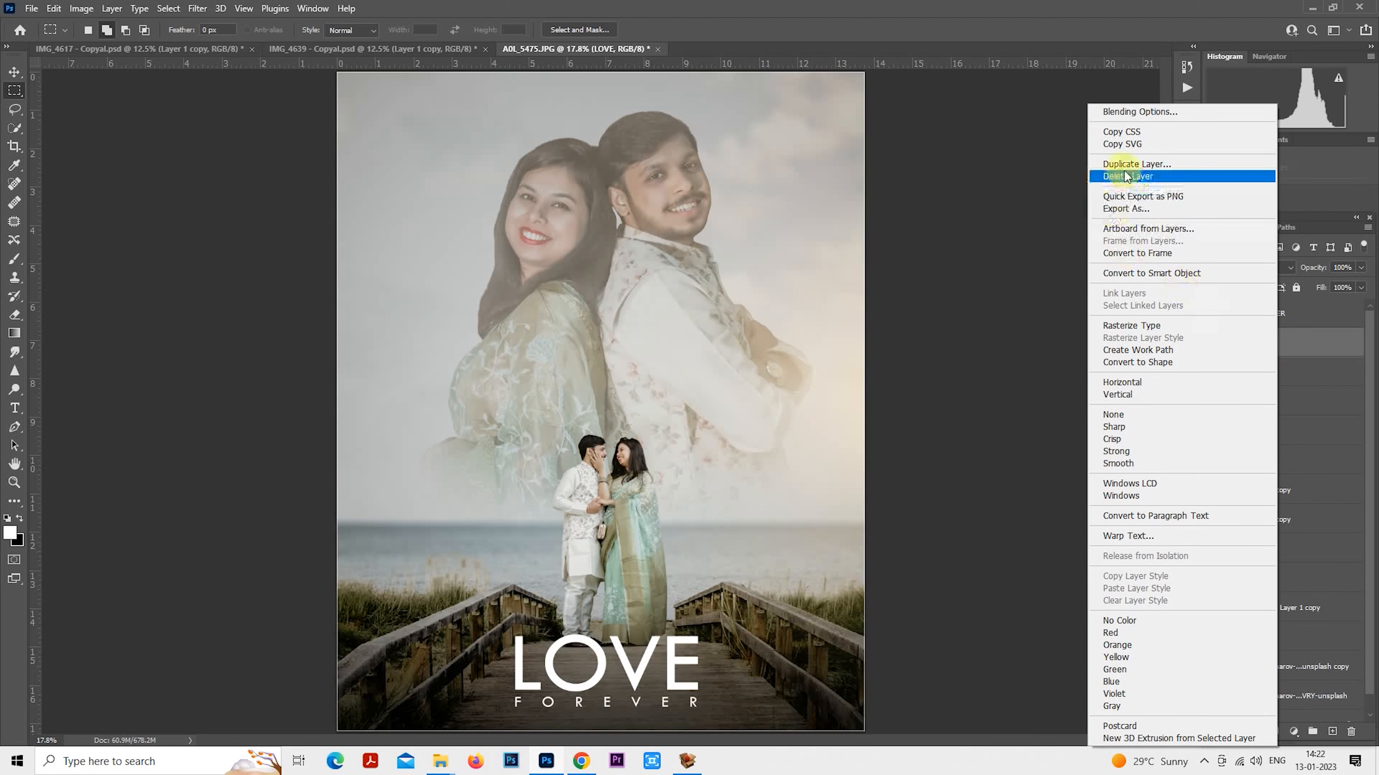
pyautogui.click(1144, 114)
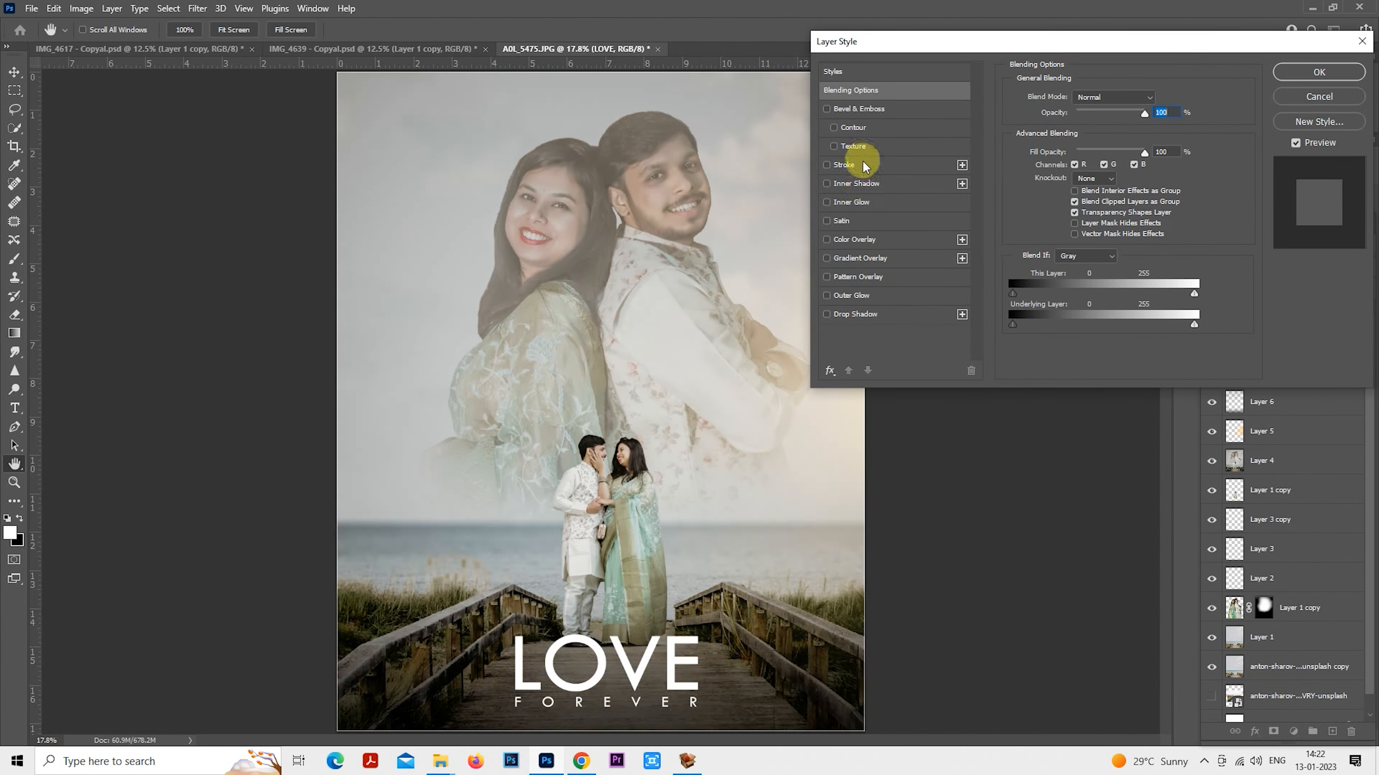
pyautogui.click(869, 109)
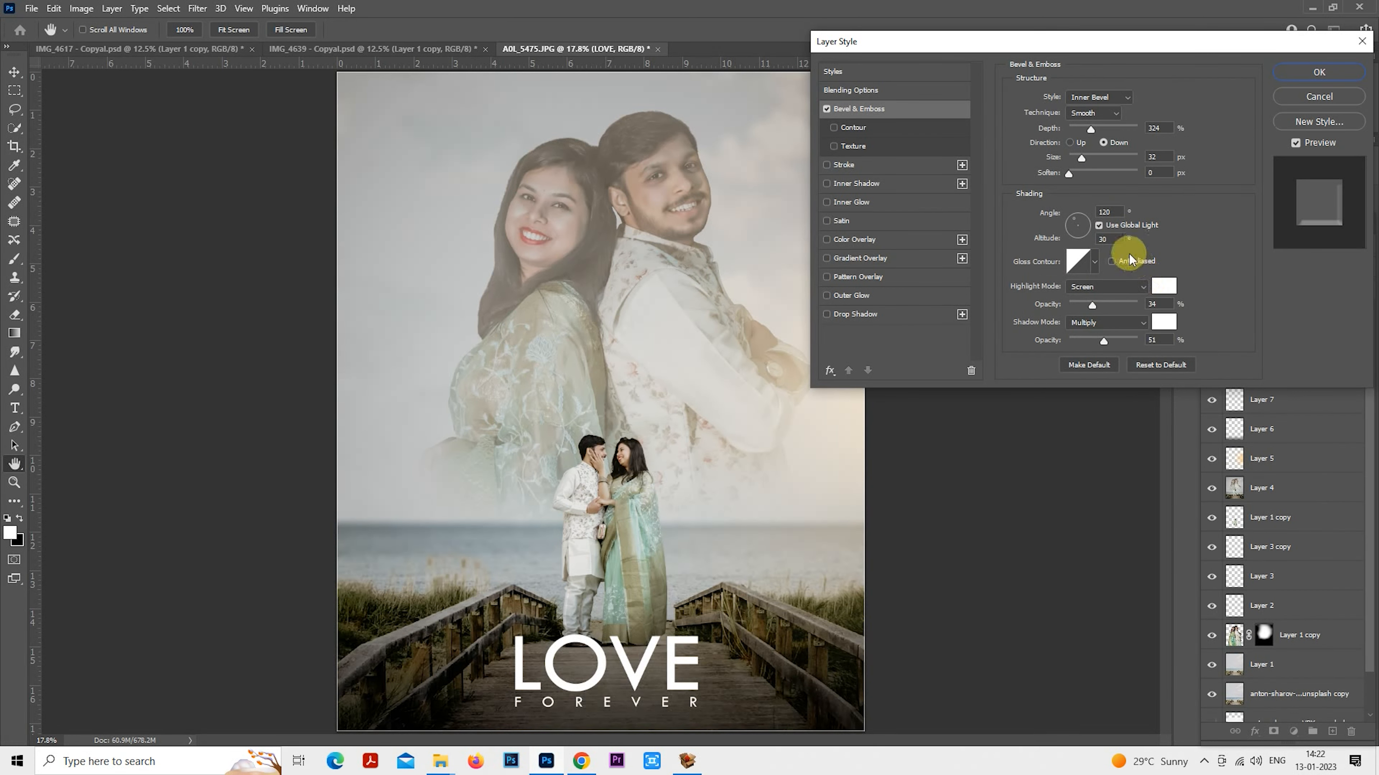
pyautogui.click(1163, 322)
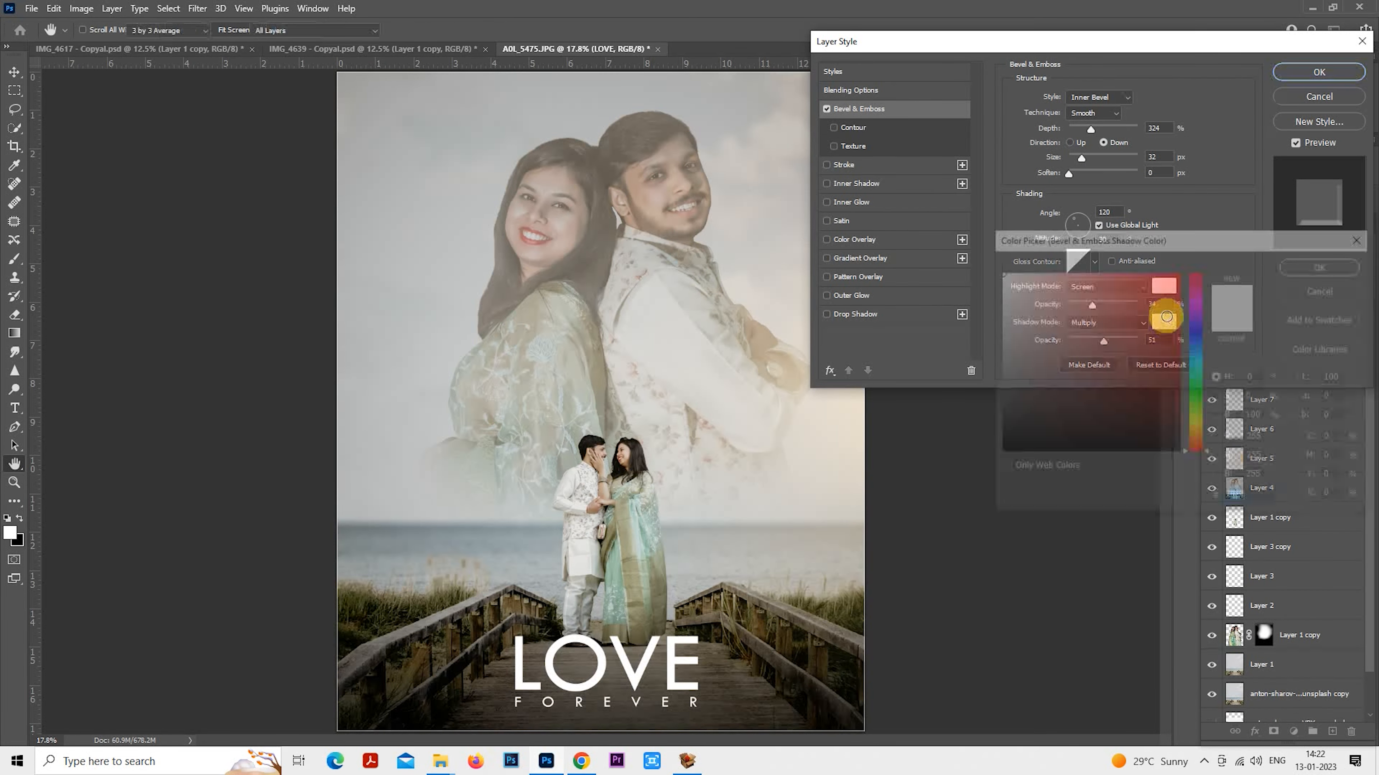
pyautogui.click(650, 524)
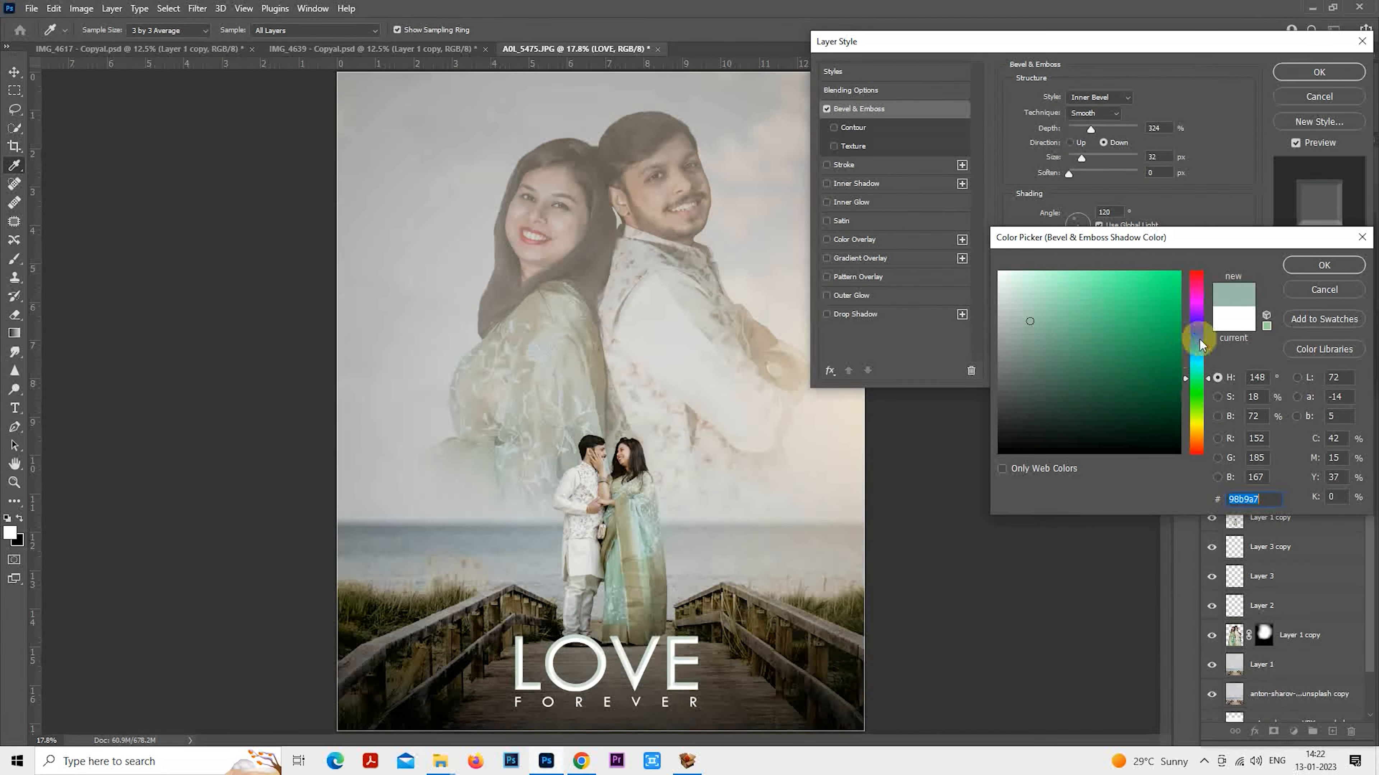
pyautogui.click(1324, 265)
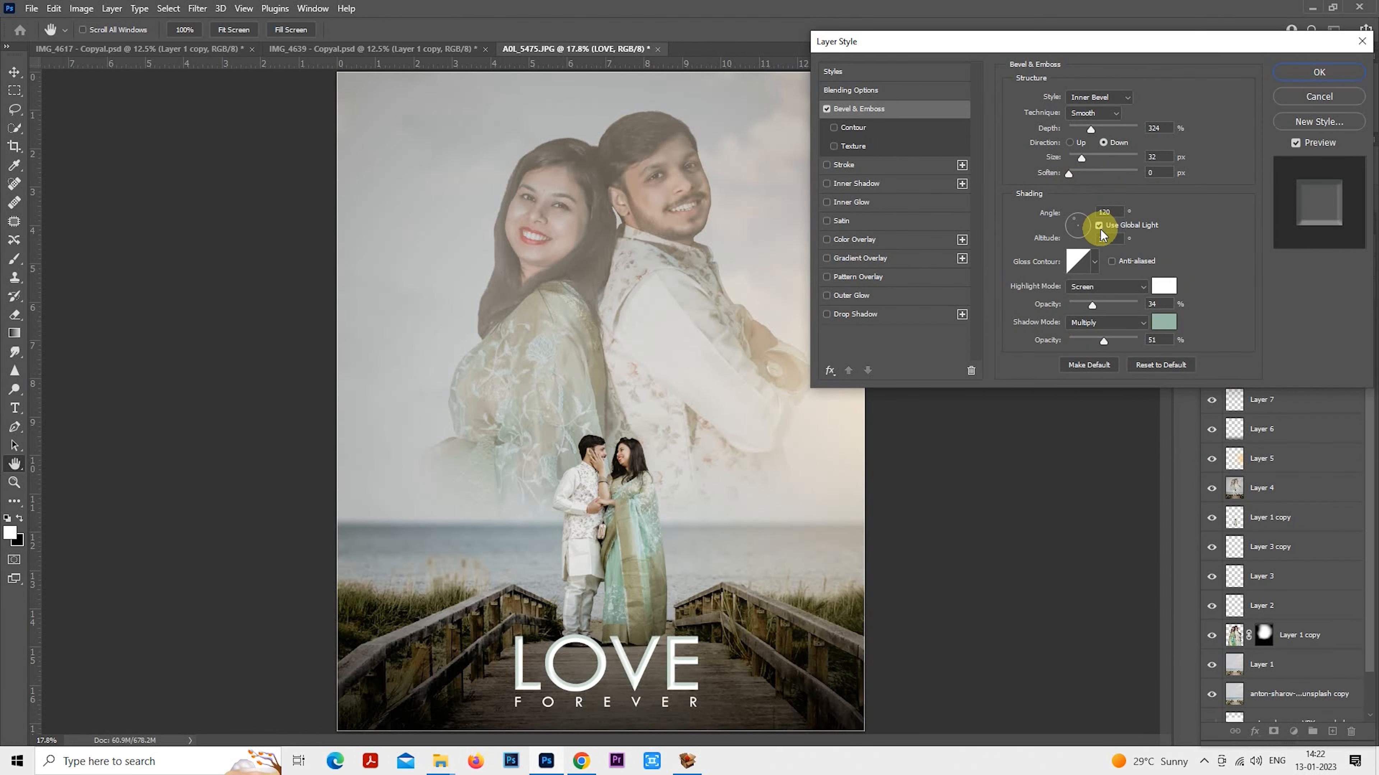
# Set the LOVE text's bevel direction to Up, add a Drop Shadow, and apply the layer style.
pyautogui.click(1069, 143)
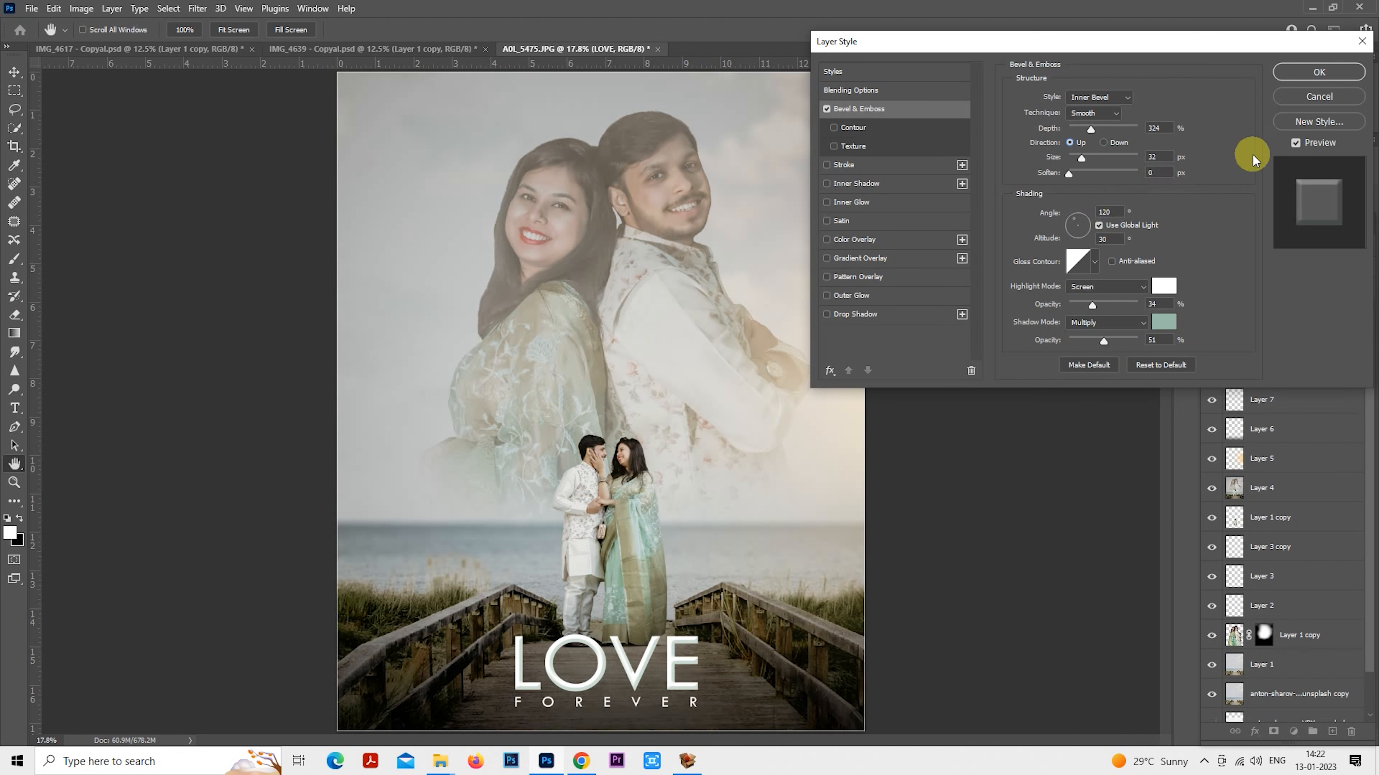
pyautogui.click(849, 319)
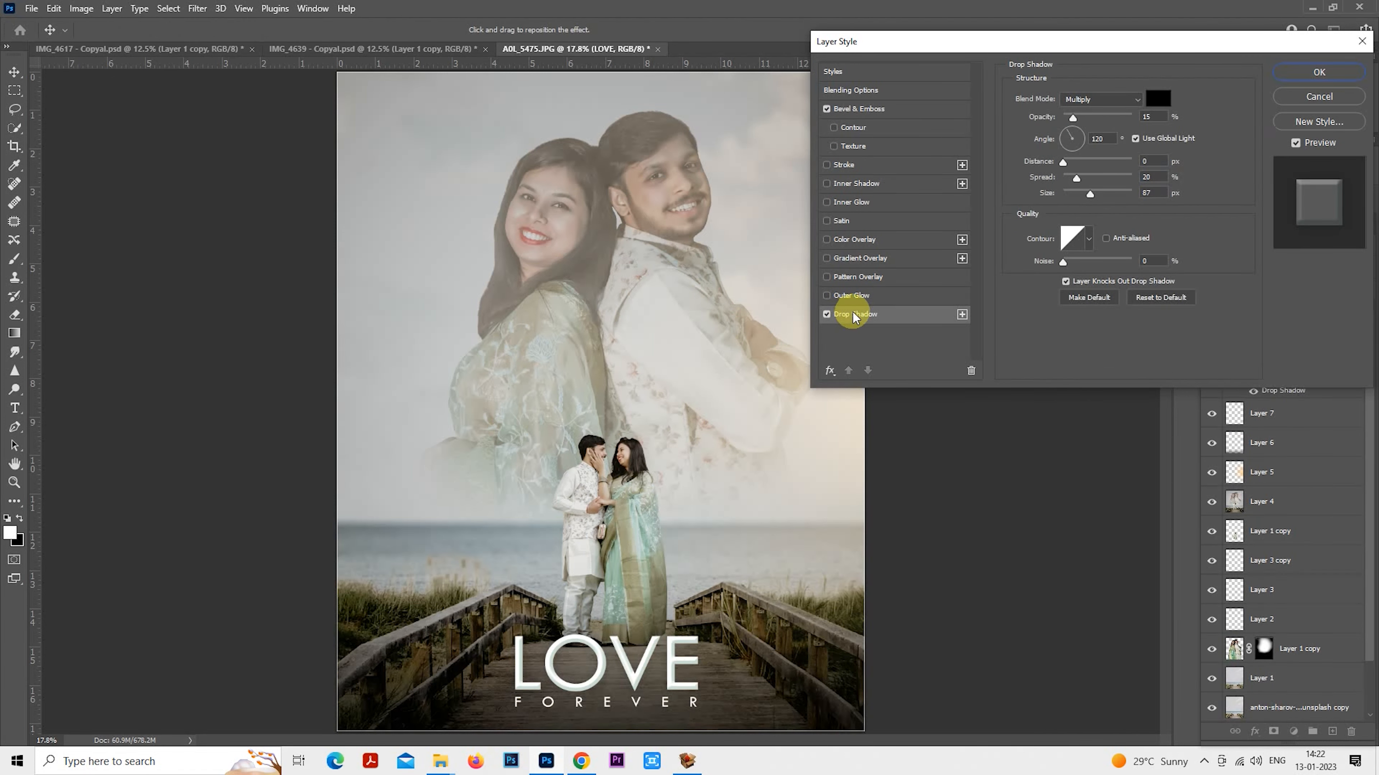
pyautogui.click(1319, 72)
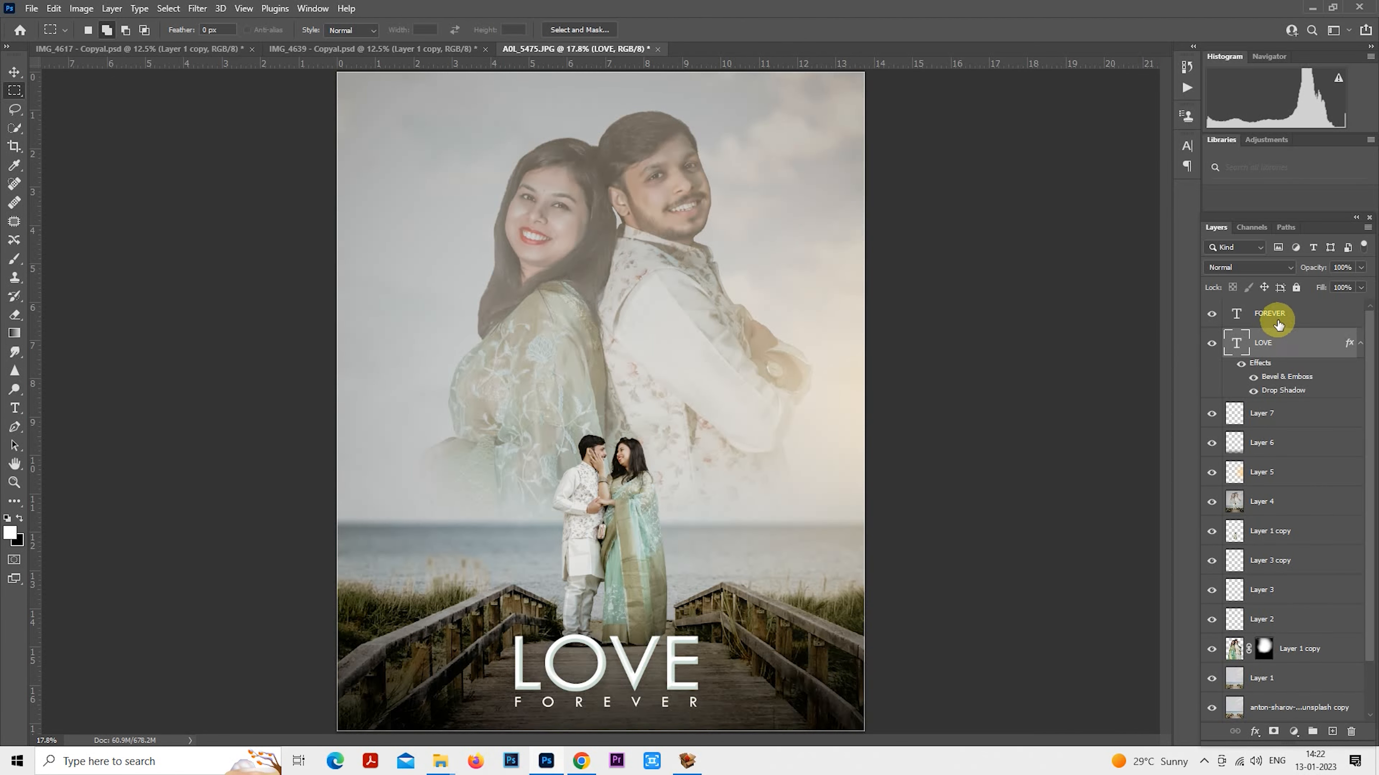
# Set the FOREVER text's opacity to 50% and Layer 6's opacity to 73%.
pyautogui.click(1240, 313)
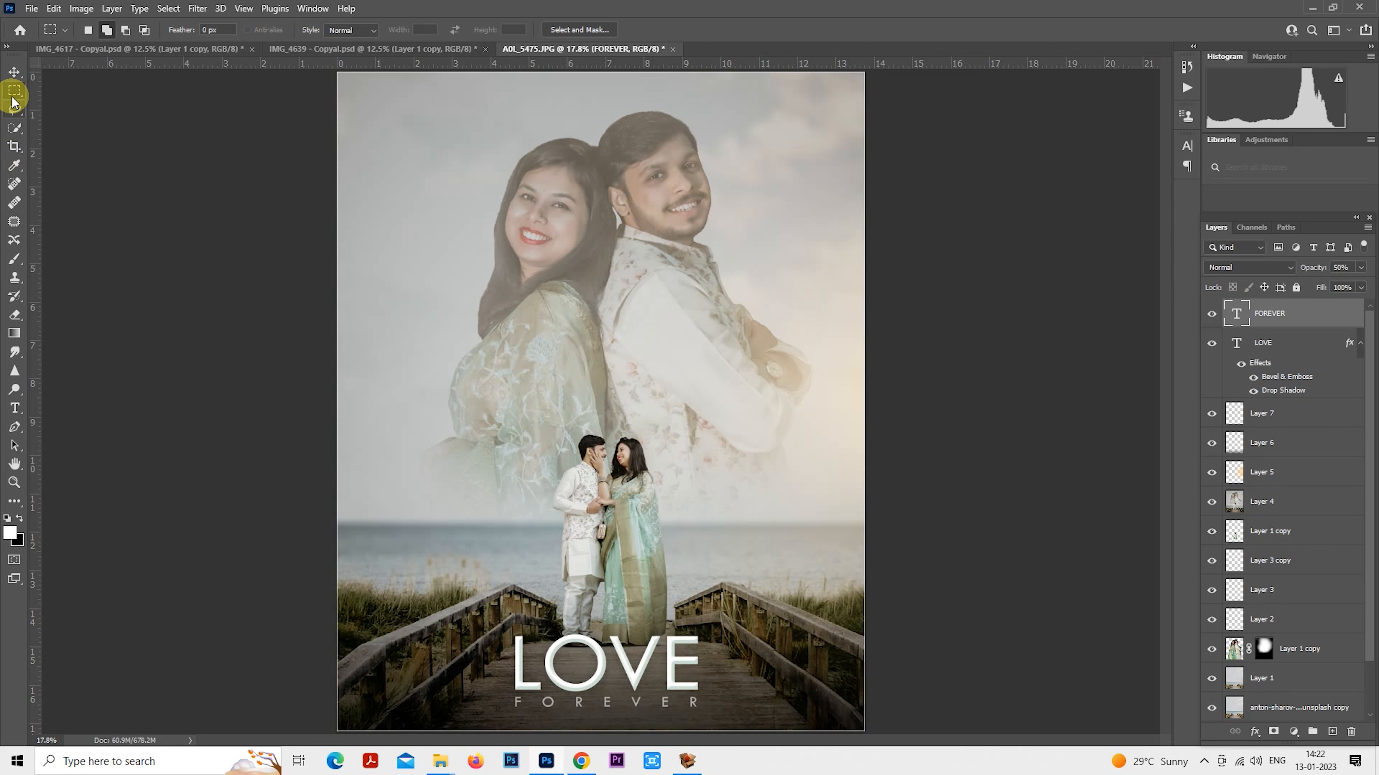
pyautogui.scroll(-1, 706, 308)
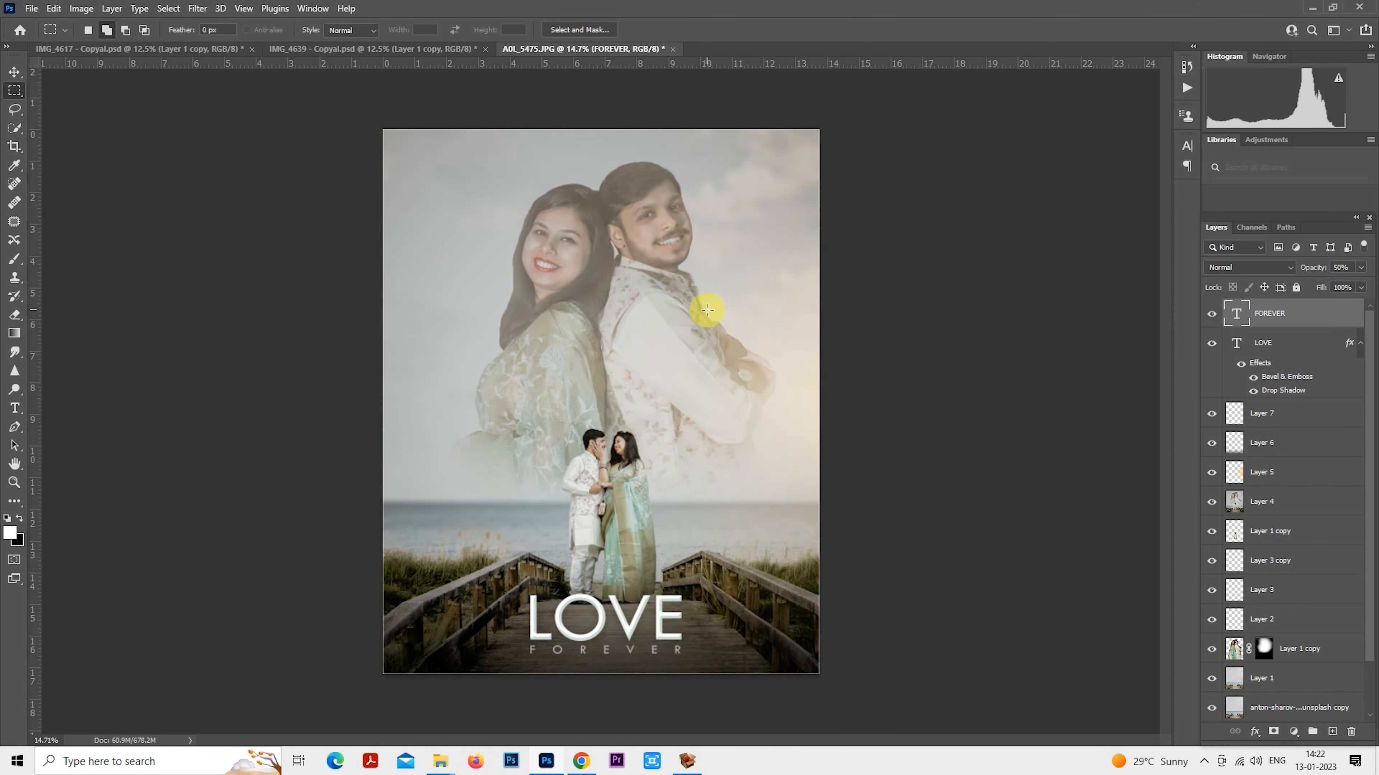
pyautogui.click(1251, 445)
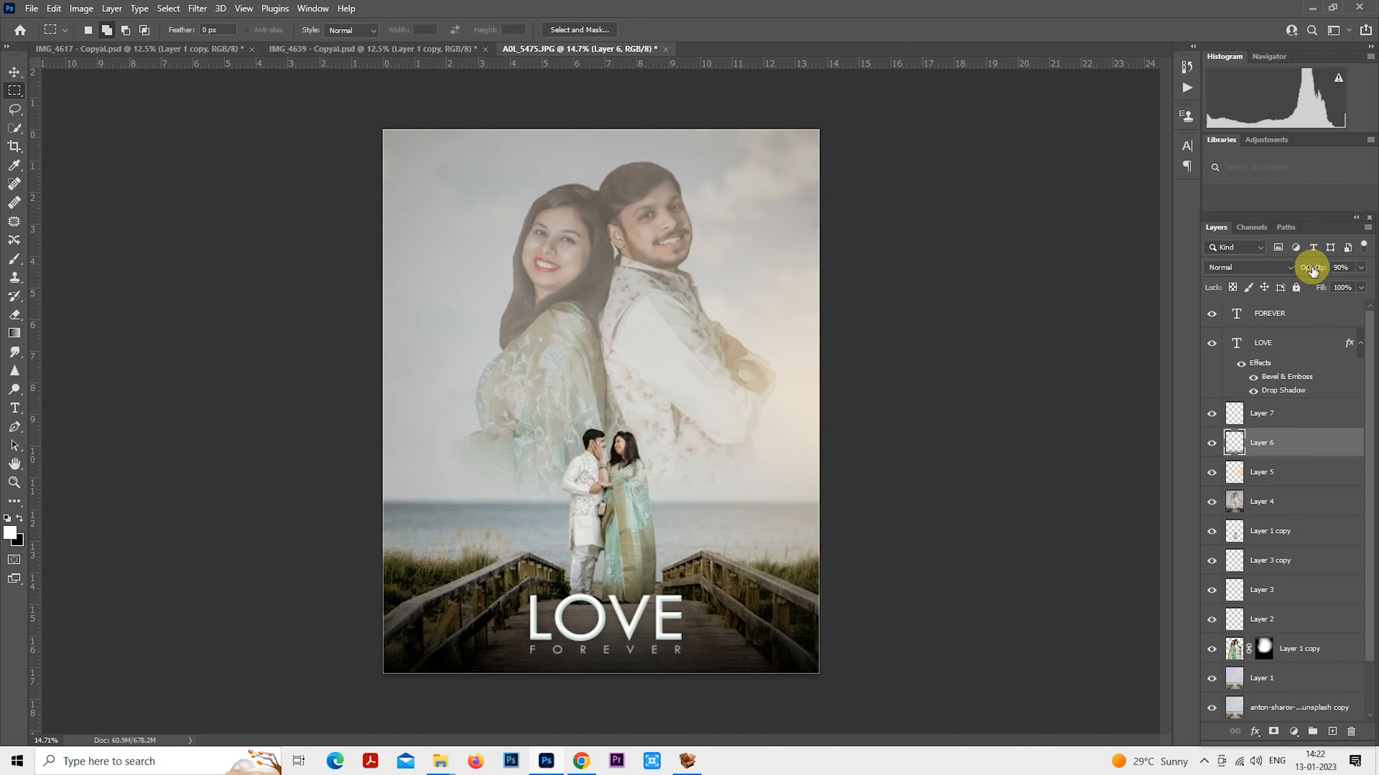
pyautogui.moveTo(1332, 270)
pyautogui.mouseDown()
pyautogui.moveTo(1343, 266)
pyautogui.moveTo(1307, 266)
pyautogui.moveTo(1344, 266)
pyautogui.moveTo(1330, 270)
pyautogui.mouseUp()
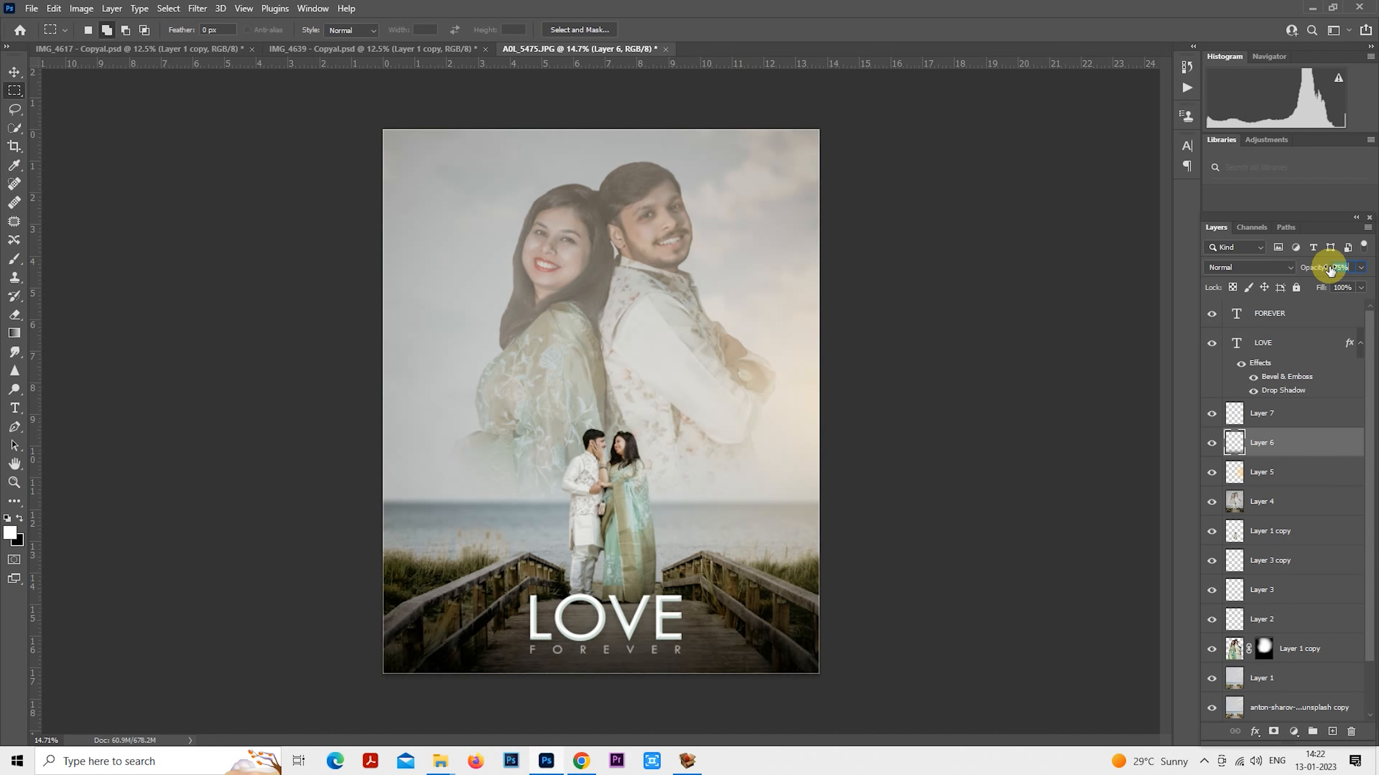
# Examine the finished composite as a whole and the styled LOVE FOREVER text up close.
pyautogui.scroll(-2, 868, 418)
pyautogui.scroll(1, 835, 457)
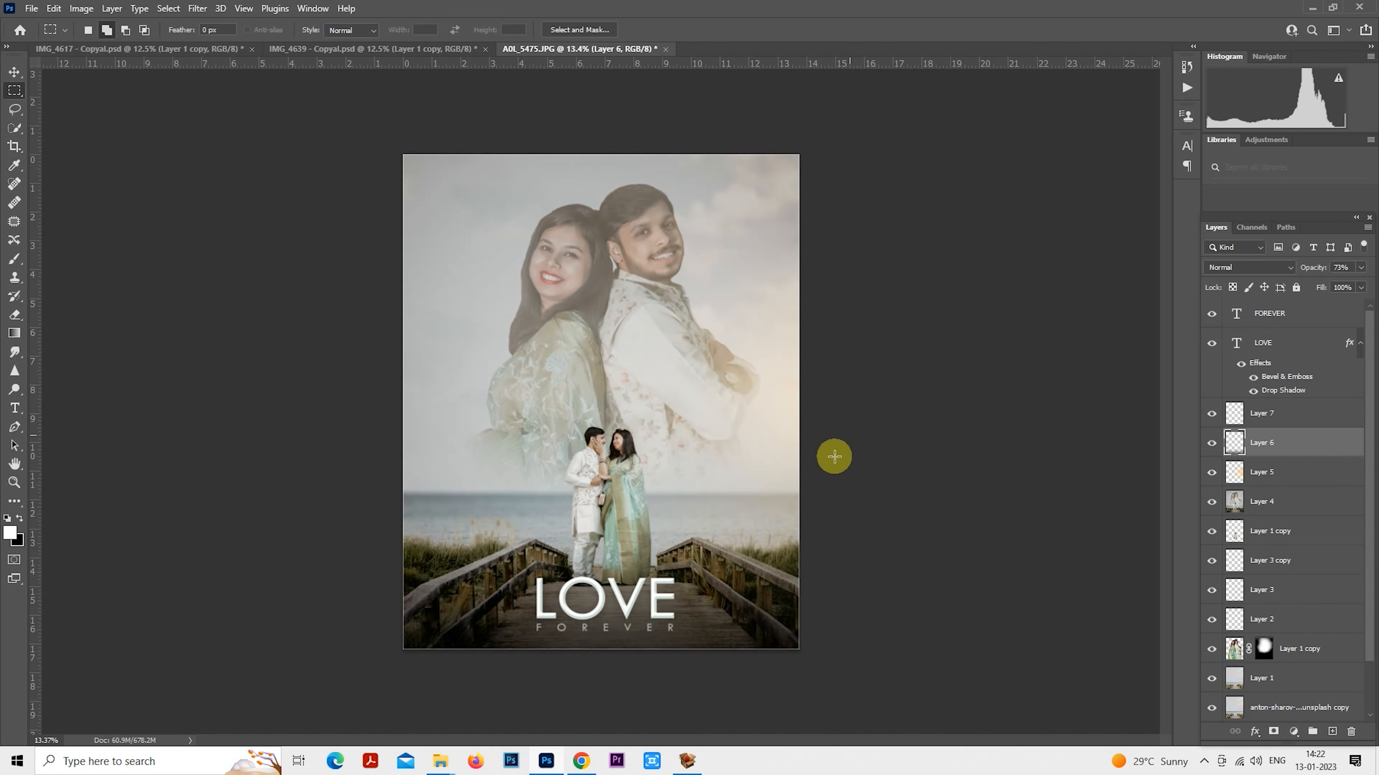
pyautogui.scroll(3, 733, 537)
pyautogui.scroll(-3, 717, 554)
pyautogui.scroll(10, 717, 556)
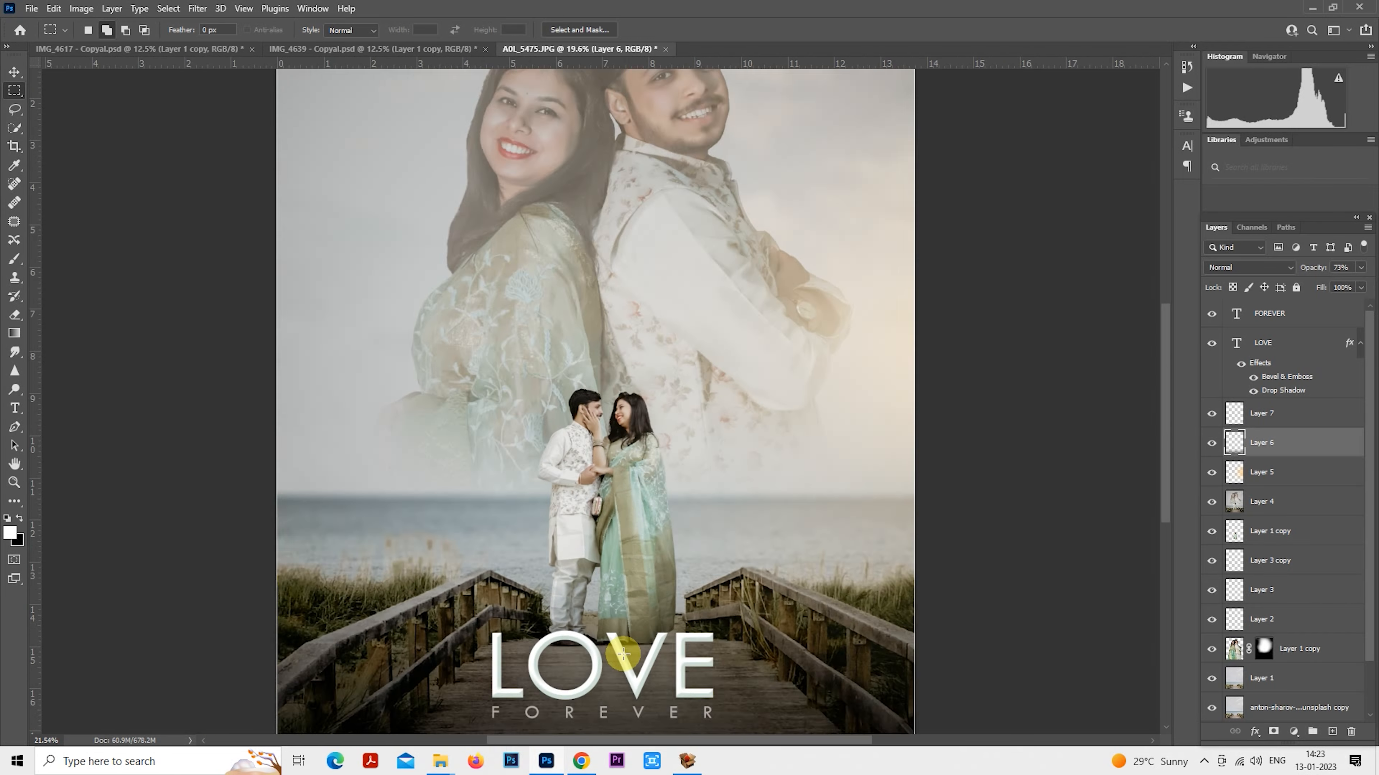
pyautogui.moveTo(638, 650); pyautogui.dragTo(655, 516)
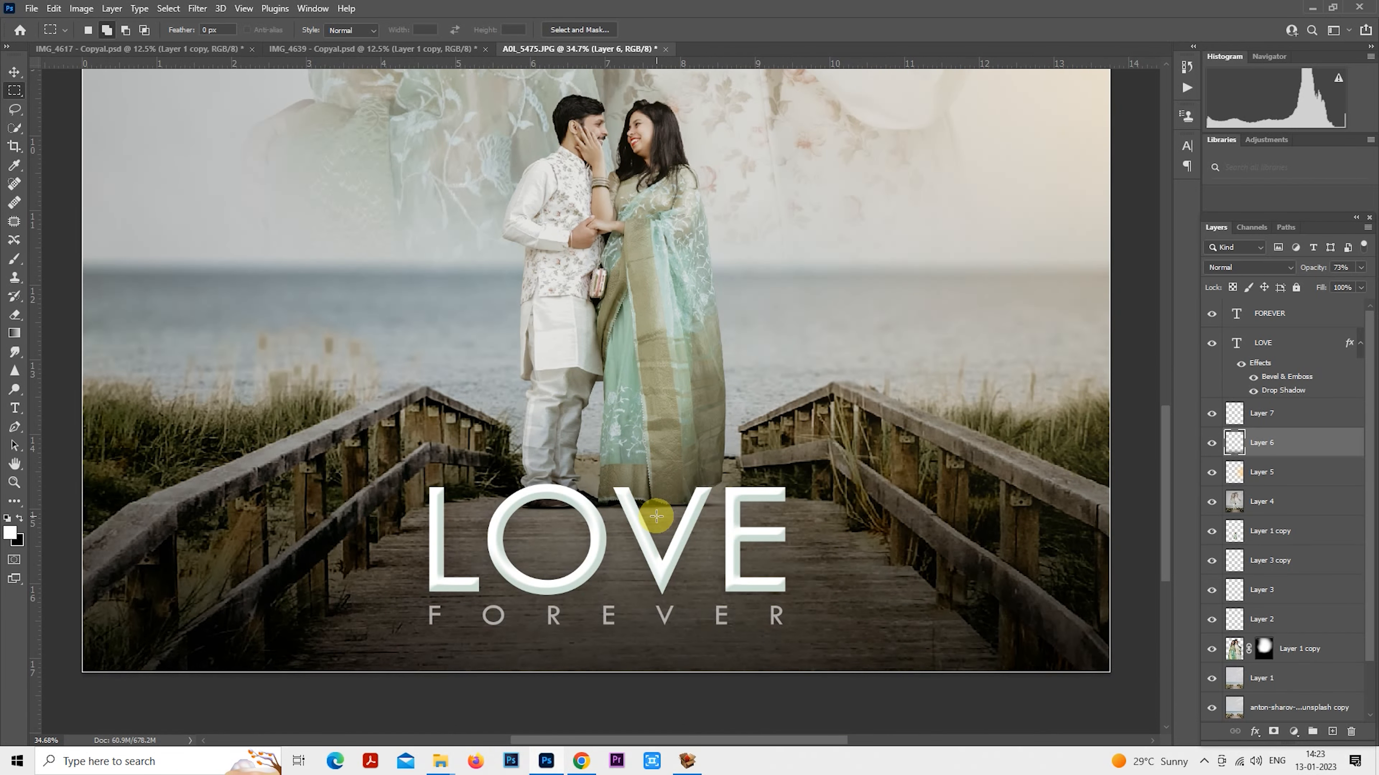
pyautogui.scroll(2, 656, 516)
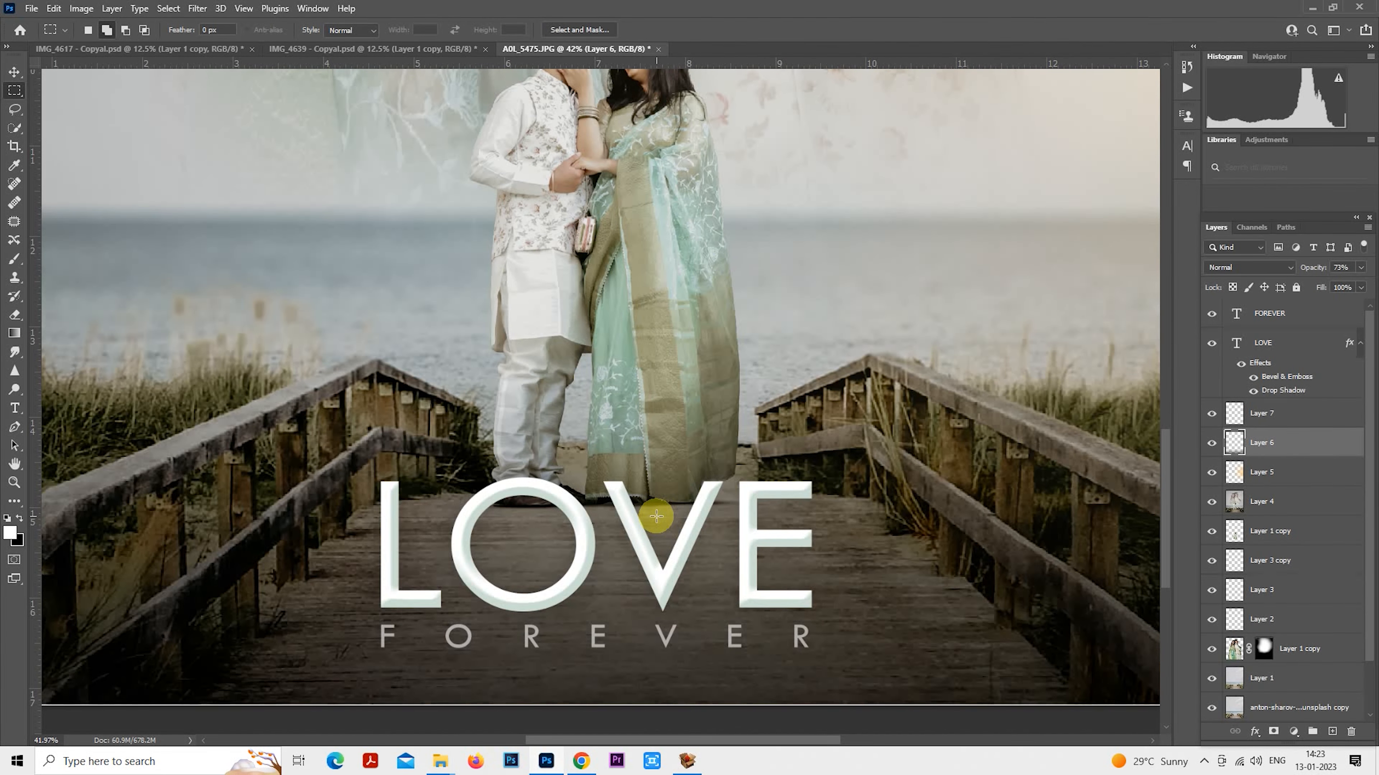
pyautogui.scroll(-11, 656, 516)
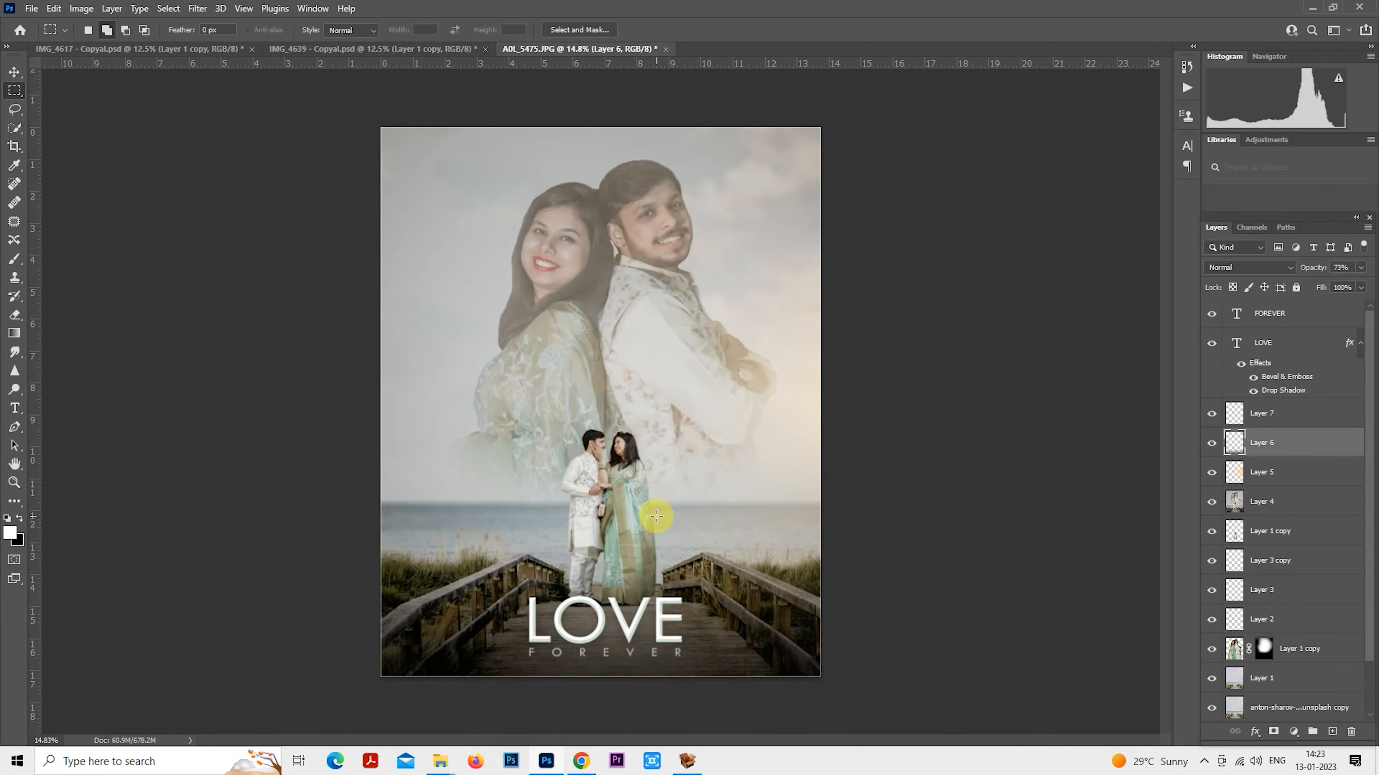
pyautogui.scroll(1, 717, 486)
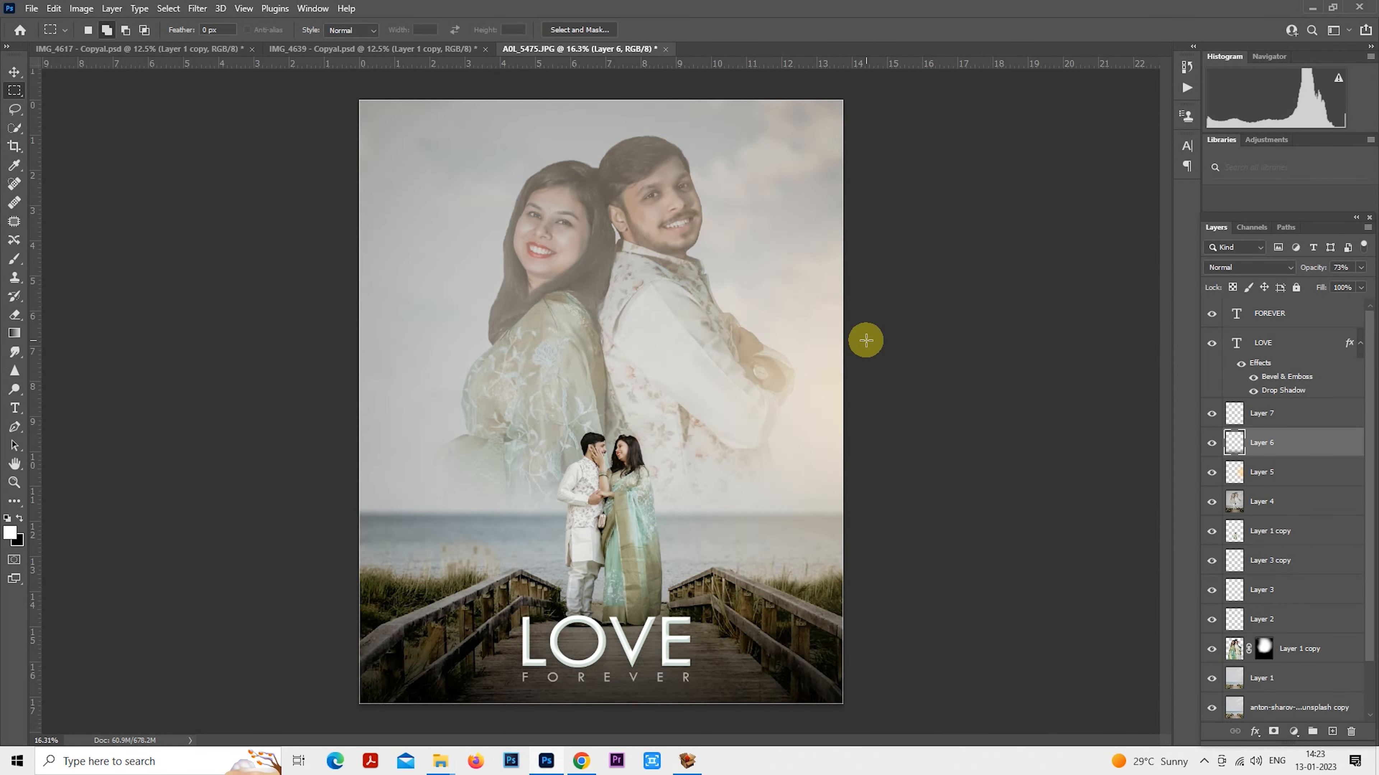